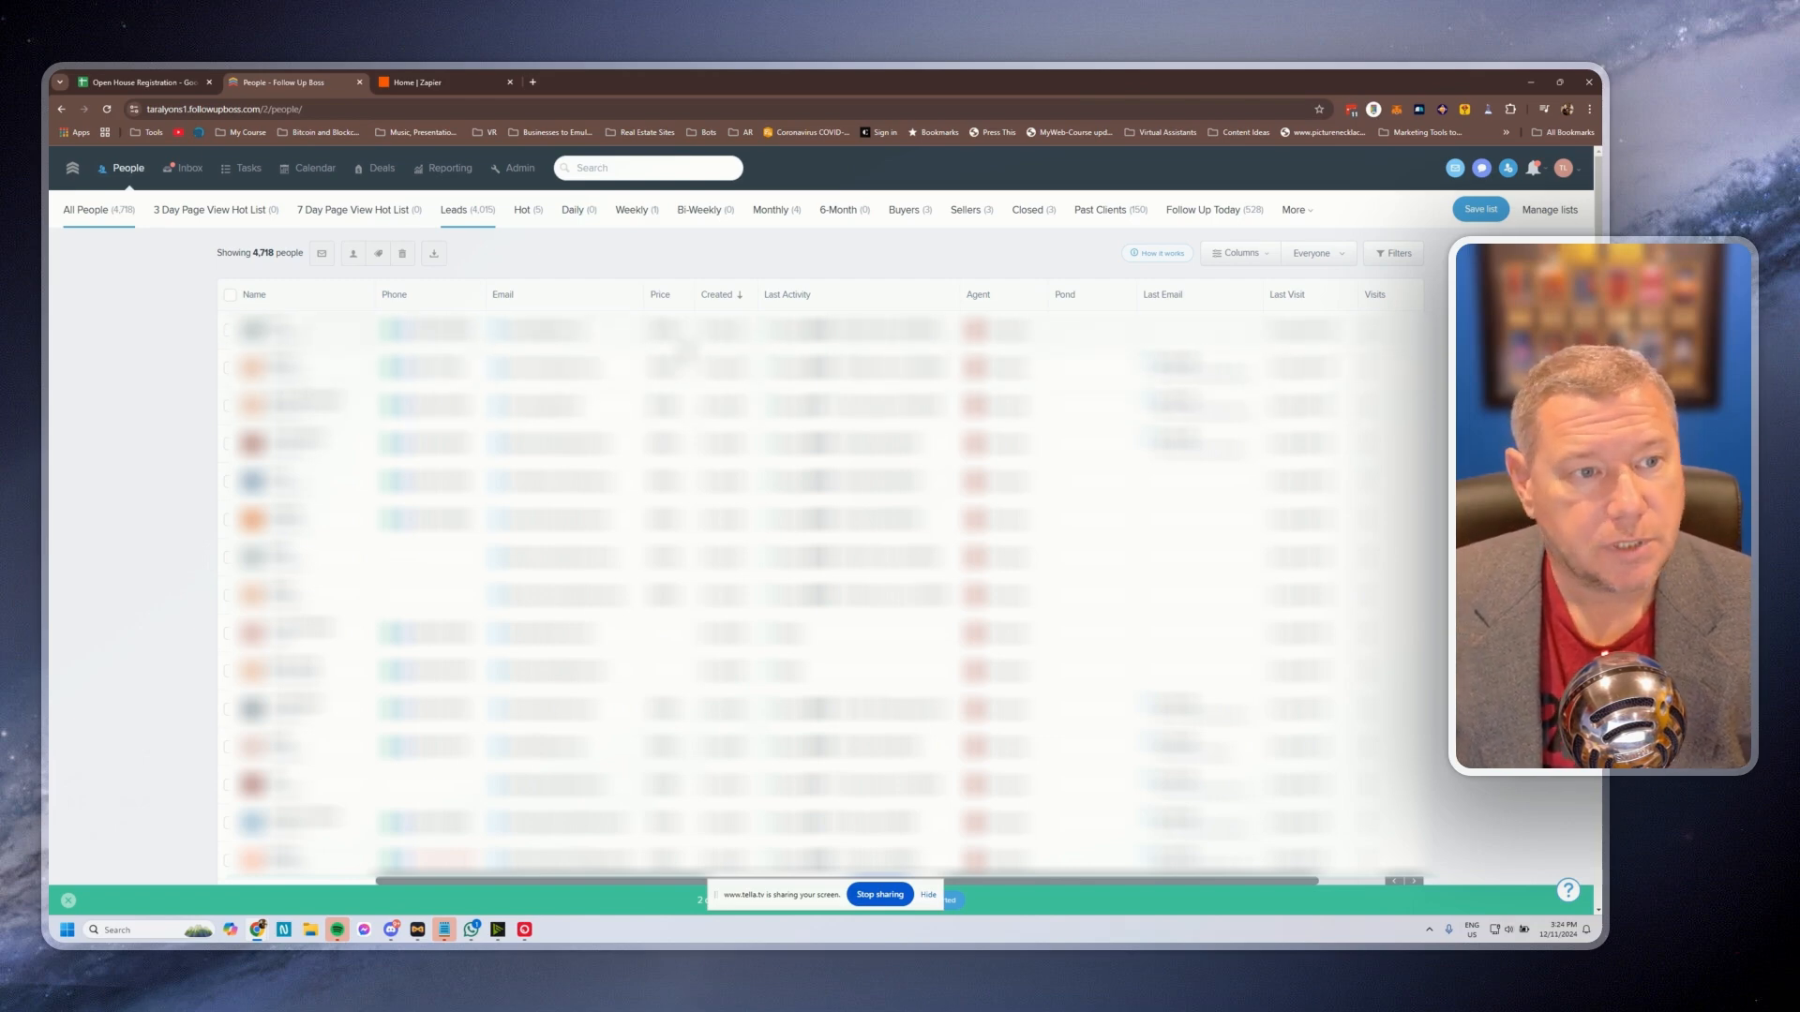
Leave the Follow Up Boss People list and switch to the Home | Zapier tab
left_click(424, 83)
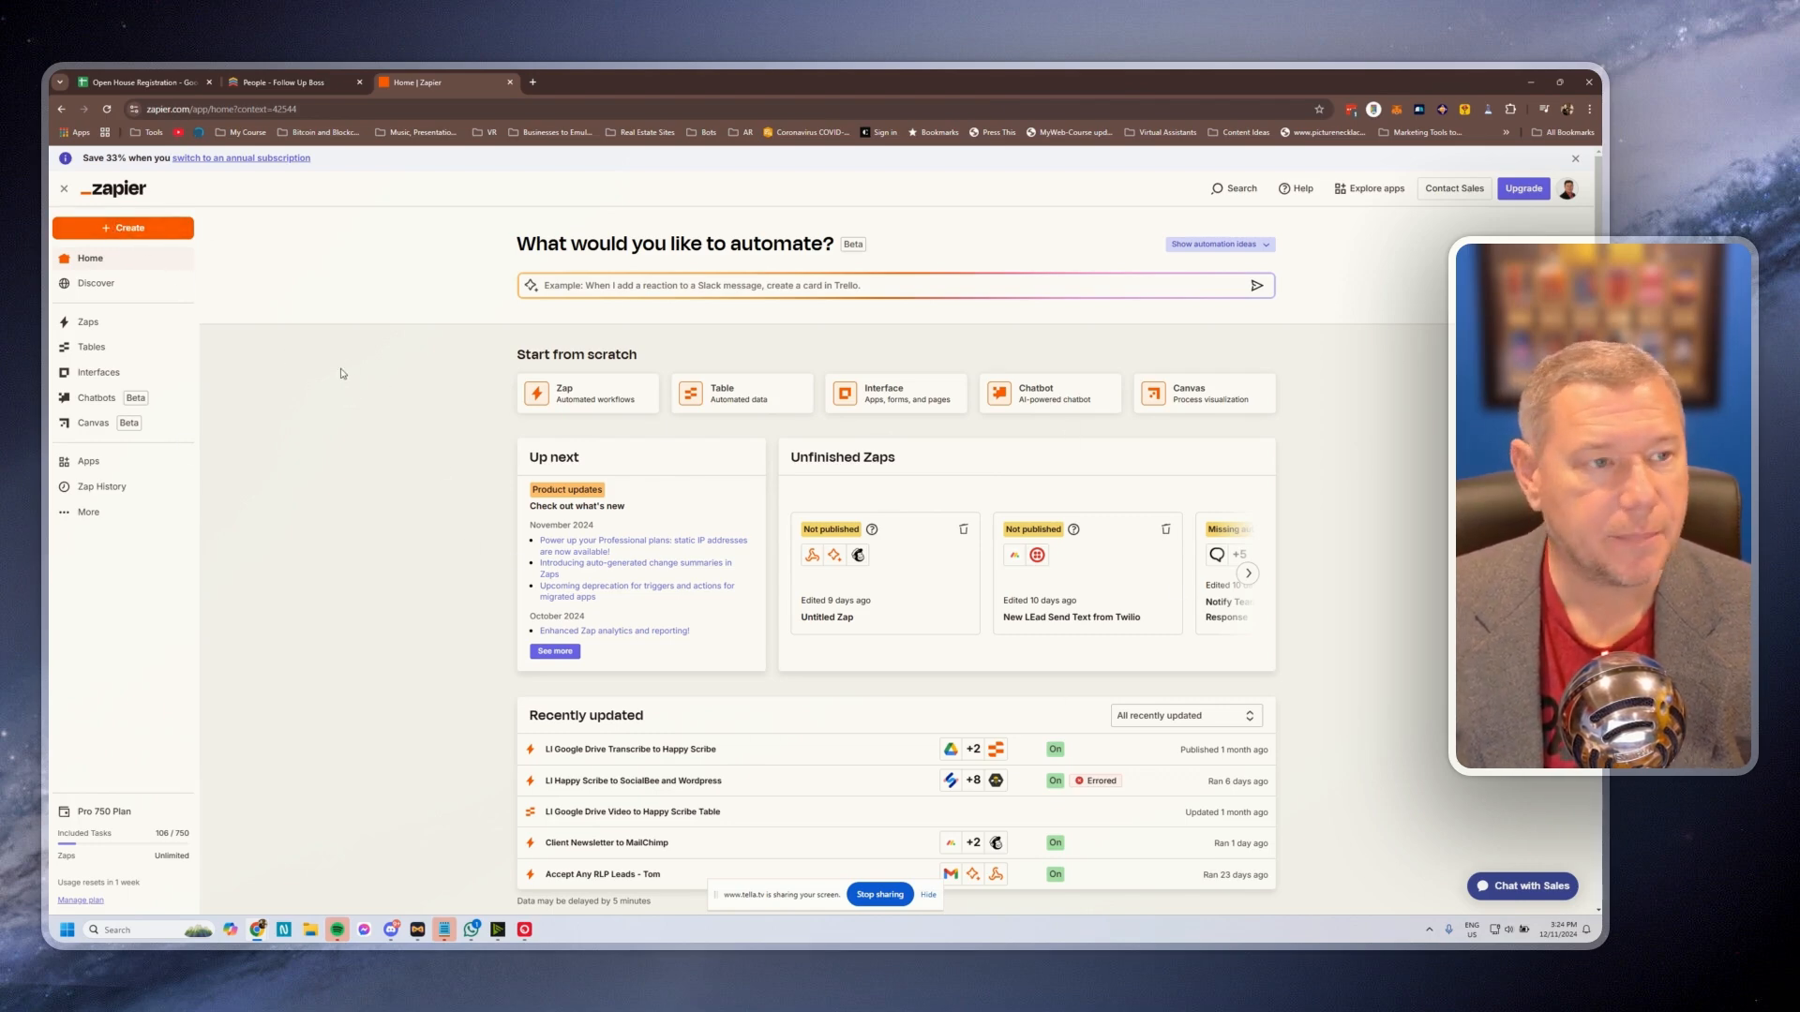
Start a new Zap with a Google Sheets New or Updated Spreadsheet Row trigger, then view the Open House Registration sheet
left_click(174, 229)
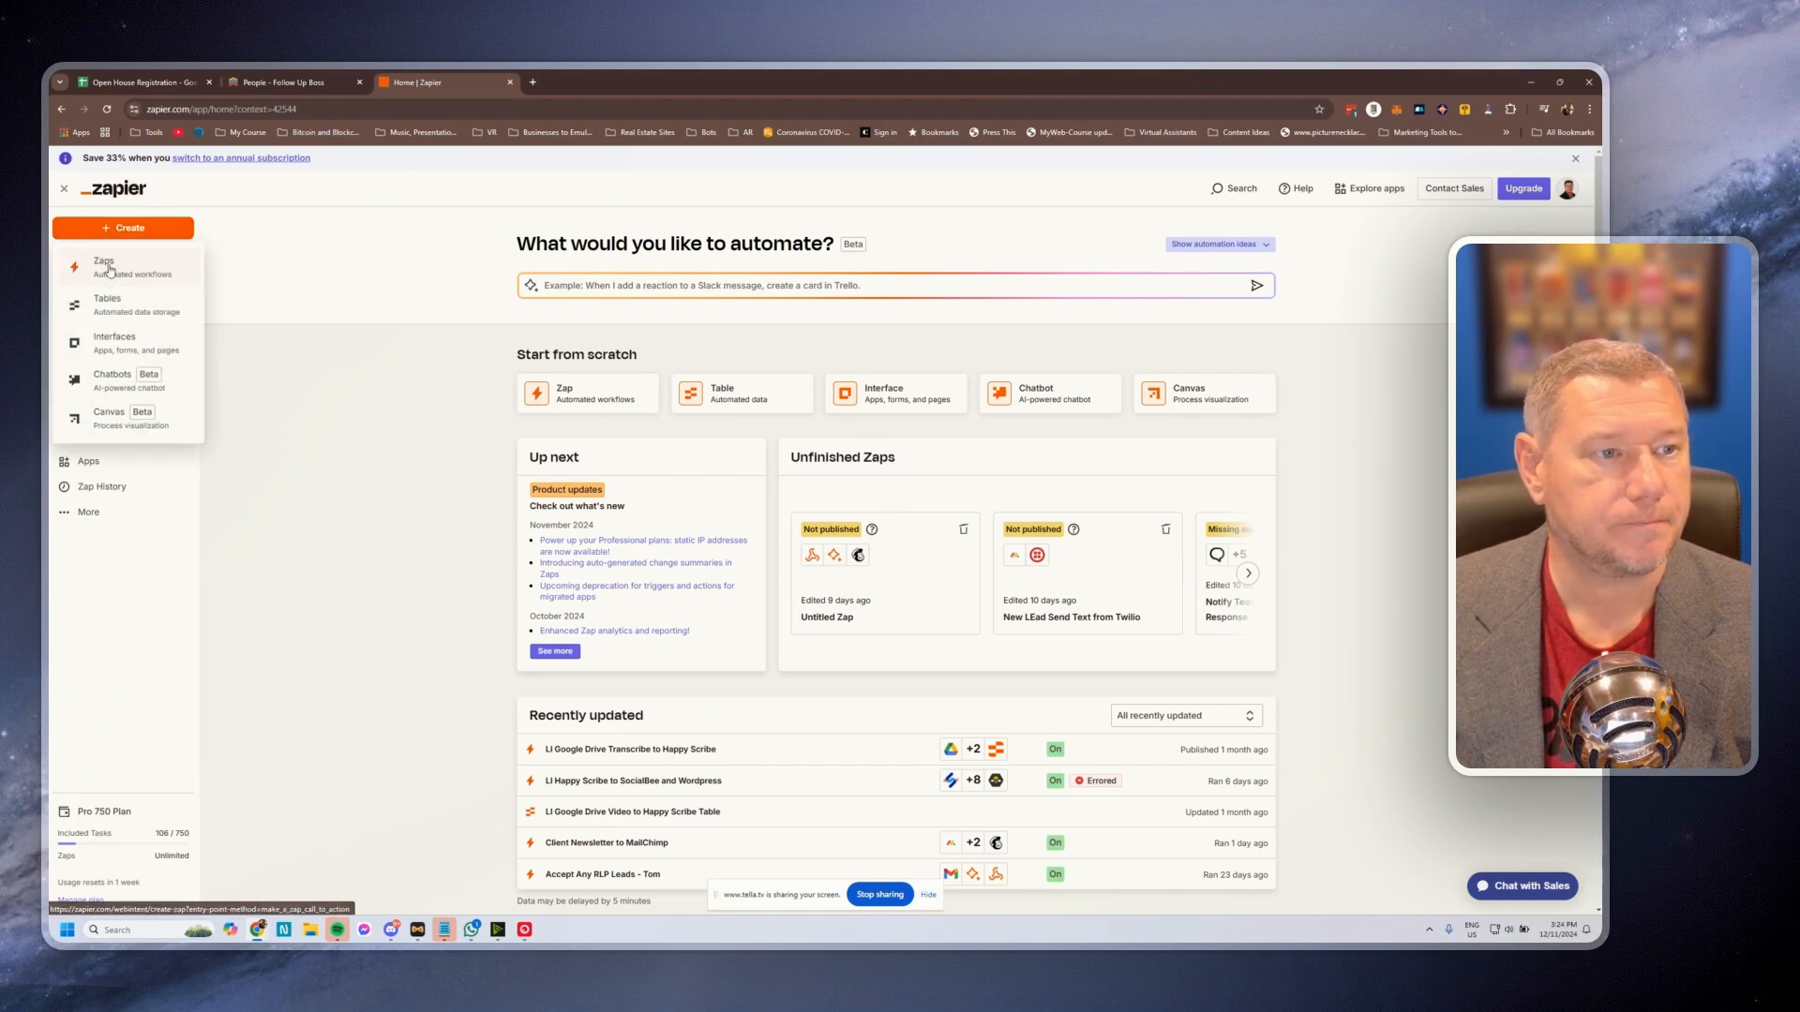
left_click(109, 270)
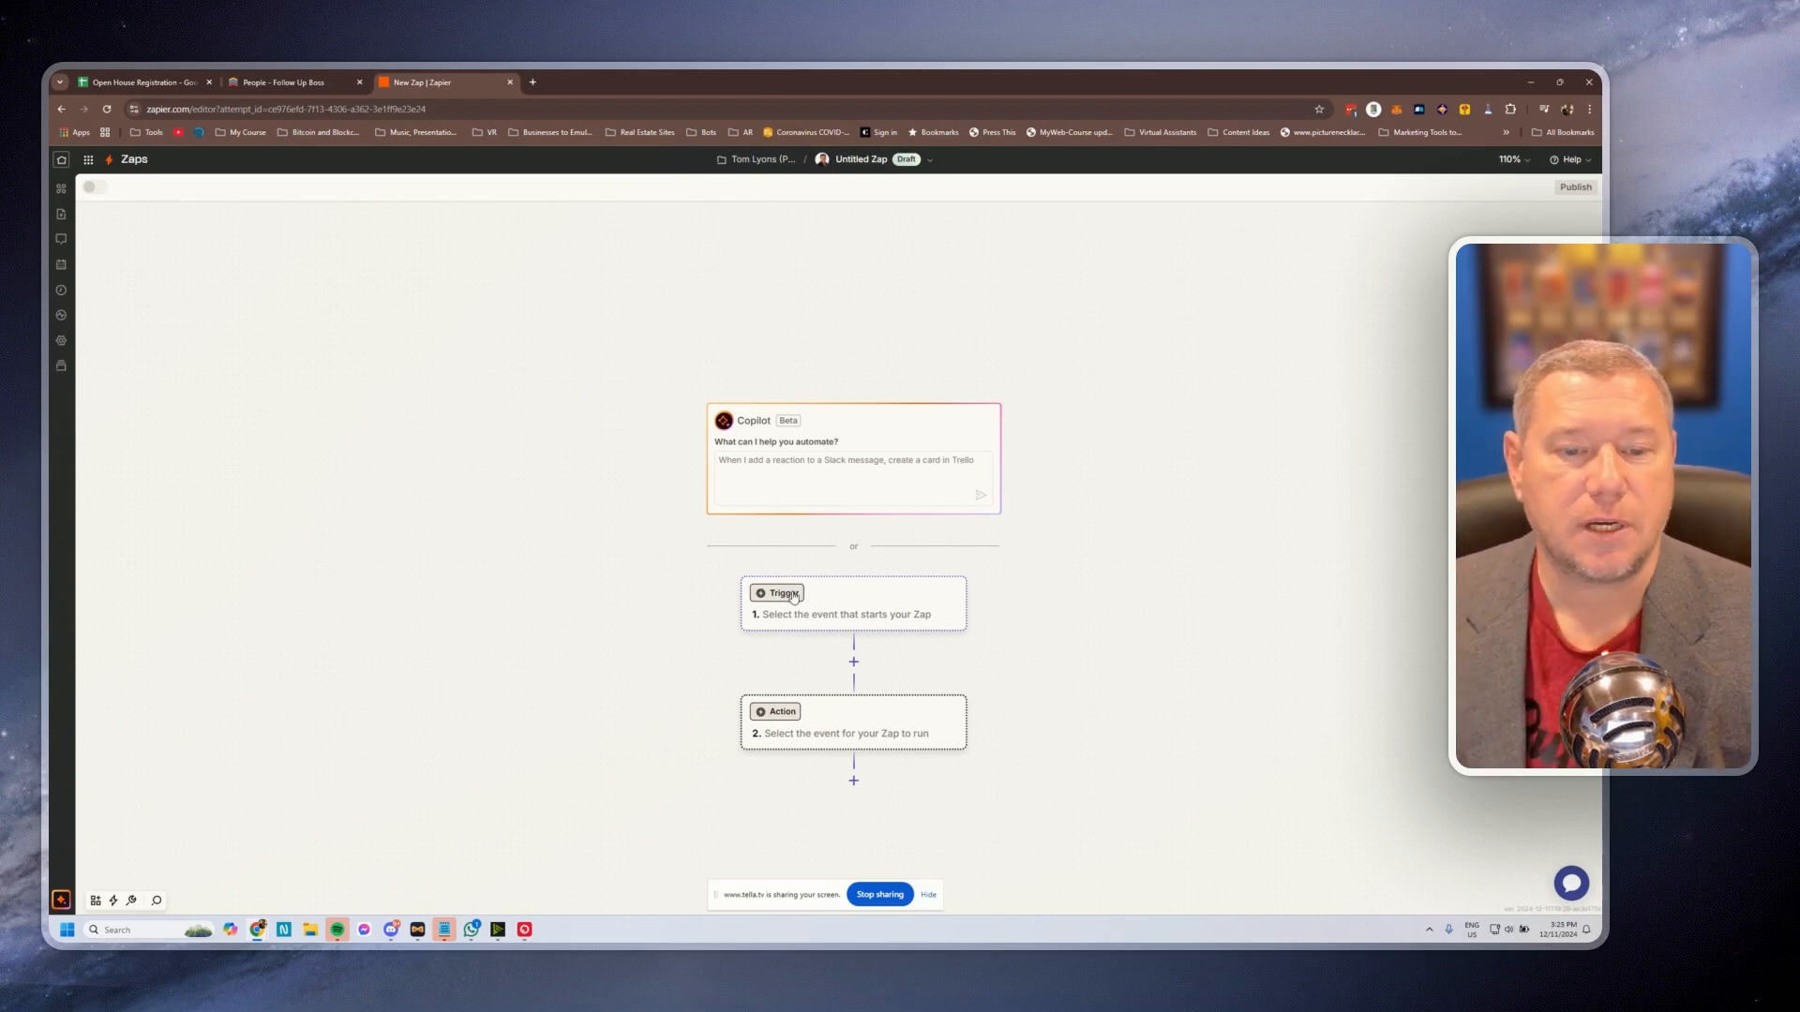
left_click(779, 597)
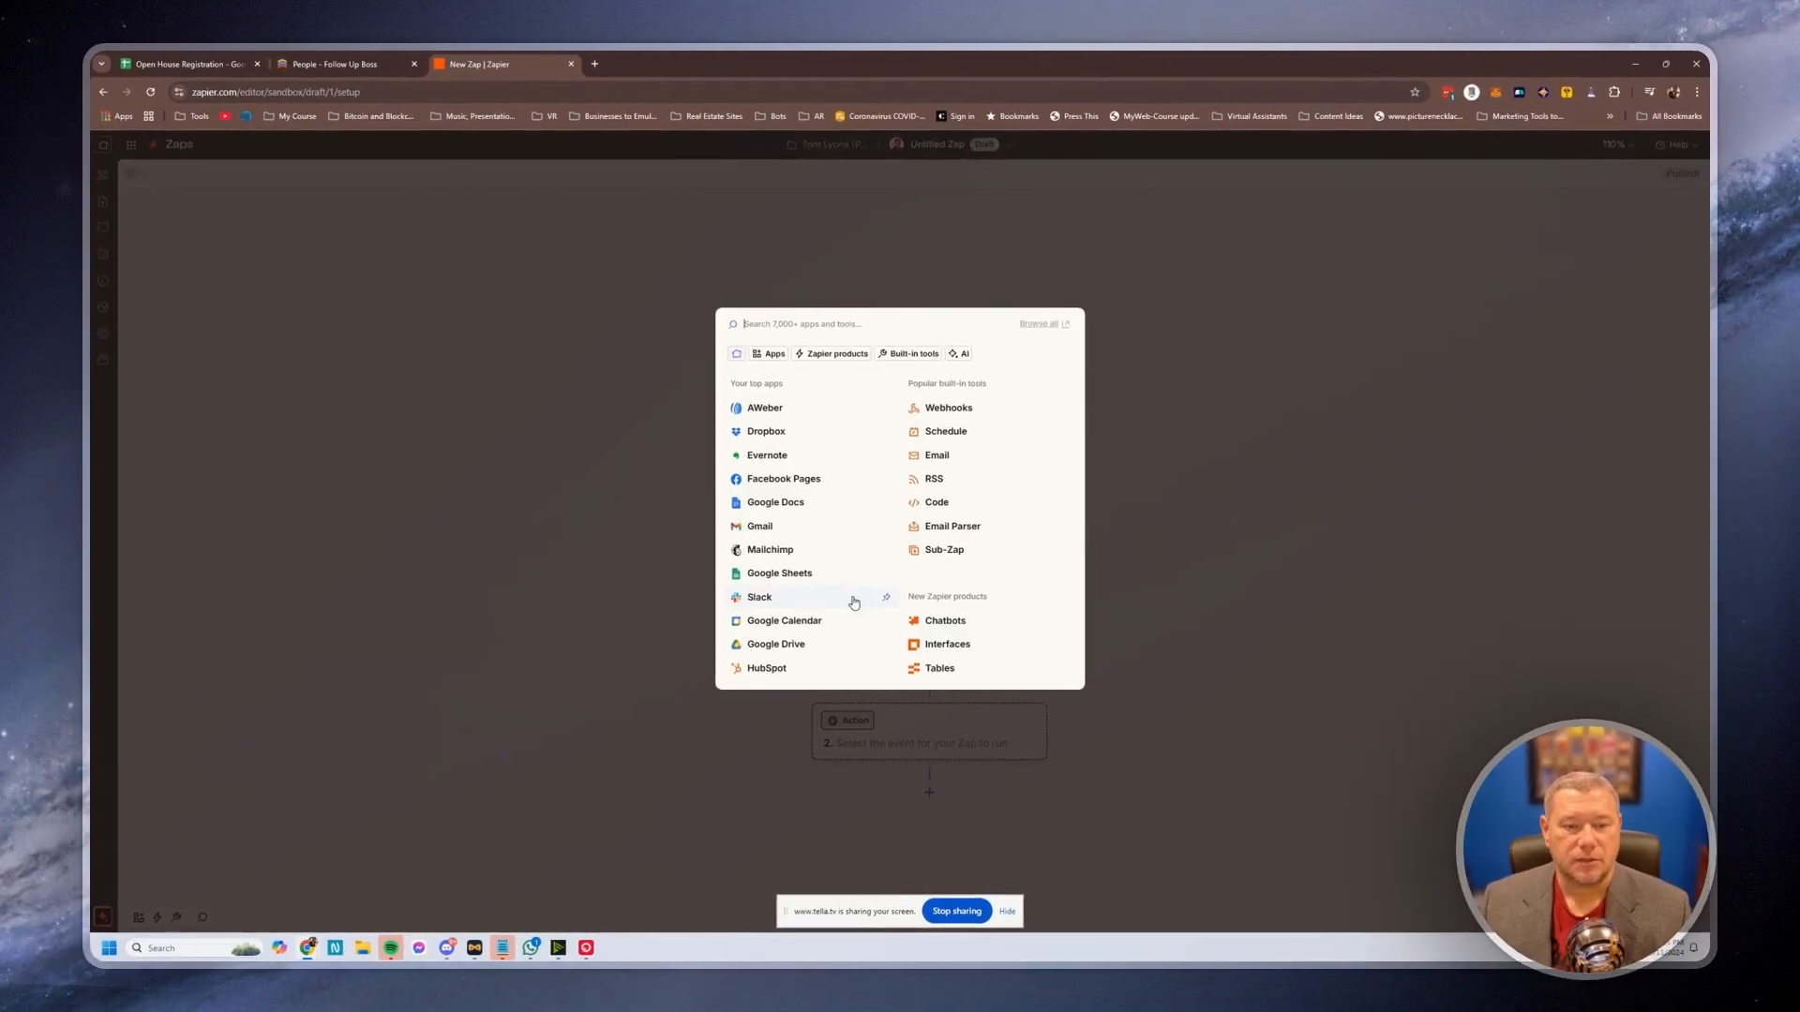
left_click(800, 579)
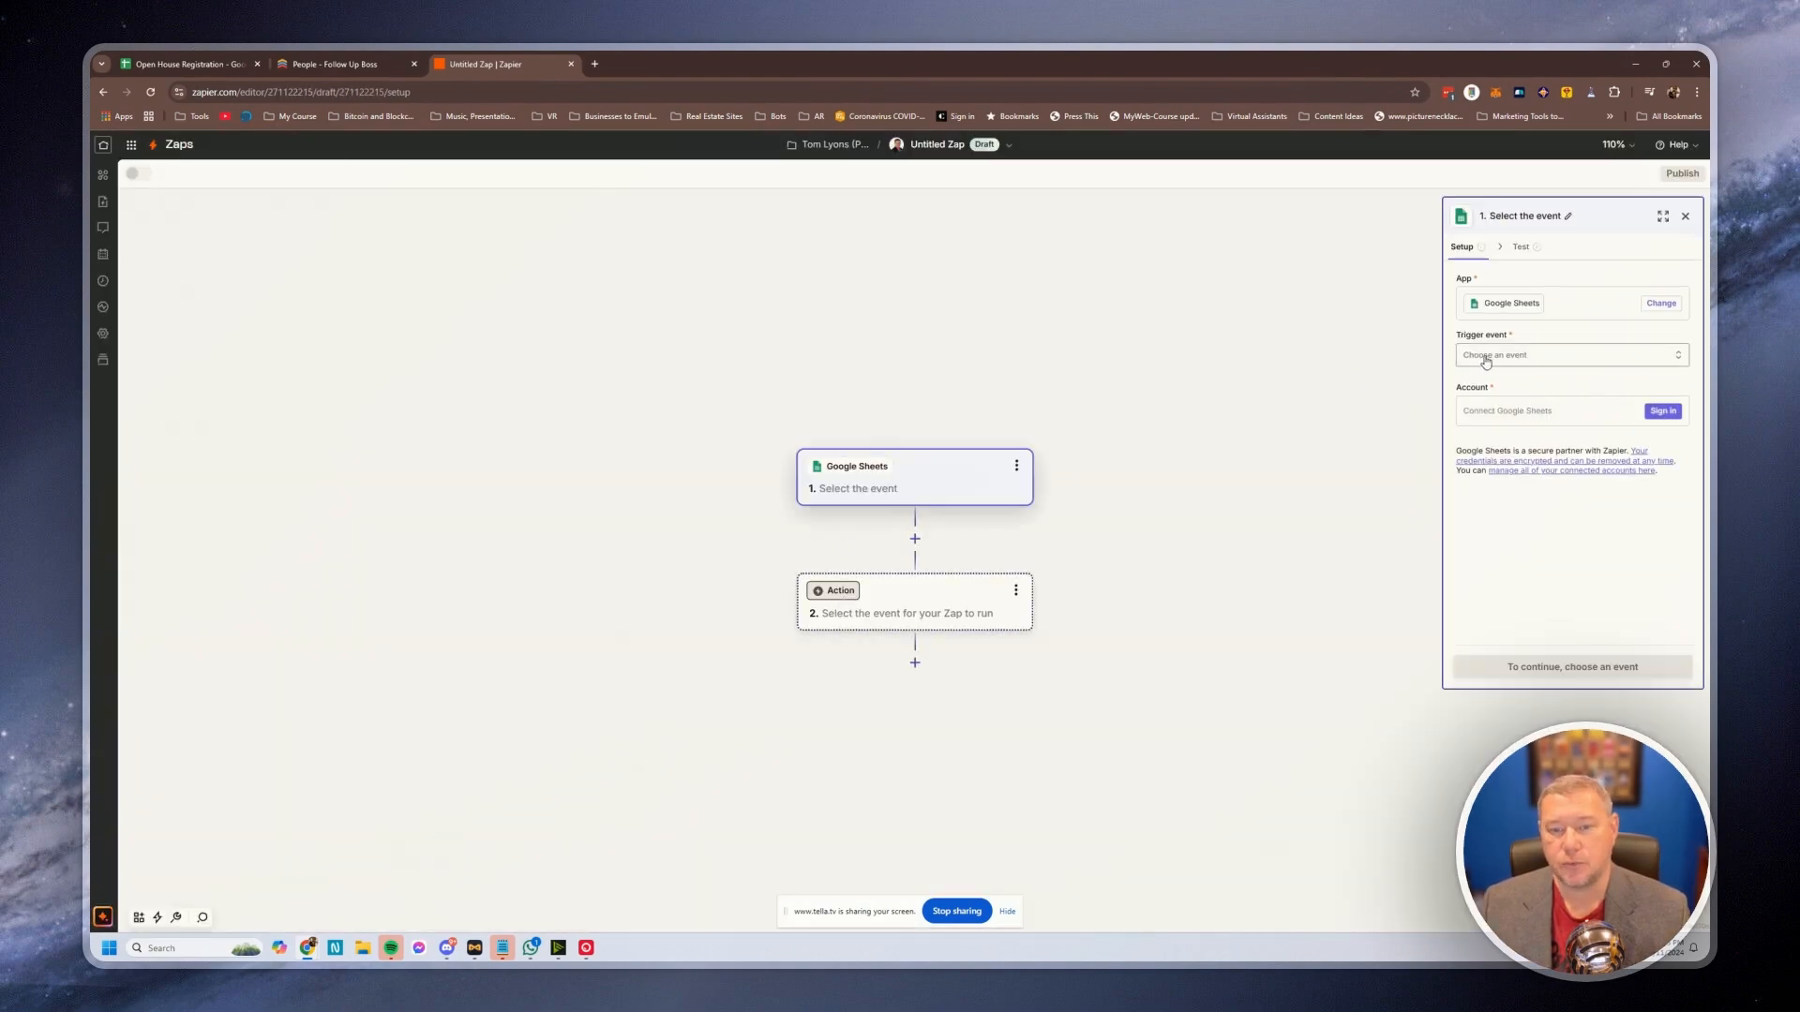
left_click(1508, 359)
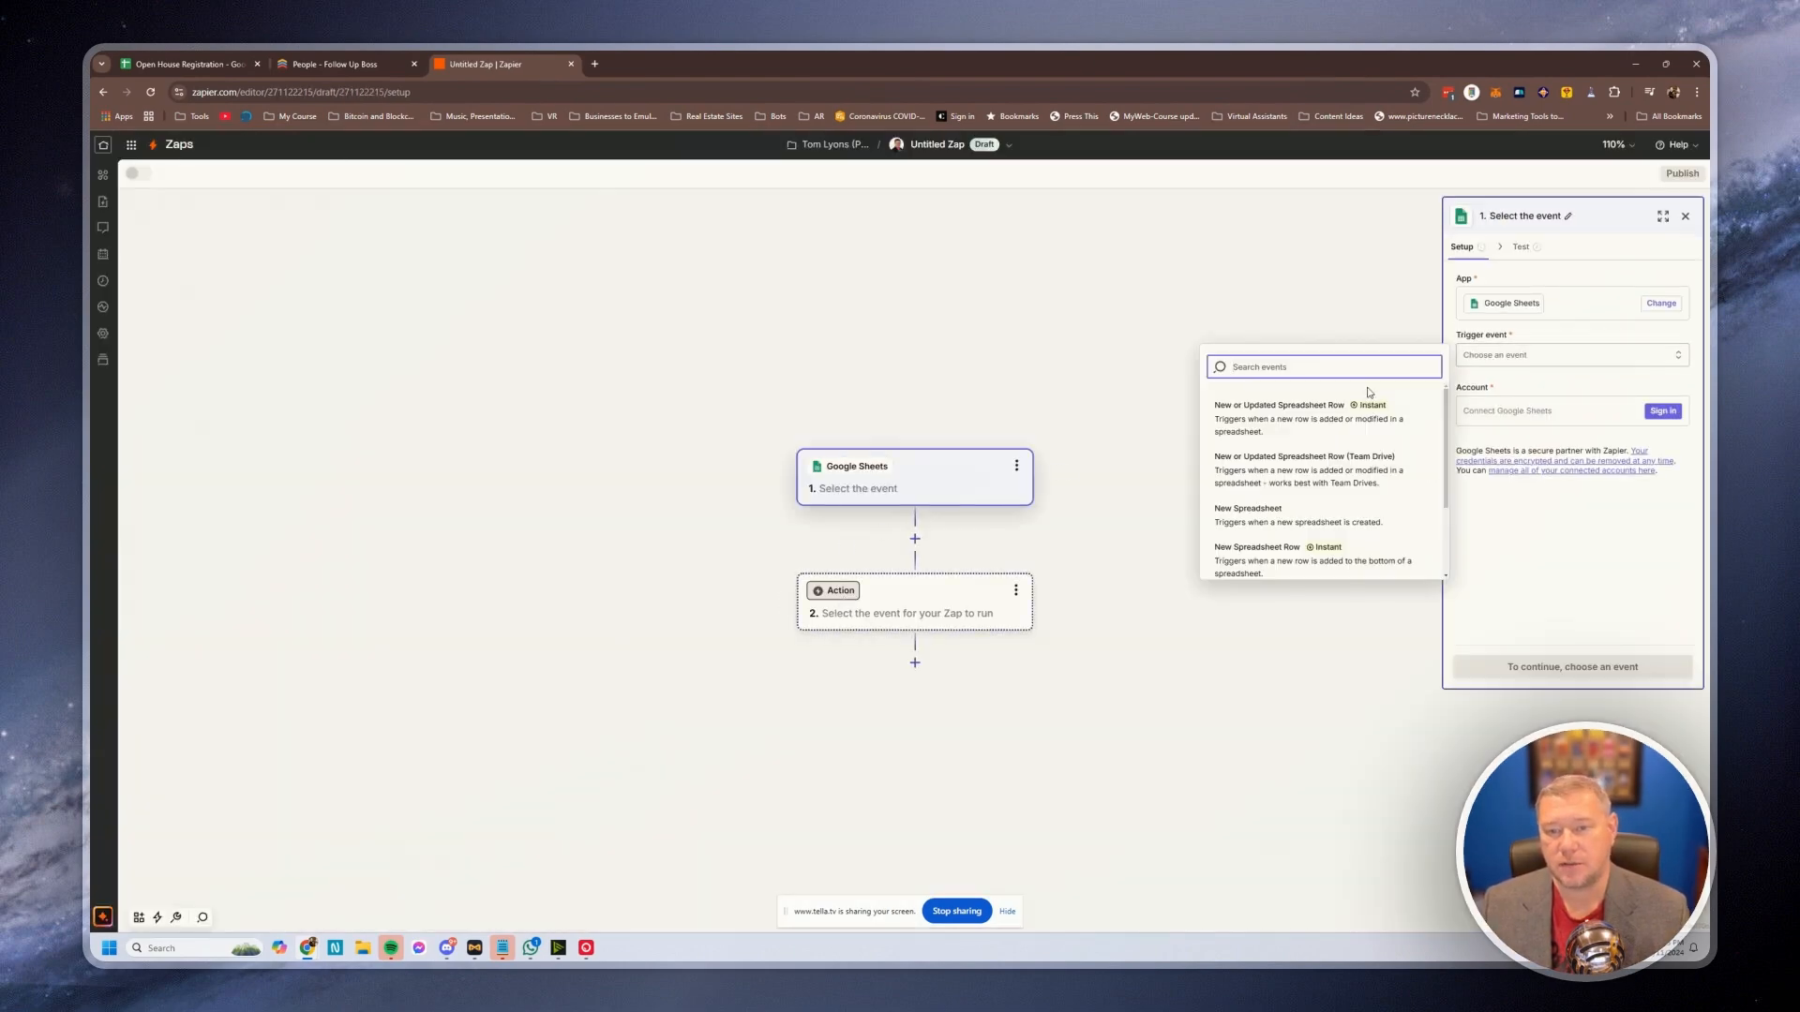
left_click(1285, 421)
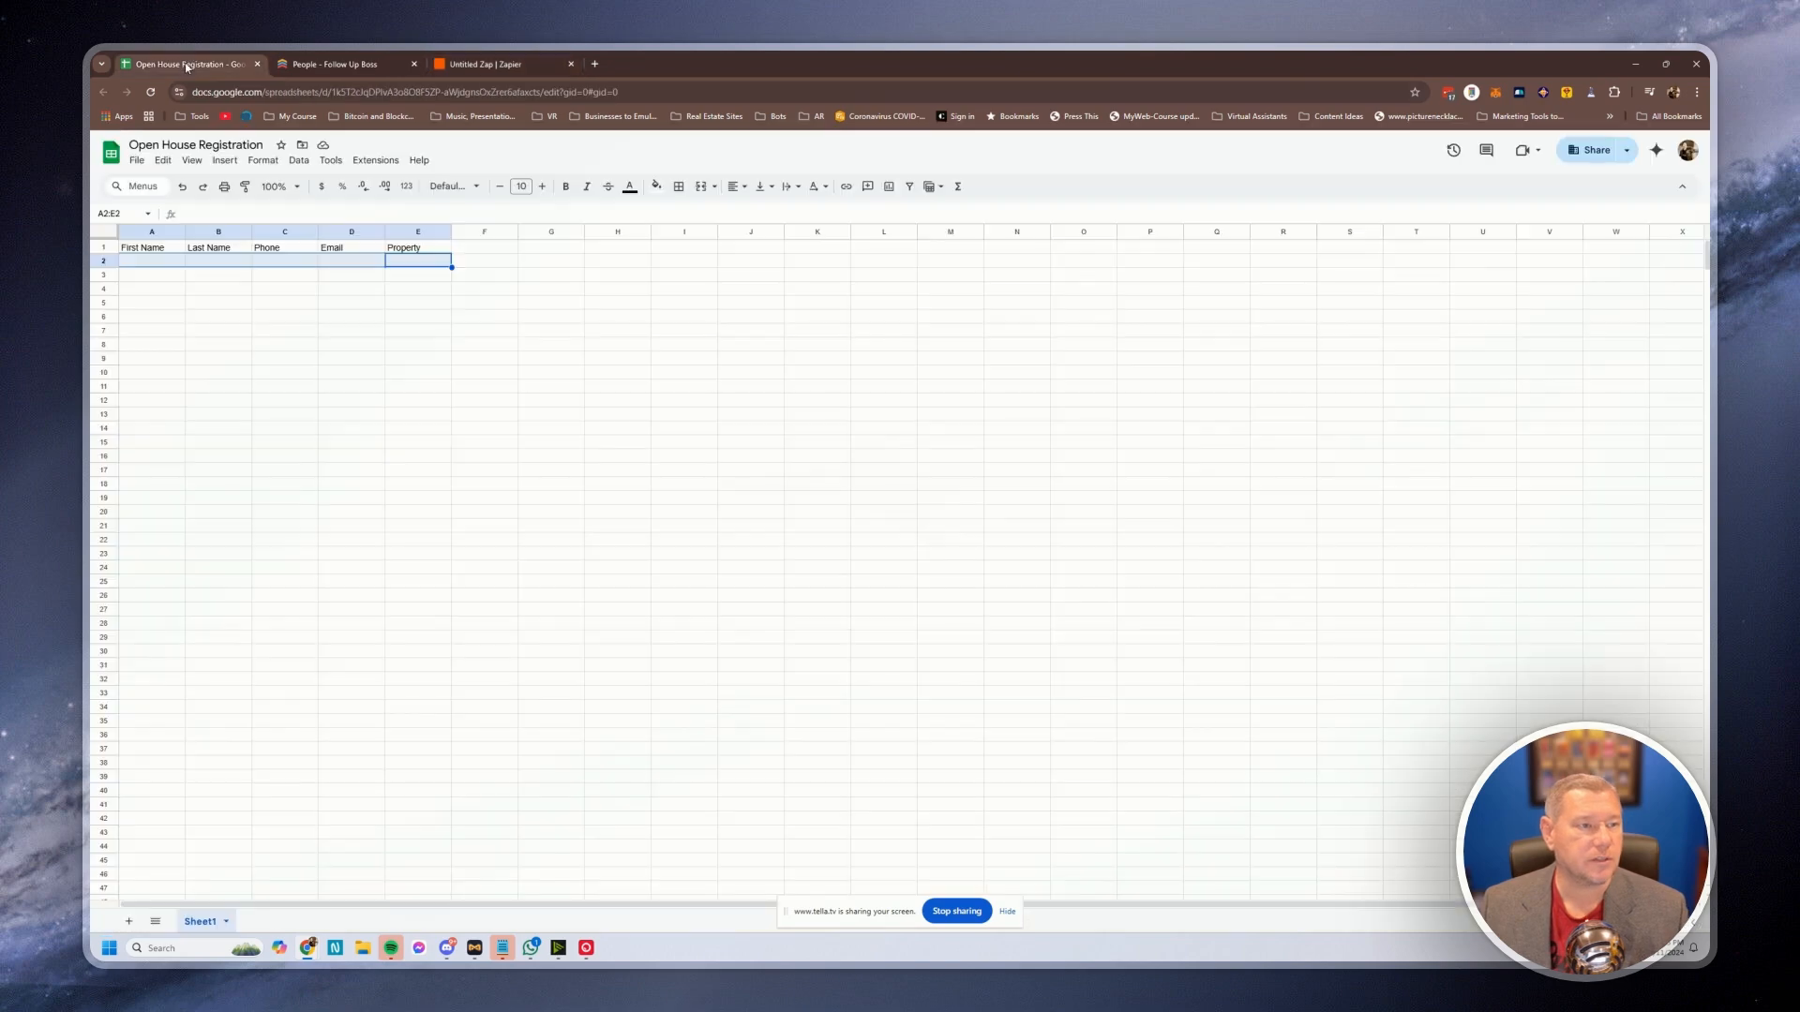
left_click(188, 64)
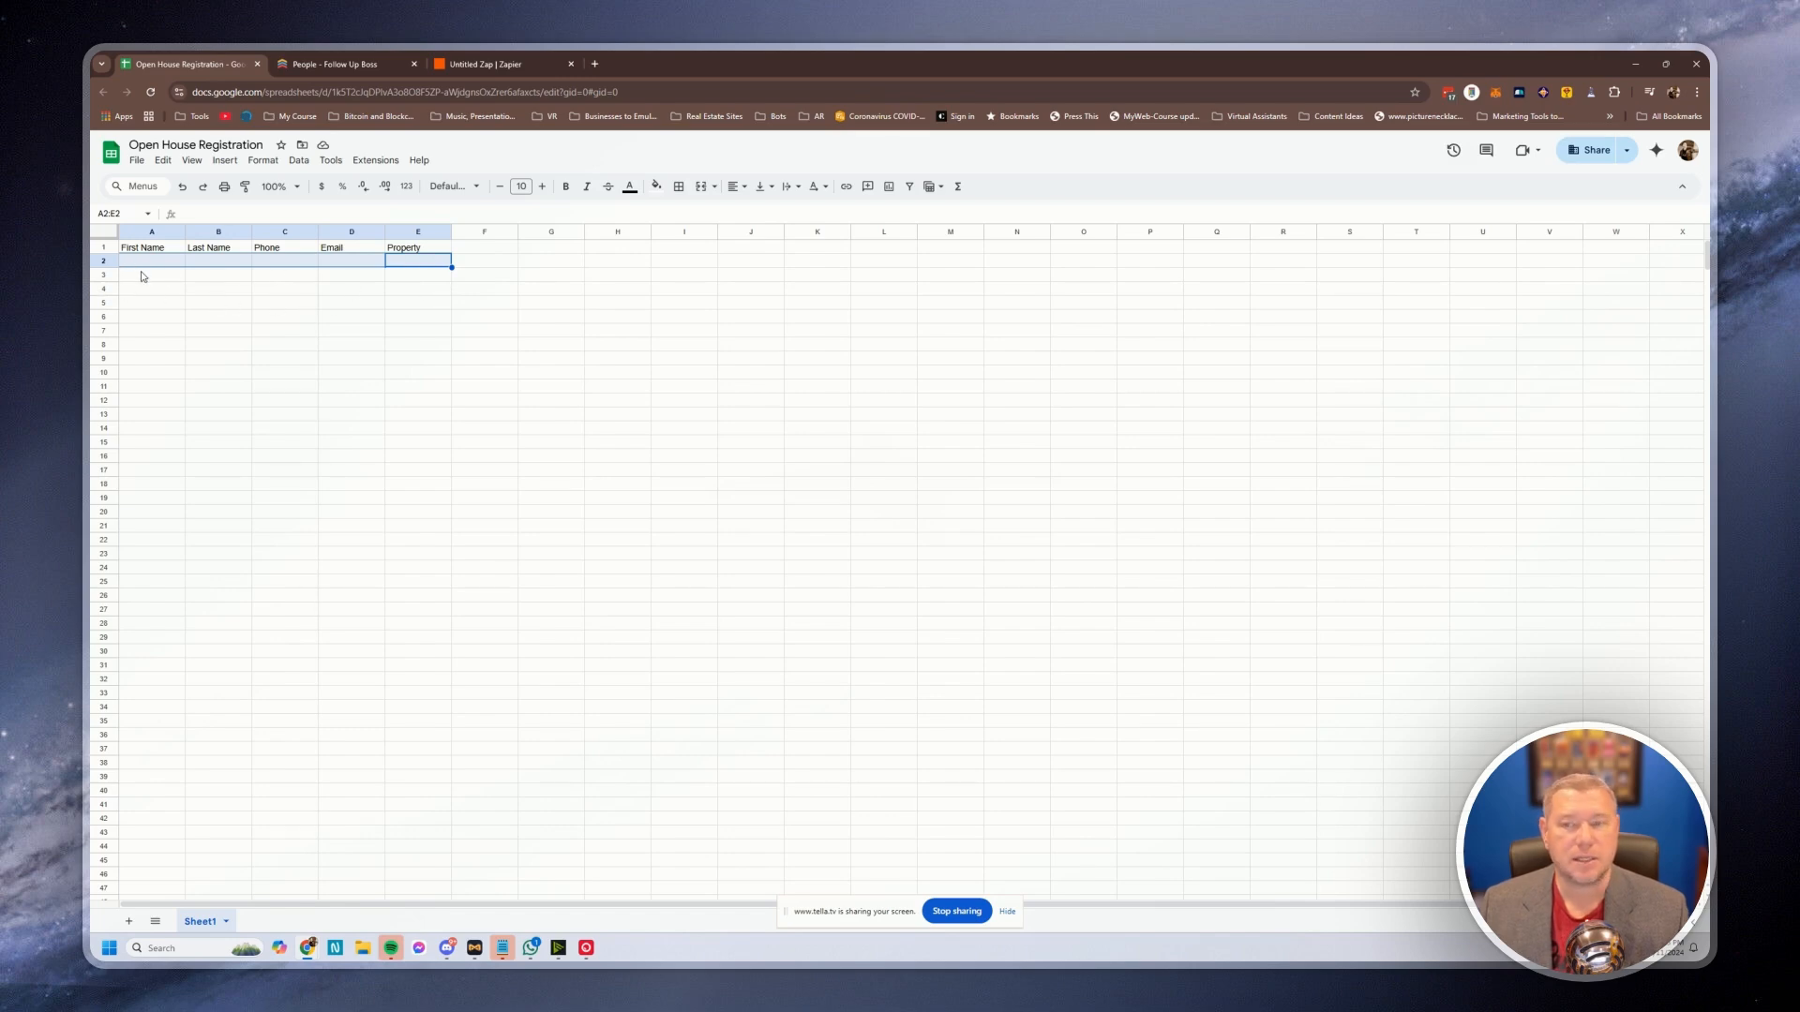
Connect and authorize a Google account for the Sheets trigger, then continue to its configuration
left_click(485, 65)
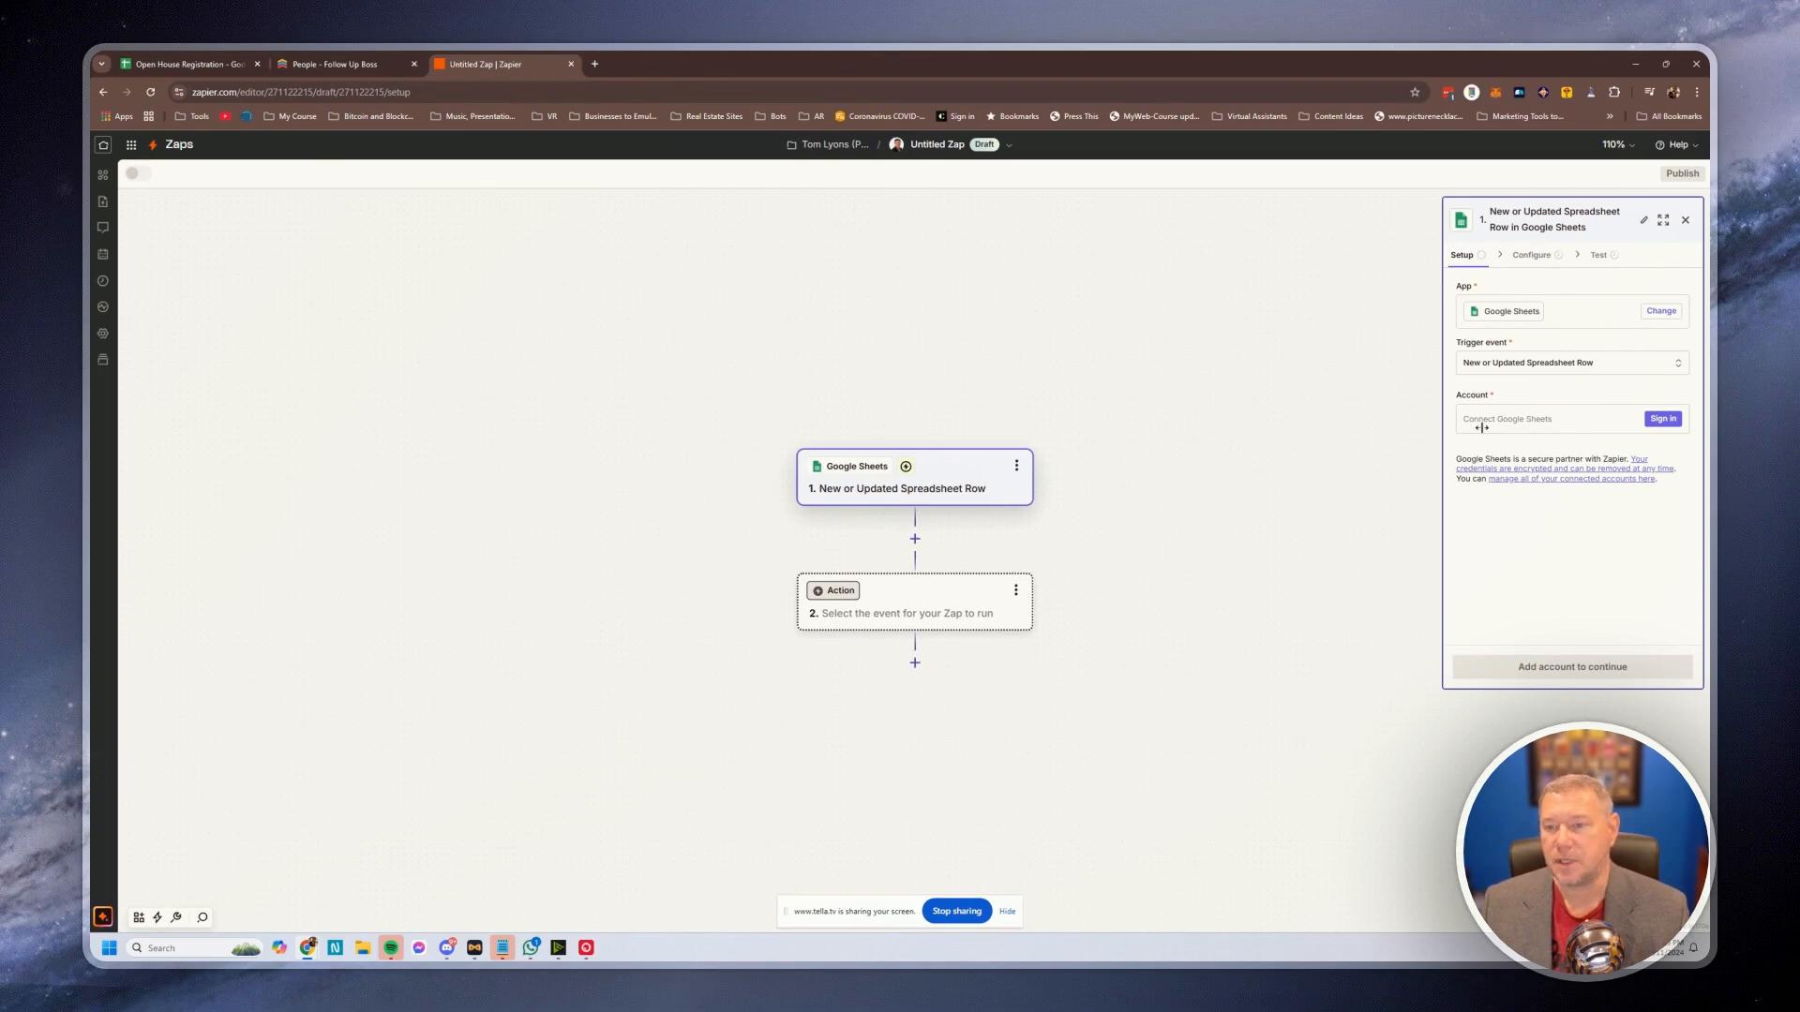
left_click(1664, 419)
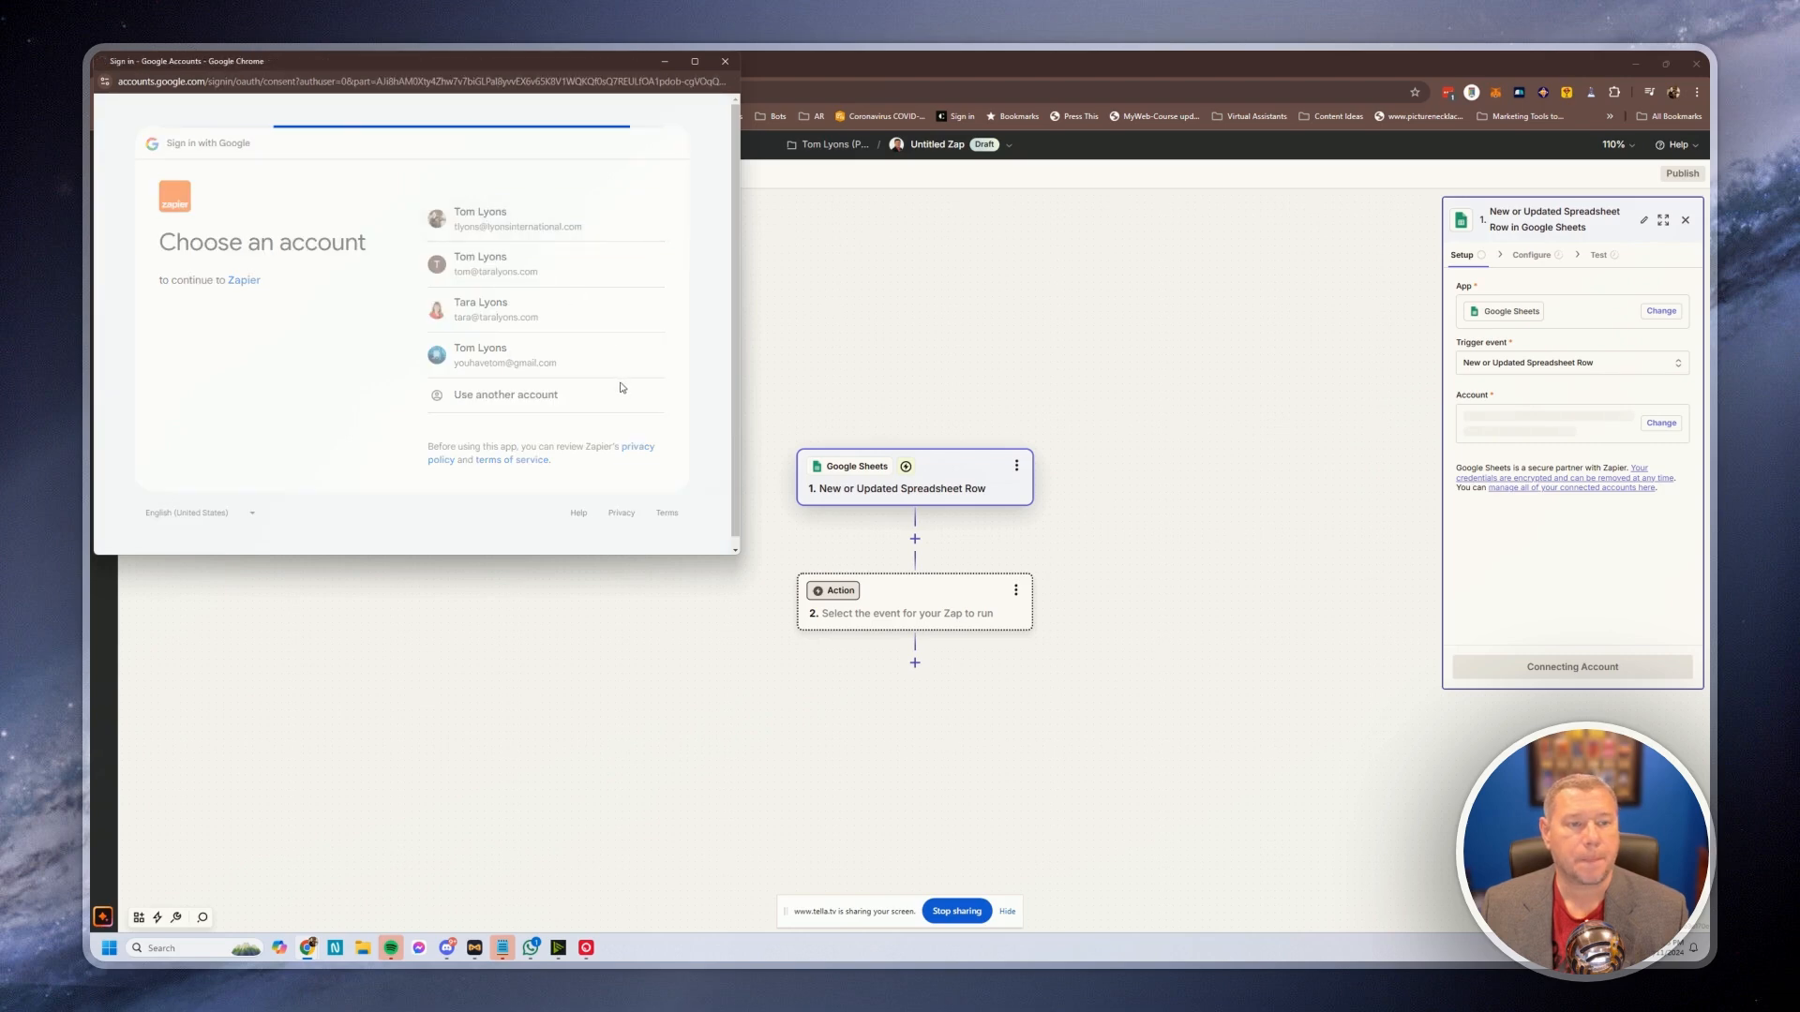
left_click(595, 502)
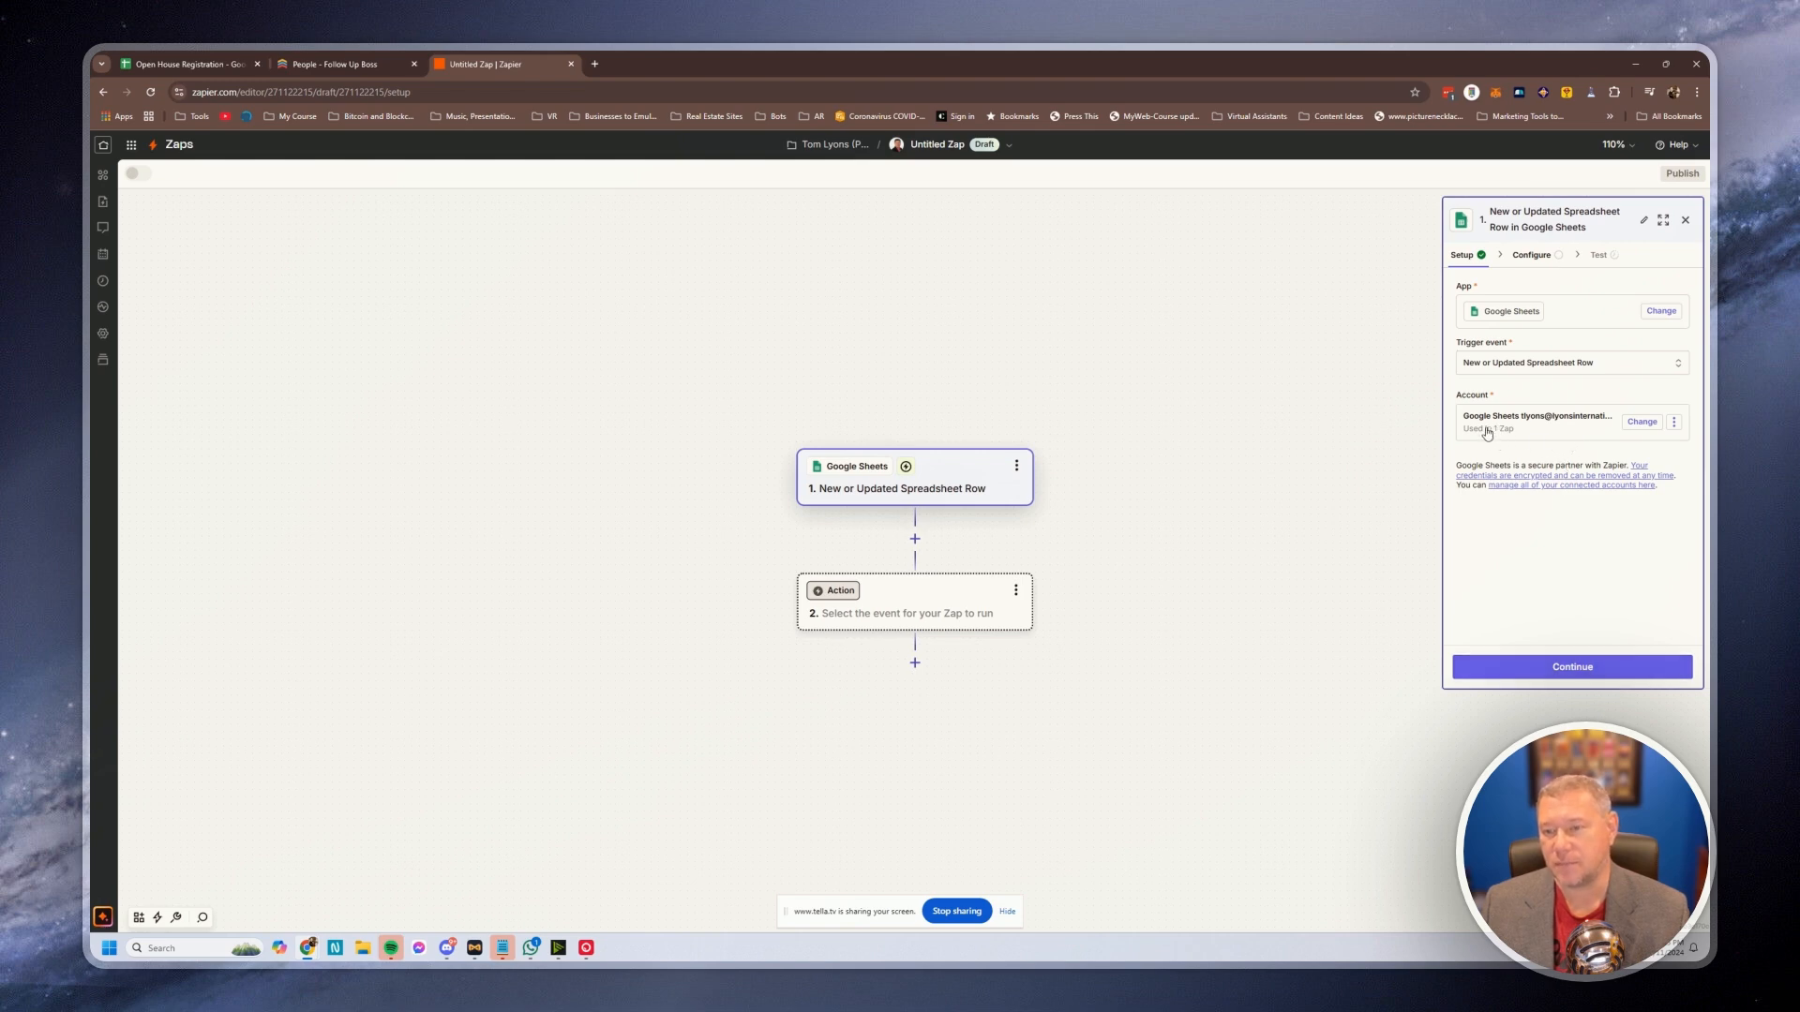
left_click(1559, 673)
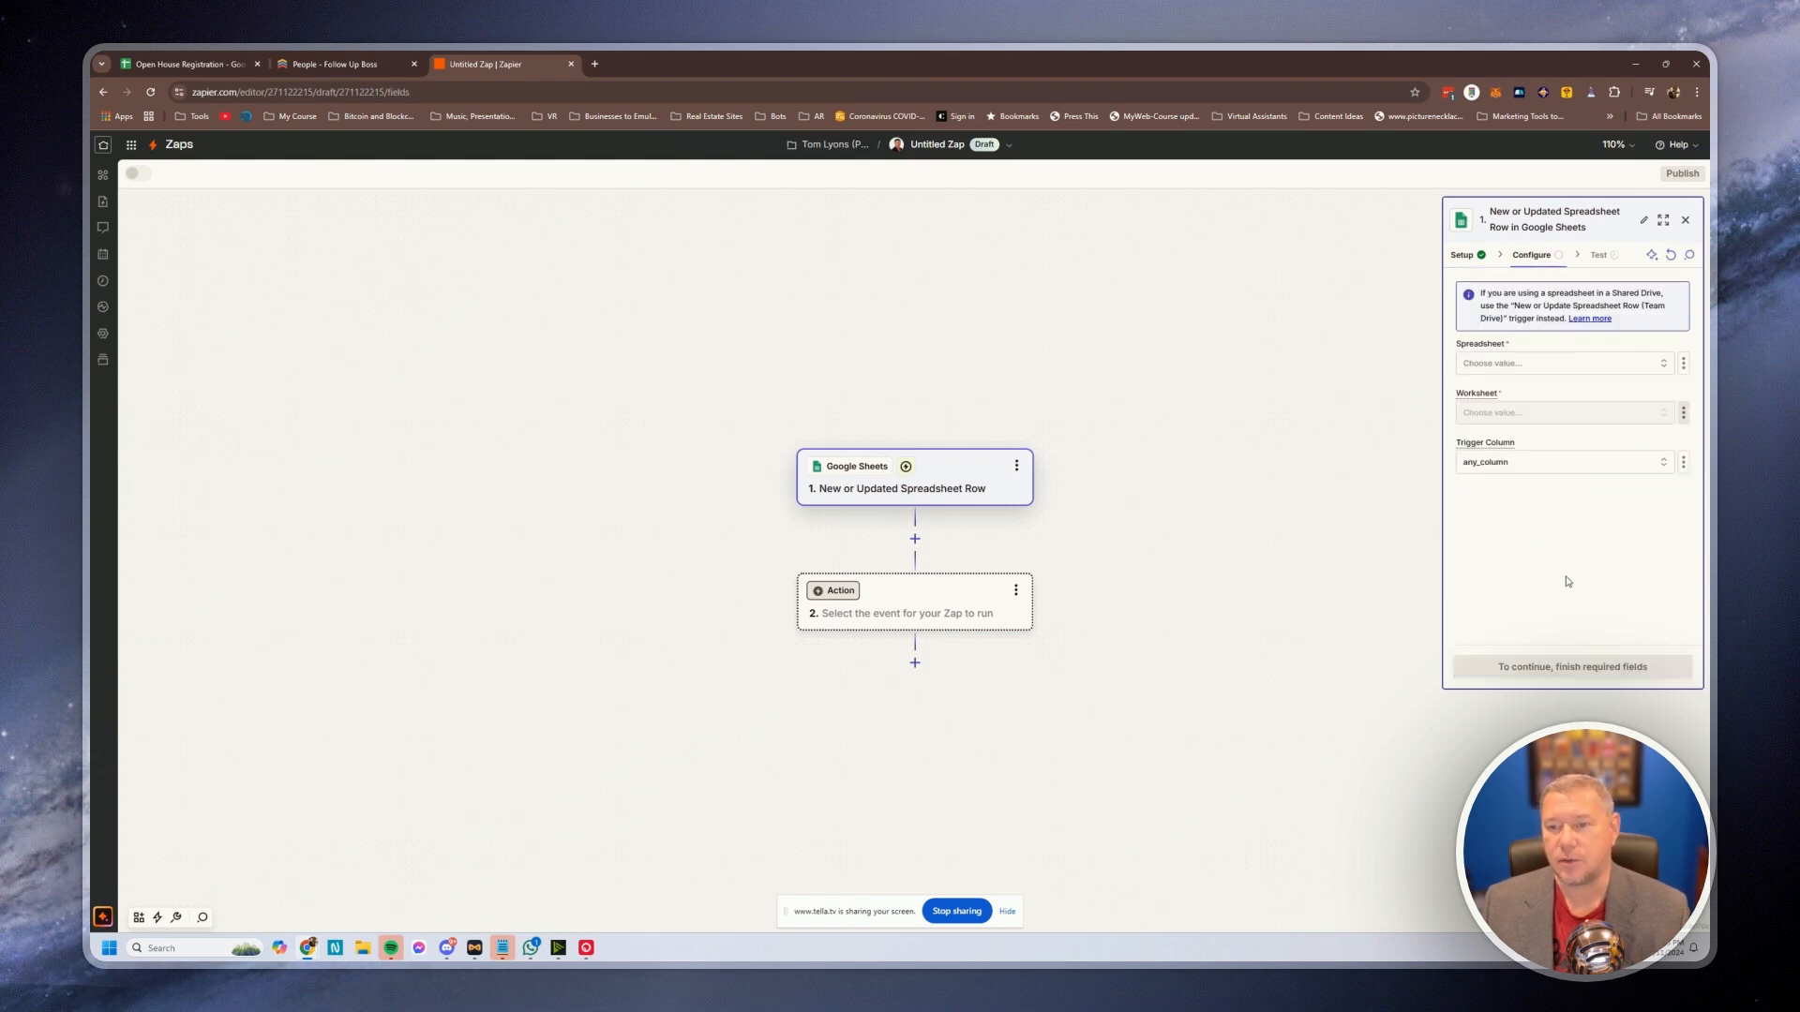
Point the trigger at the Open House Registration spreadsheet, worksheet Sheet1
left_click(1501, 365)
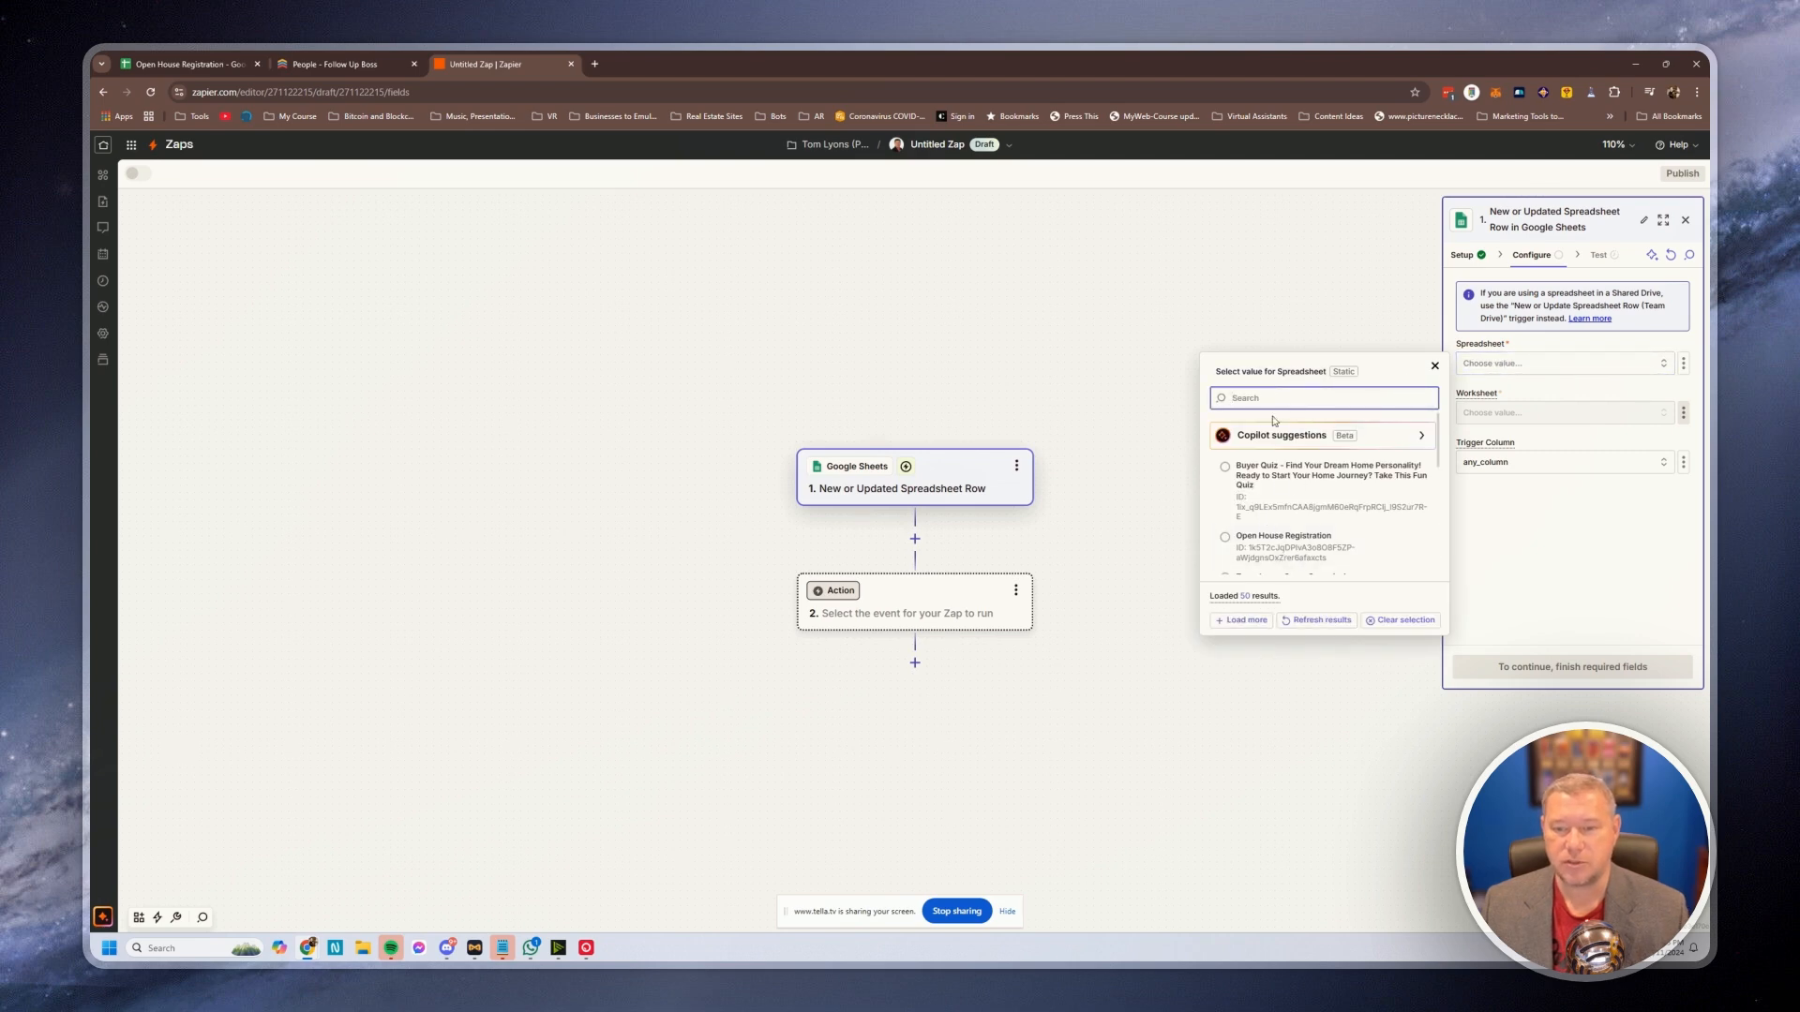
left_click(1276, 550)
left_click(1530, 414)
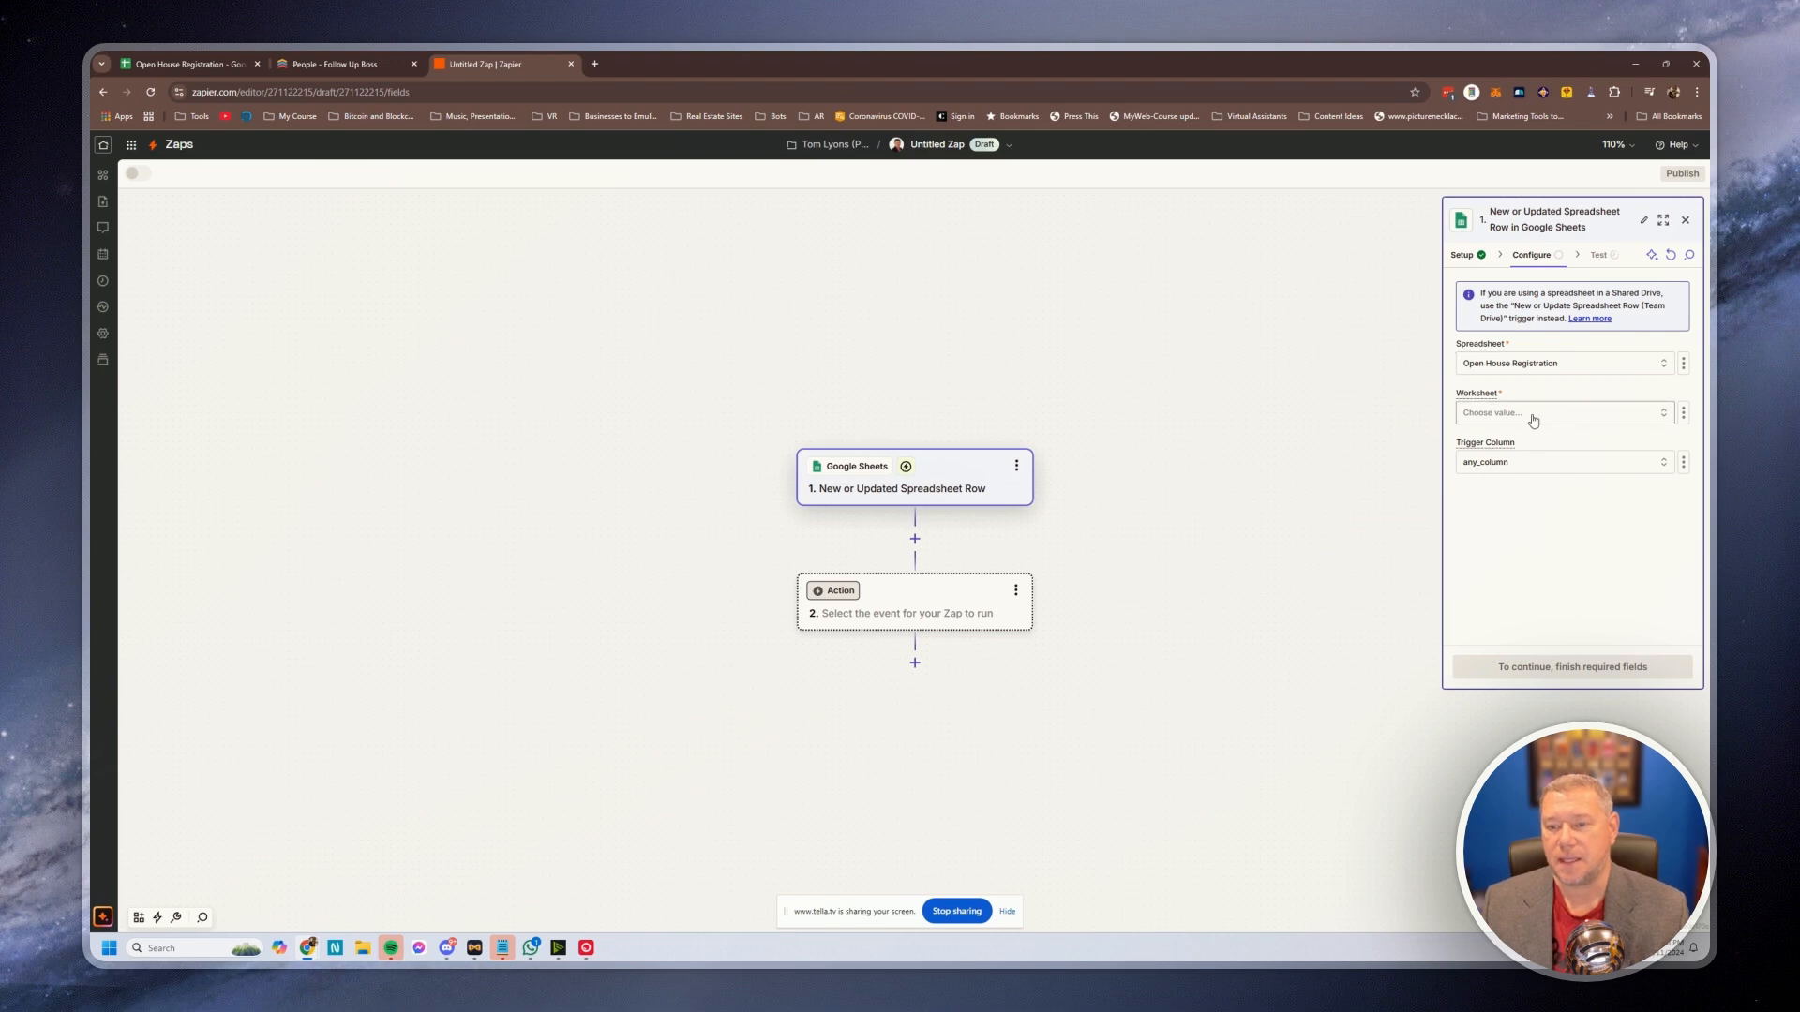
left_click(1291, 452)
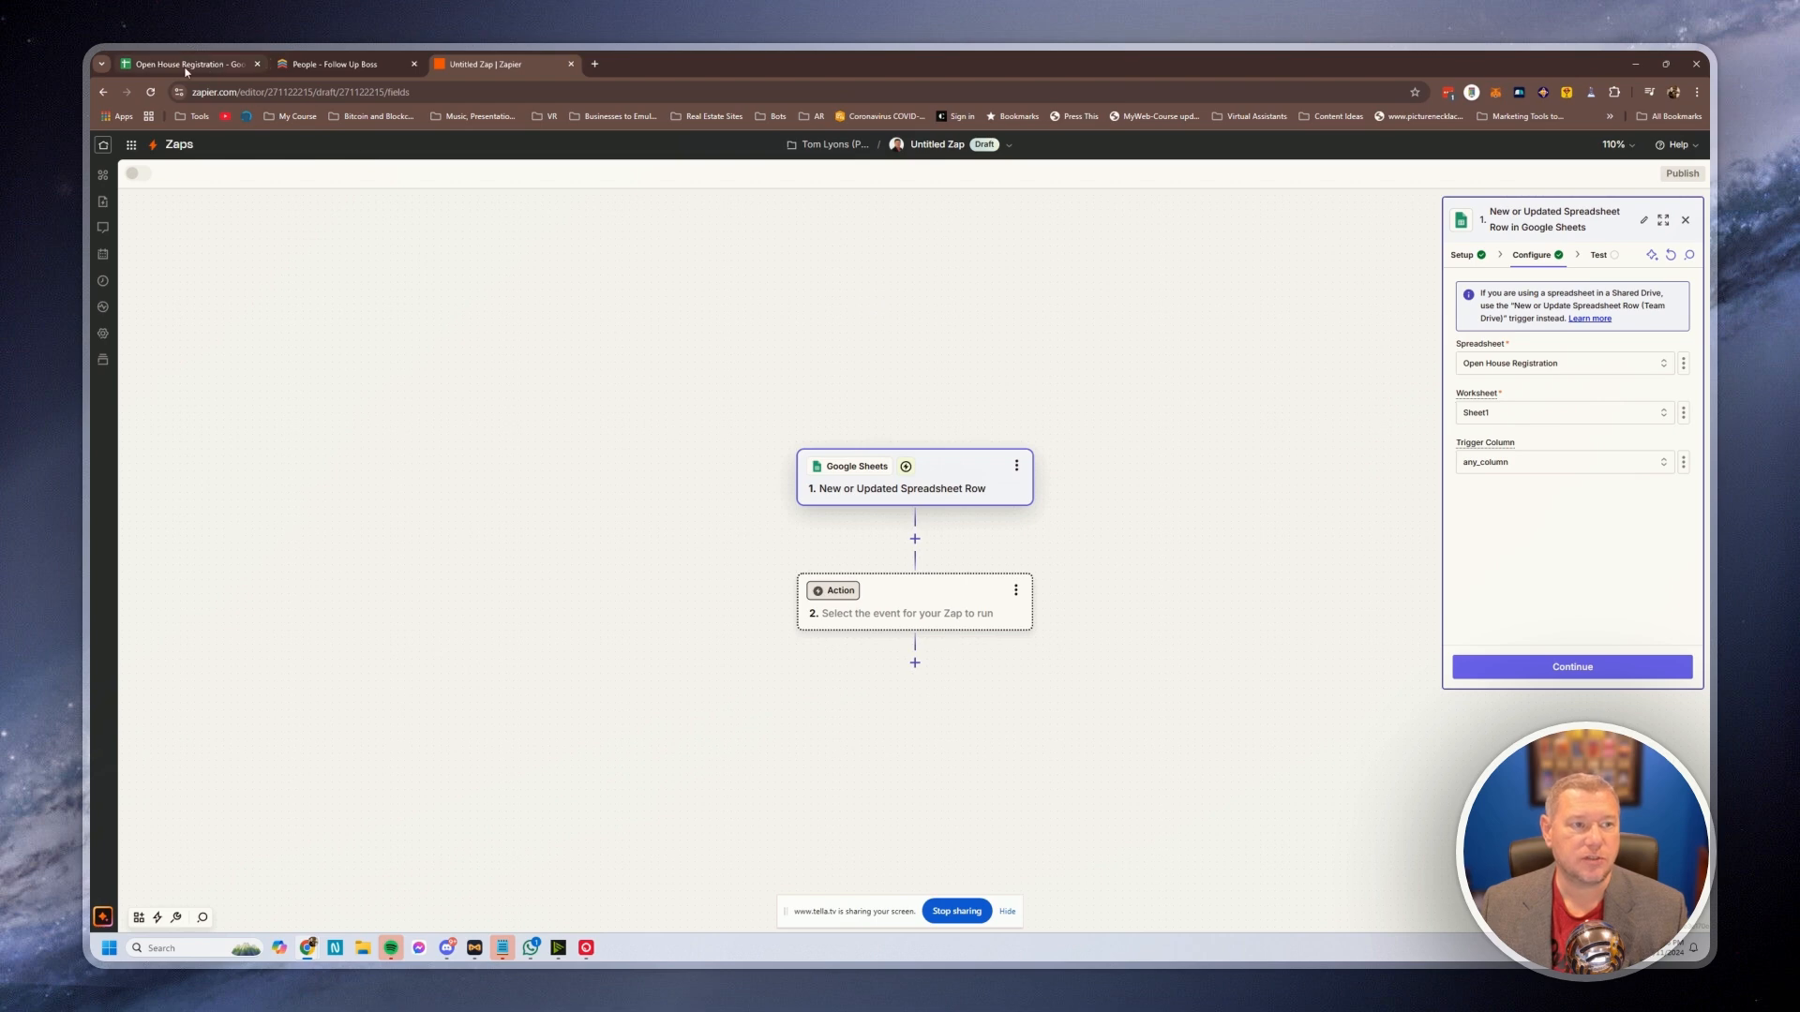
Set the trigger column to Property, confirming against the sheet's headers, and continue to the test
left_click(1543, 470)
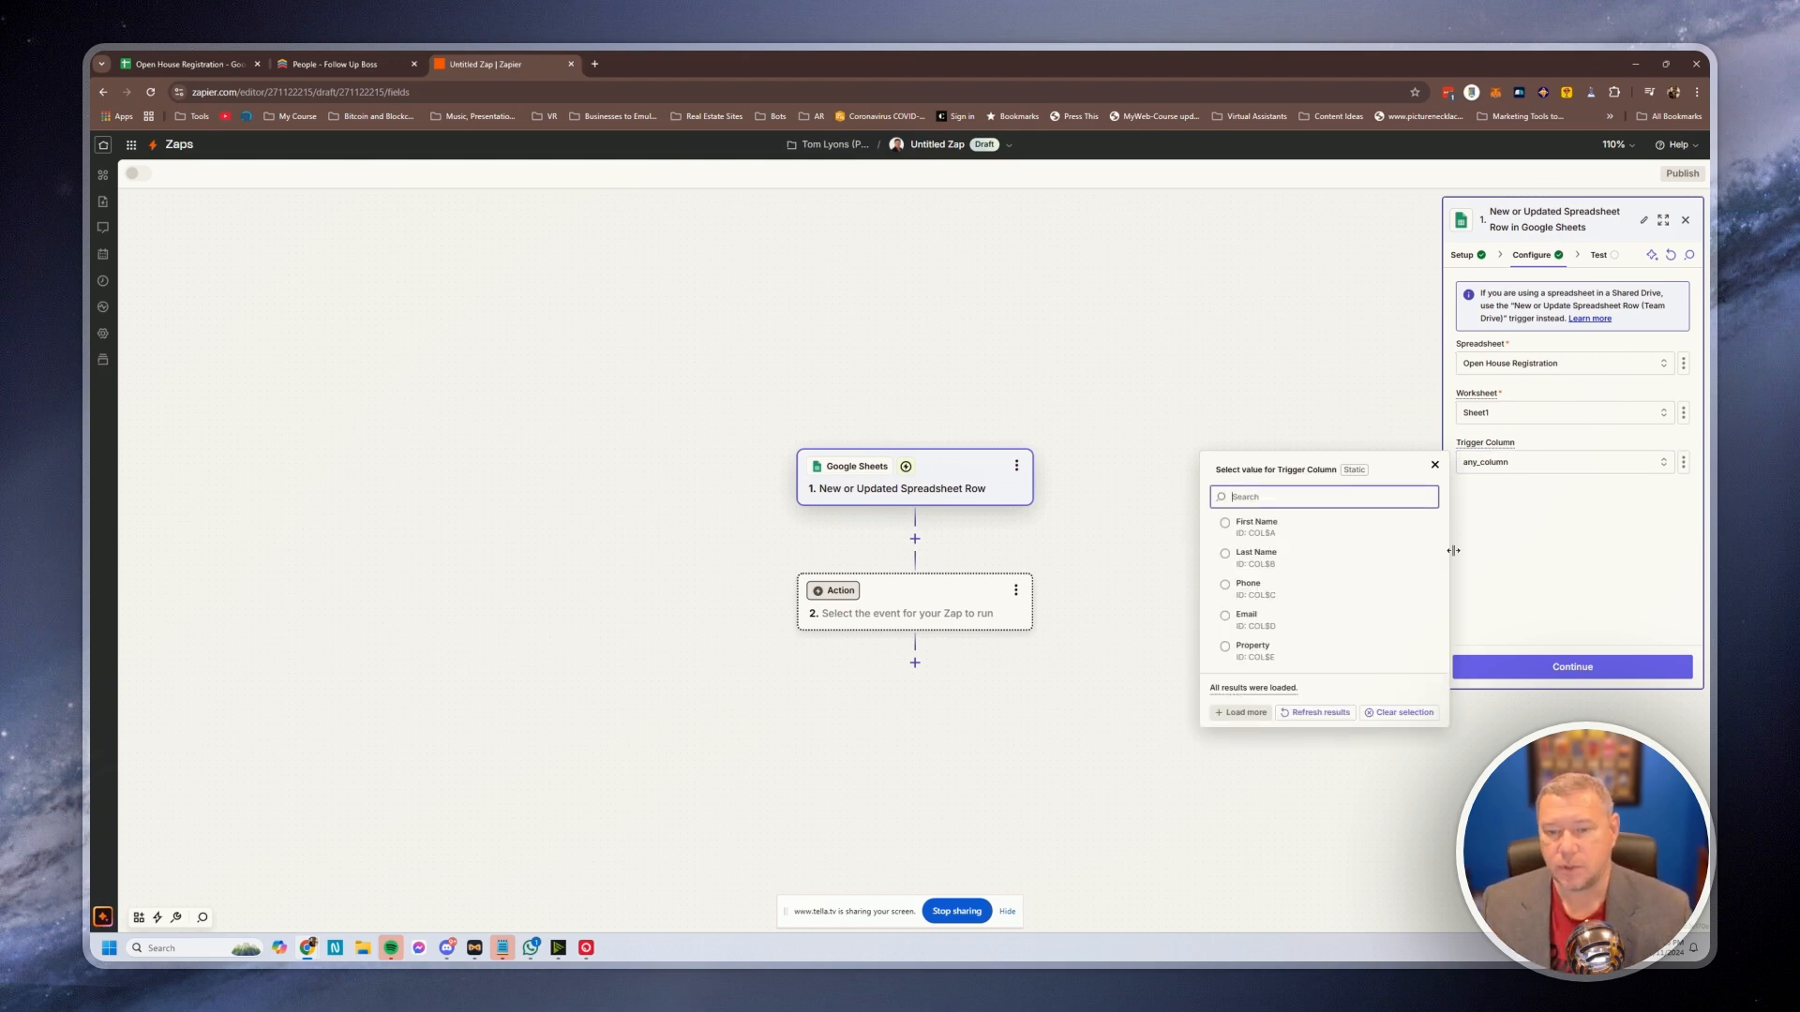
left_click(1227, 655)
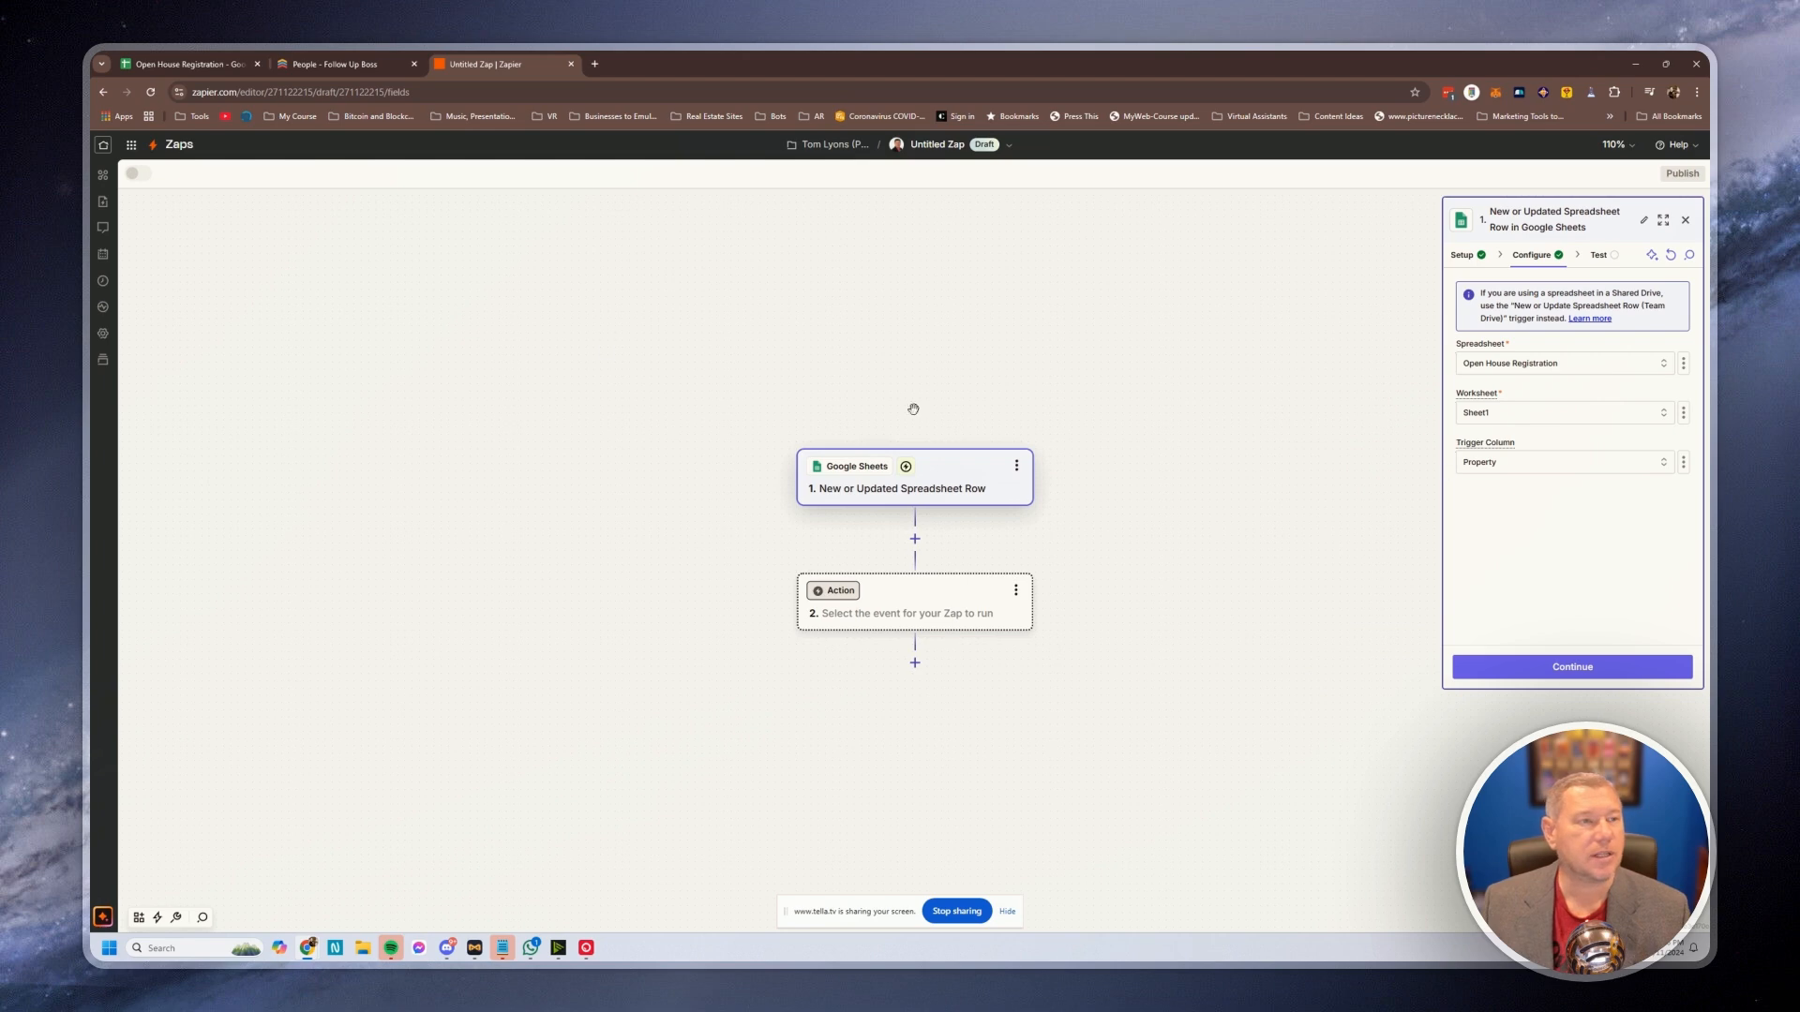
left_click(162, 65)
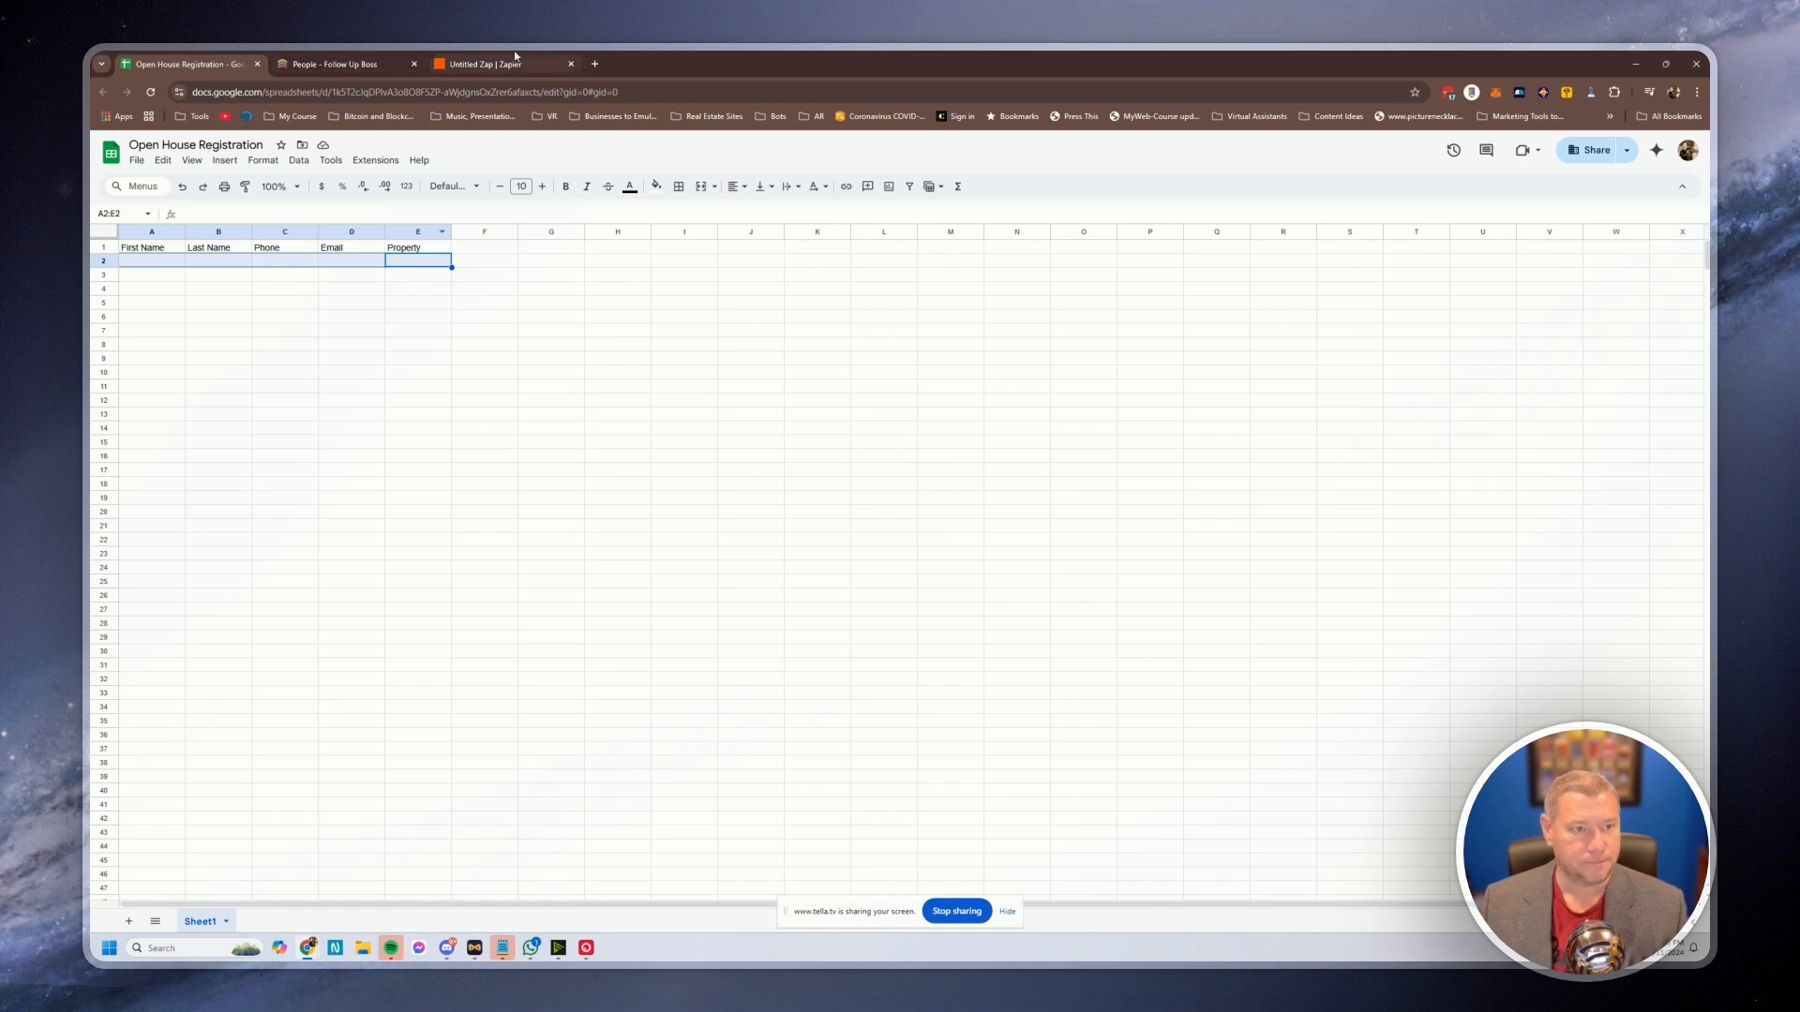
left_click(481, 68)
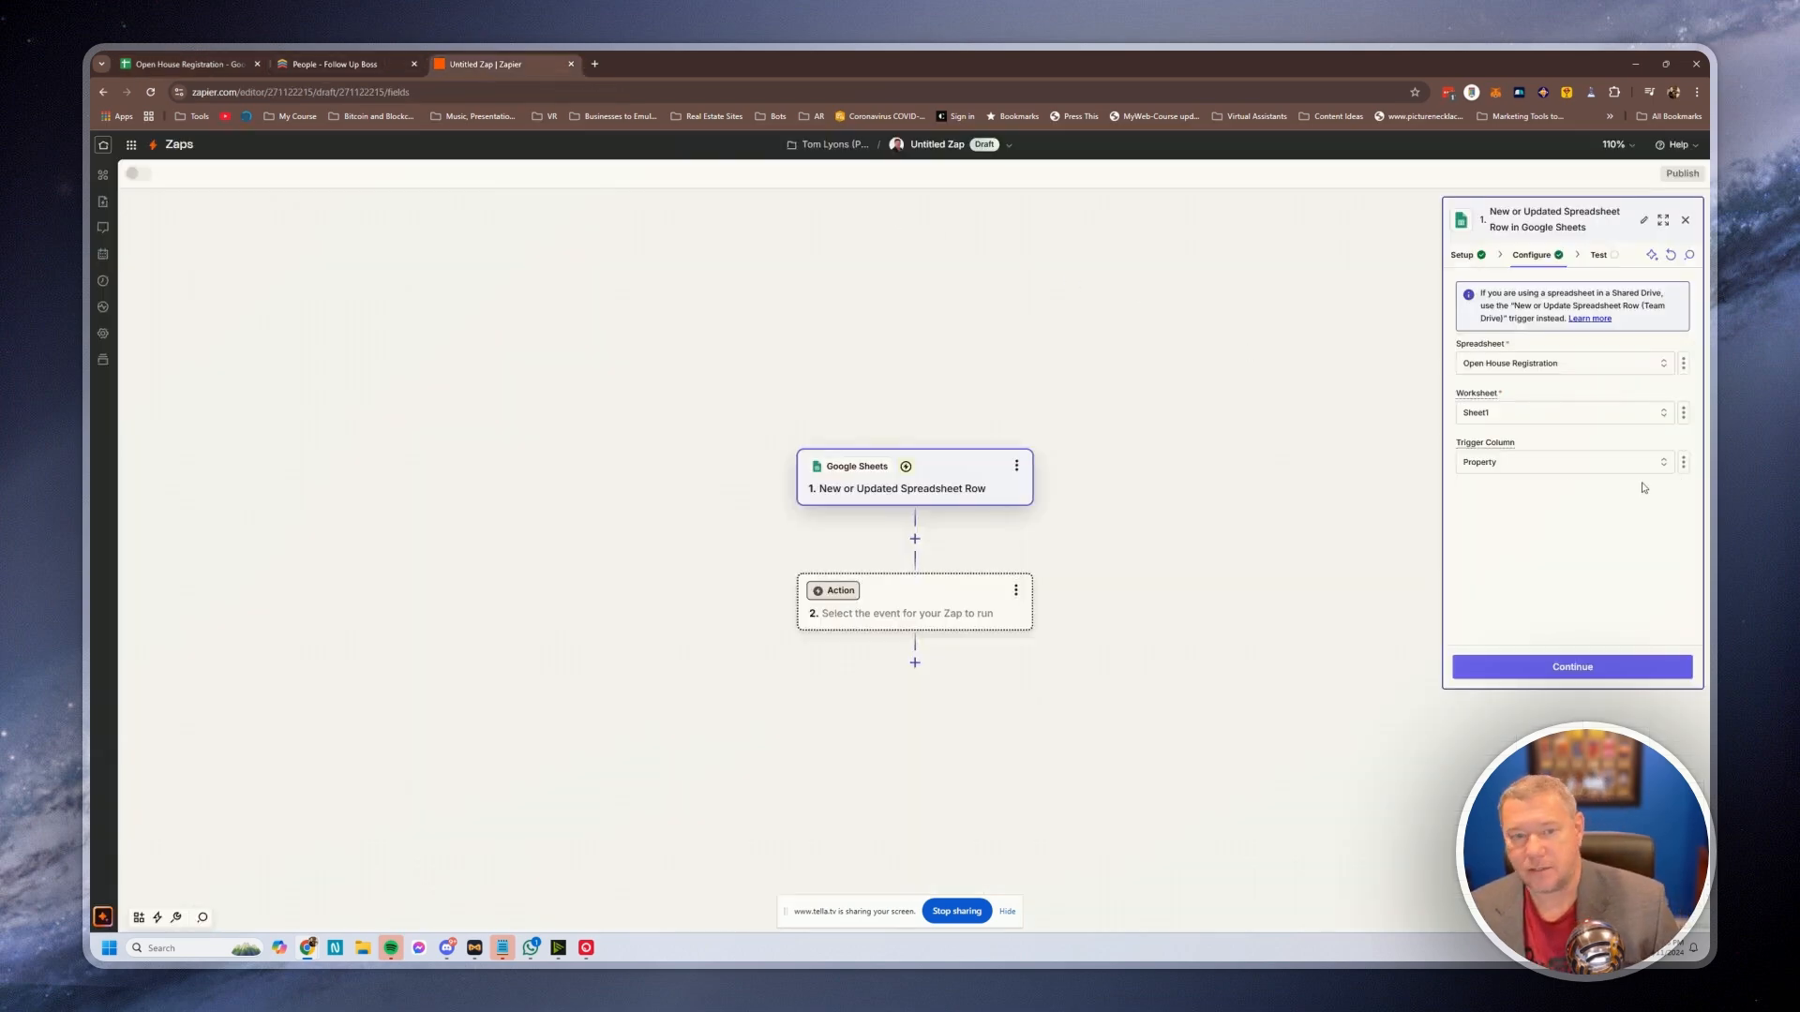
left_click(1573, 669)
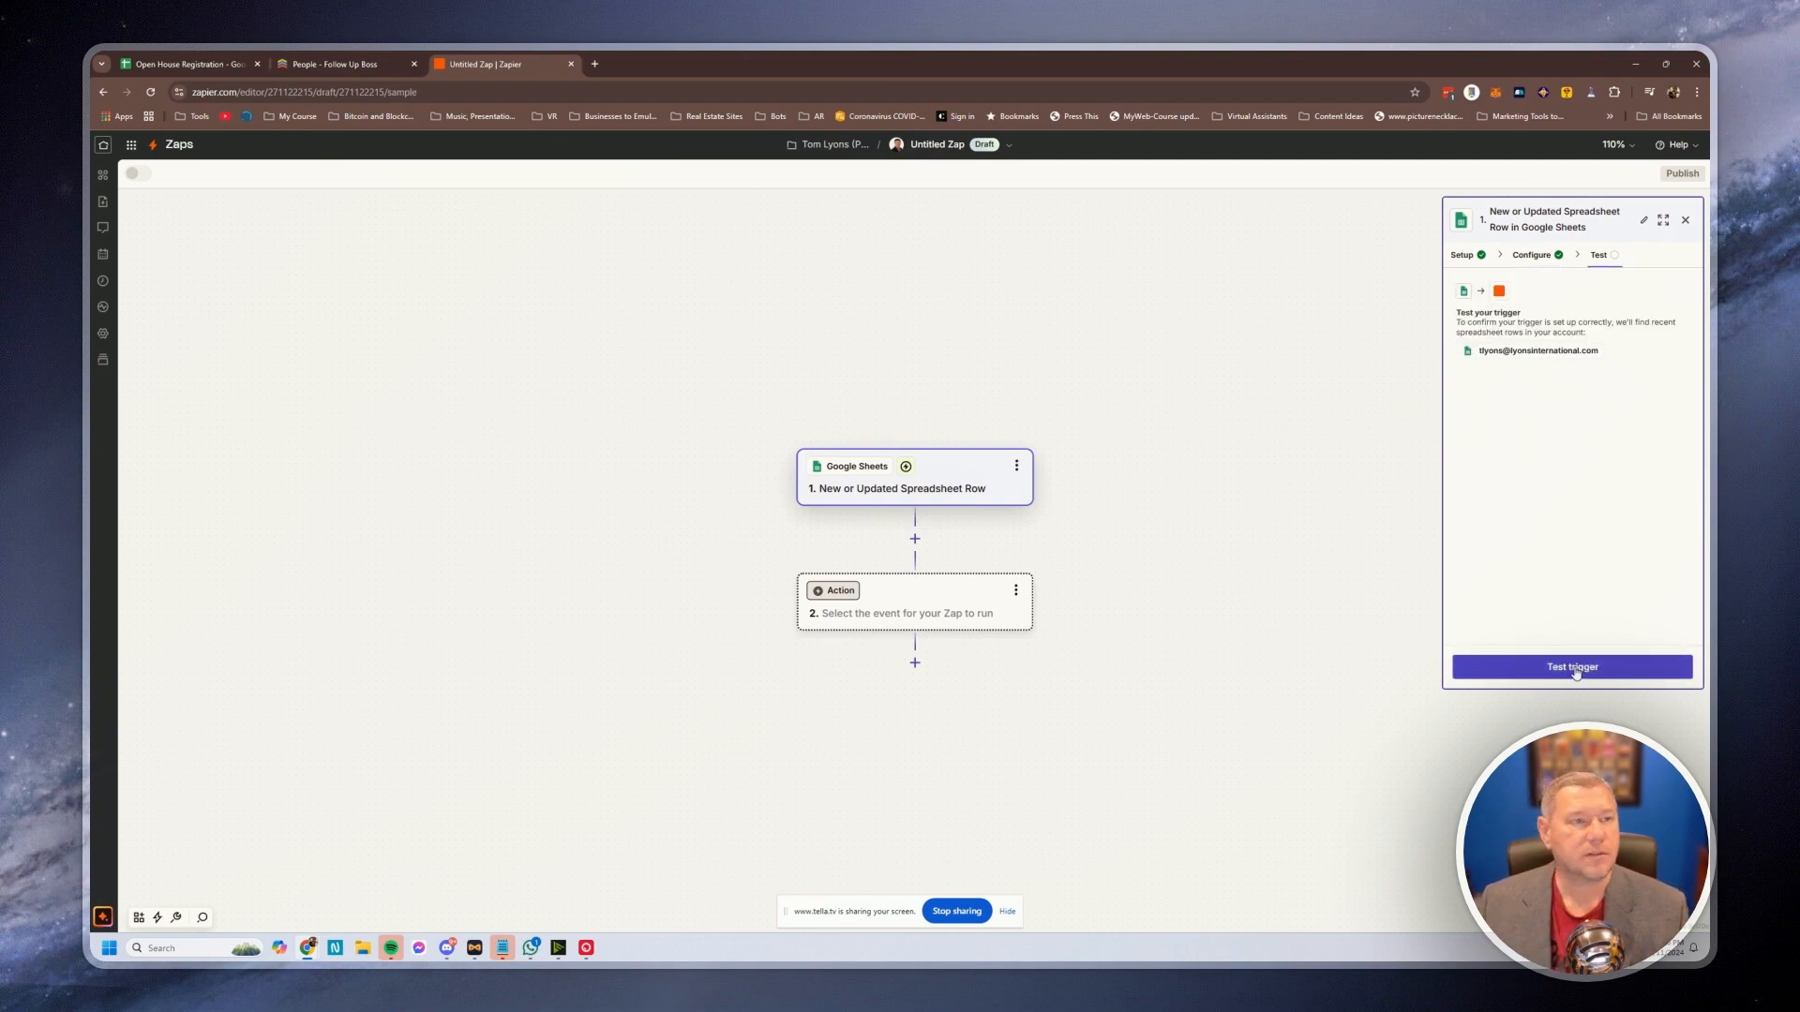
In the spreadsheet, type a sample attendee's first and last name into A2 and B2
left_click(188, 64)
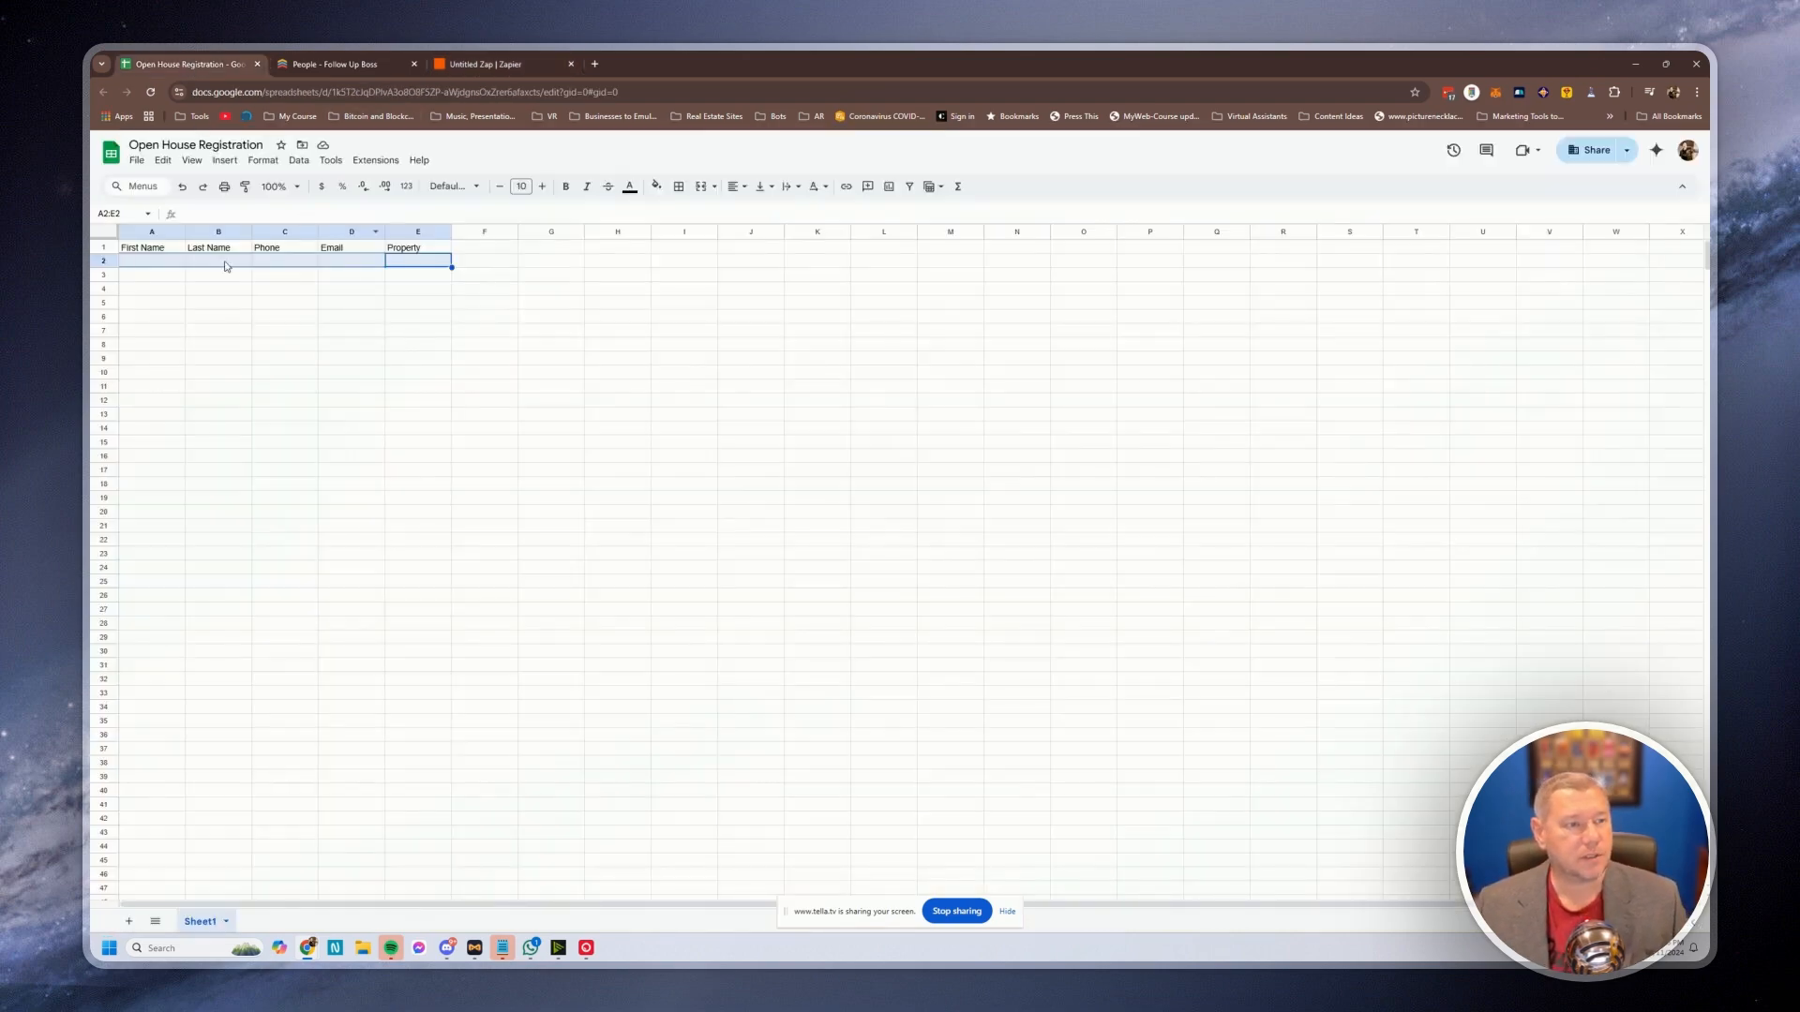
left_click(141, 267)
key("Tab")
key("Tab")
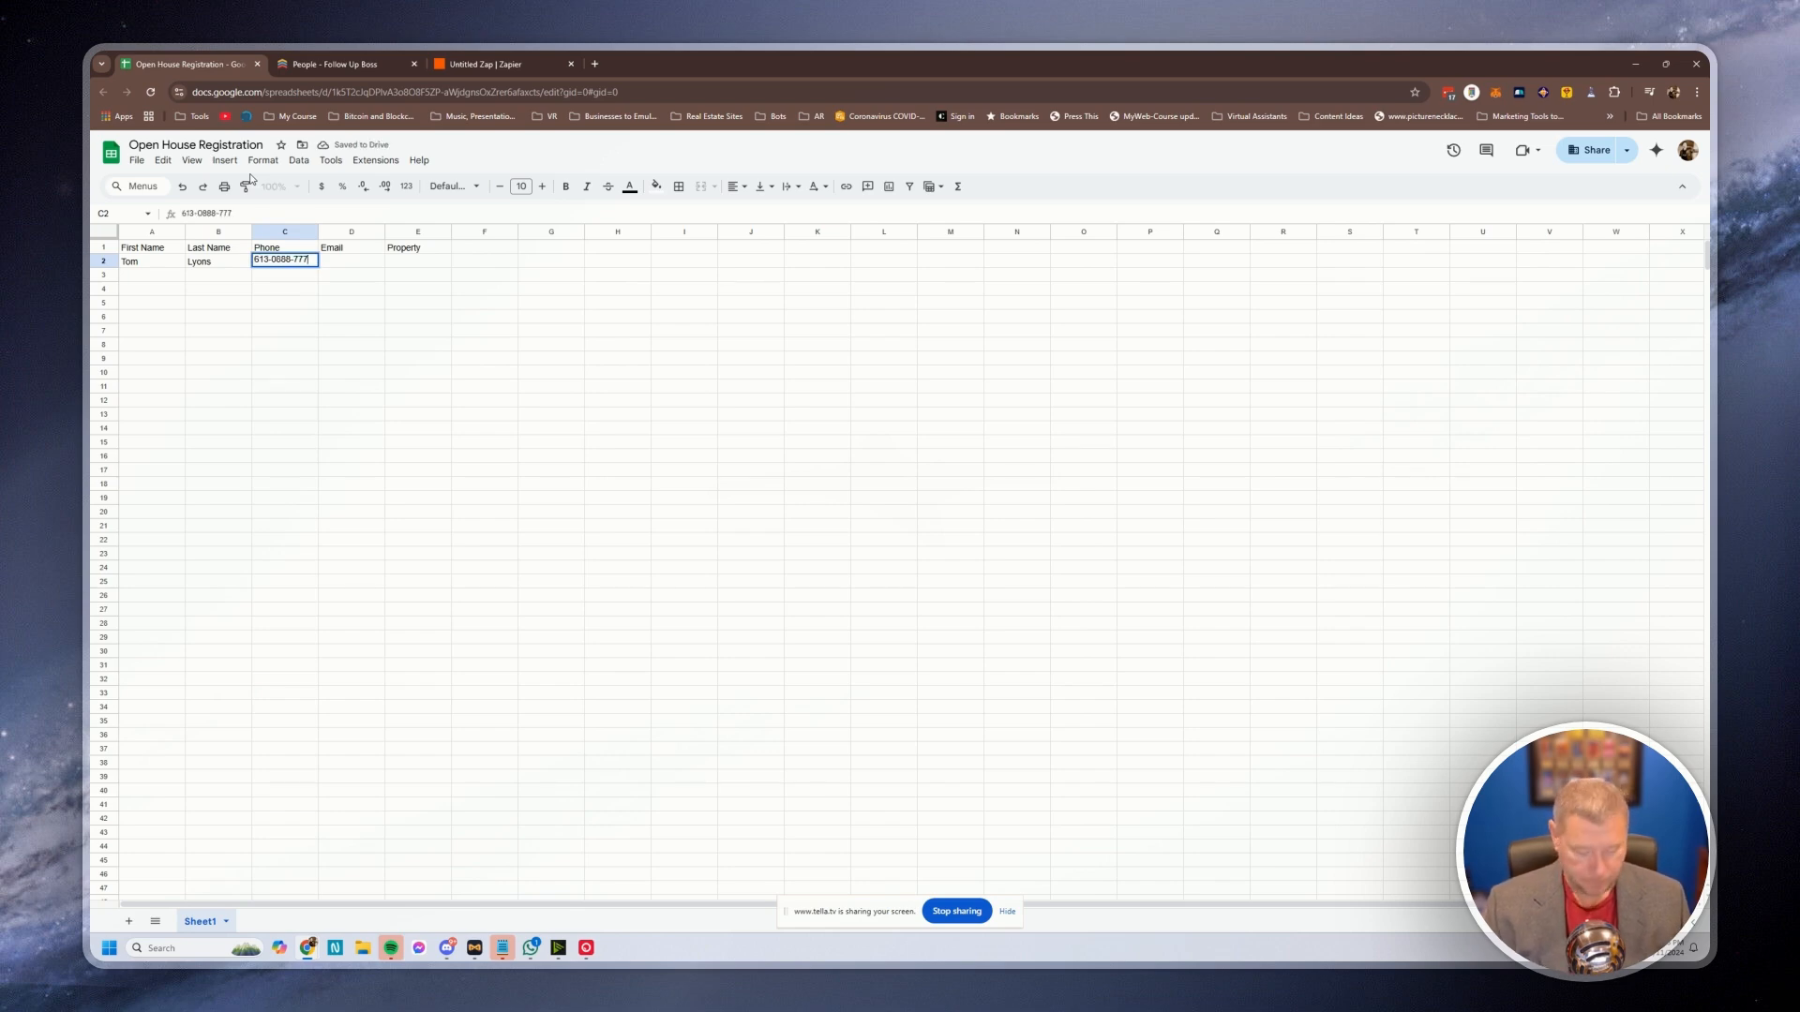
Fill in the attendee's phone, e-mail and property address in C2:E2, then return to Zapier
key("Left")
key("Left")
key("Right")
key("Right")
key("Return")
key("Left")
key("Left")
key("Left")
key("Left")
key("Tab")
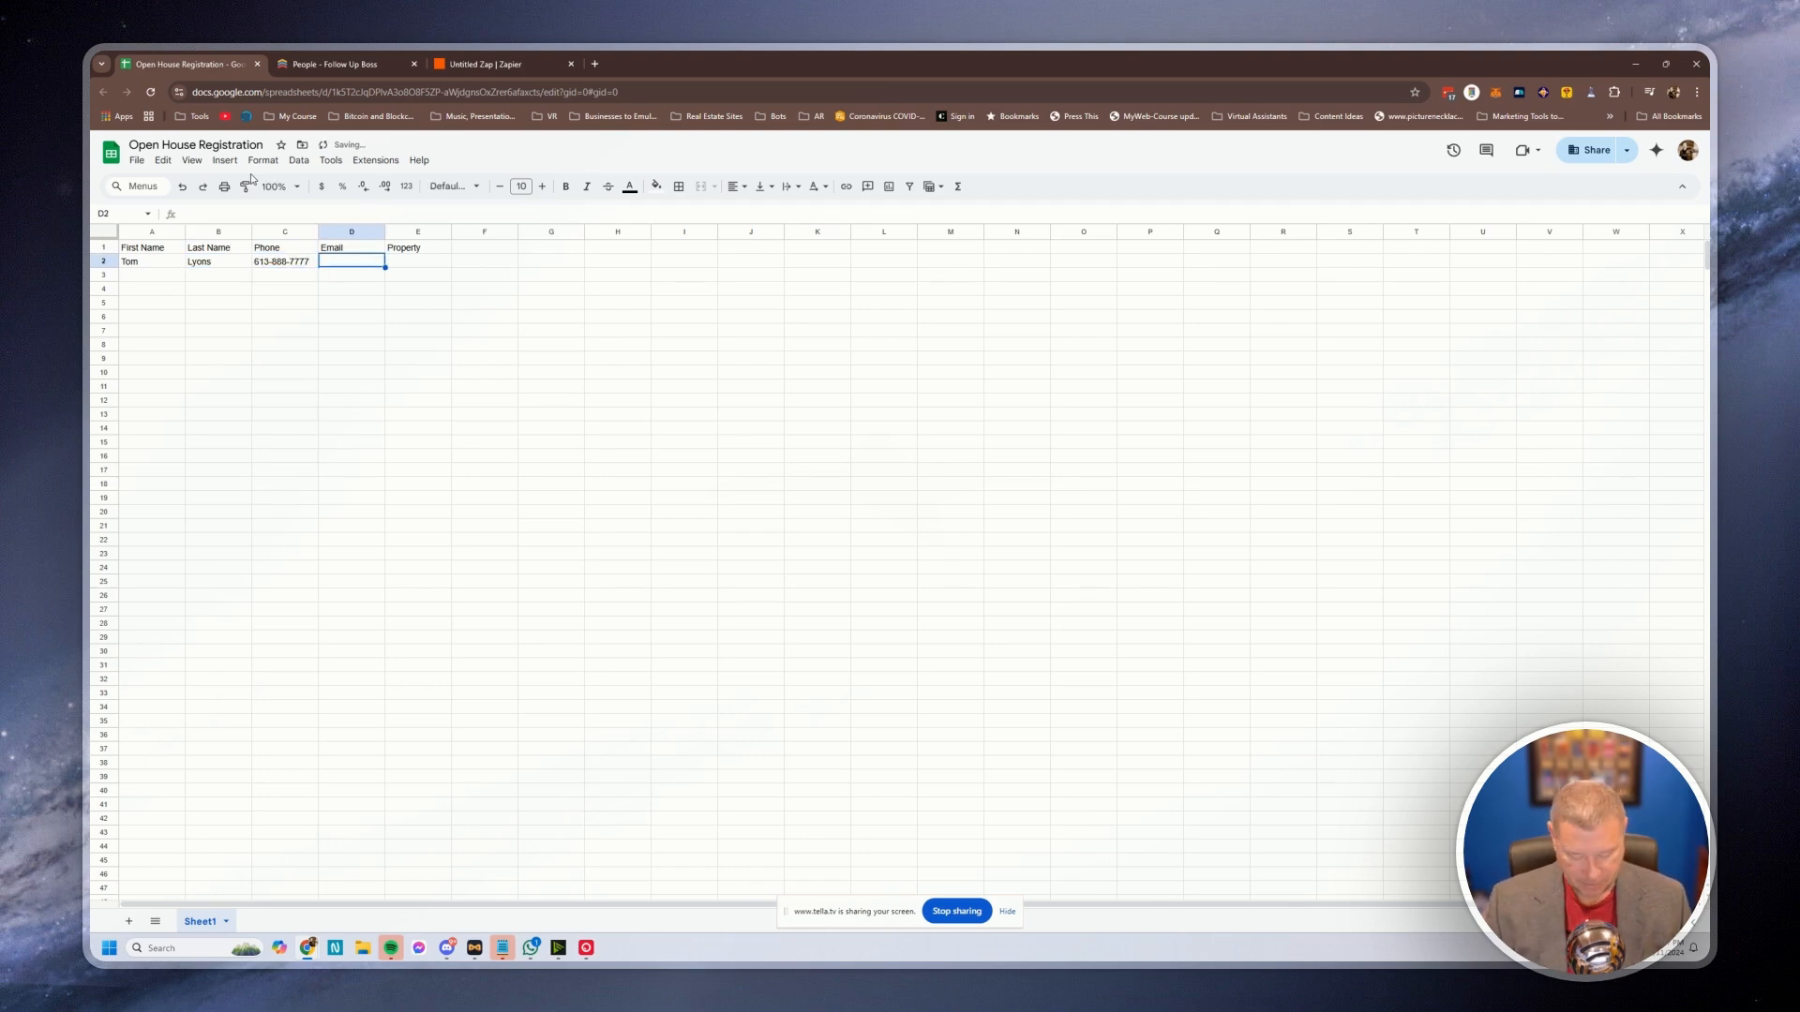
key("Tab")
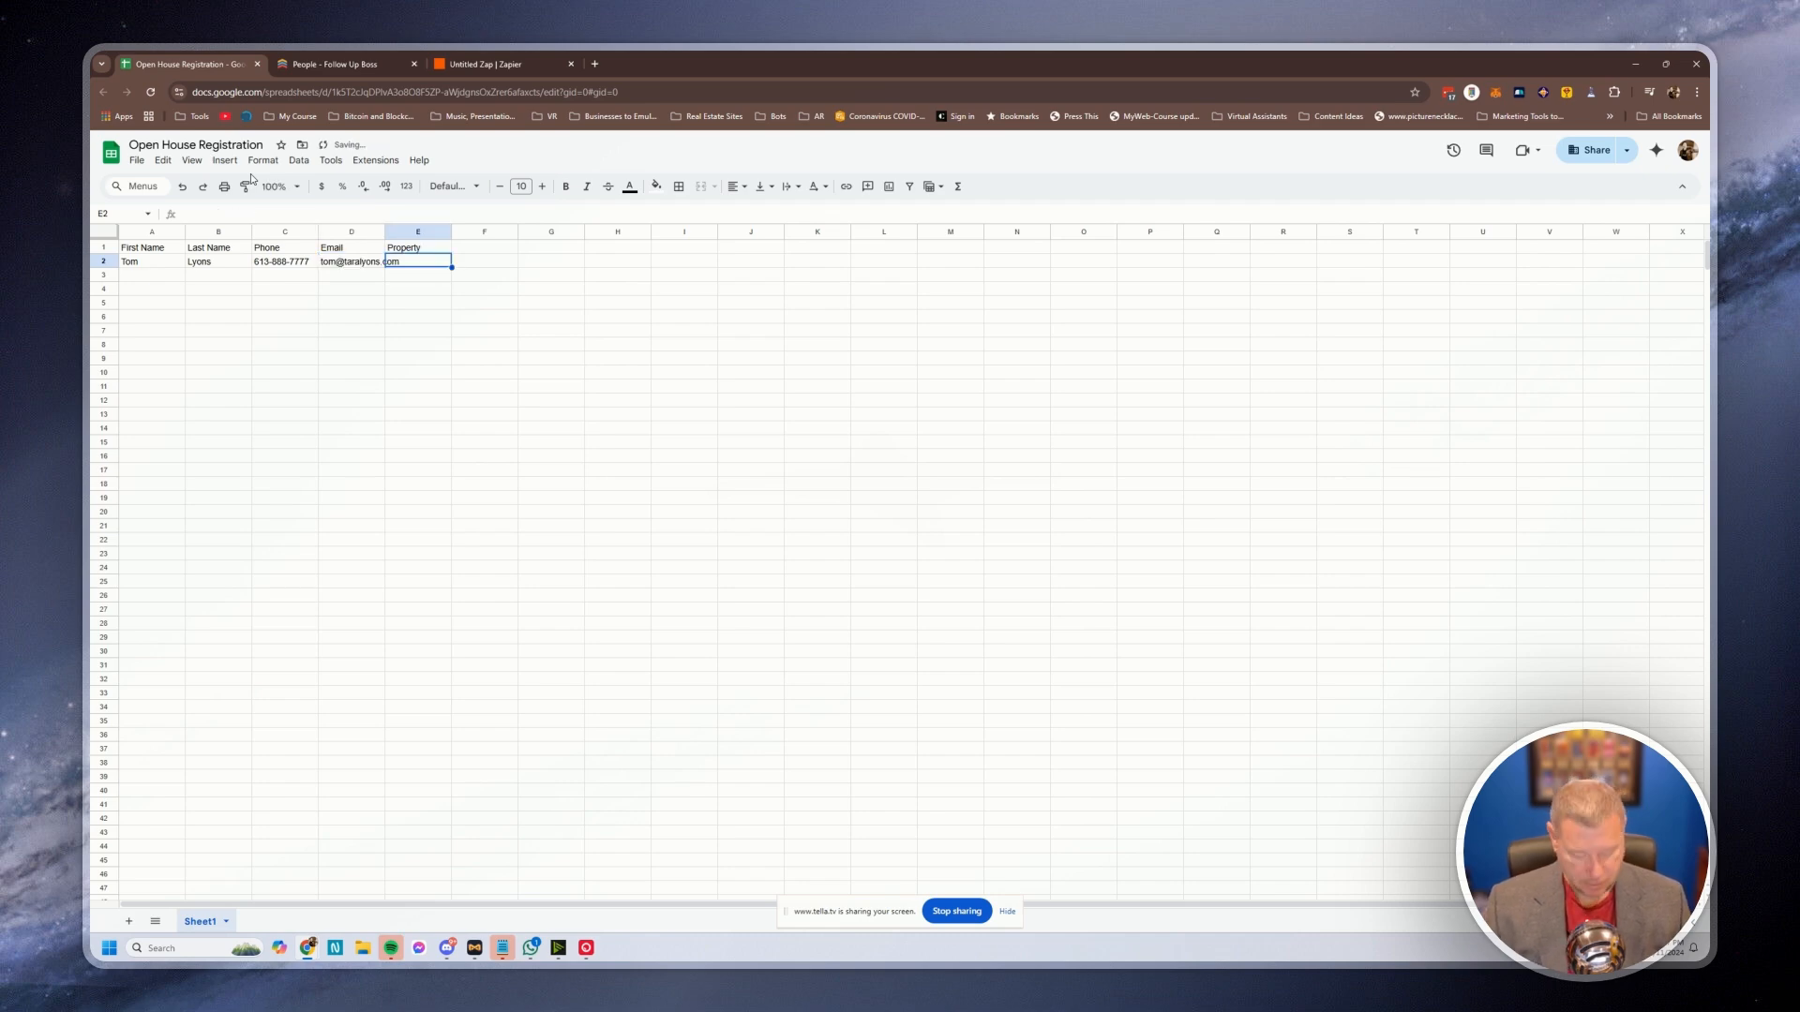
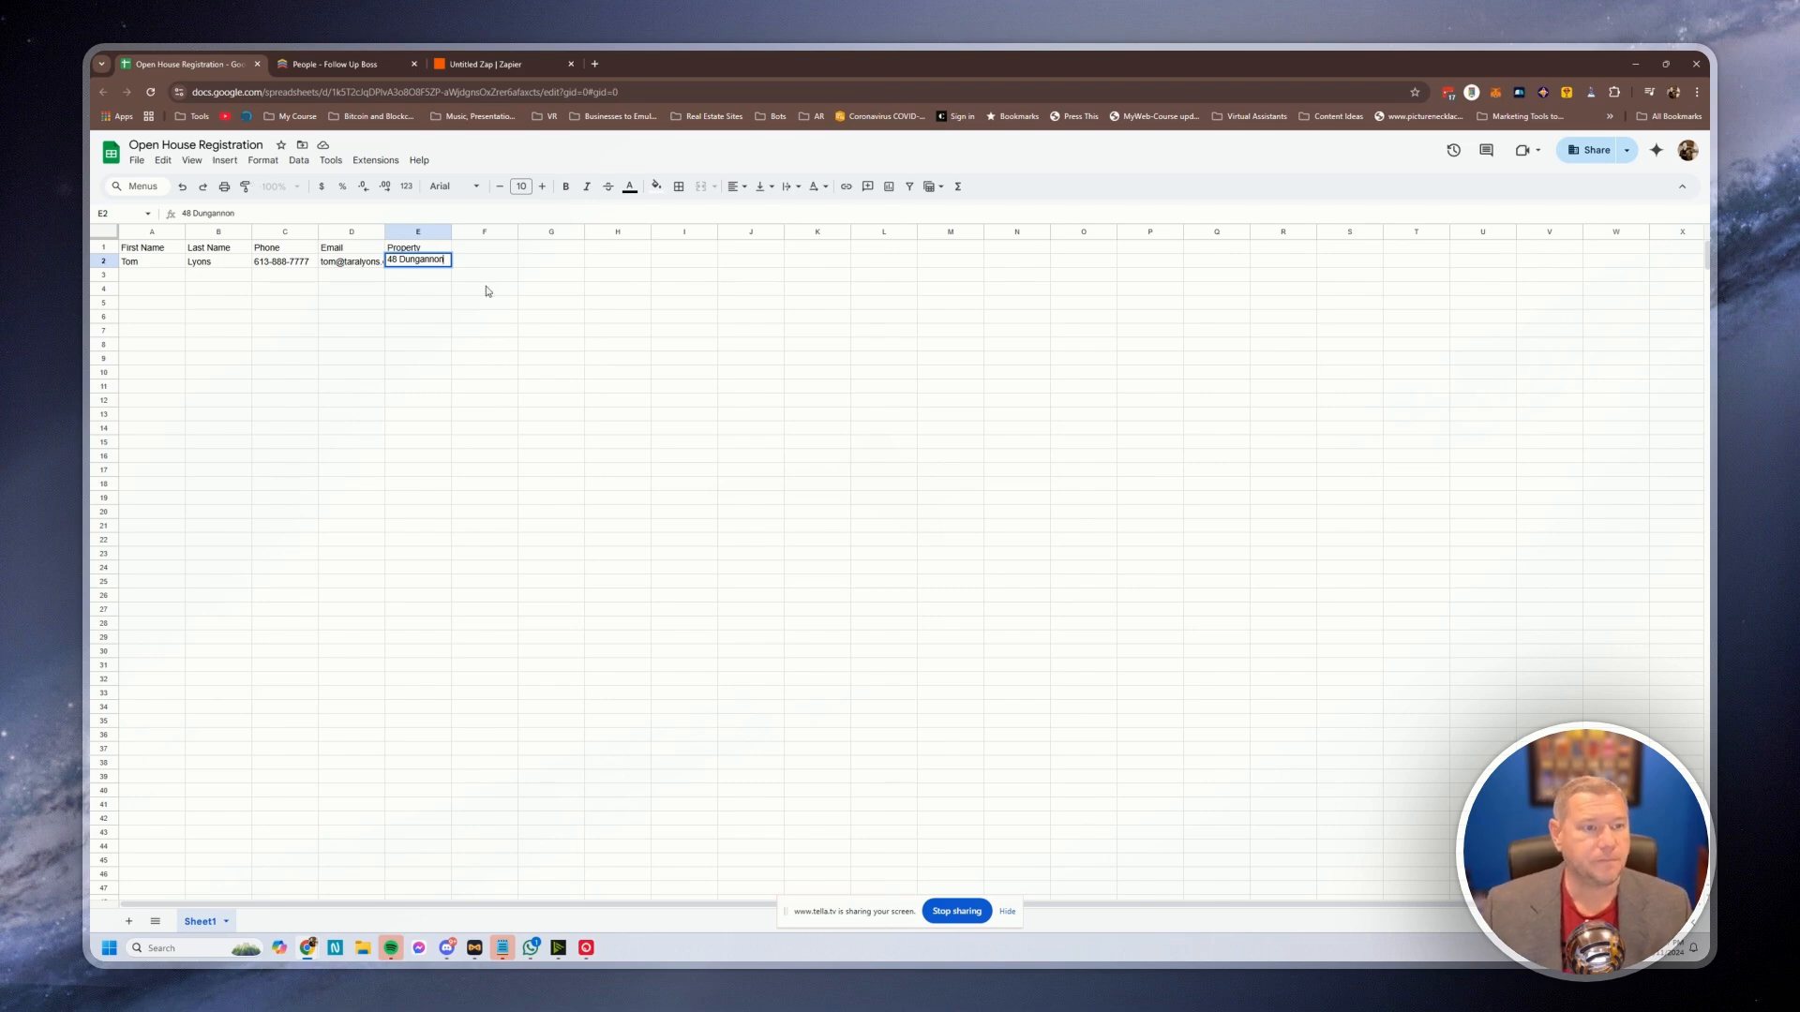
key("Return")
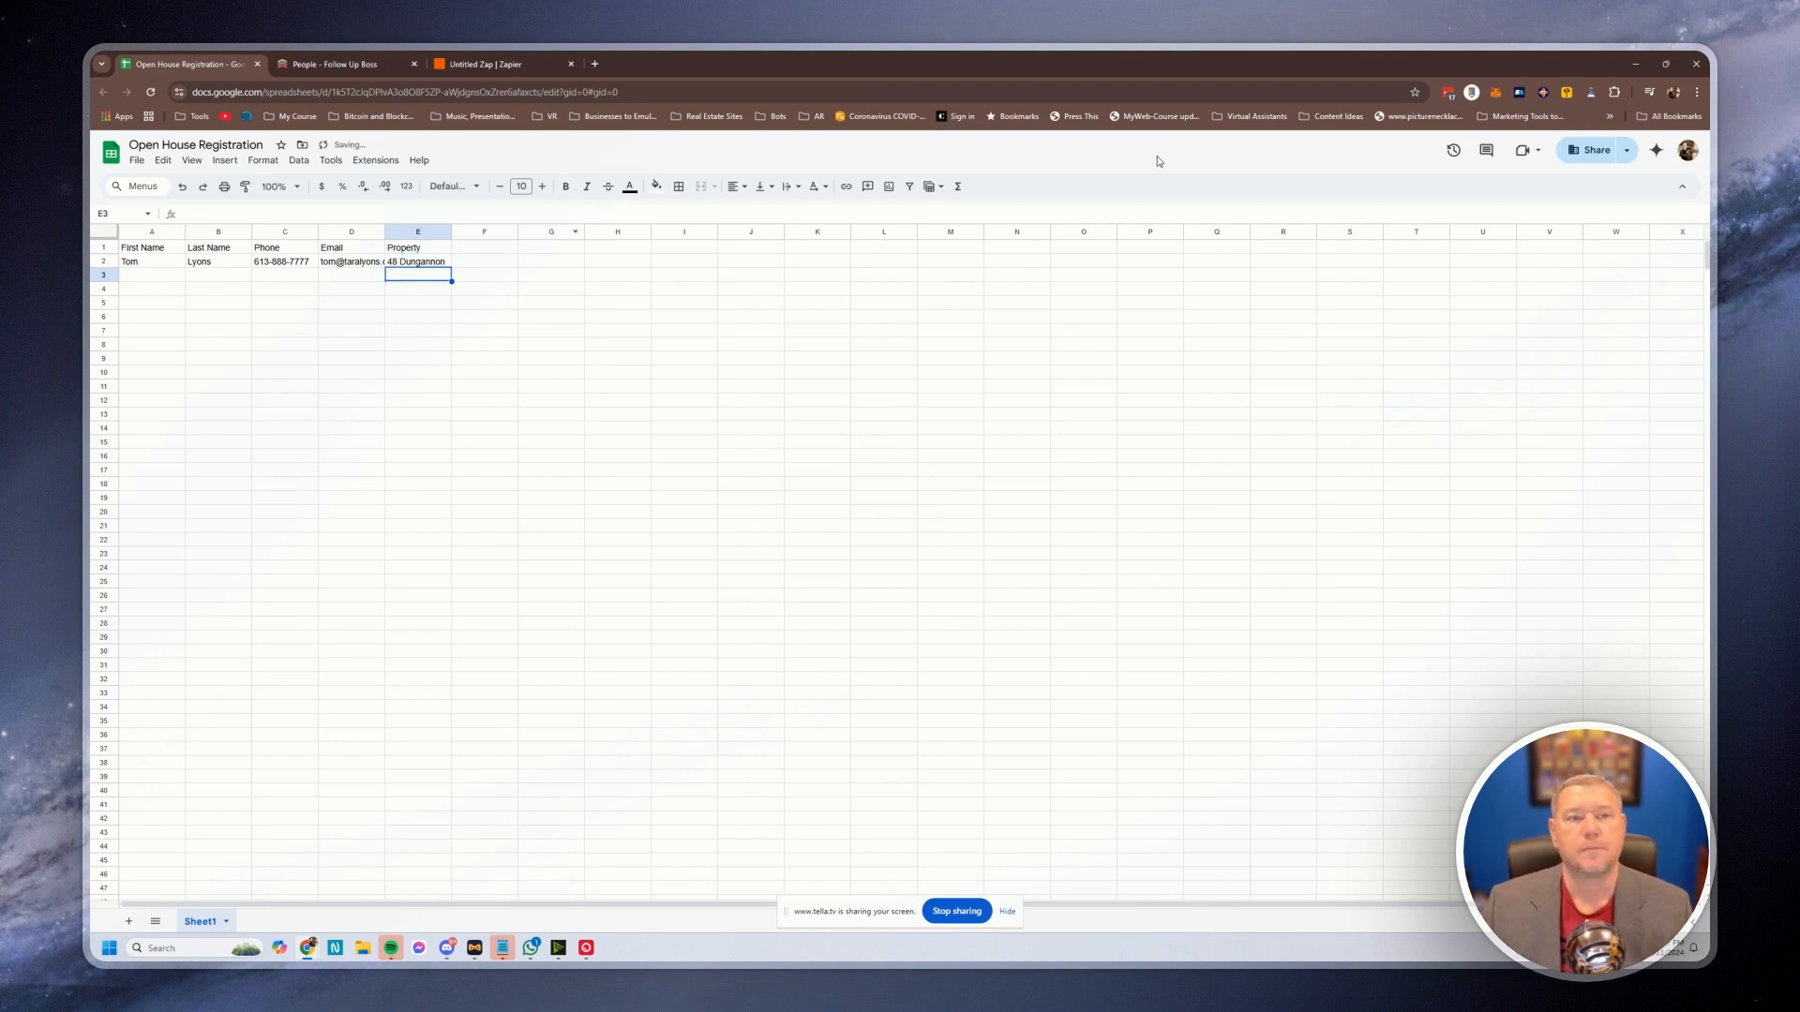
left_click(476, 64)
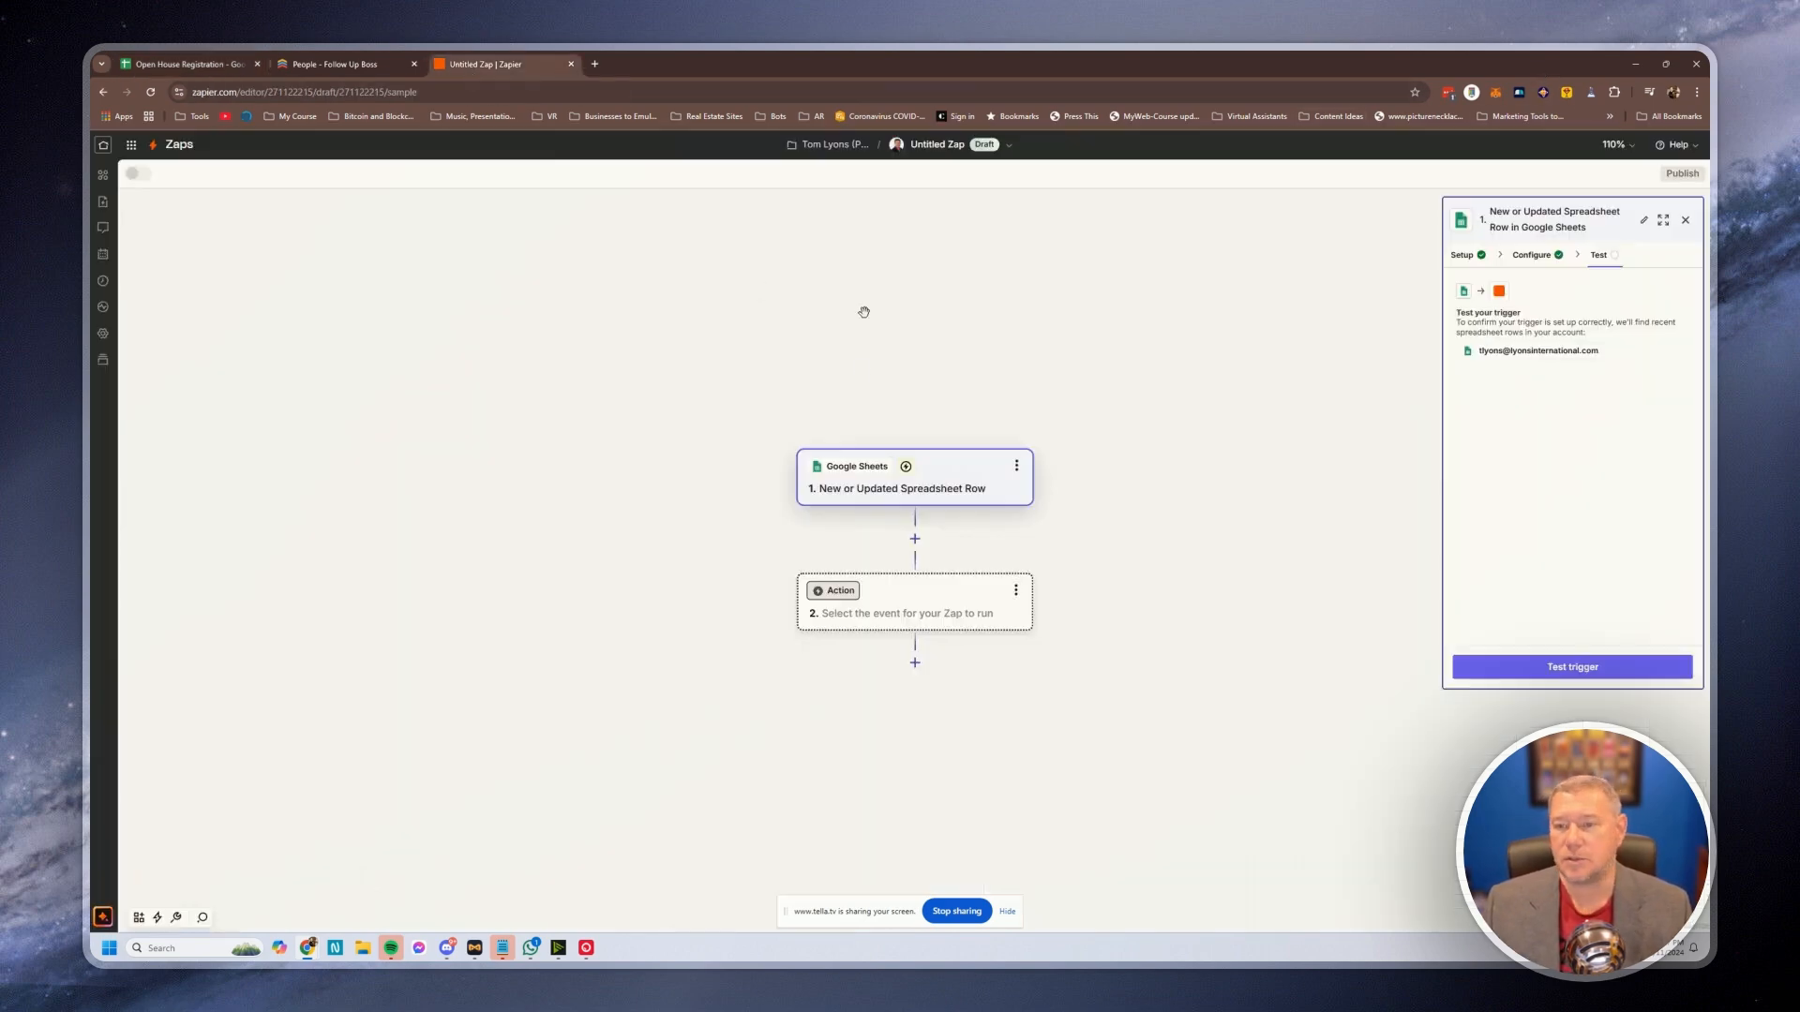
Test the trigger until it finds the sample spreadsheet row, then continue with it to add step 2
left_click(1542, 667)
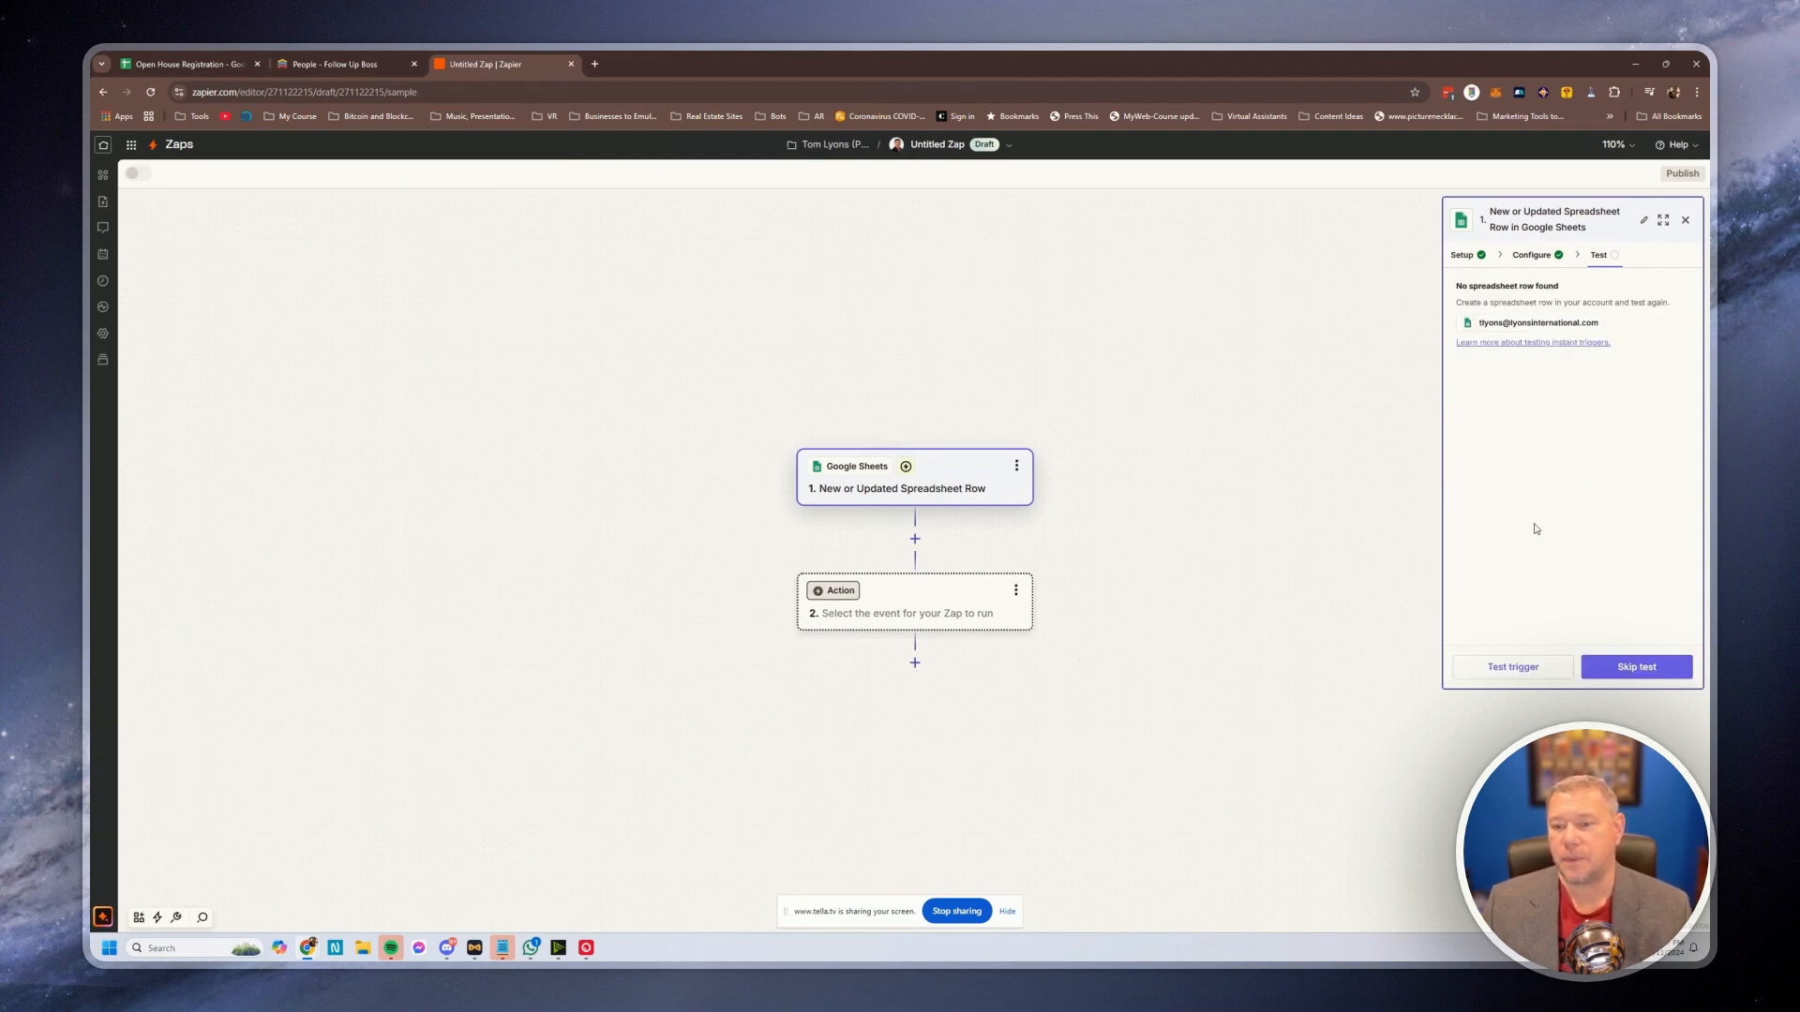
left_click(1512, 667)
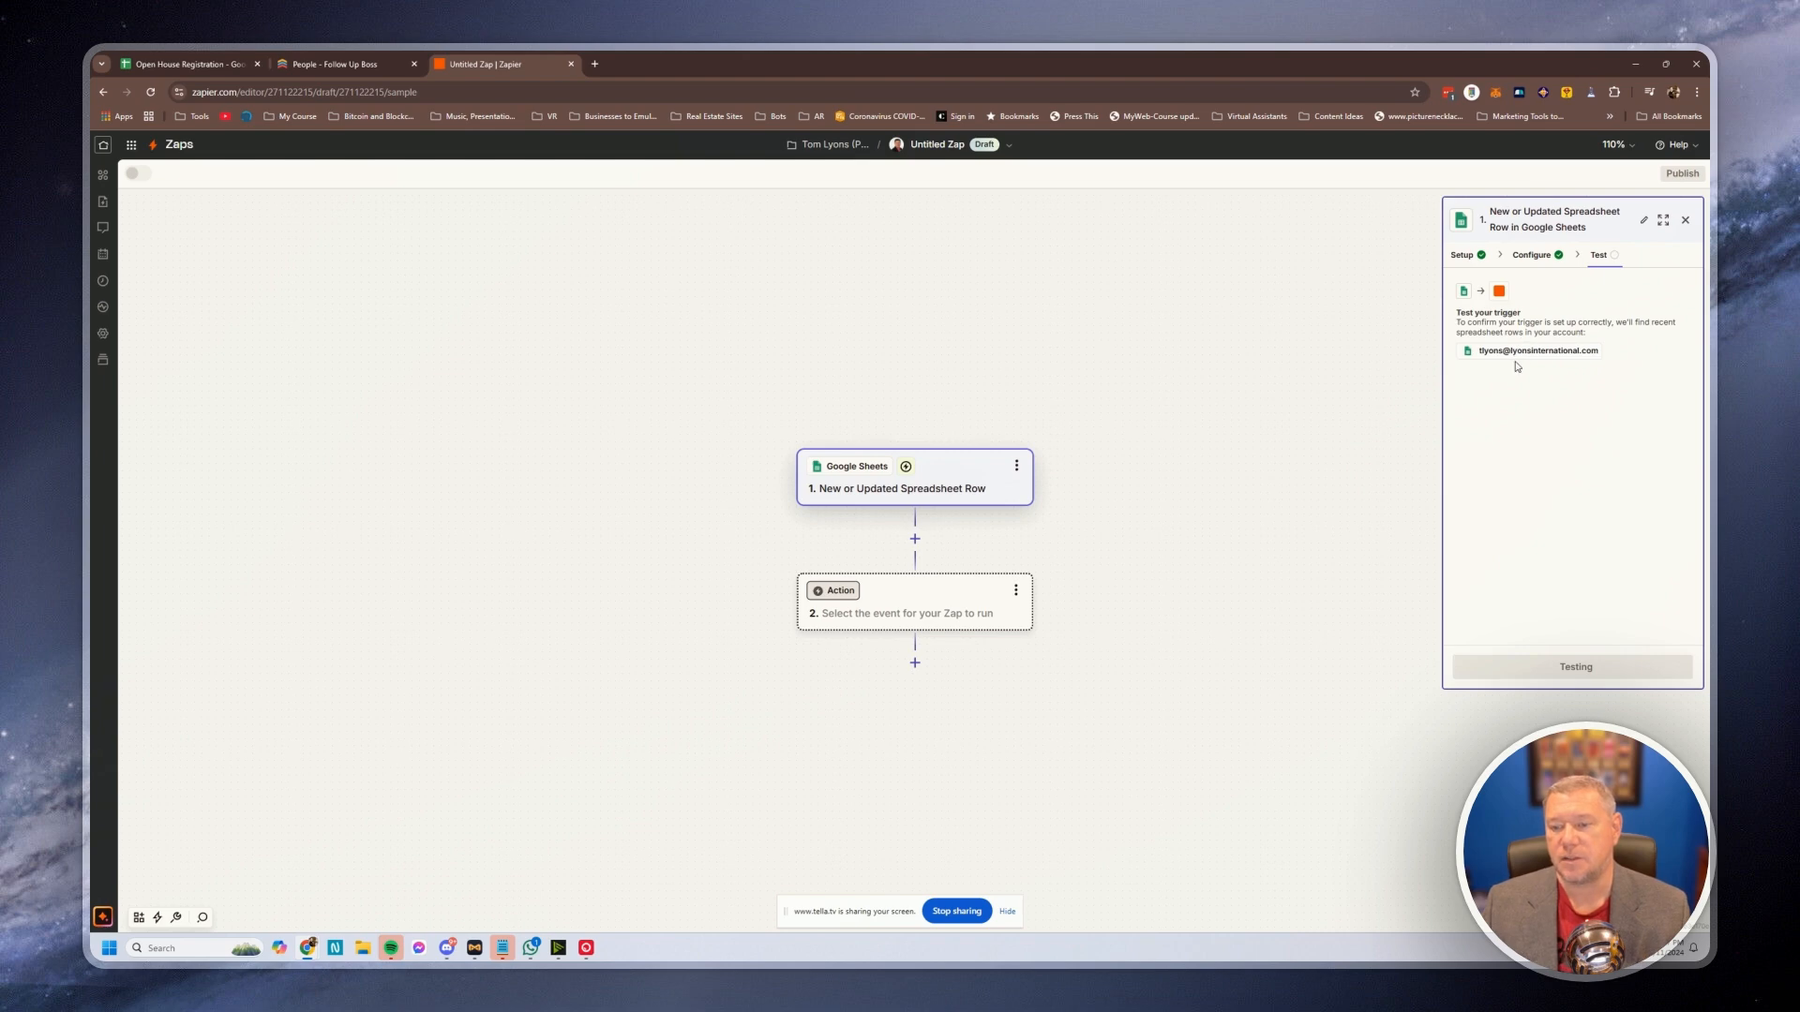
mouse_move(1549, 426)
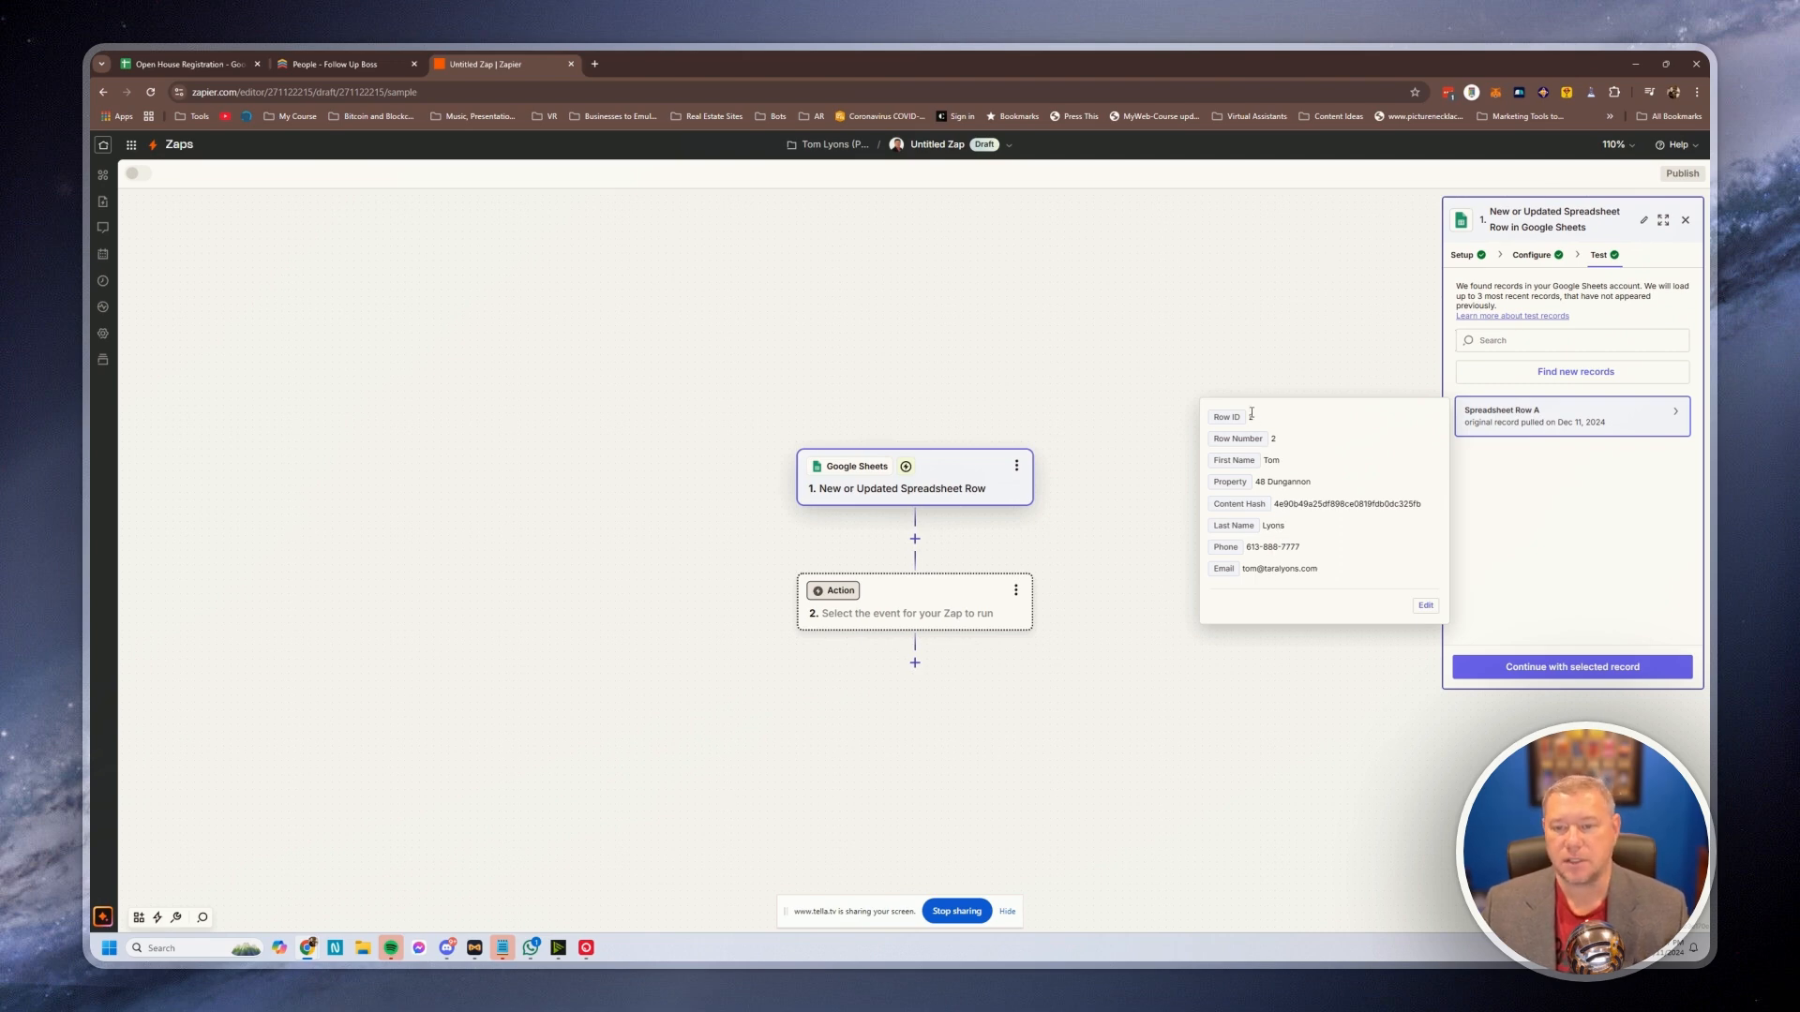
left_click(1551, 667)
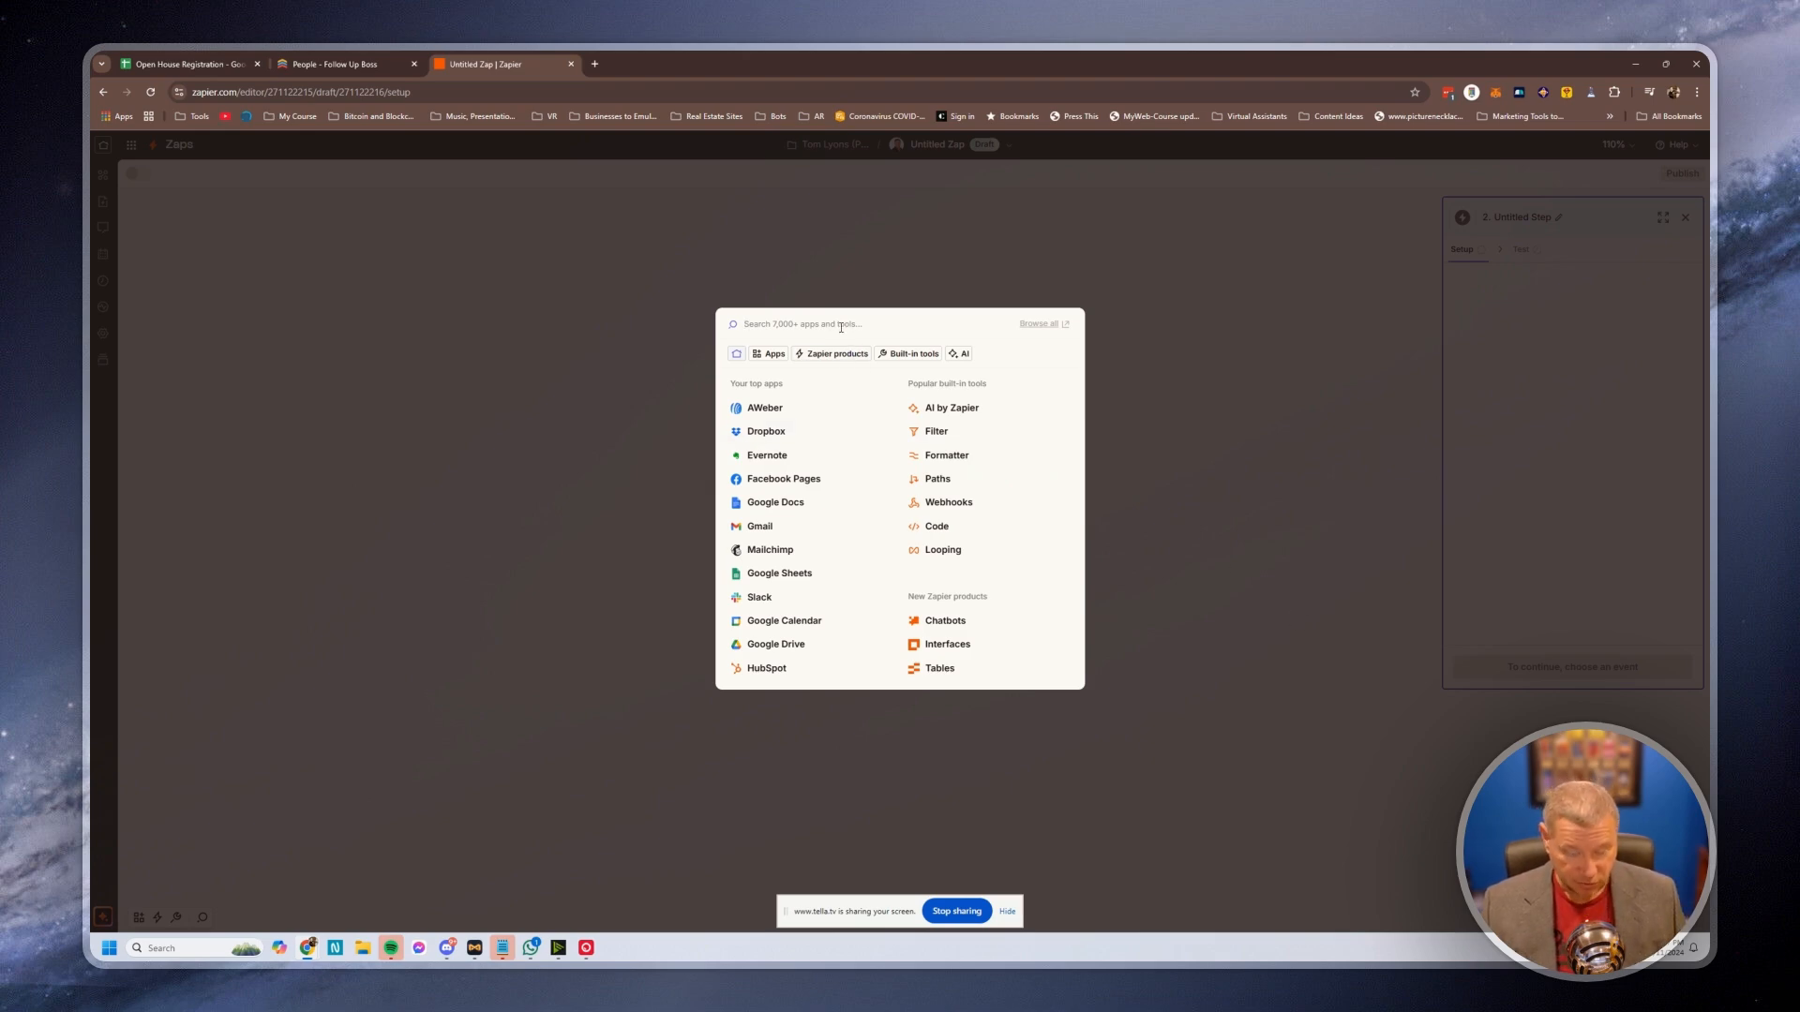
Make step 2 Follow Up Boss's Create or Update Contact Without Triggering Action Plans event
type("follow")
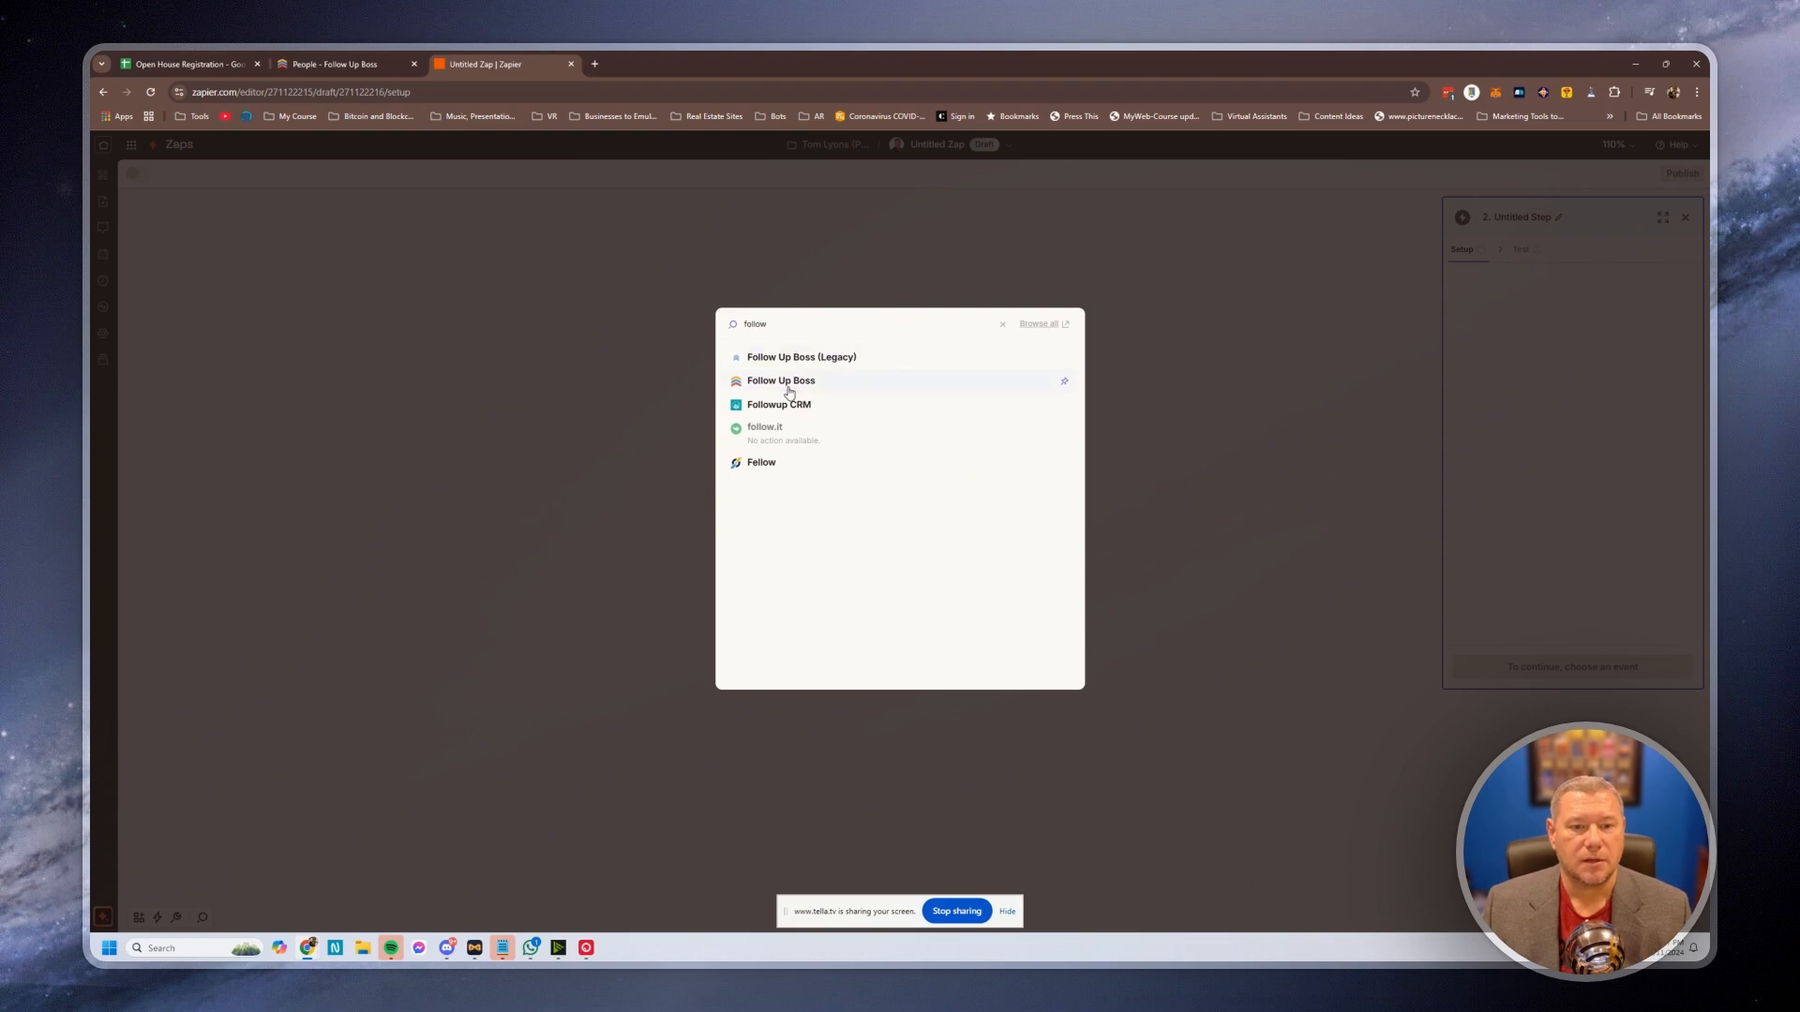
left_click(789, 384)
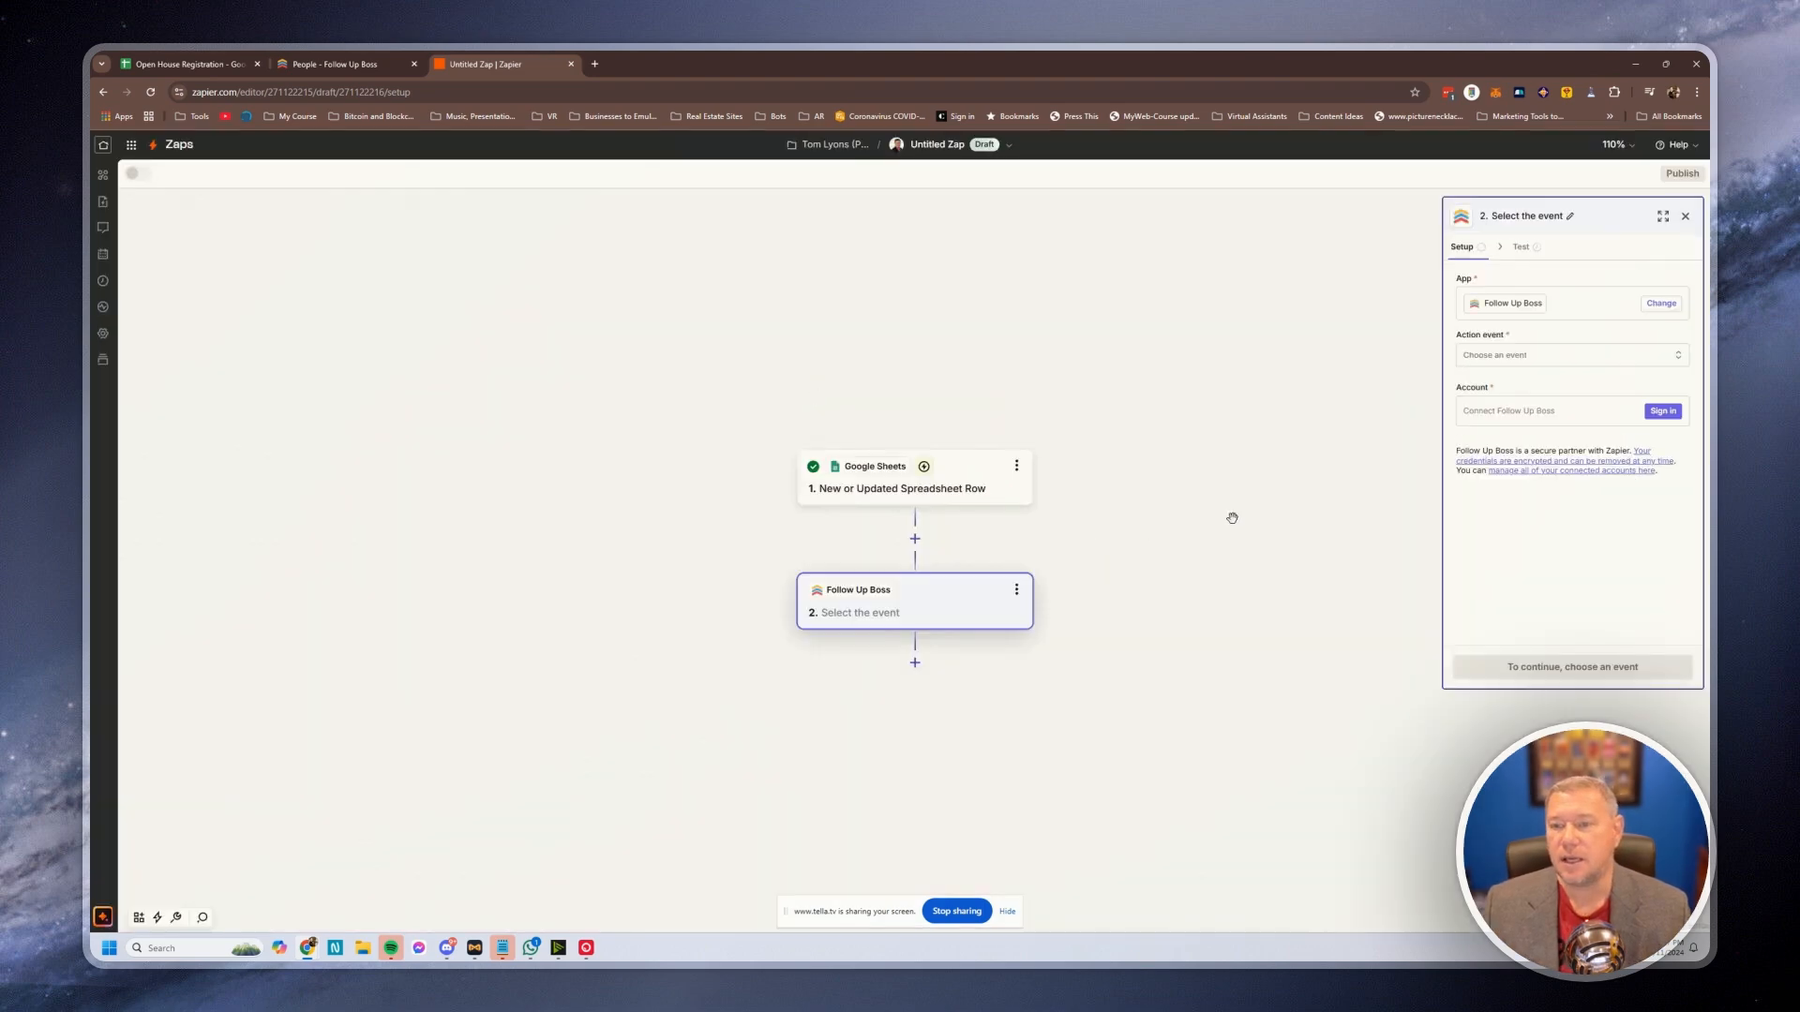
left_click(1520, 365)
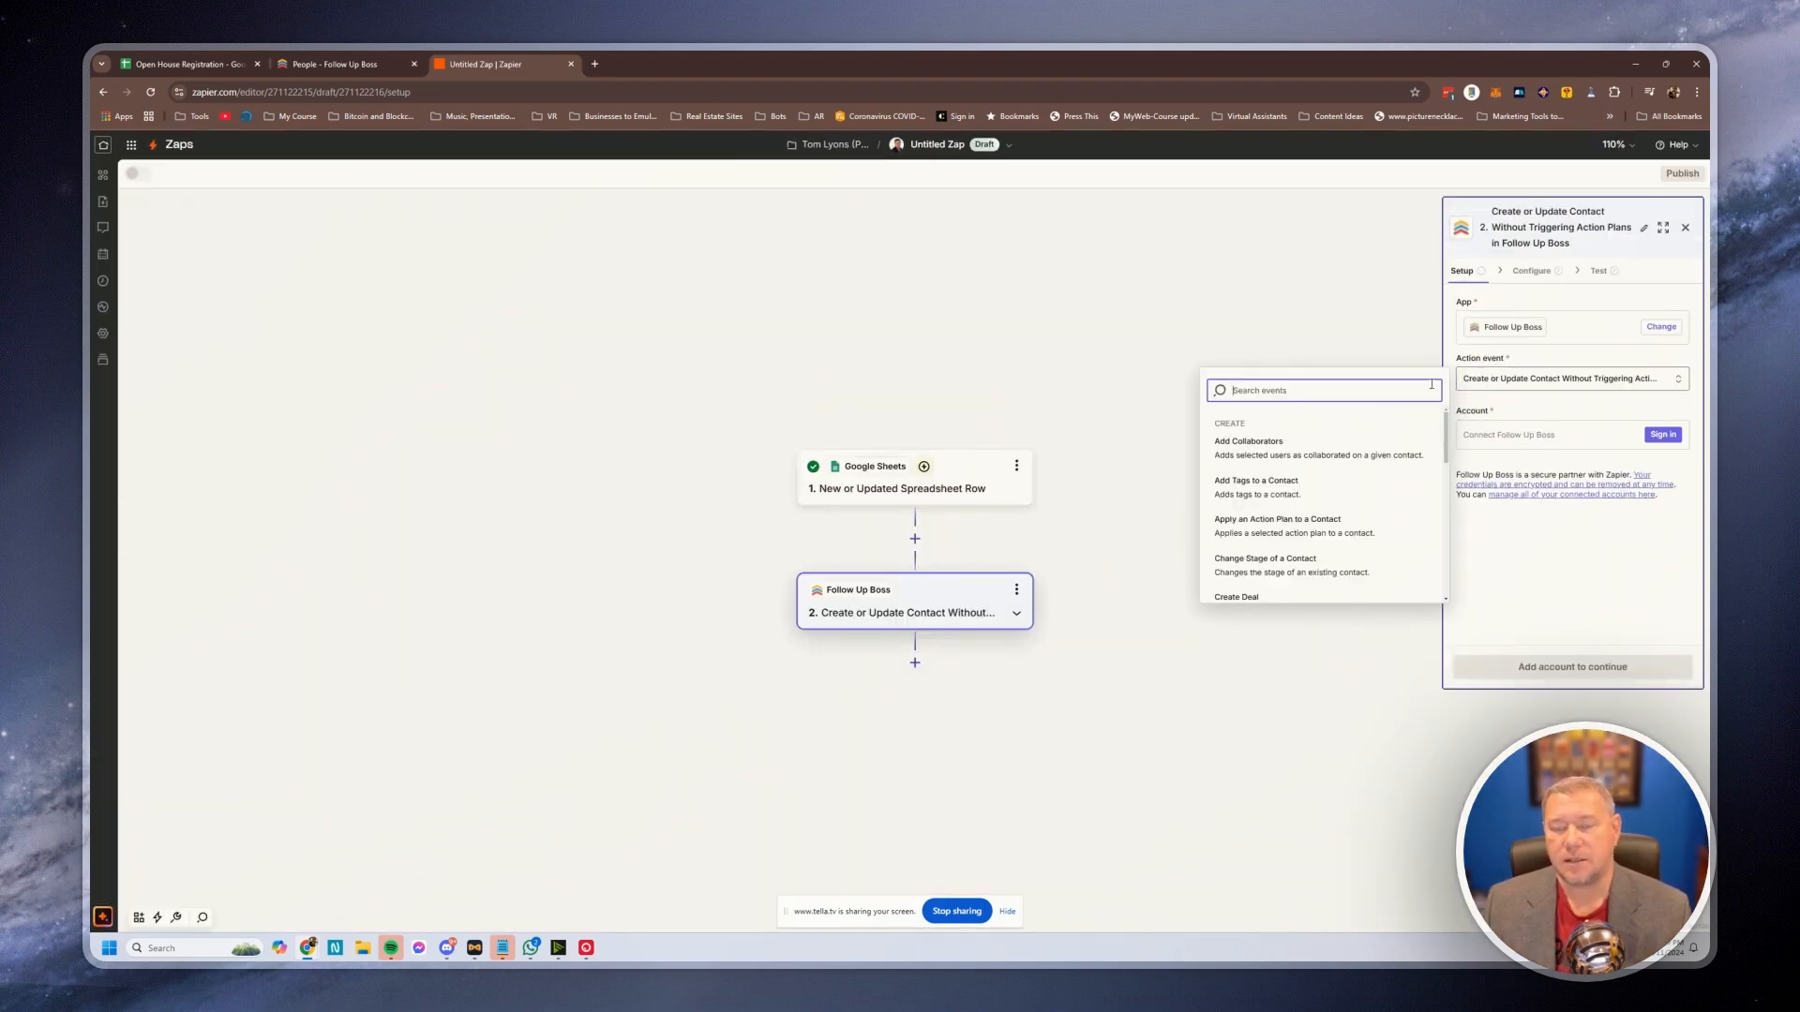
scroll(1256, 450, "down", 3)
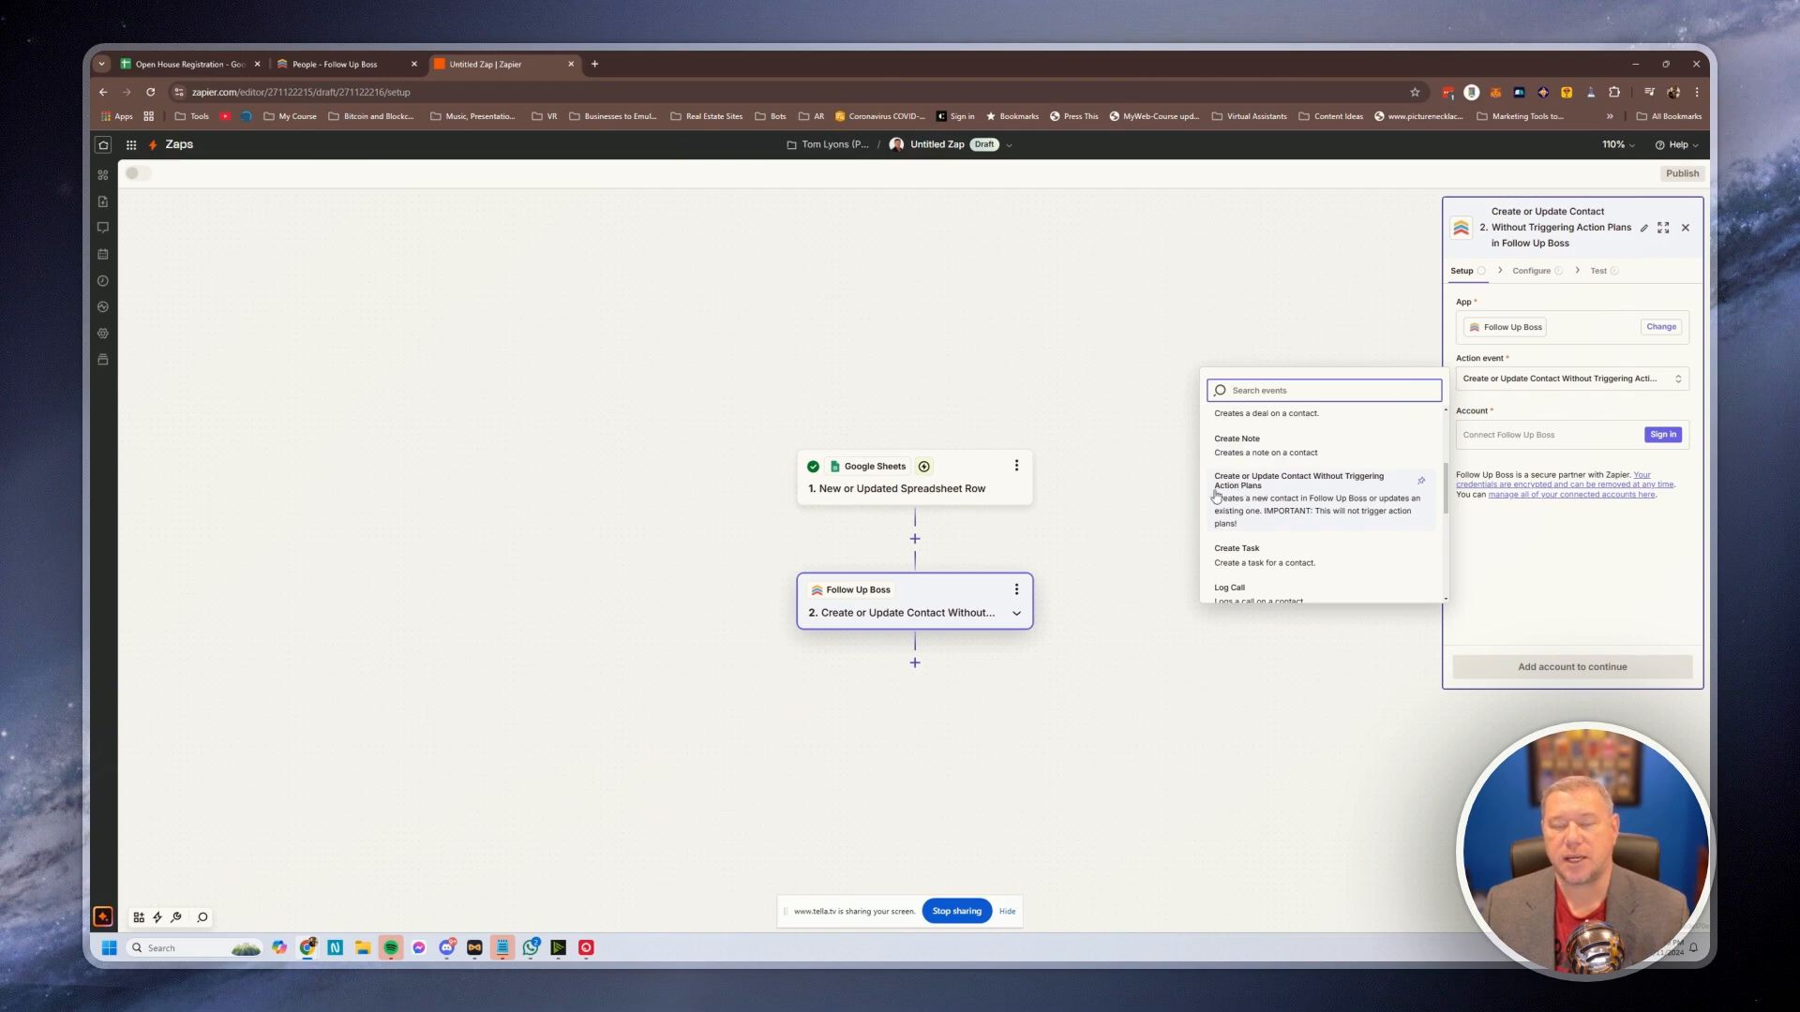
left_click(1264, 499)
Begin the Follow Up Boss sign-in, focus its API Key field, and switch to the Follow Up Boss admin page
left_click(1664, 436)
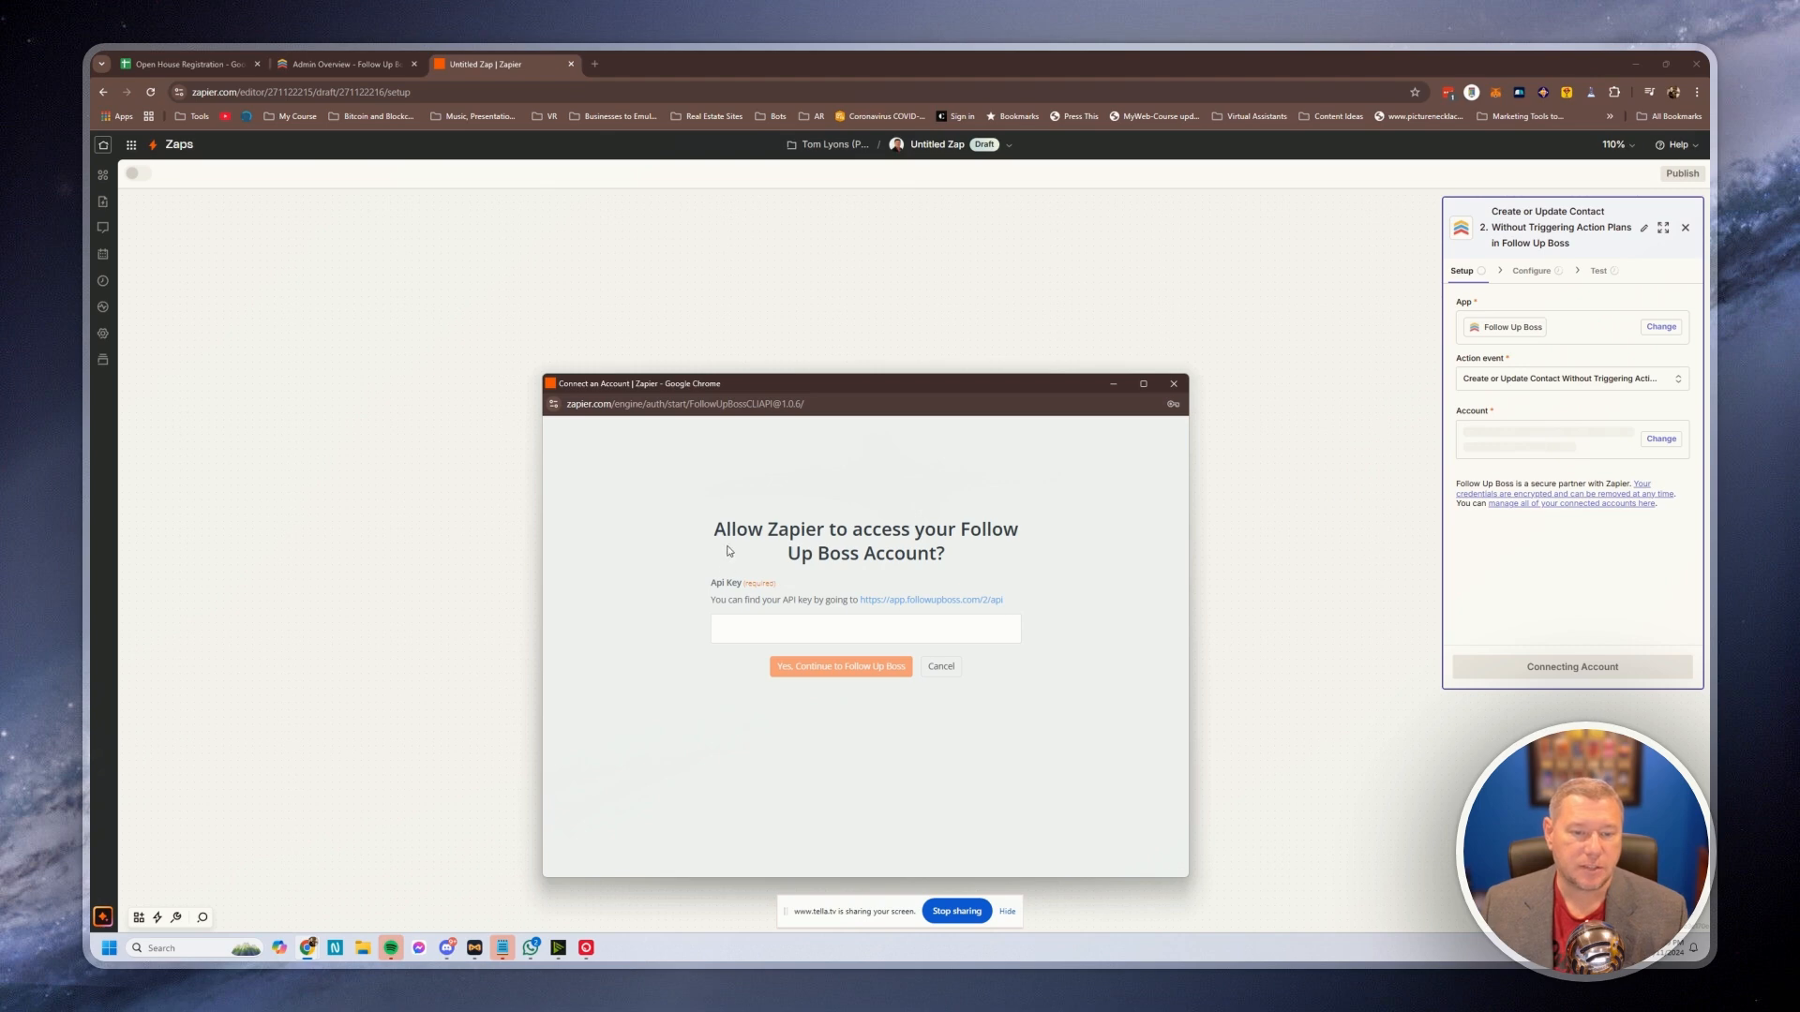
left_click(743, 630)
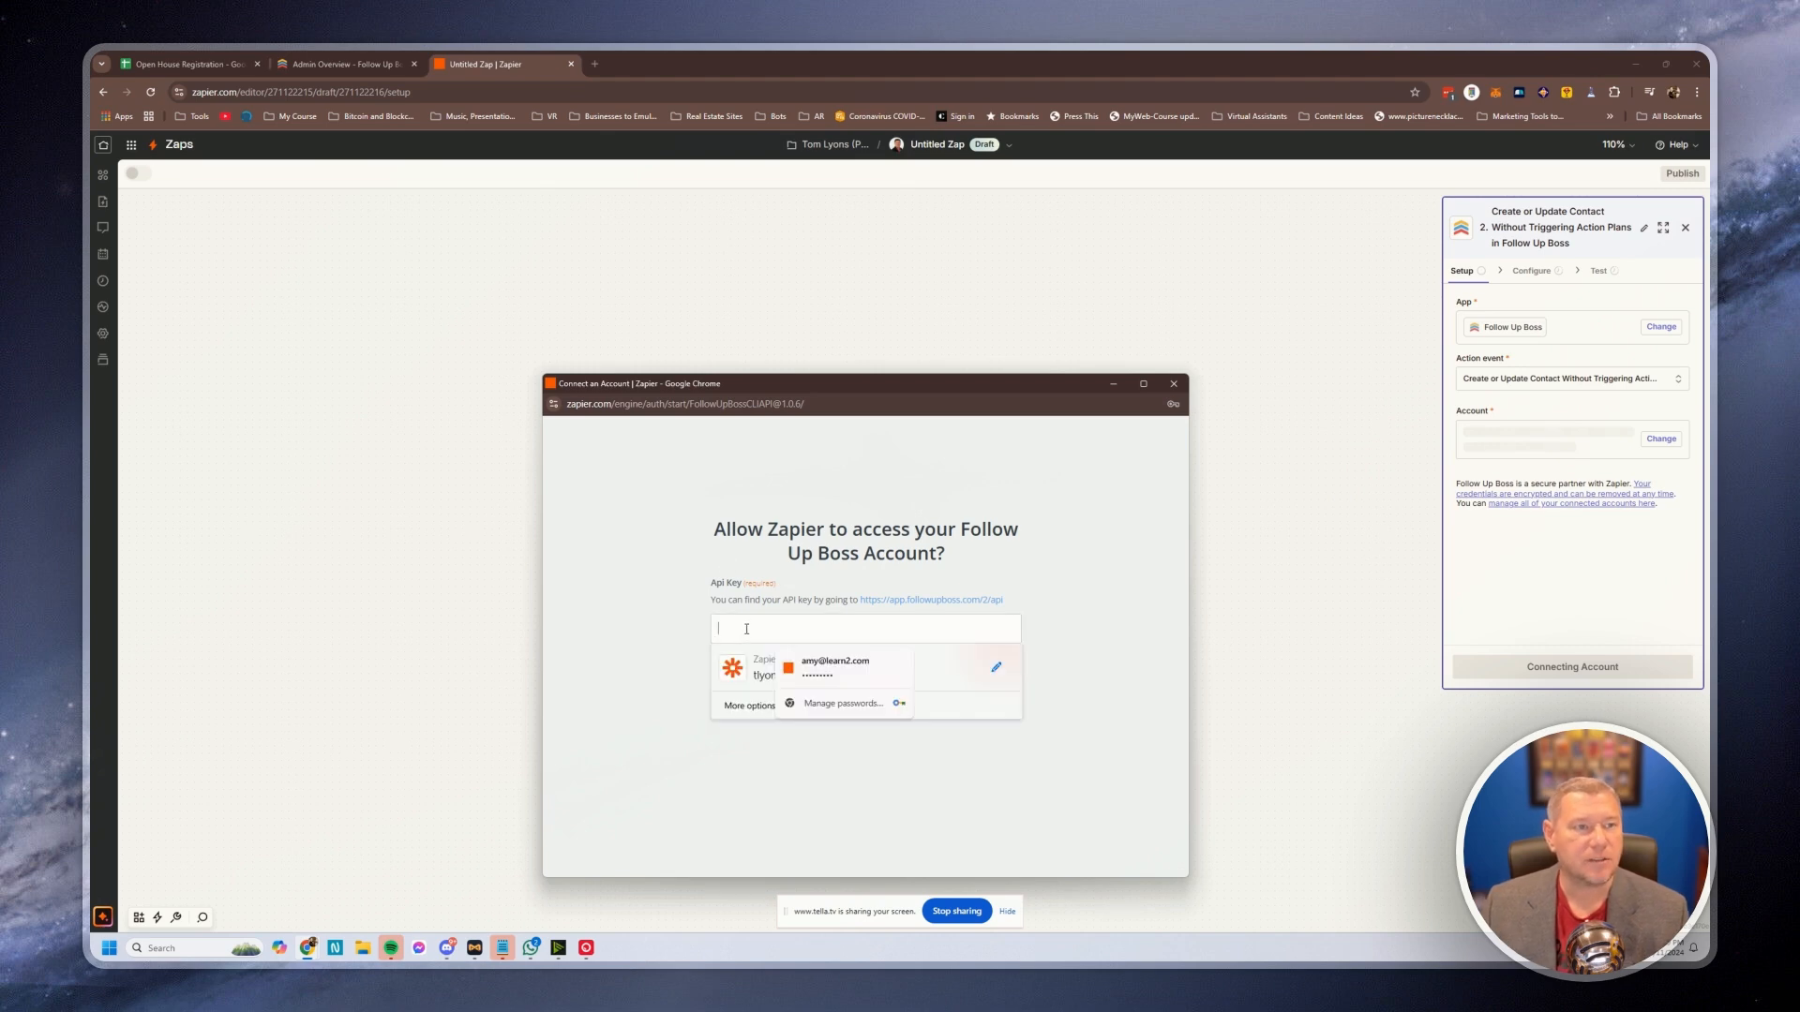
left_click(343, 65)
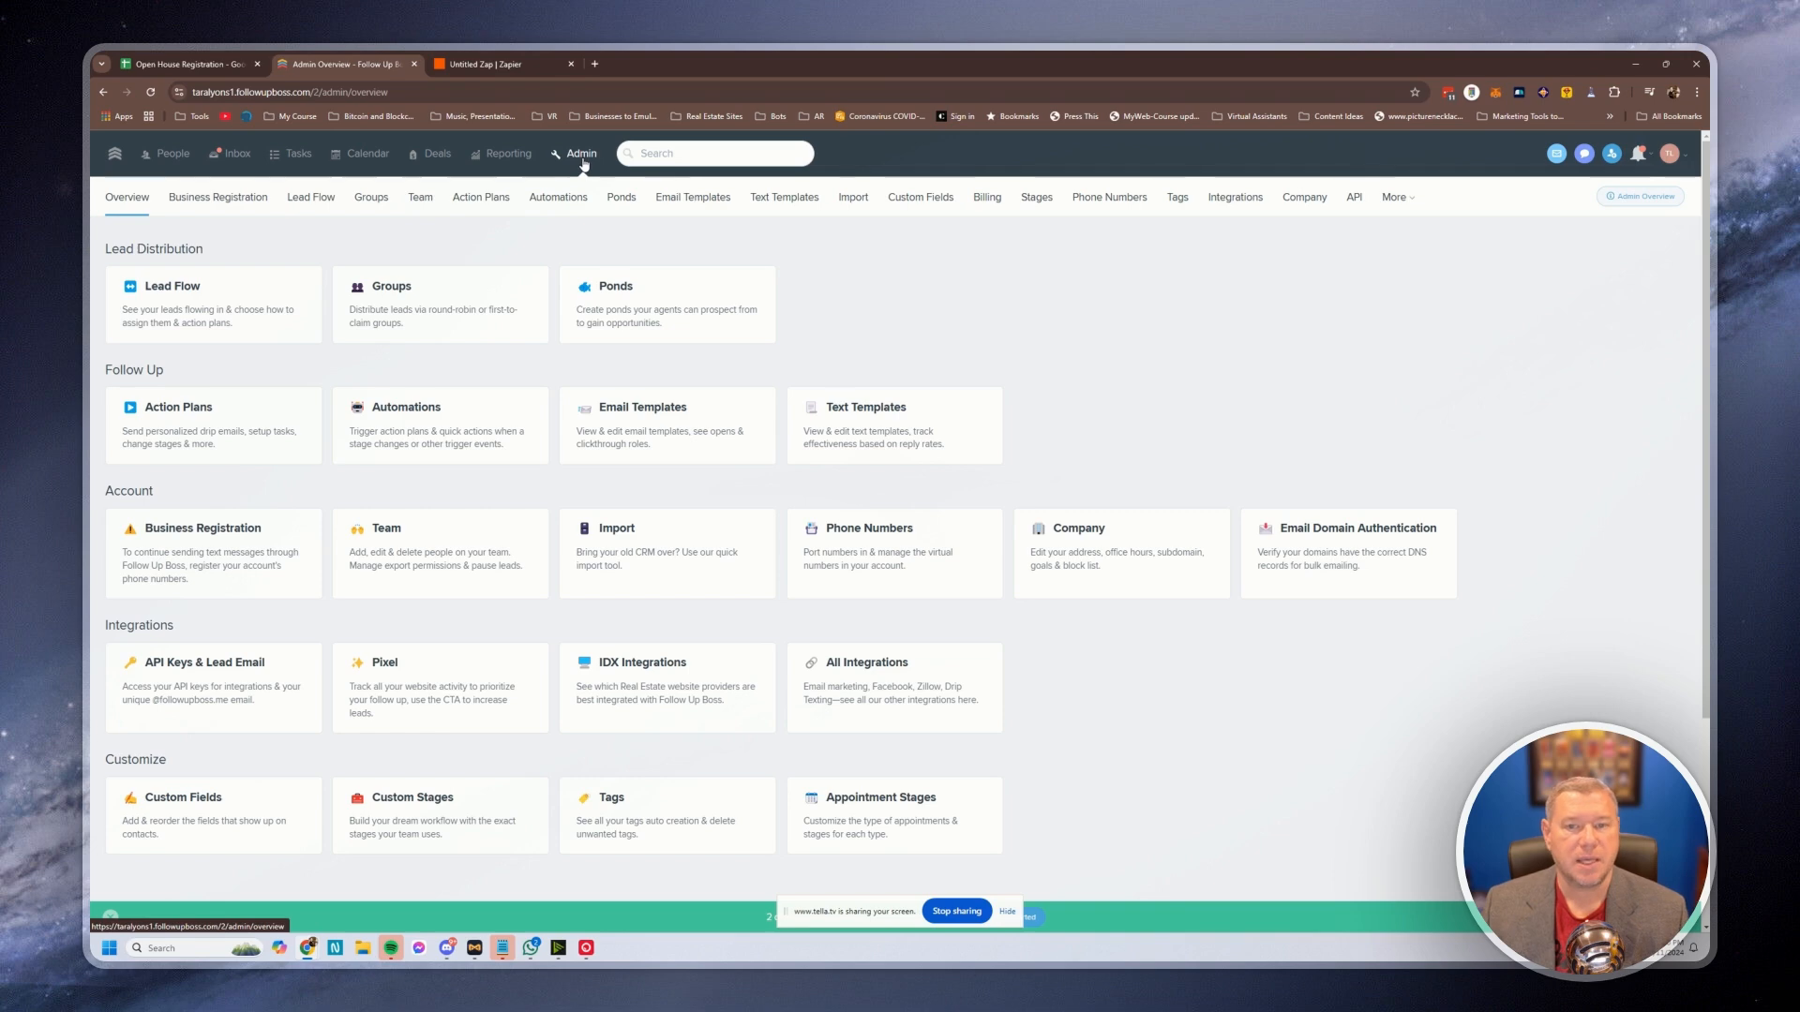
Create a Follow Up Boss API key named Zapier, copy it, and return to the Zap editor
left_click(1355, 198)
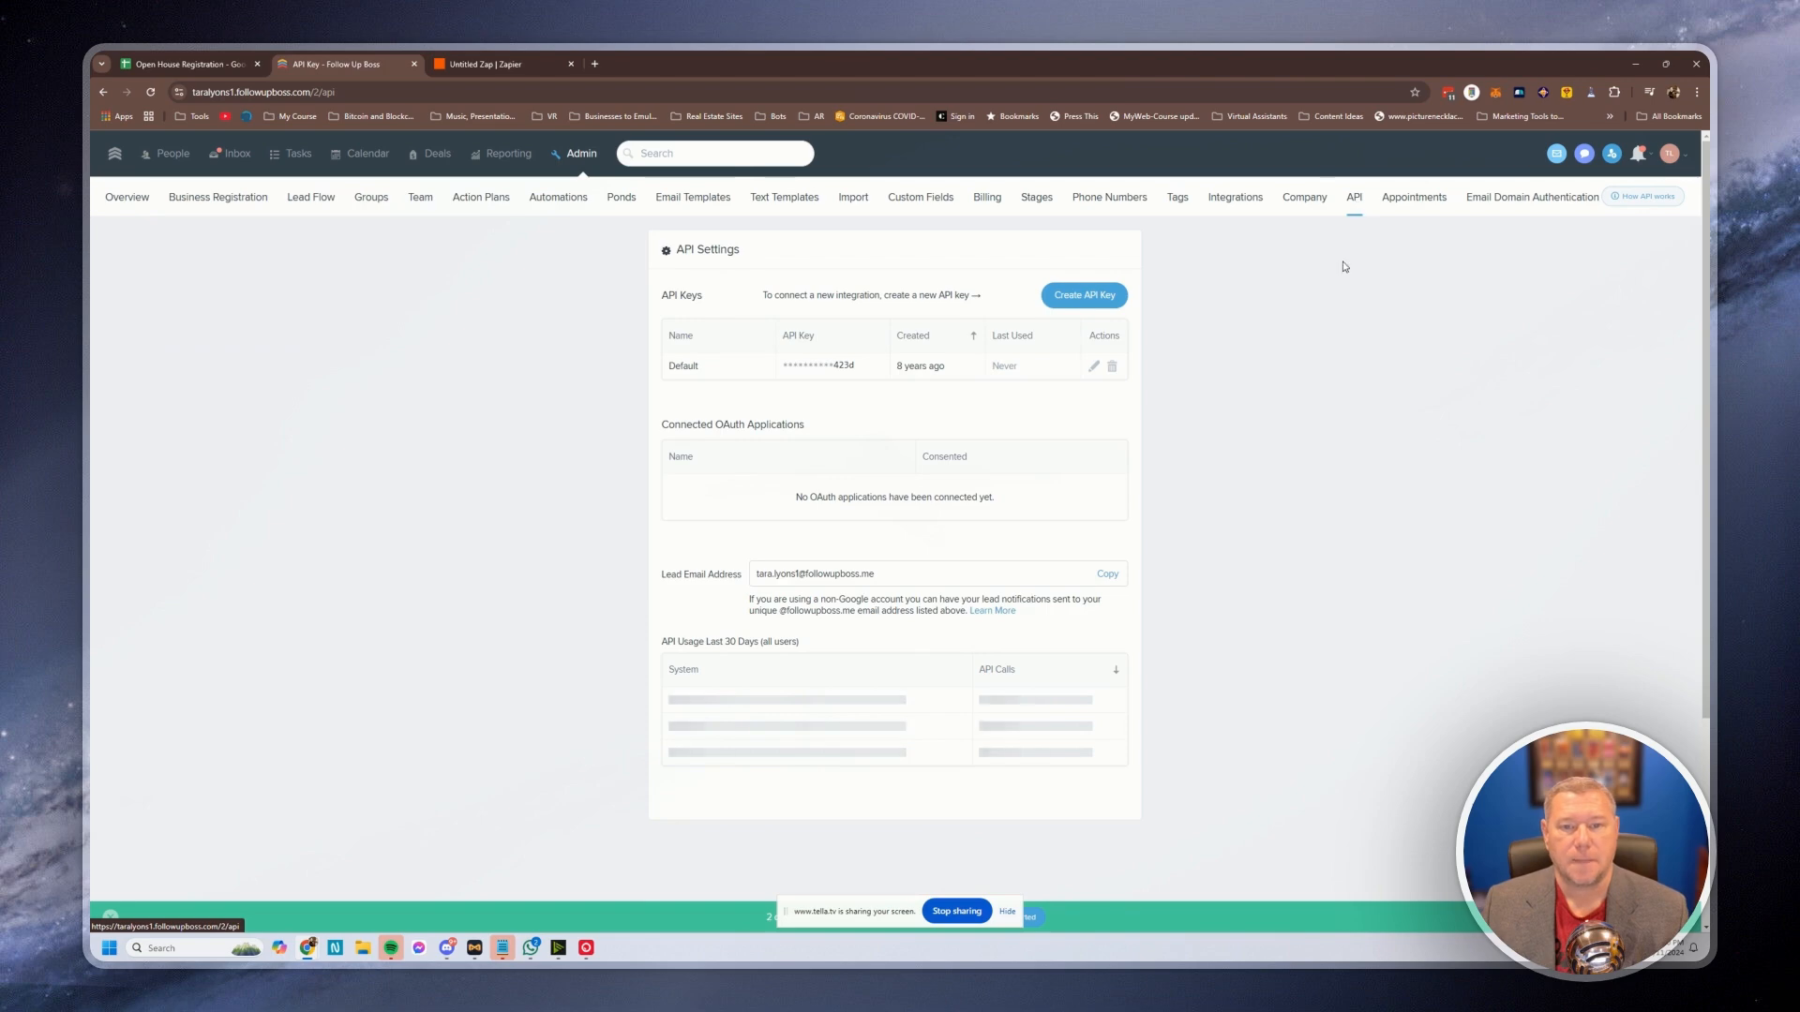
mouse_move(815, 373)
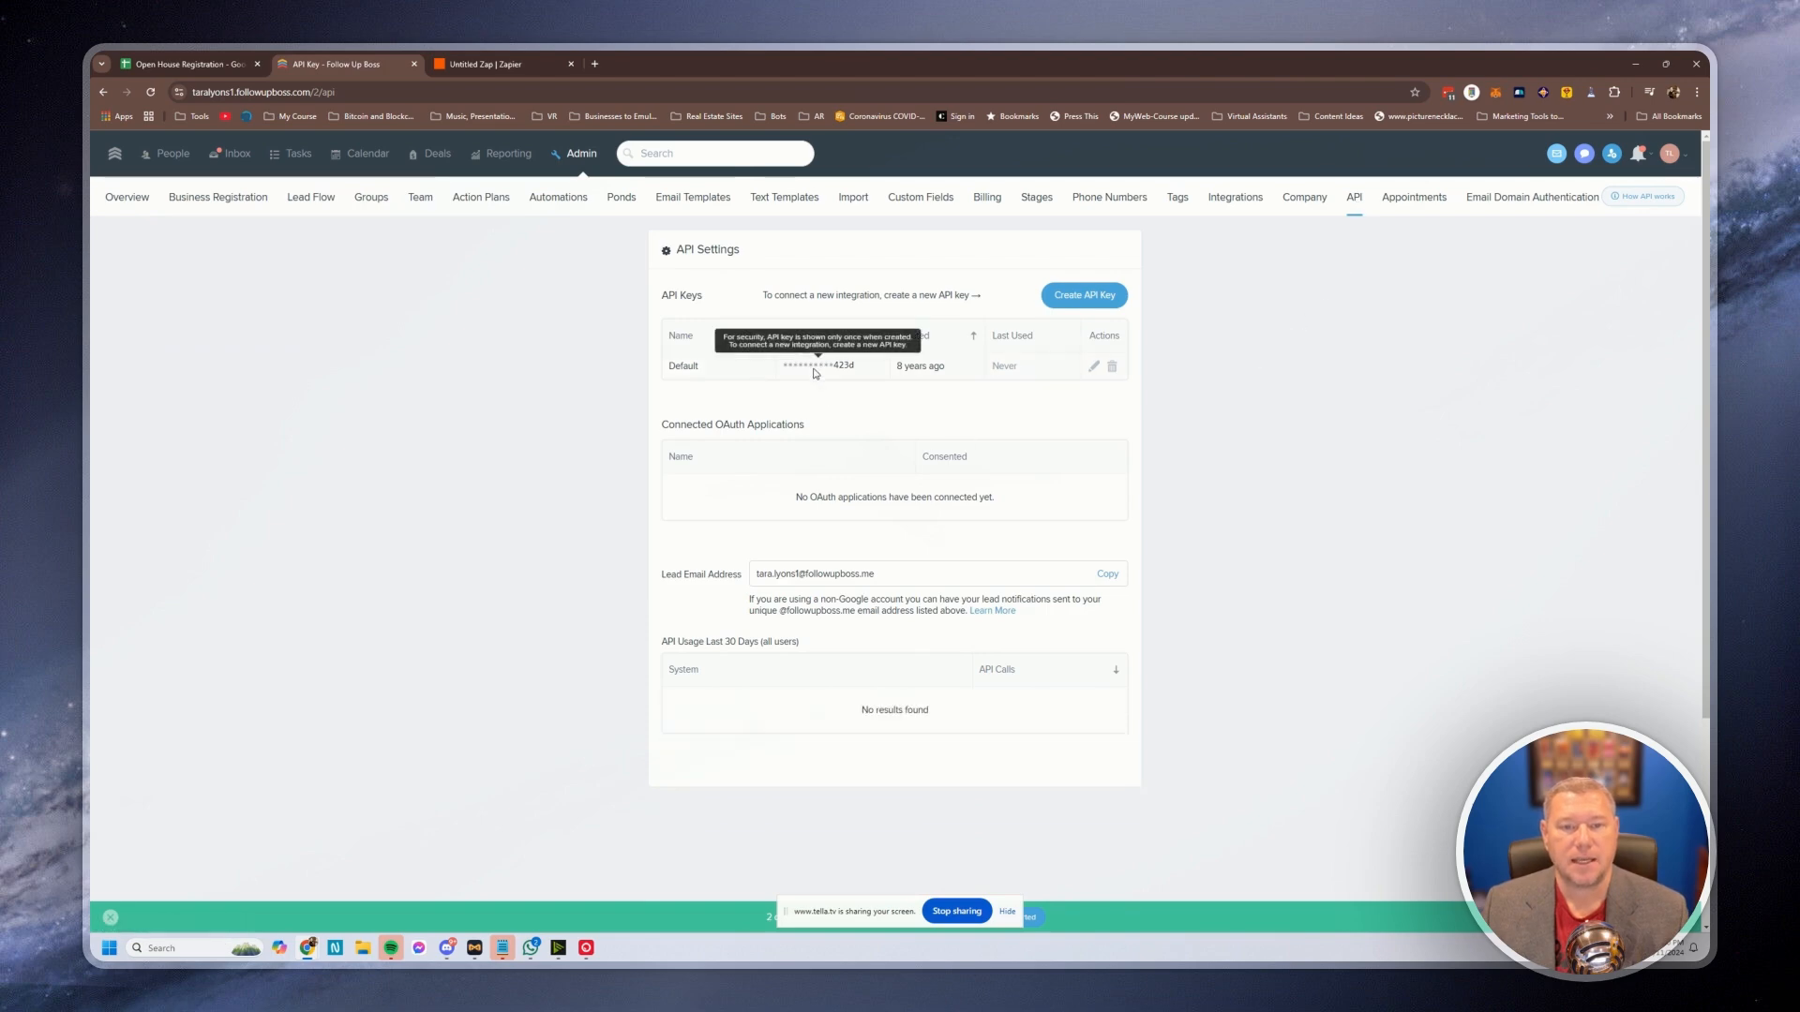
left_click(1071, 309)
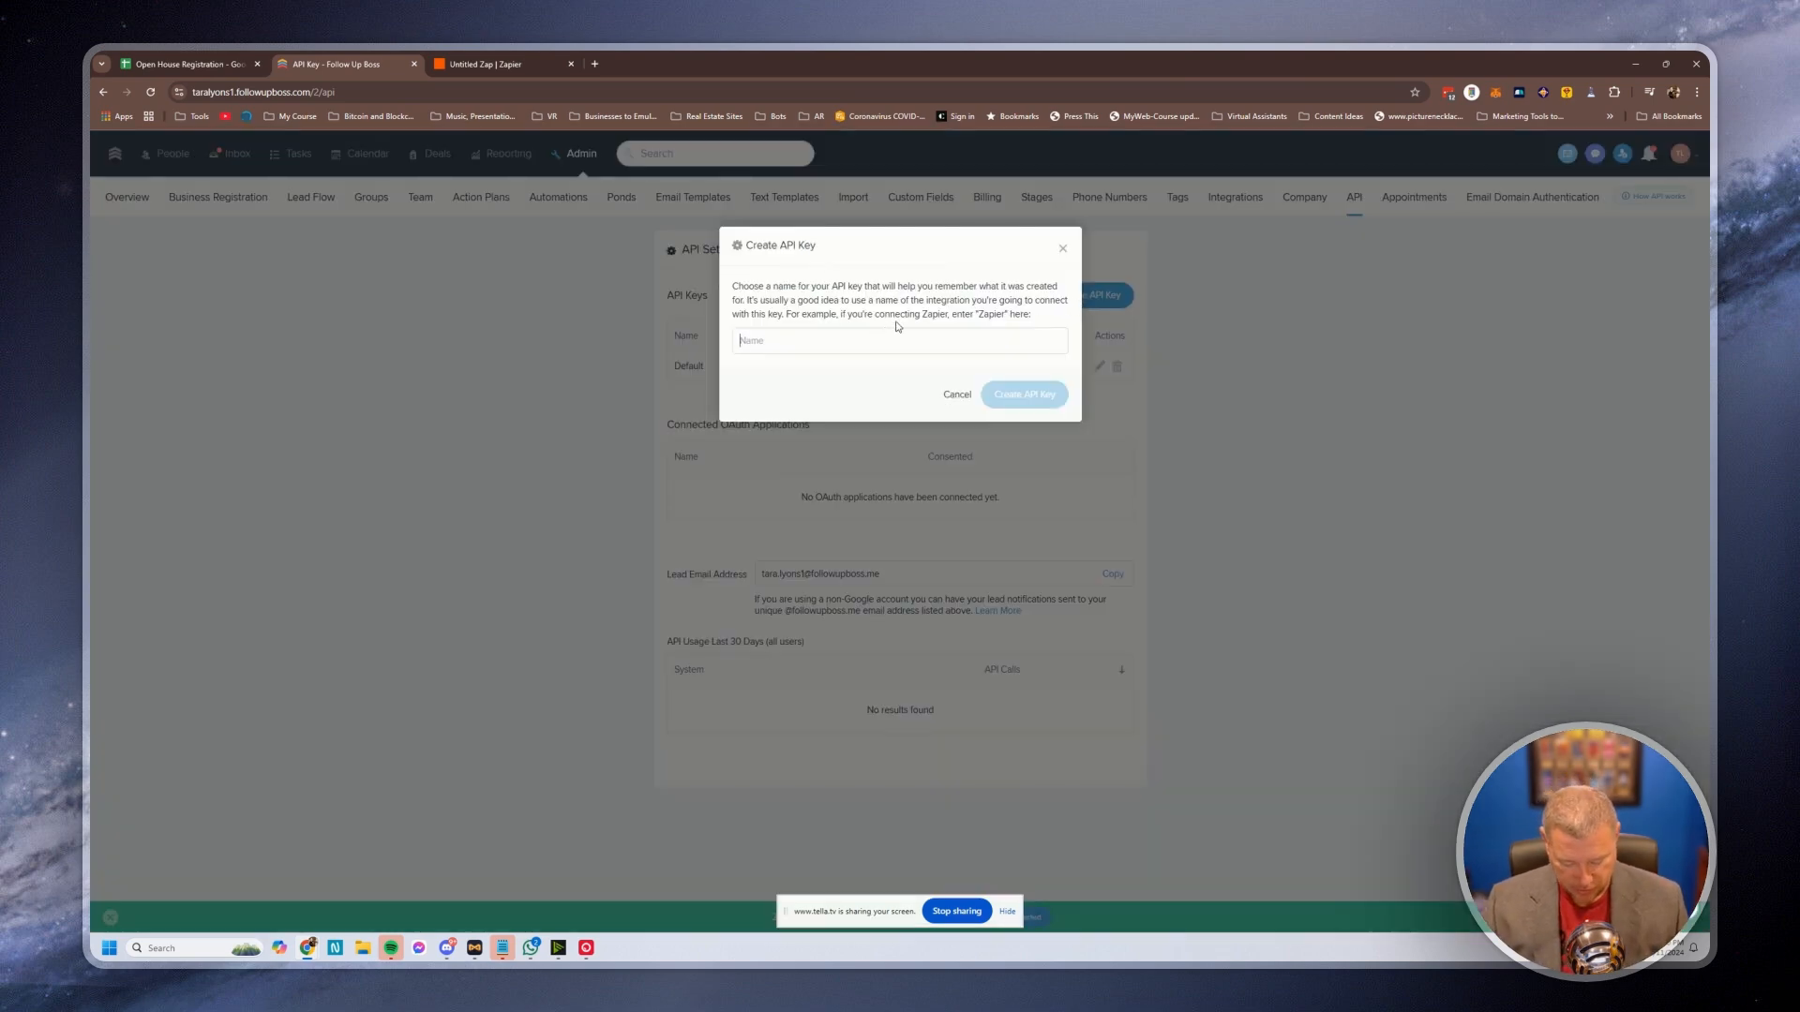
type("Zapier")
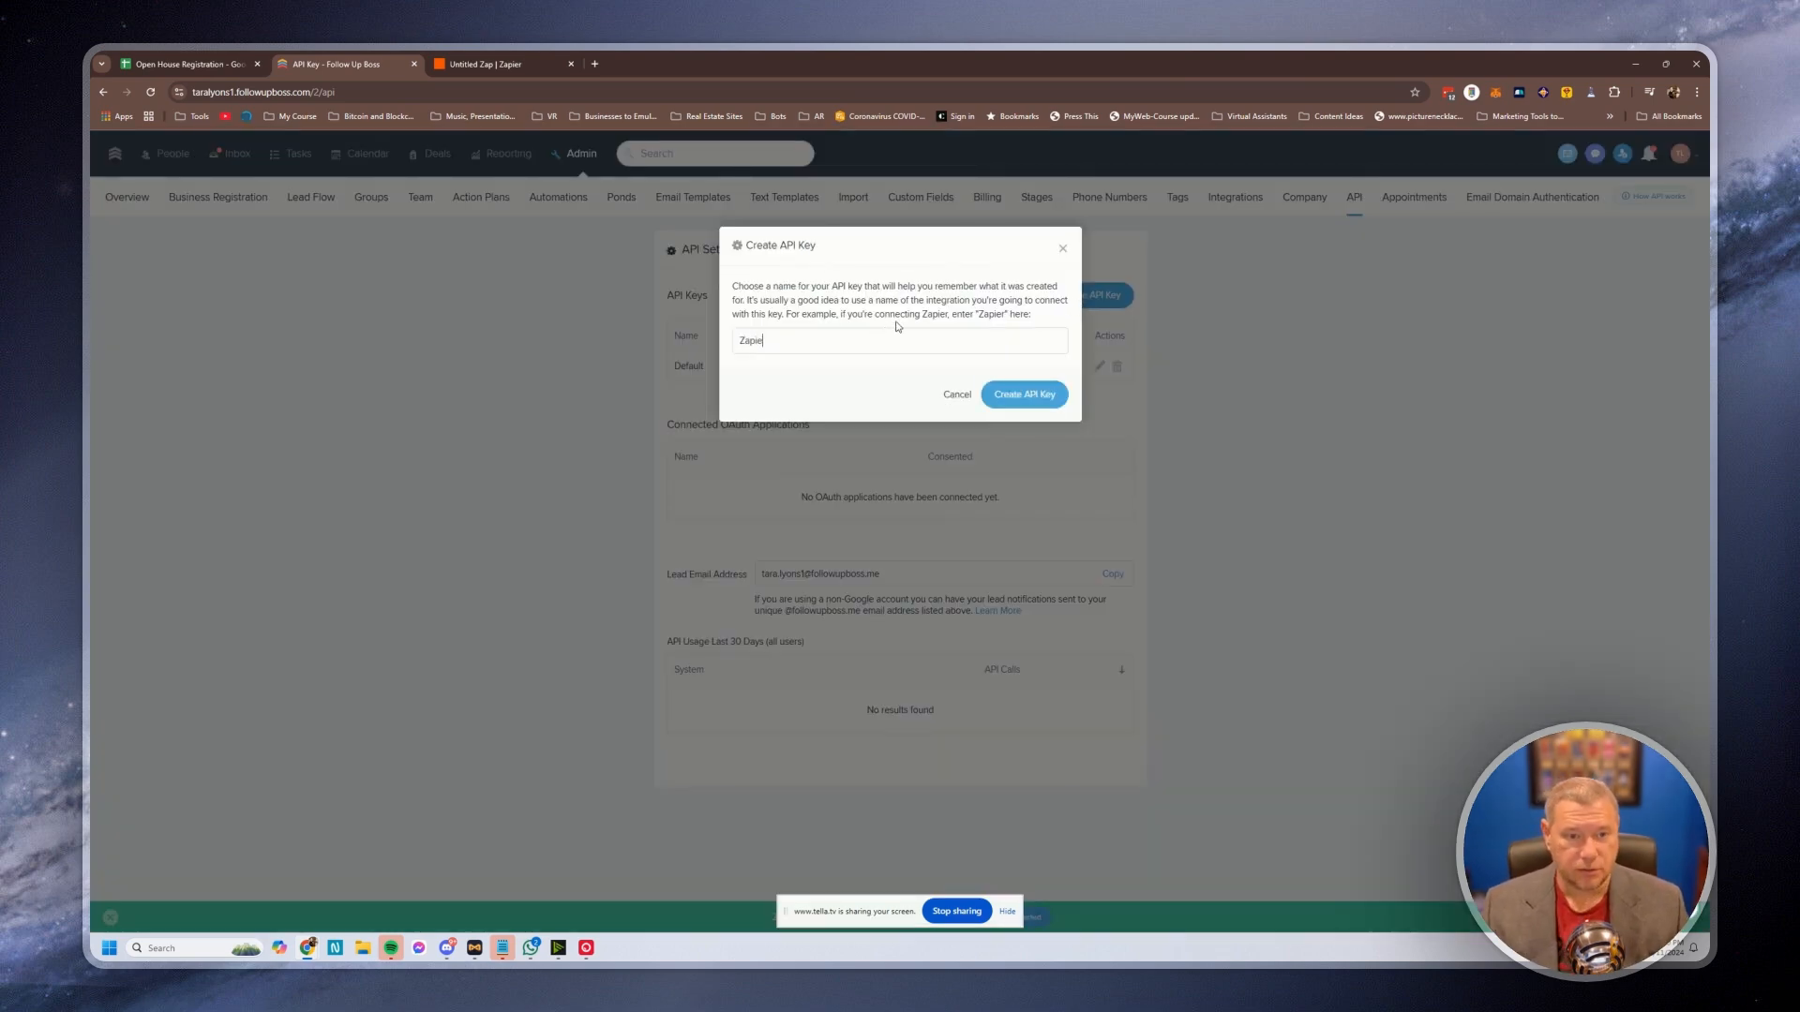
left_click(1018, 400)
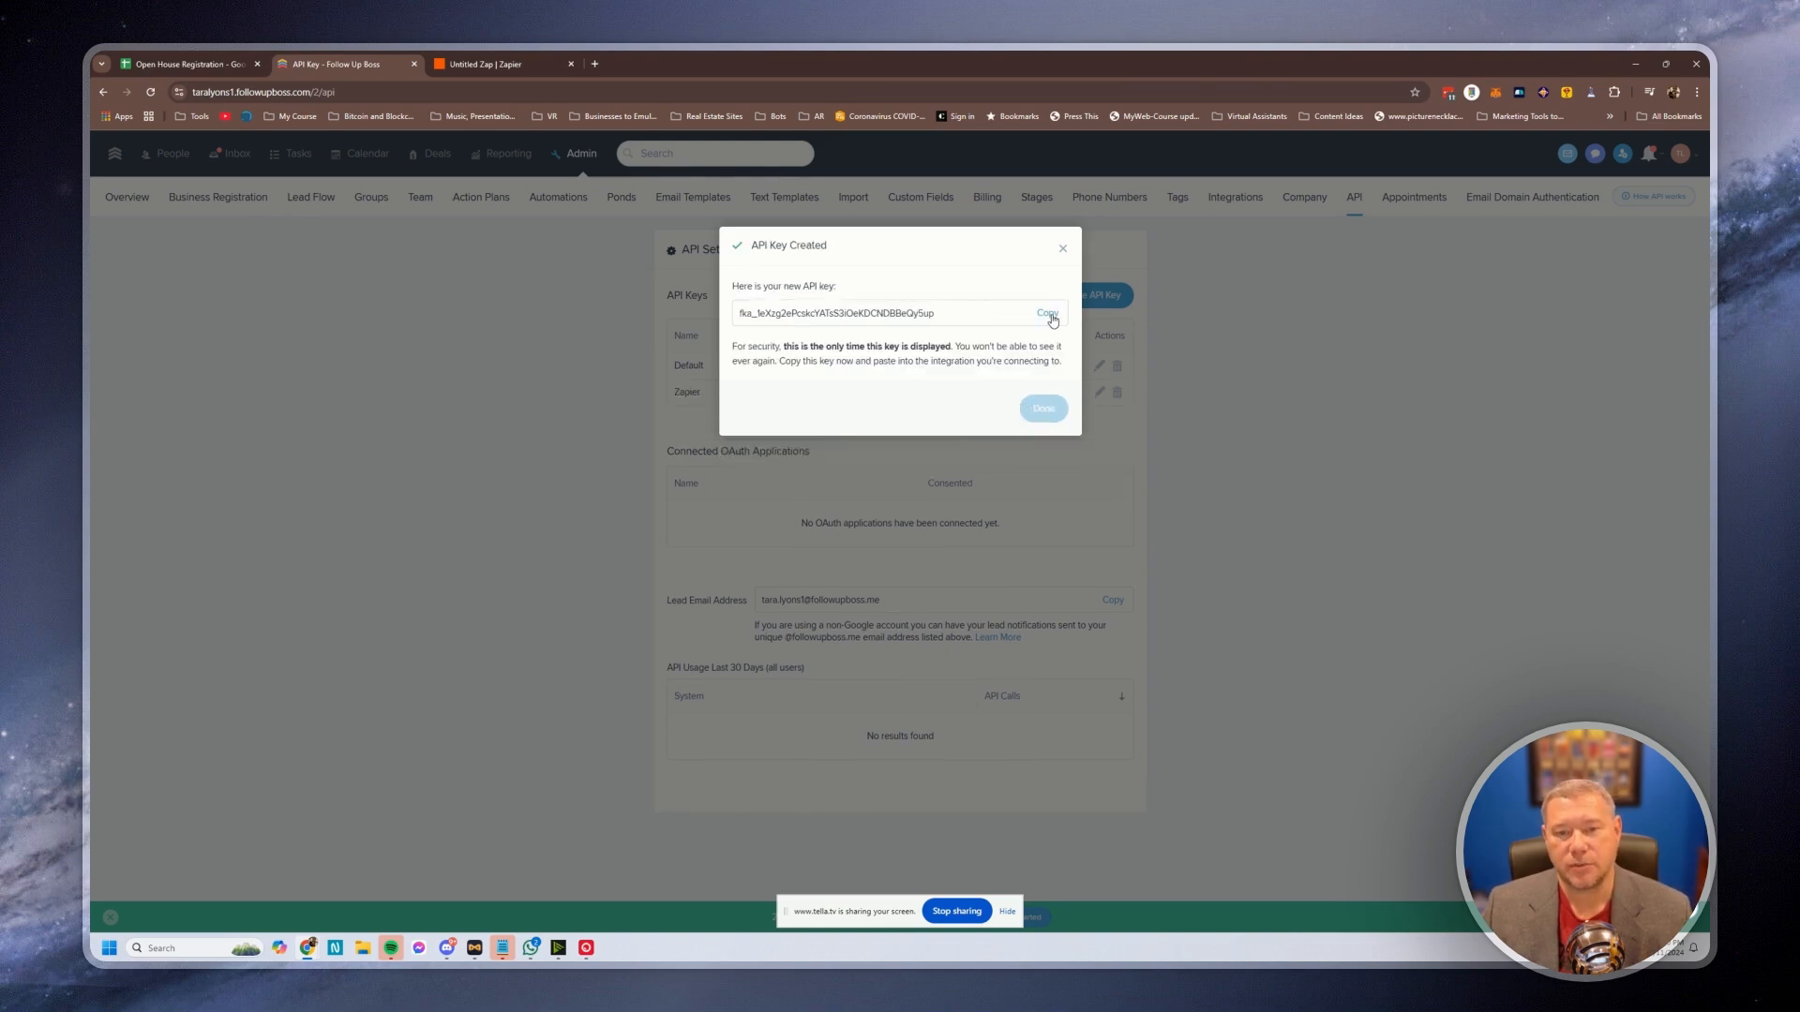
left_click(1048, 315)
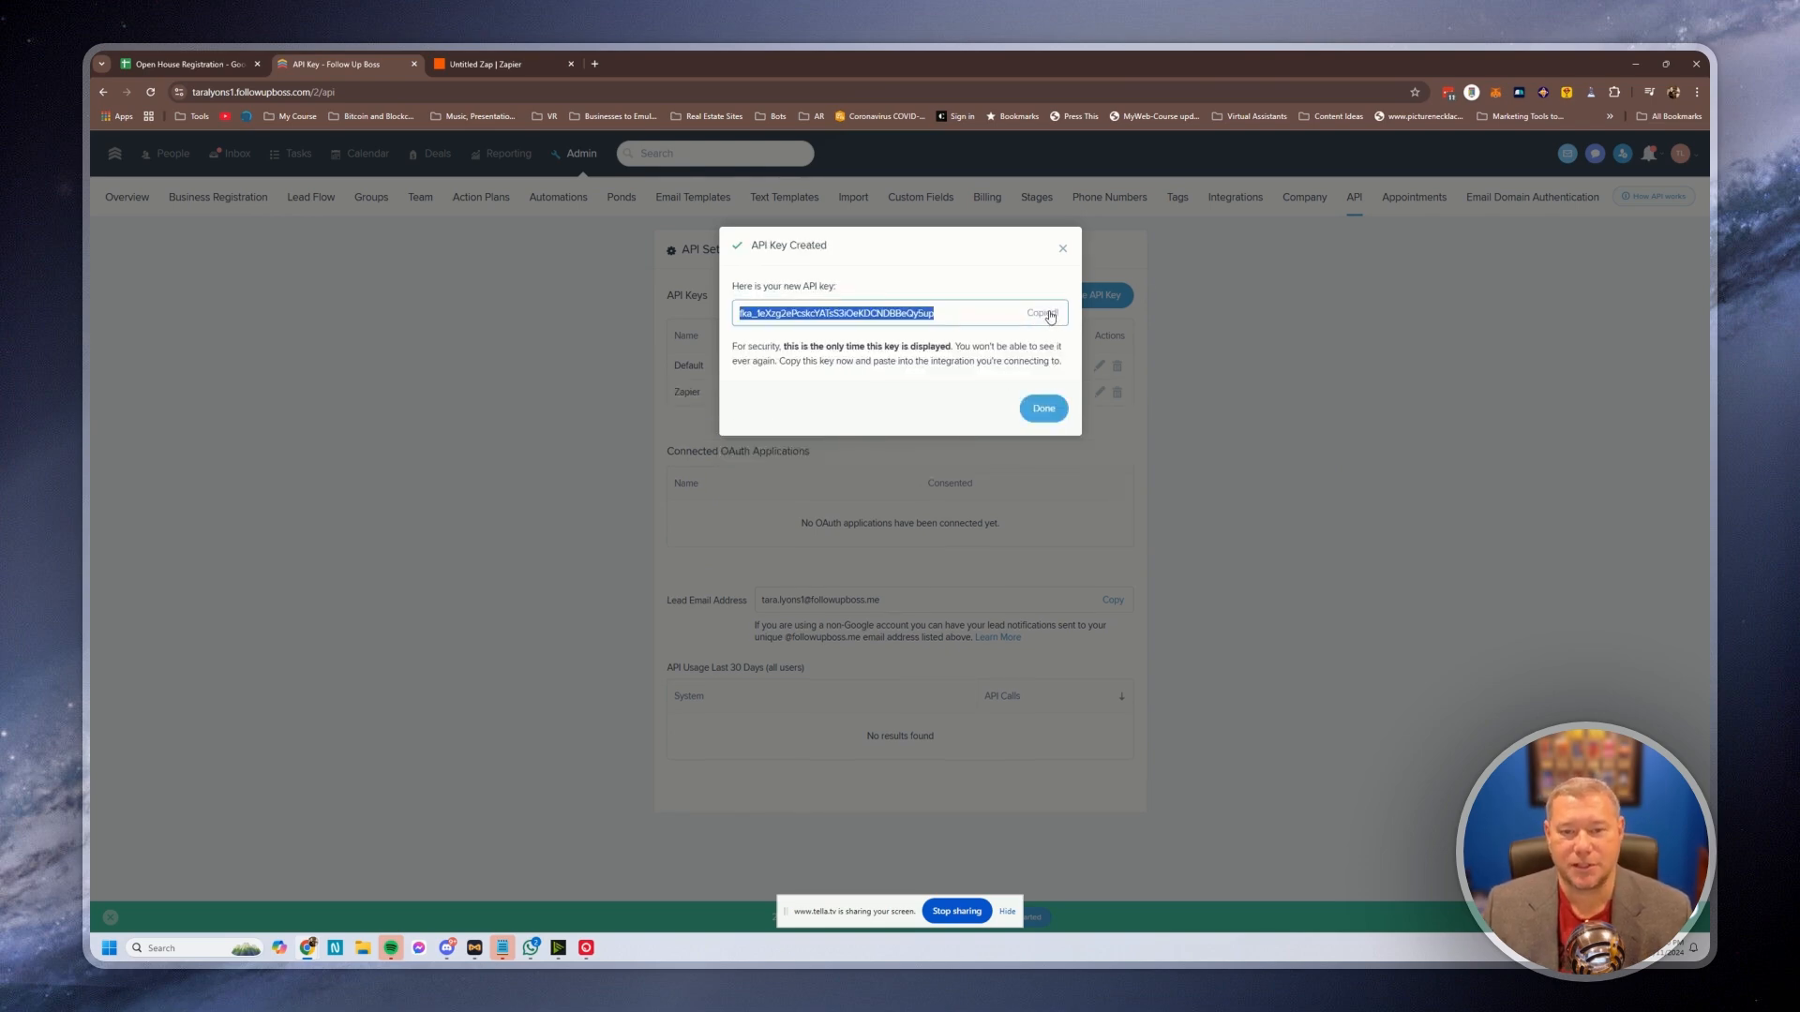
left_click(1048, 411)
left_click(493, 64)
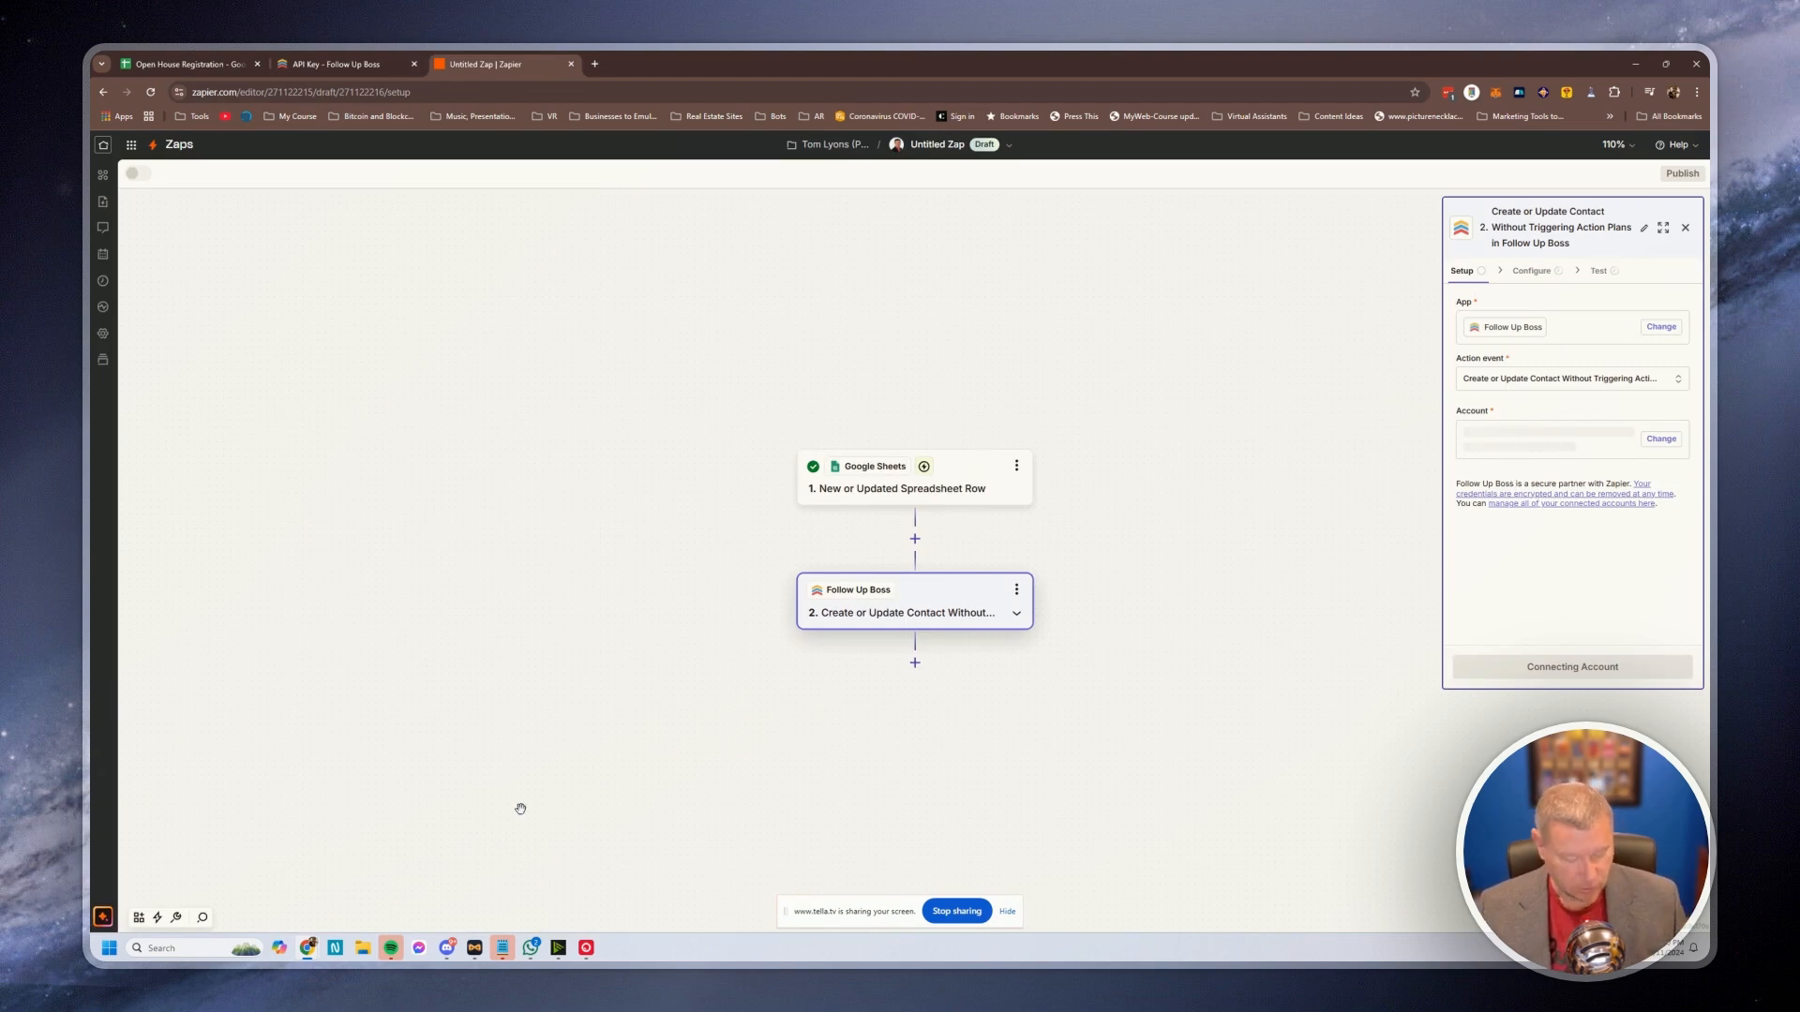
Paste the copied API key into the connection popup, connect Follow Up Boss, and continue to field setup
key("alt+Tab")
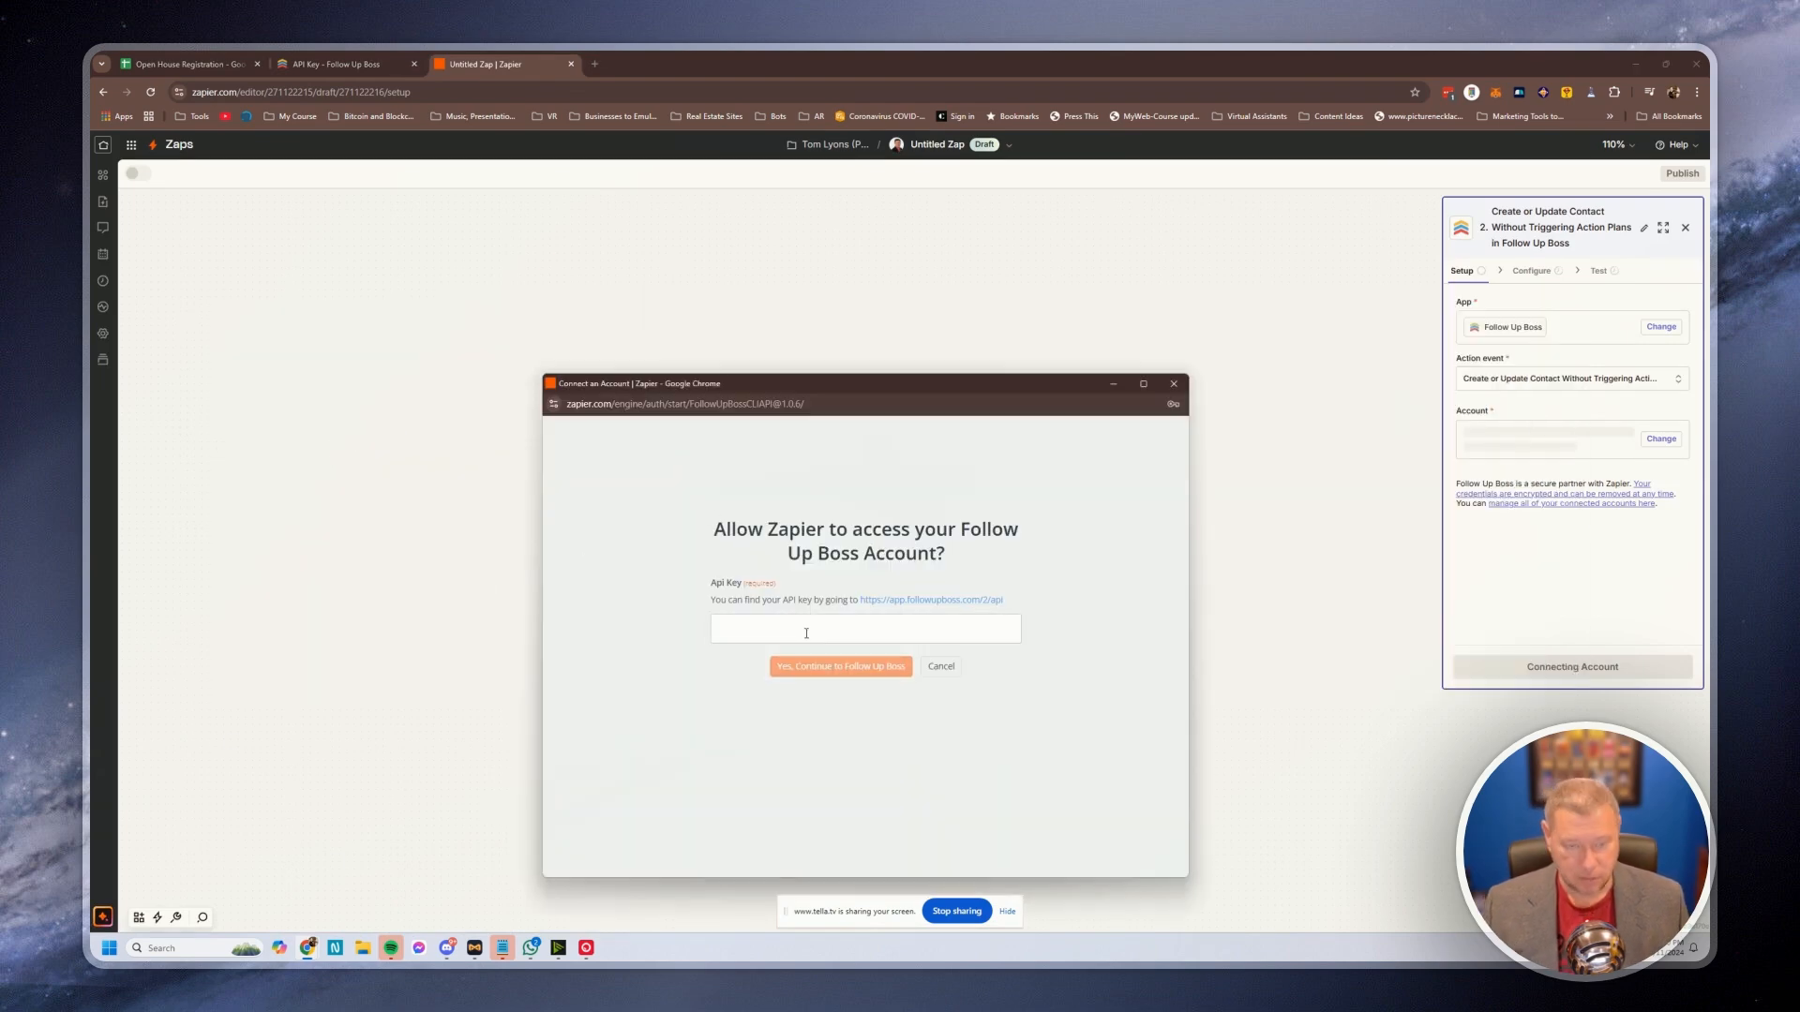
left_click(802, 621)
key("ctrl+v")
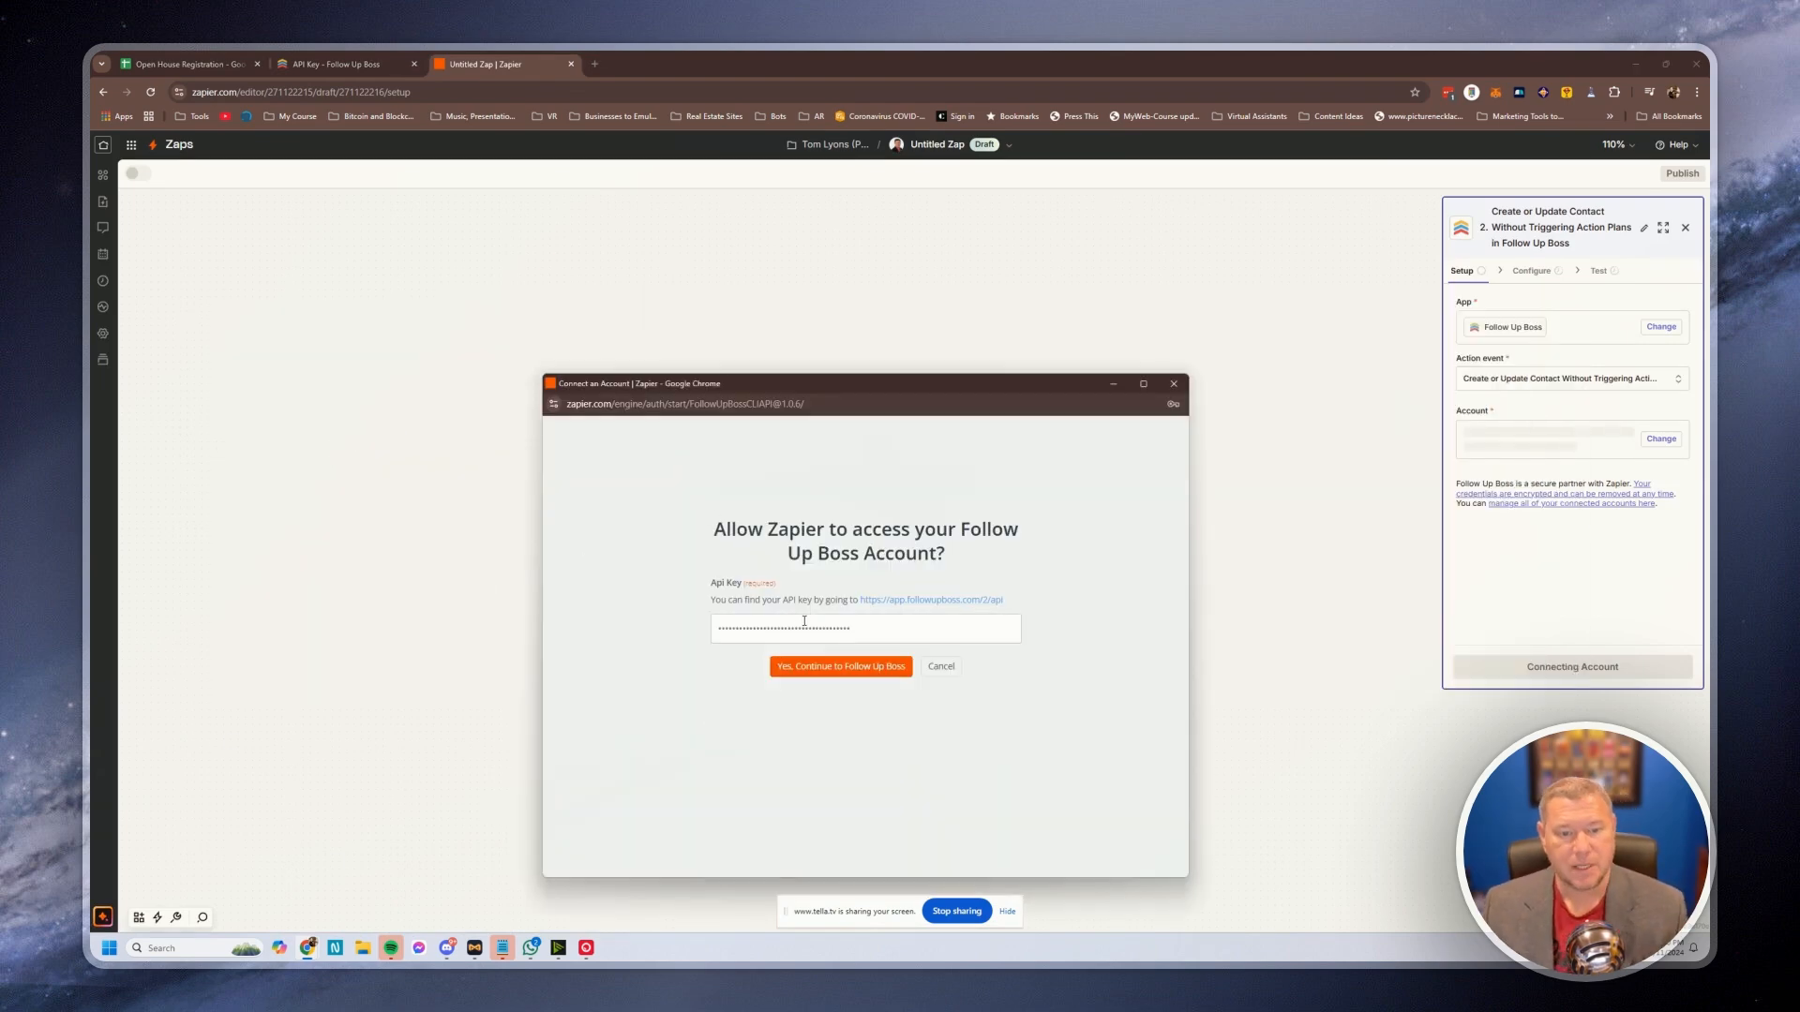
left_click(877, 669)
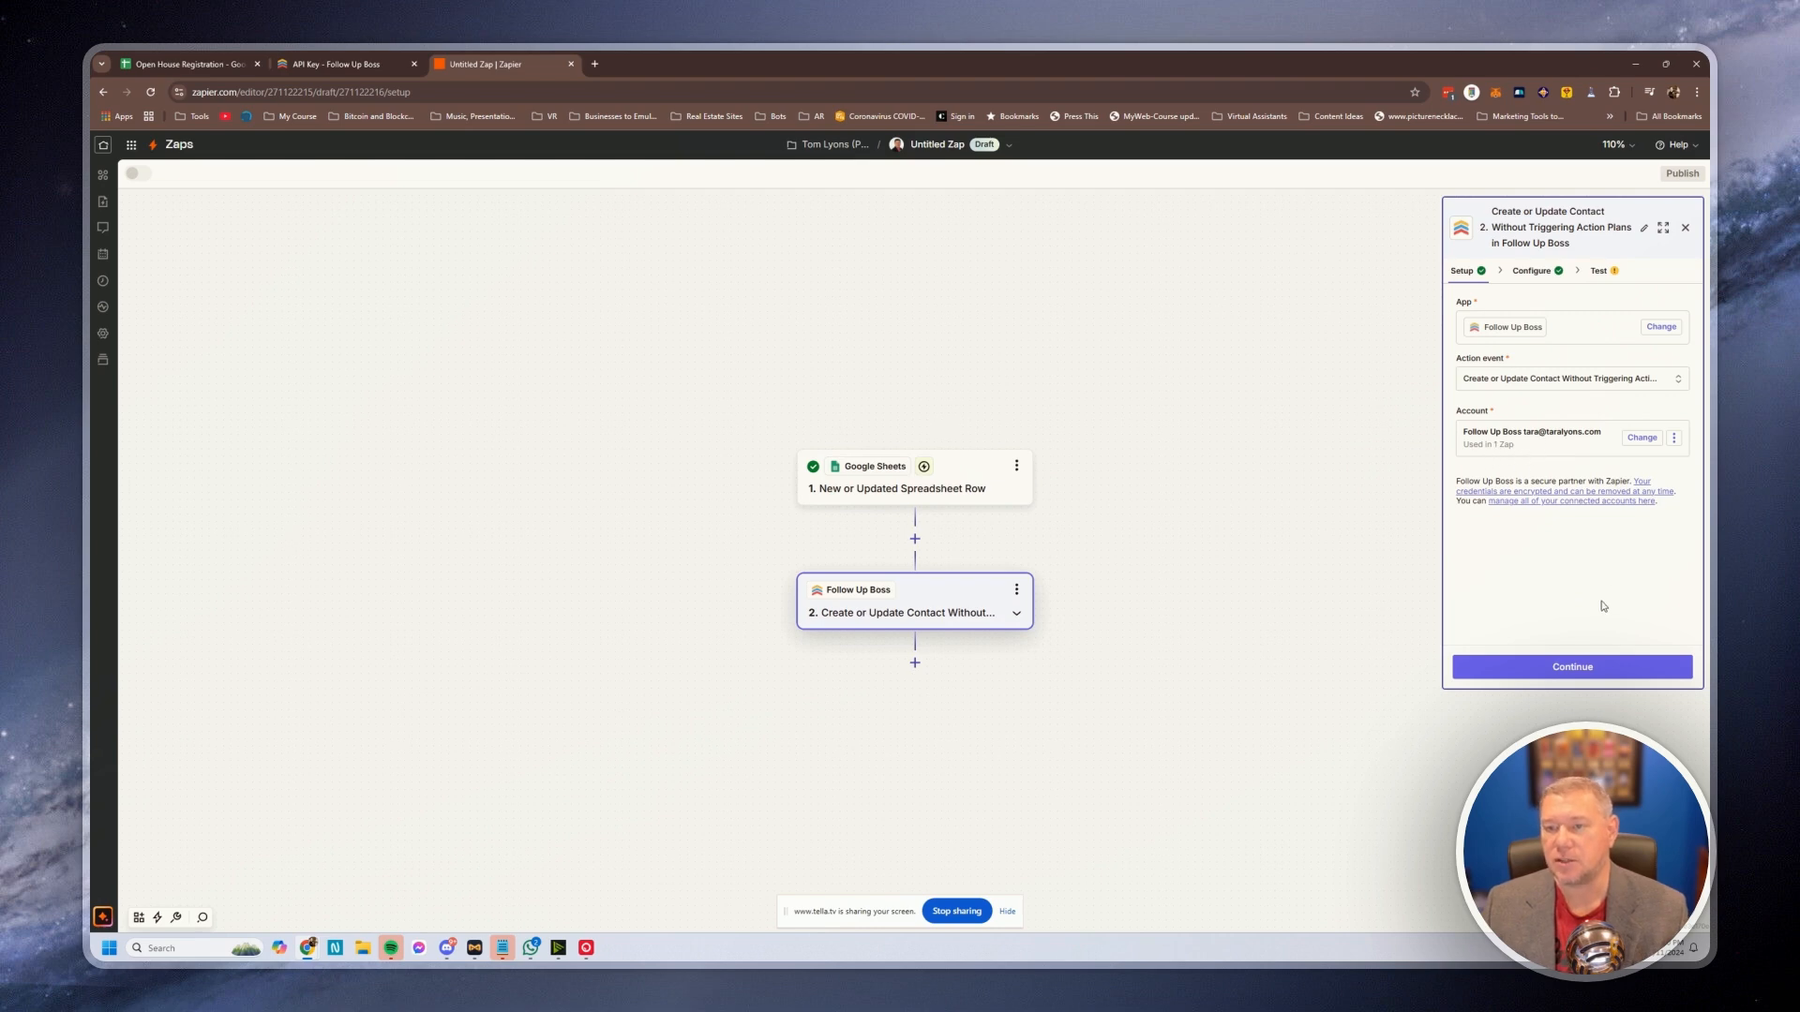
left_click(1558, 677)
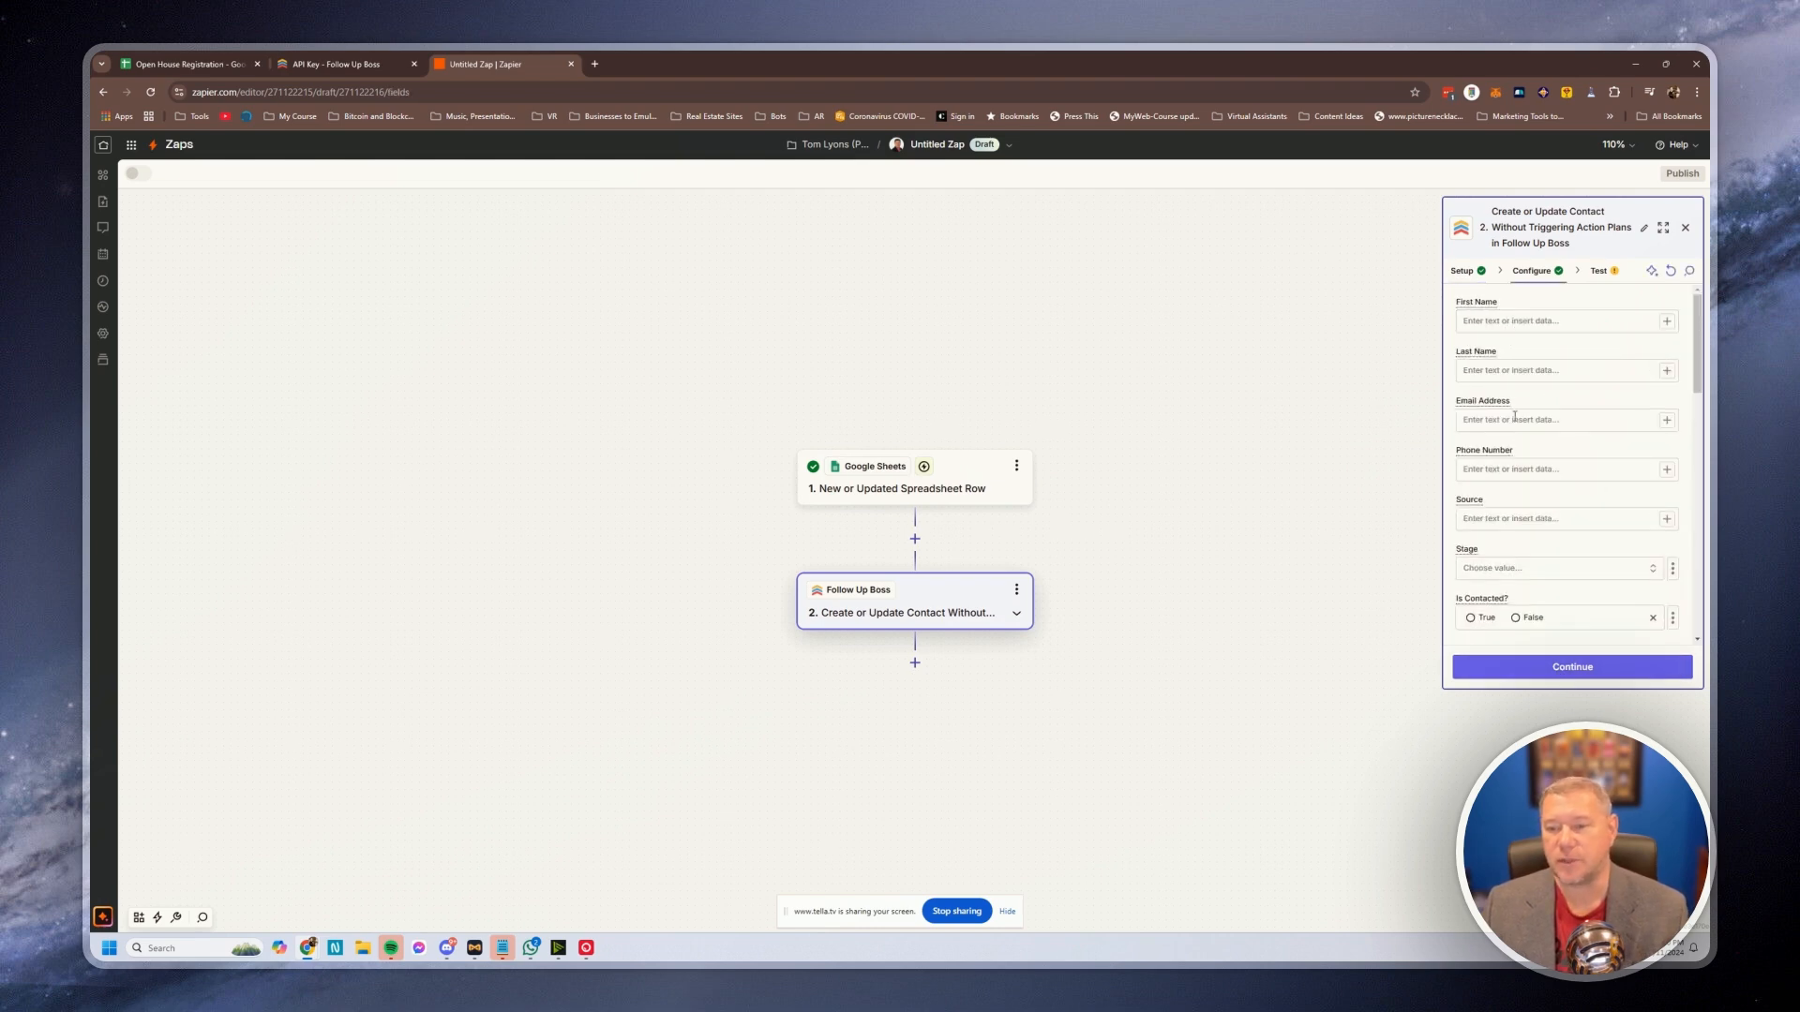
Map First Name, Last Name, Email Address and Phone Number to the sheet's matching columns
left_click(1572, 323)
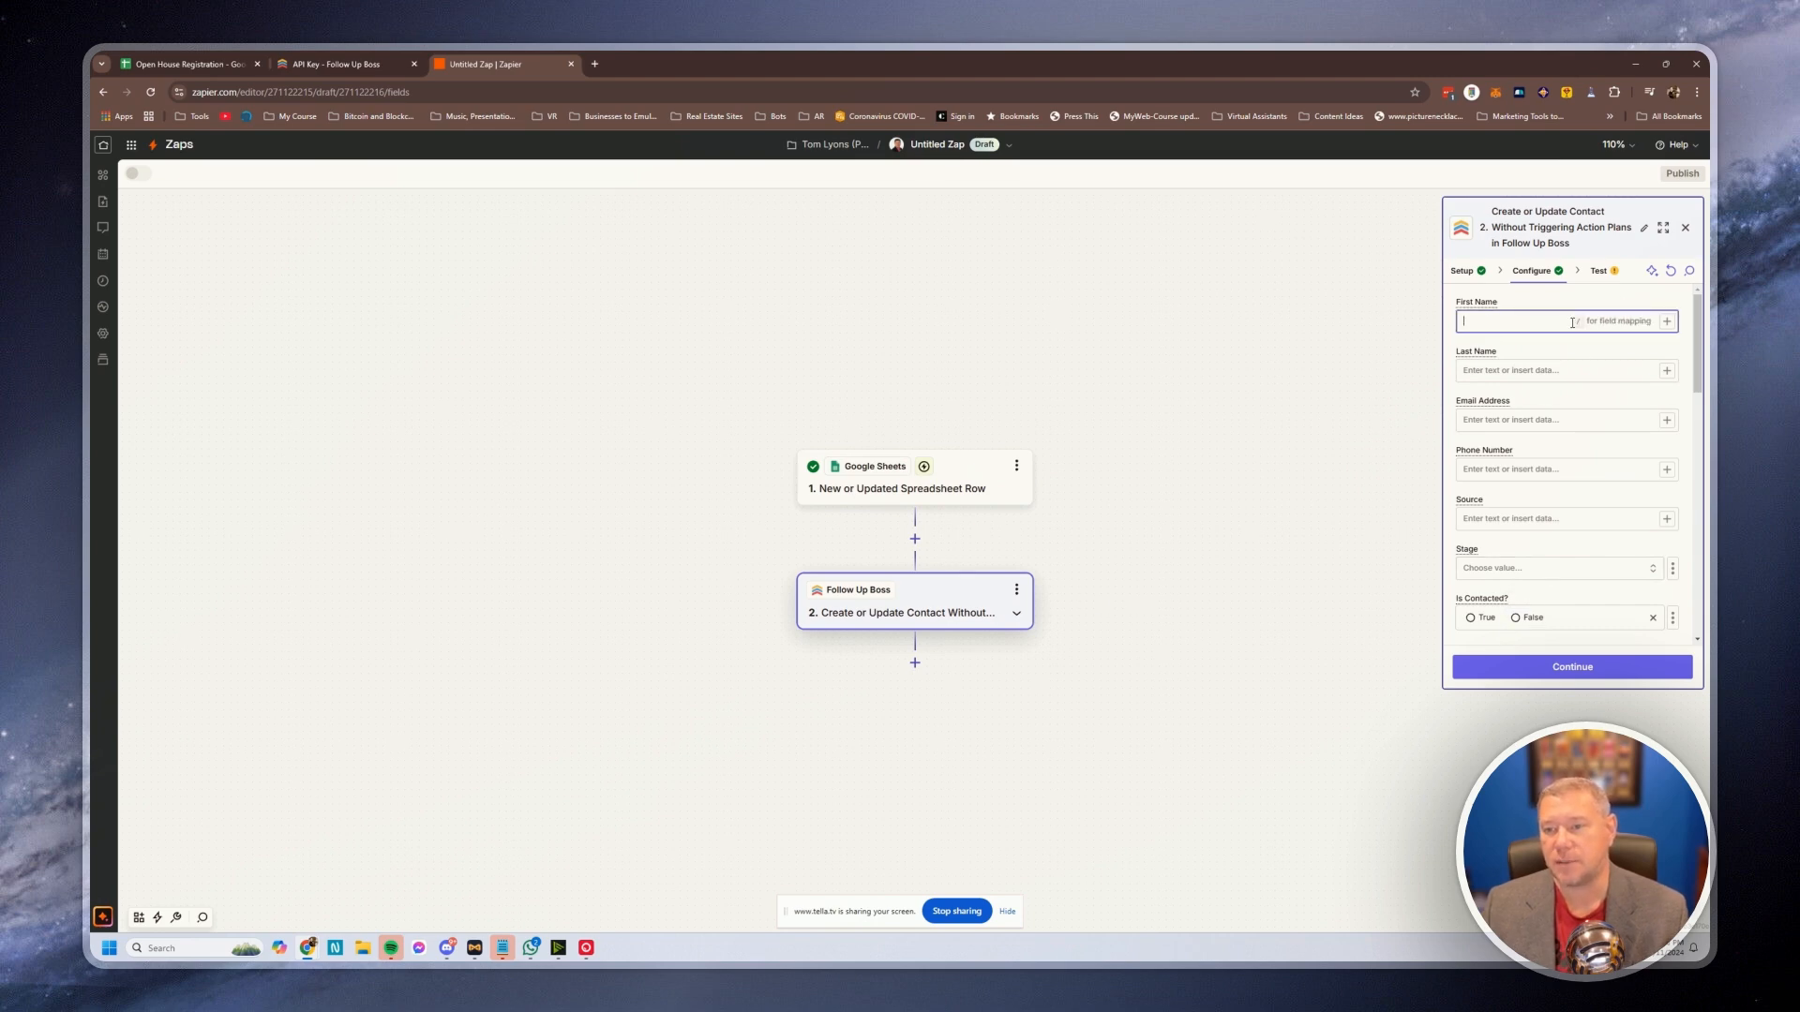
left_click(1666, 324)
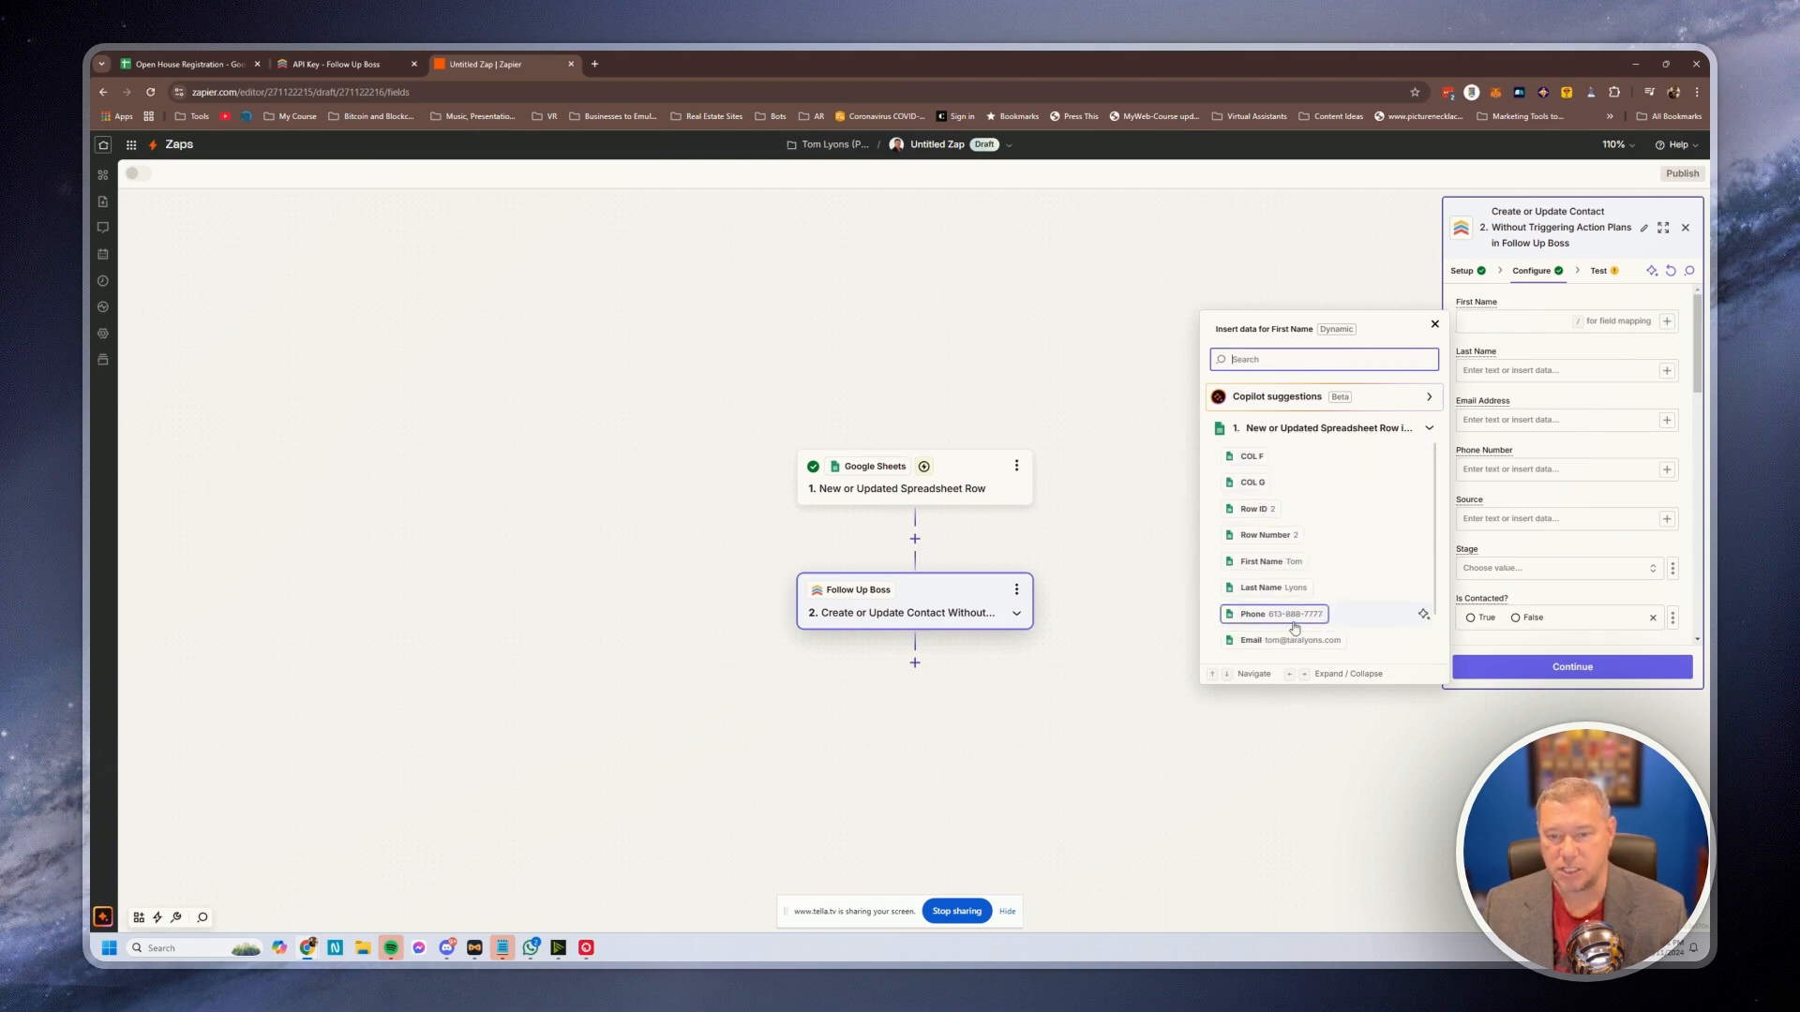
left_click(1262, 563)
left_click(1666, 373)
left_click(1267, 645)
left_click(1666, 420)
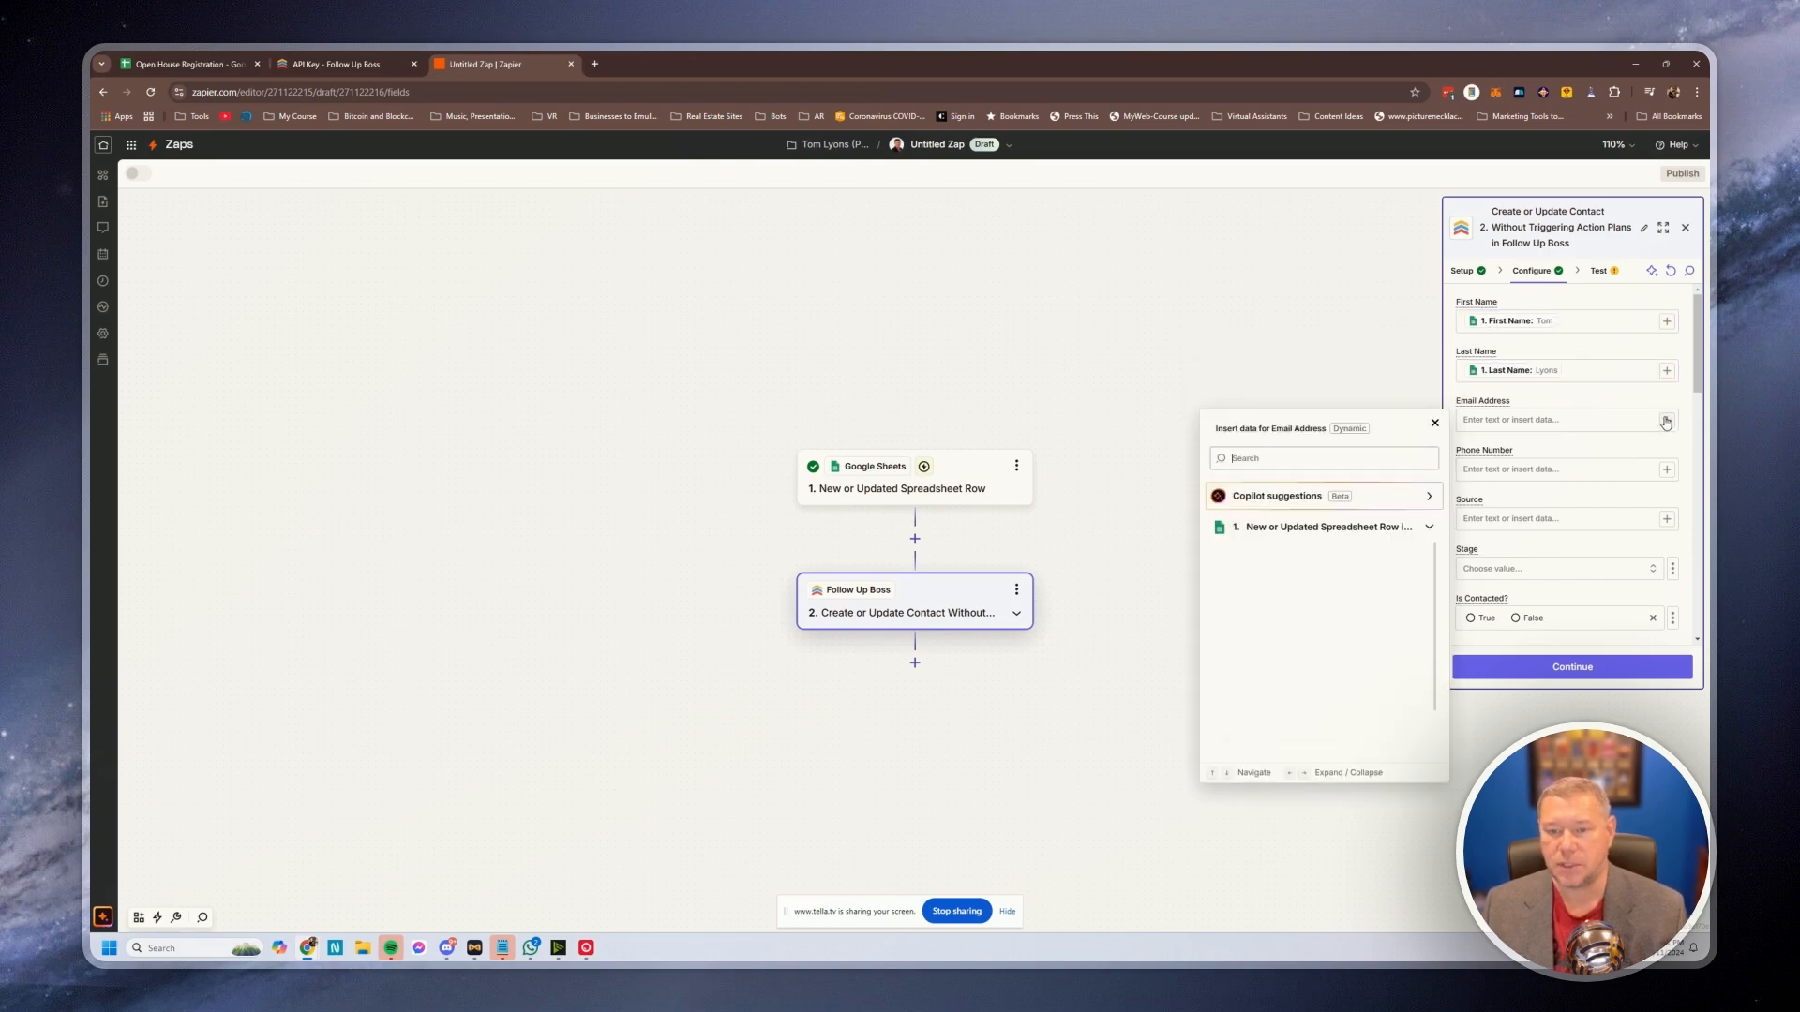
left_click(1293, 739)
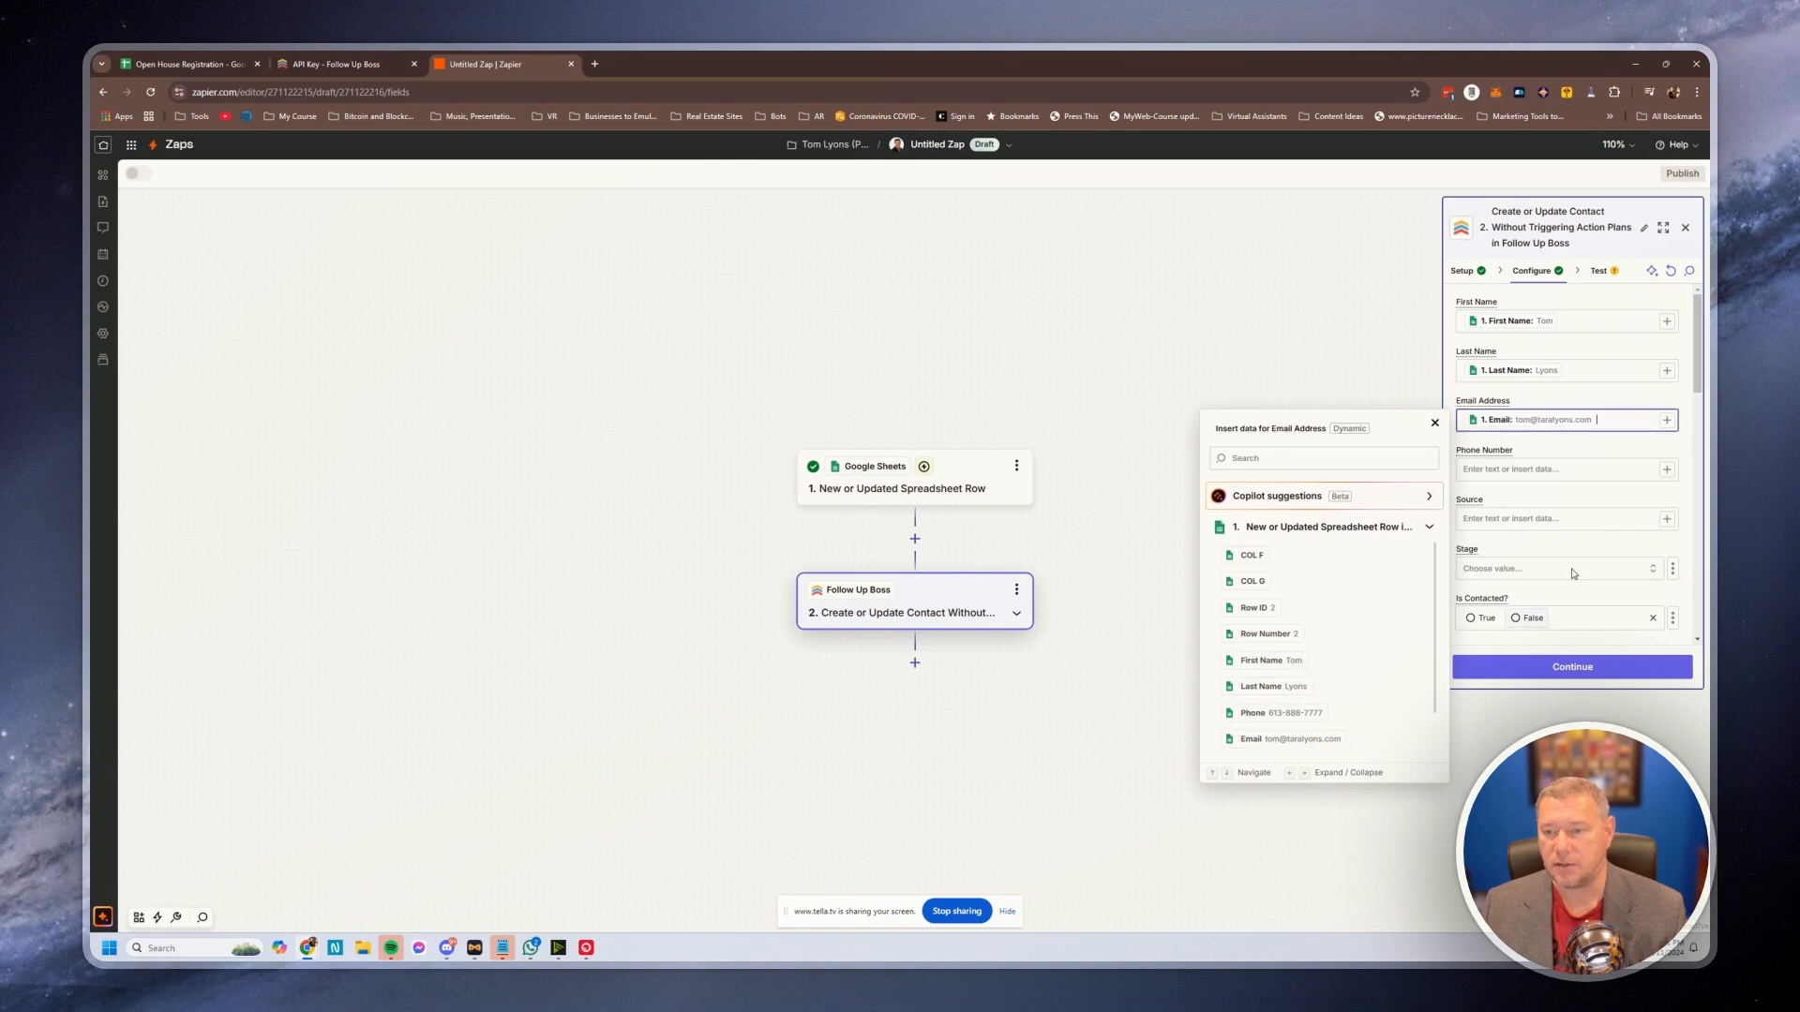
left_click(1666, 468)
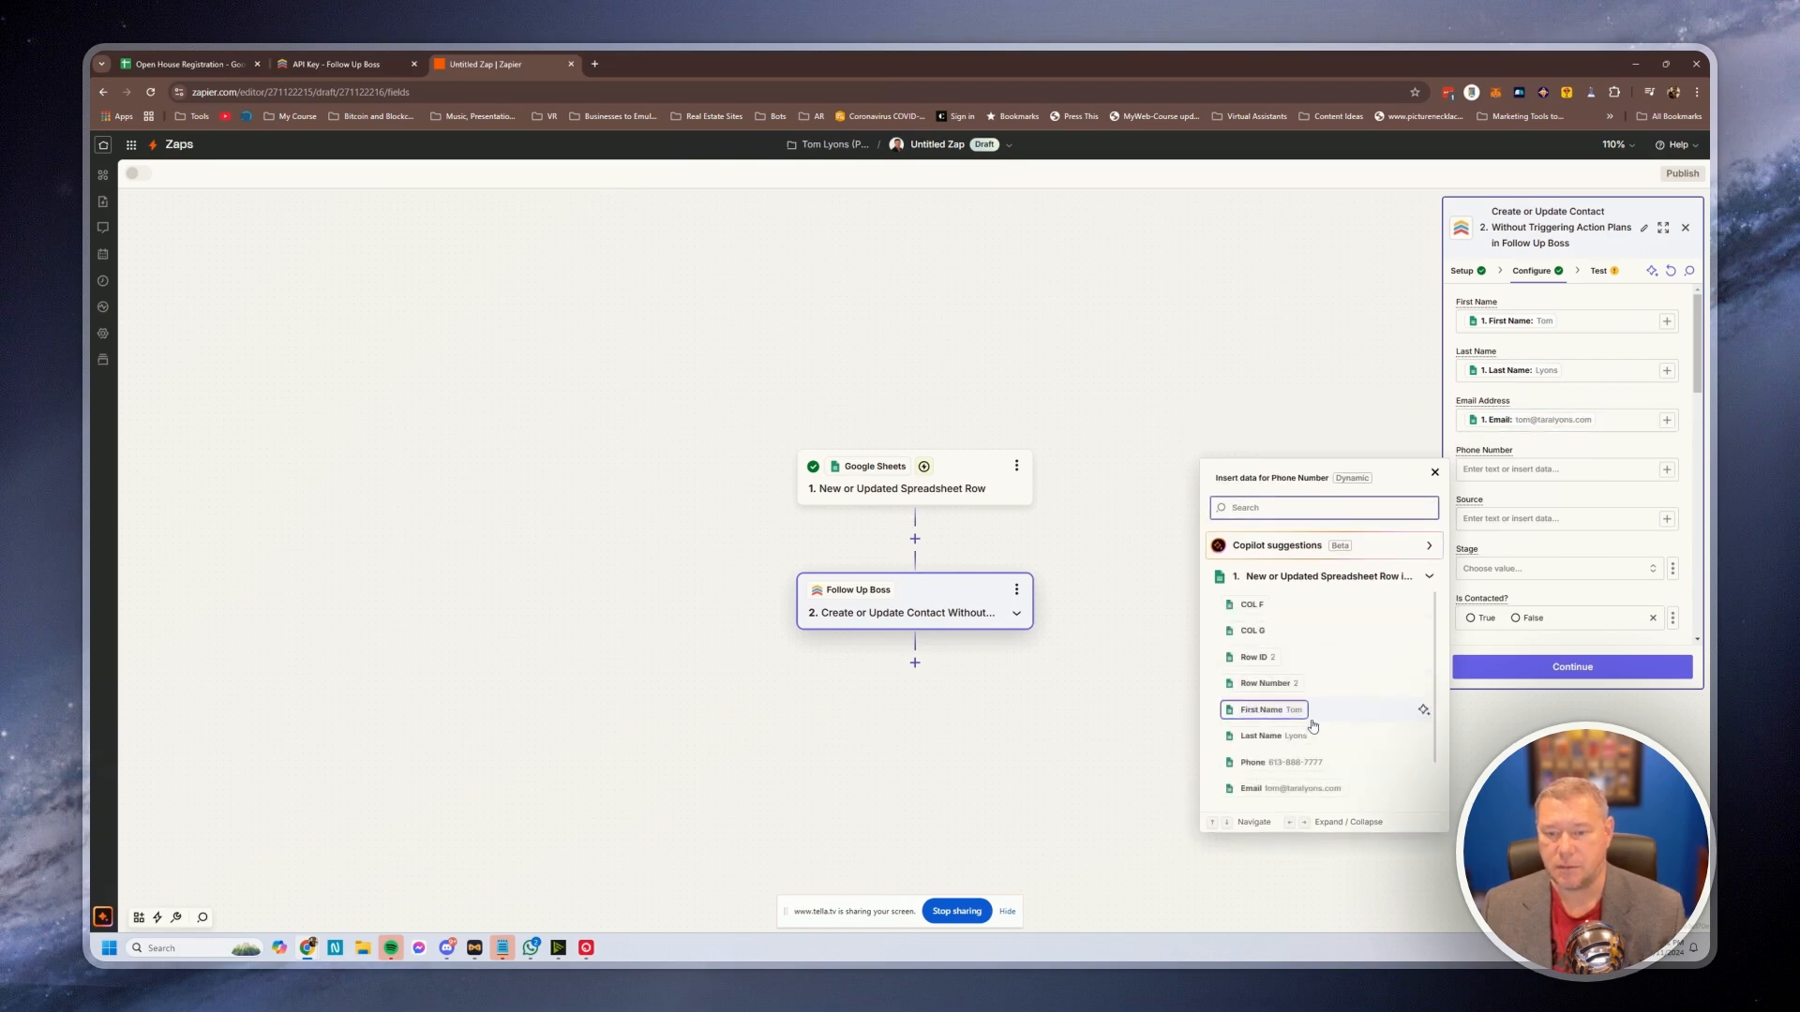
left_click(1310, 760)
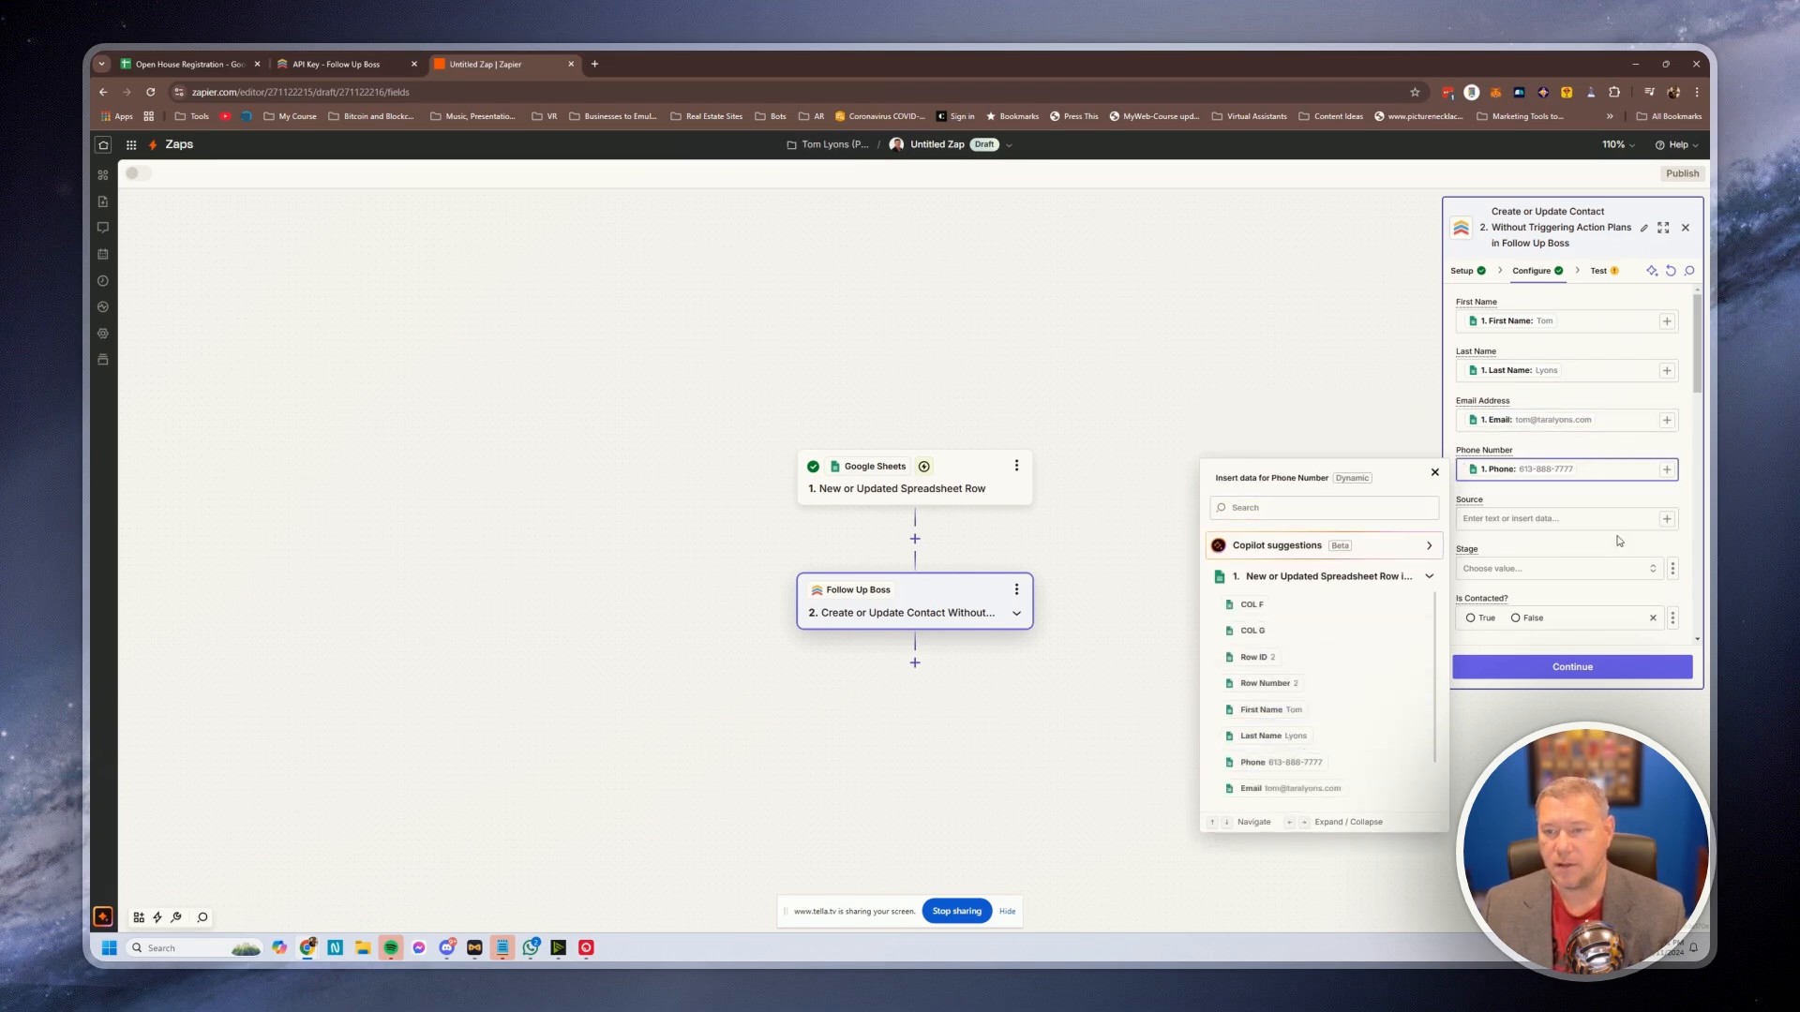
Set the Source field to the fixed text 'Open House'
left_click(1667, 519)
scroll(1435, 717, "down", 1)
scroll(1436, 656, "up", 1)
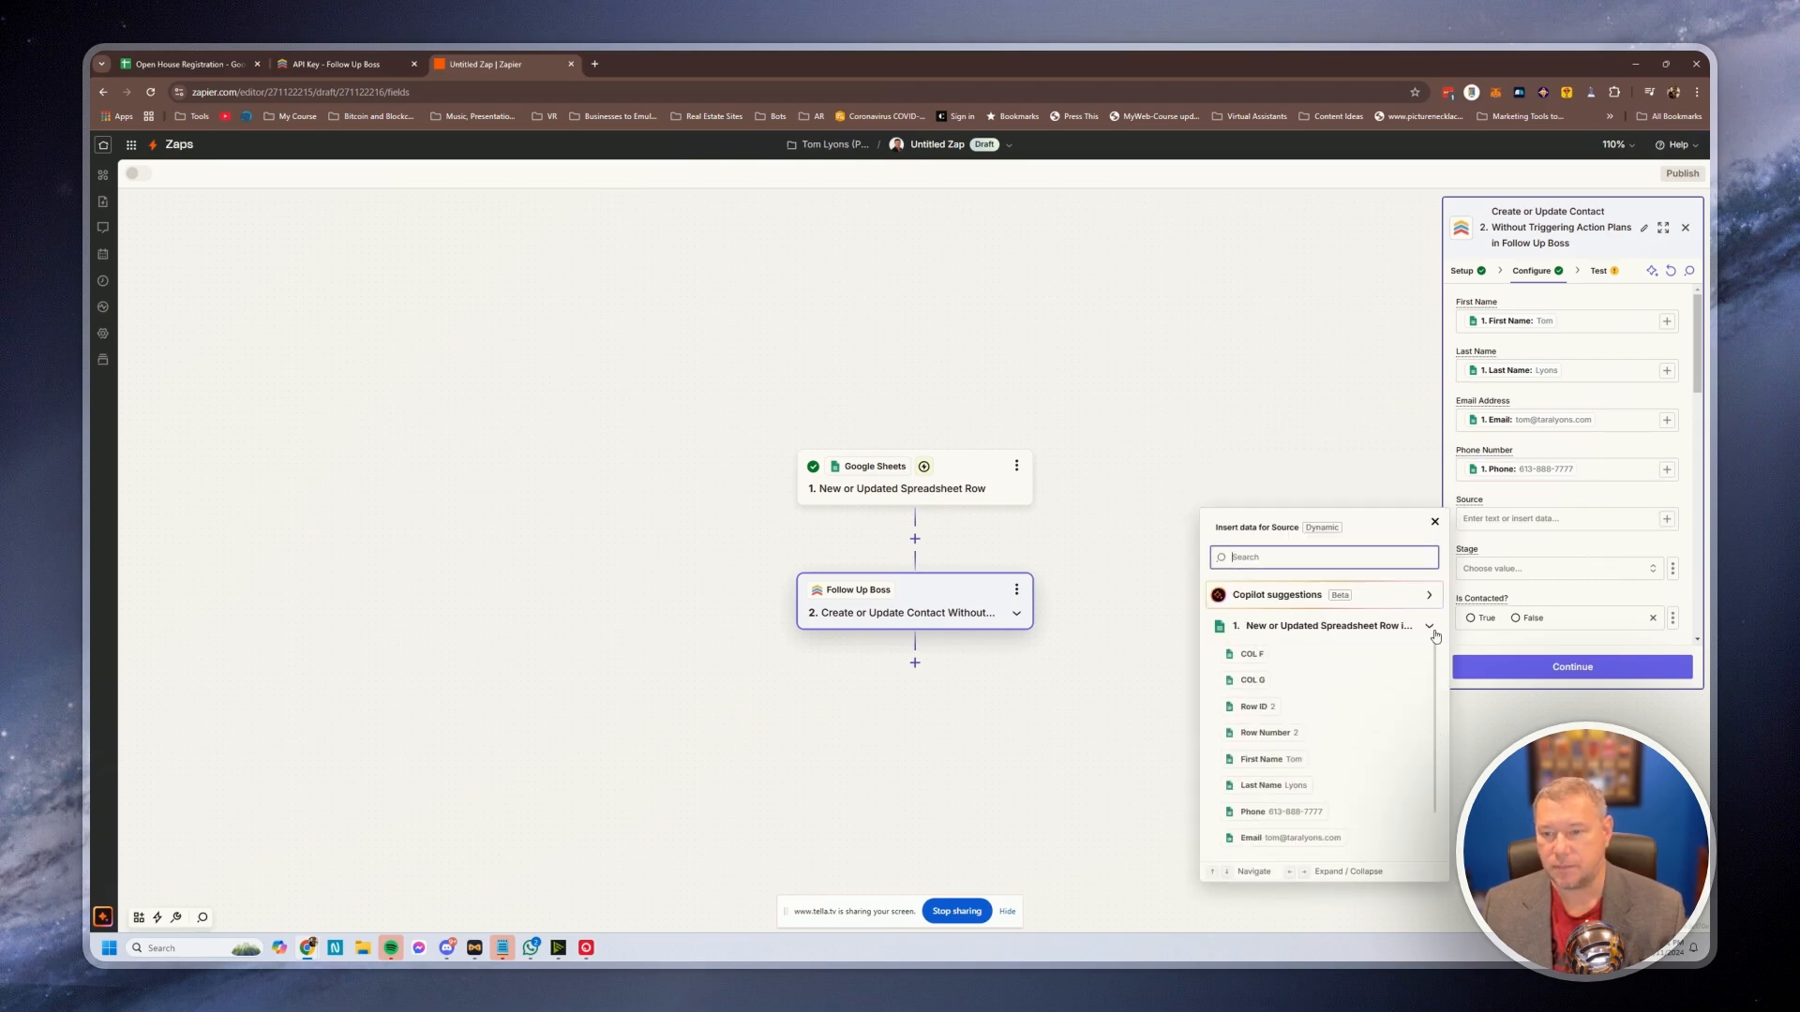
left_click(1494, 521)
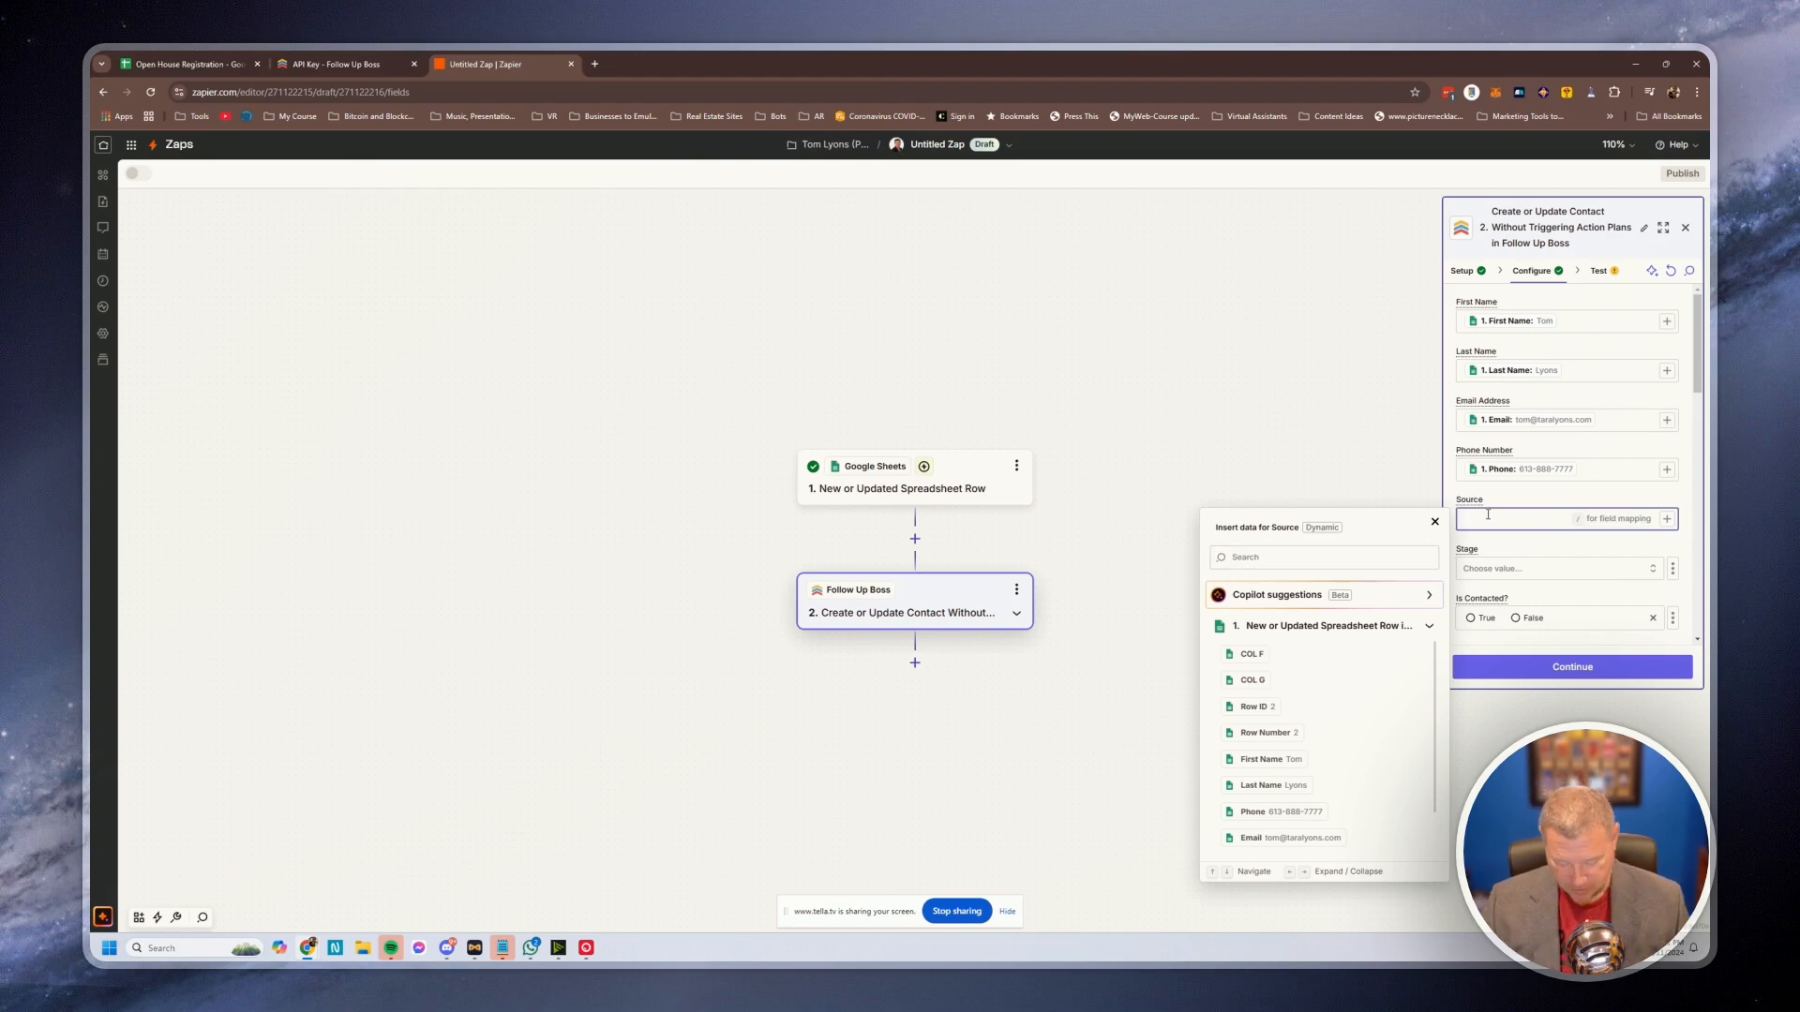
type("Open House")
key("Escape")
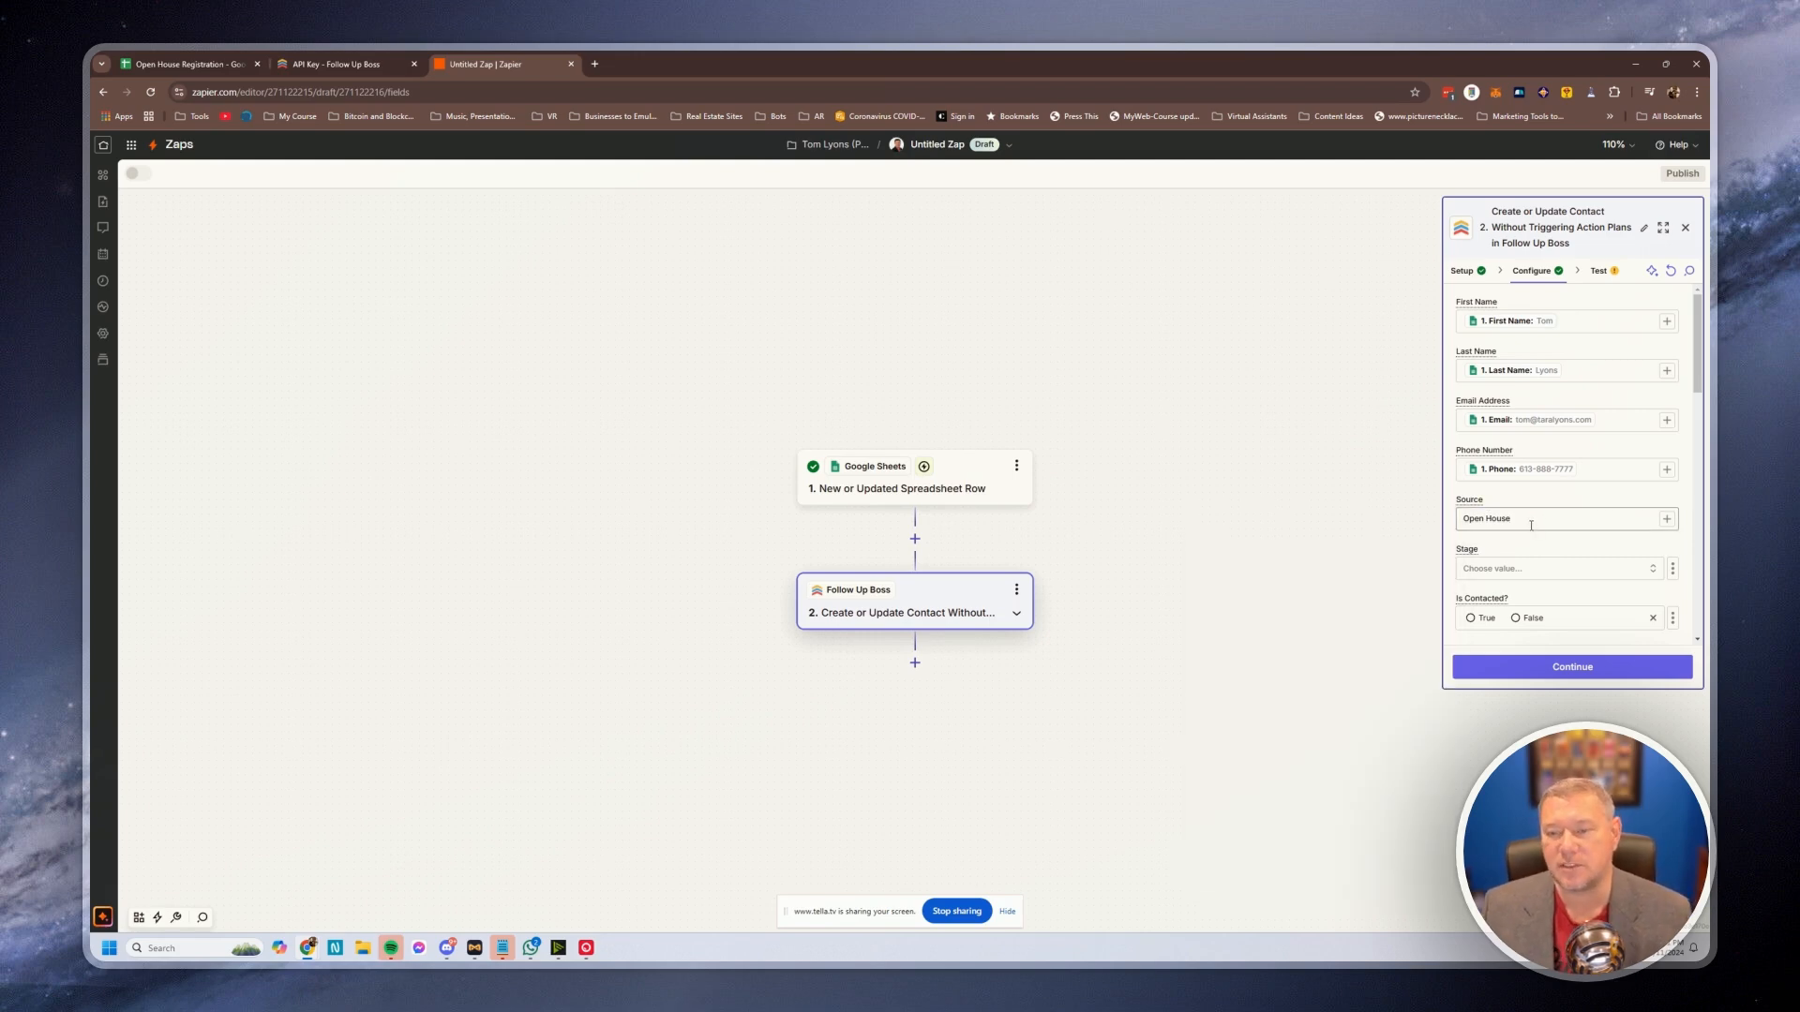
Set the contact's Stage to Lead and Is Contacted? to False
left_click(1524, 571)
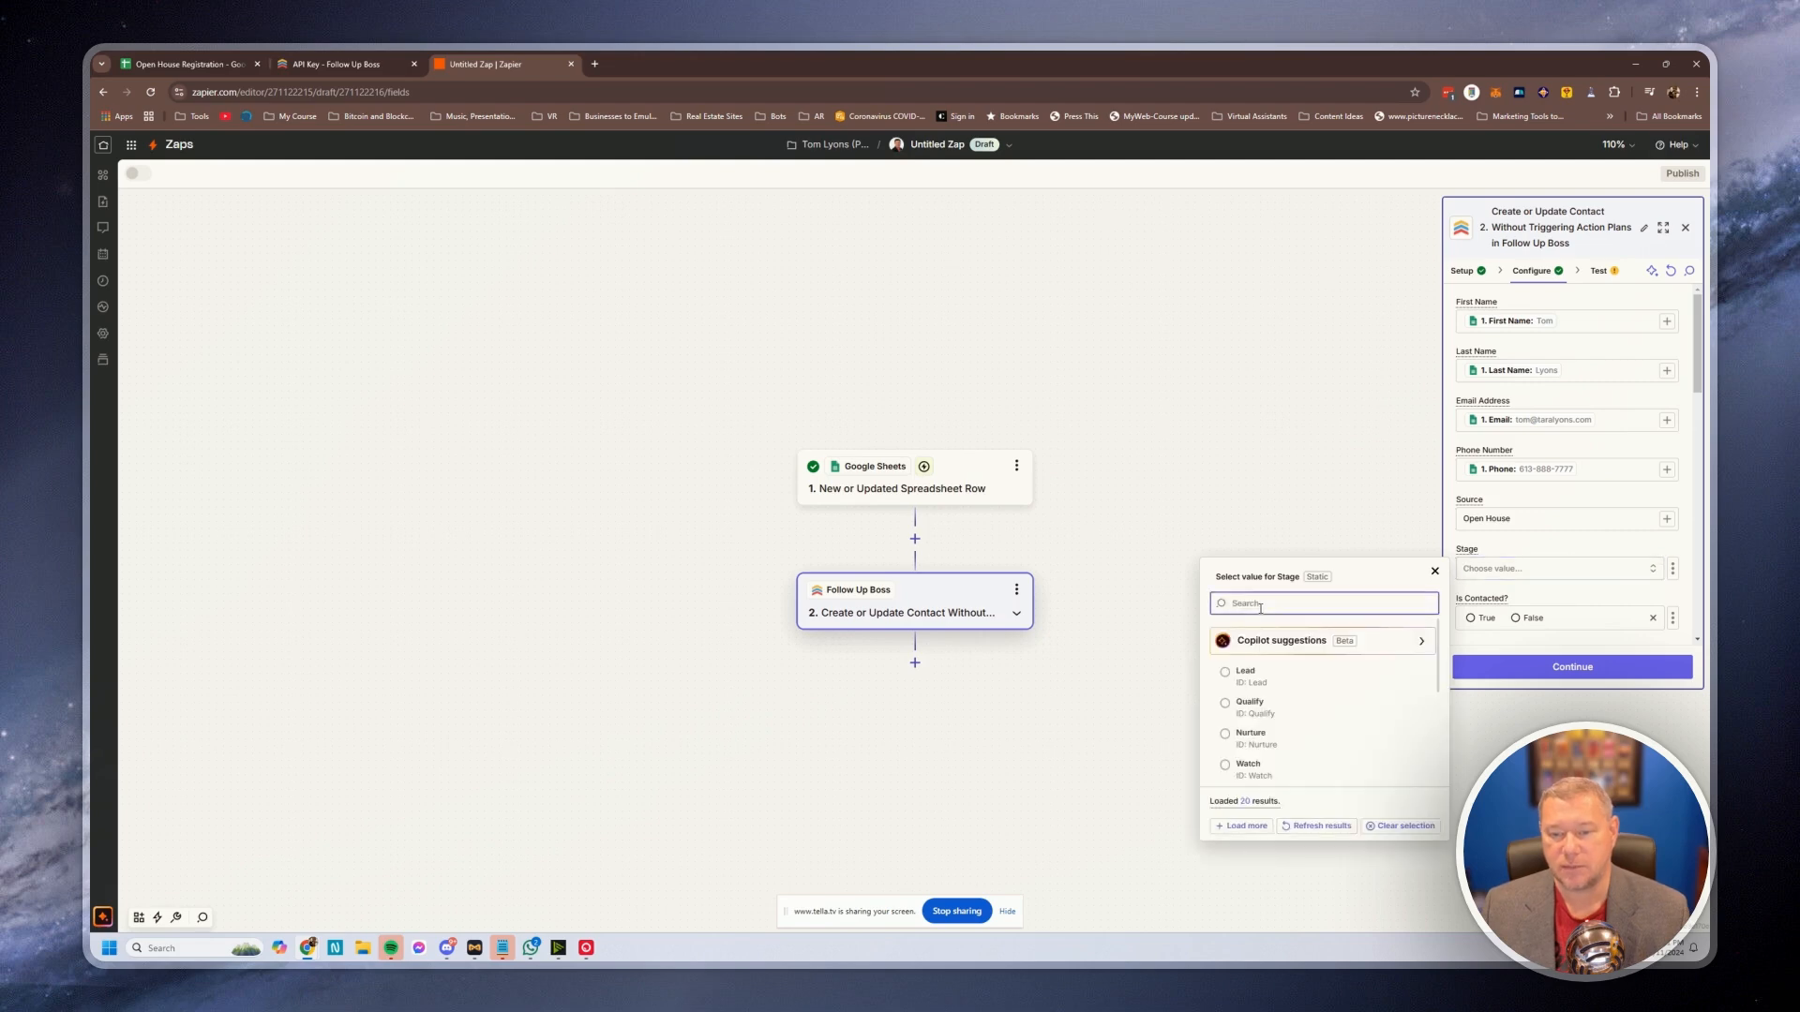
left_click(1225, 673)
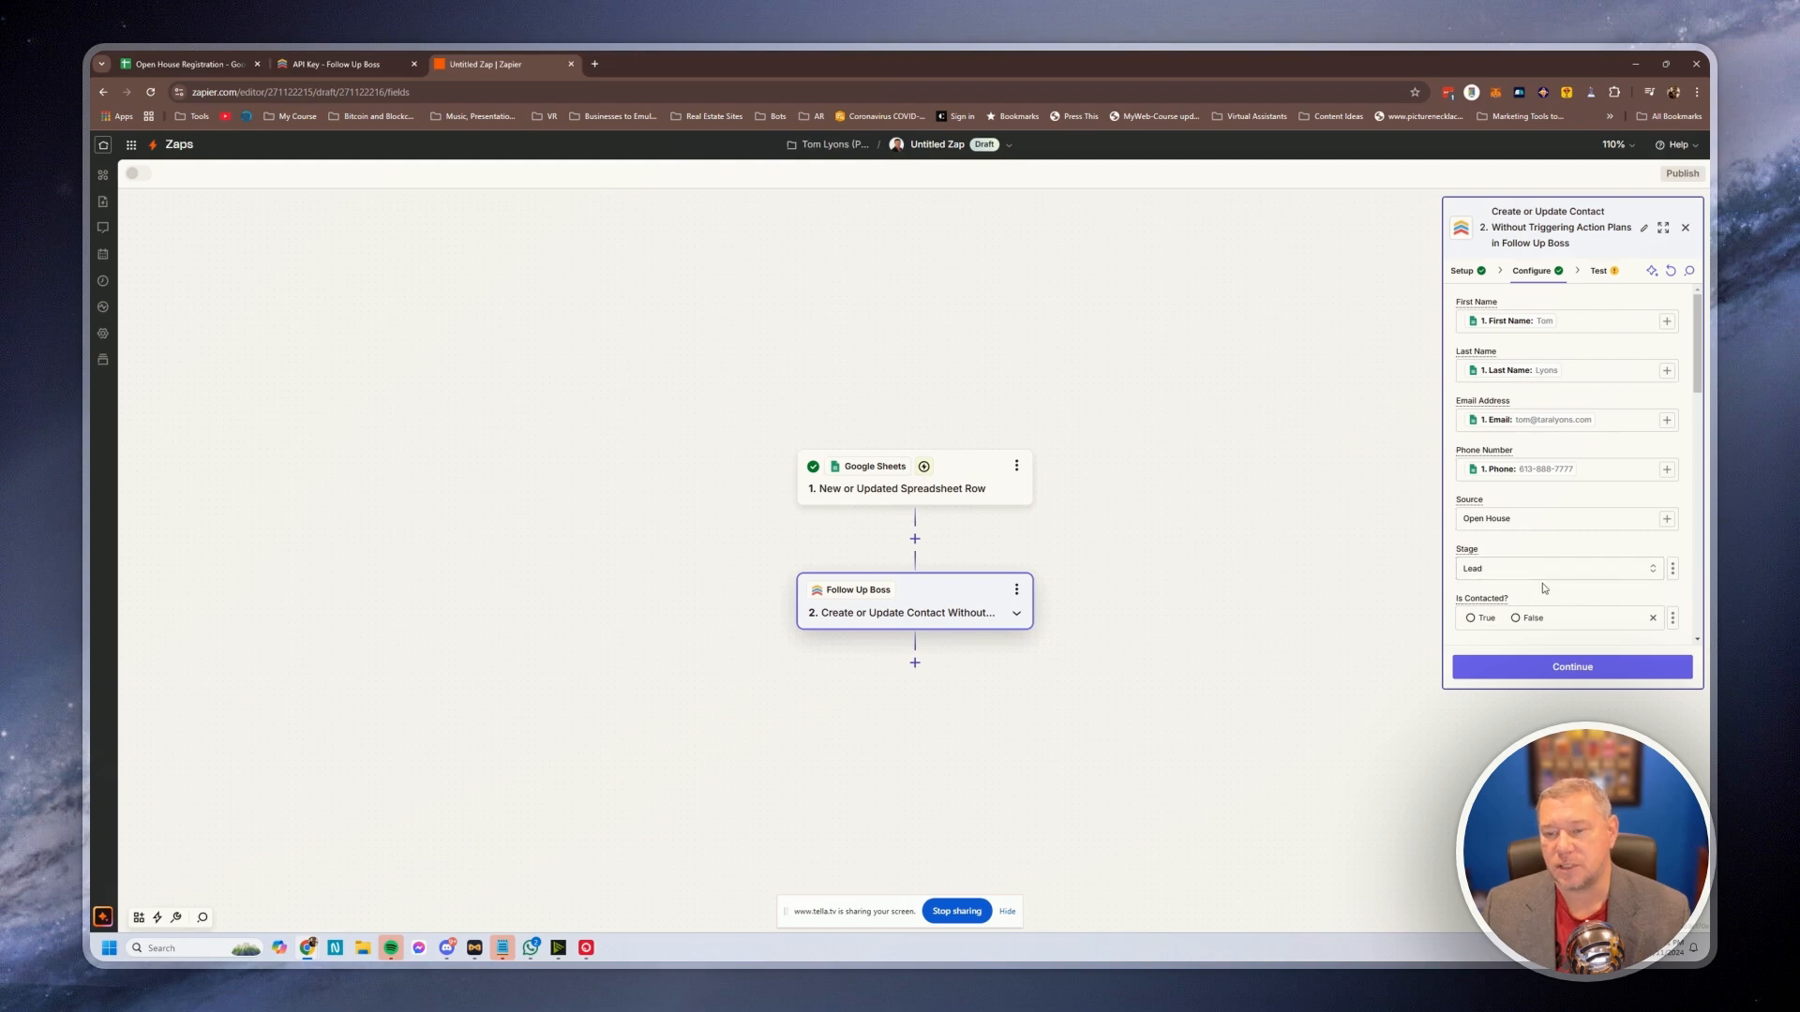
scroll(1581, 601, "down", 1)
scroll(1602, 535, "down", 1)
left_click(1521, 486)
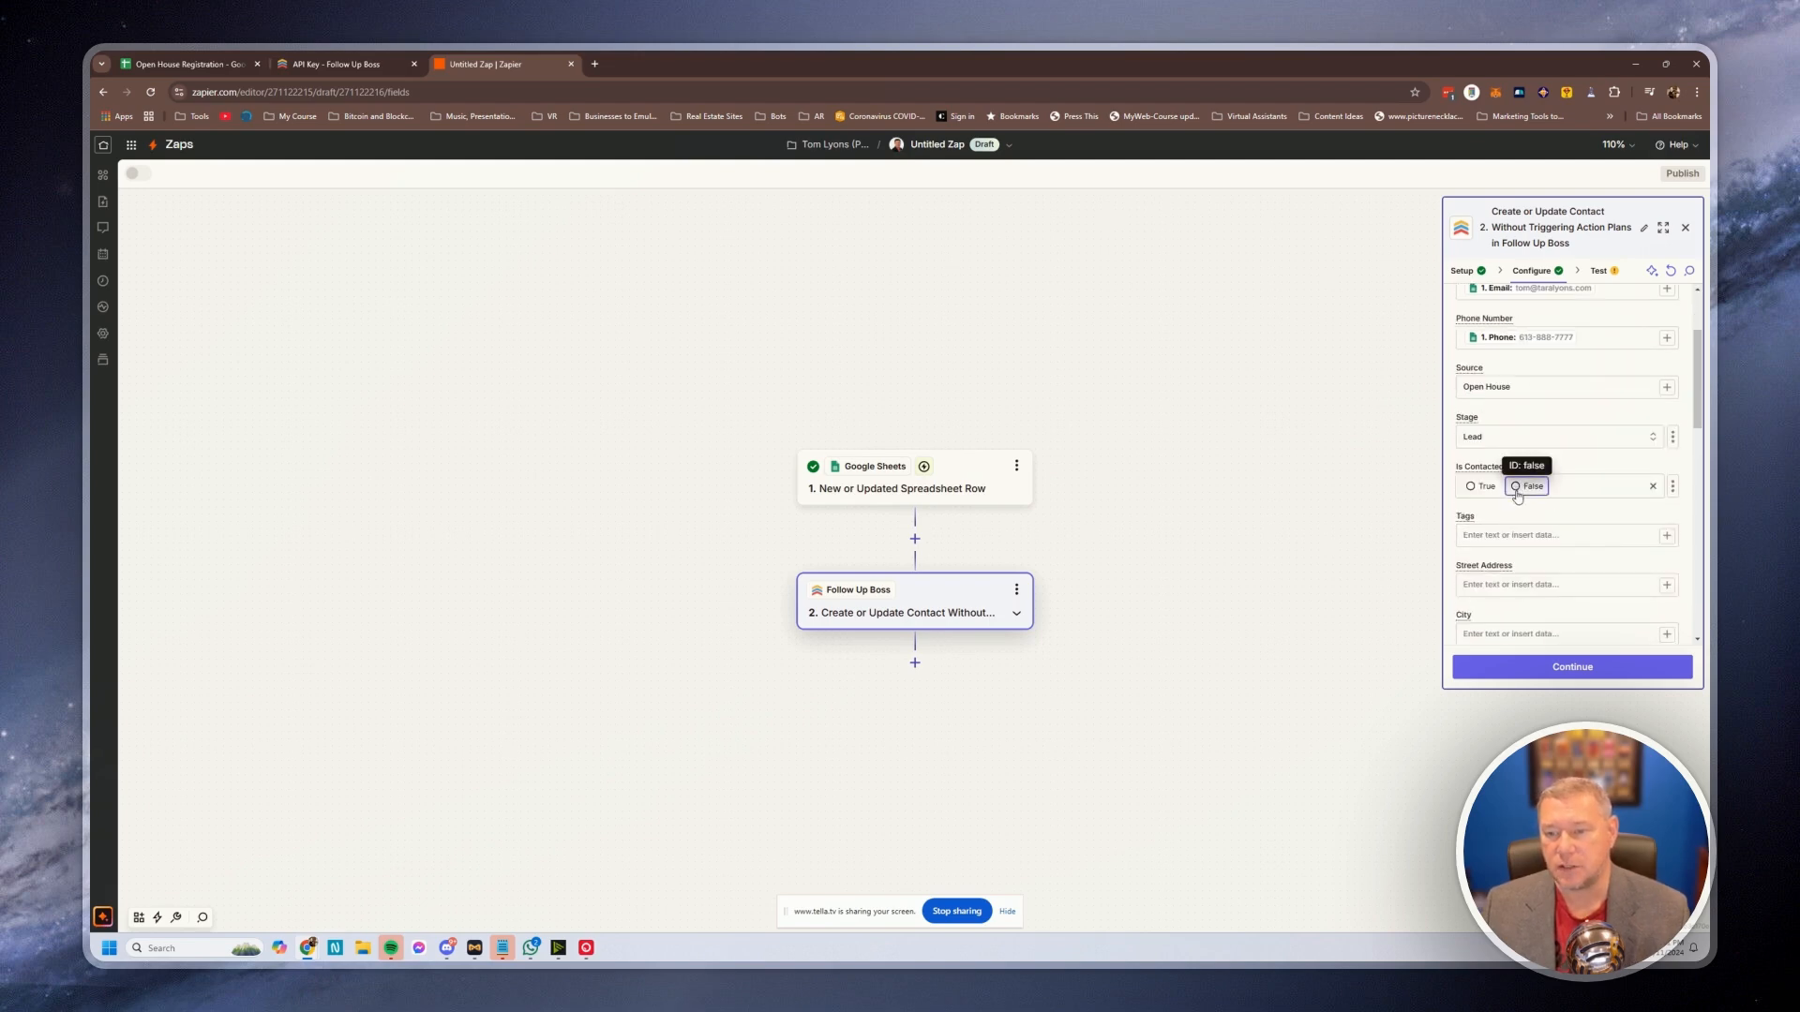
Fill Tags with 'Open House' plus the sheet's Property value, checking the Open House Registration sheet
scroll(1548, 577, "down", 1)
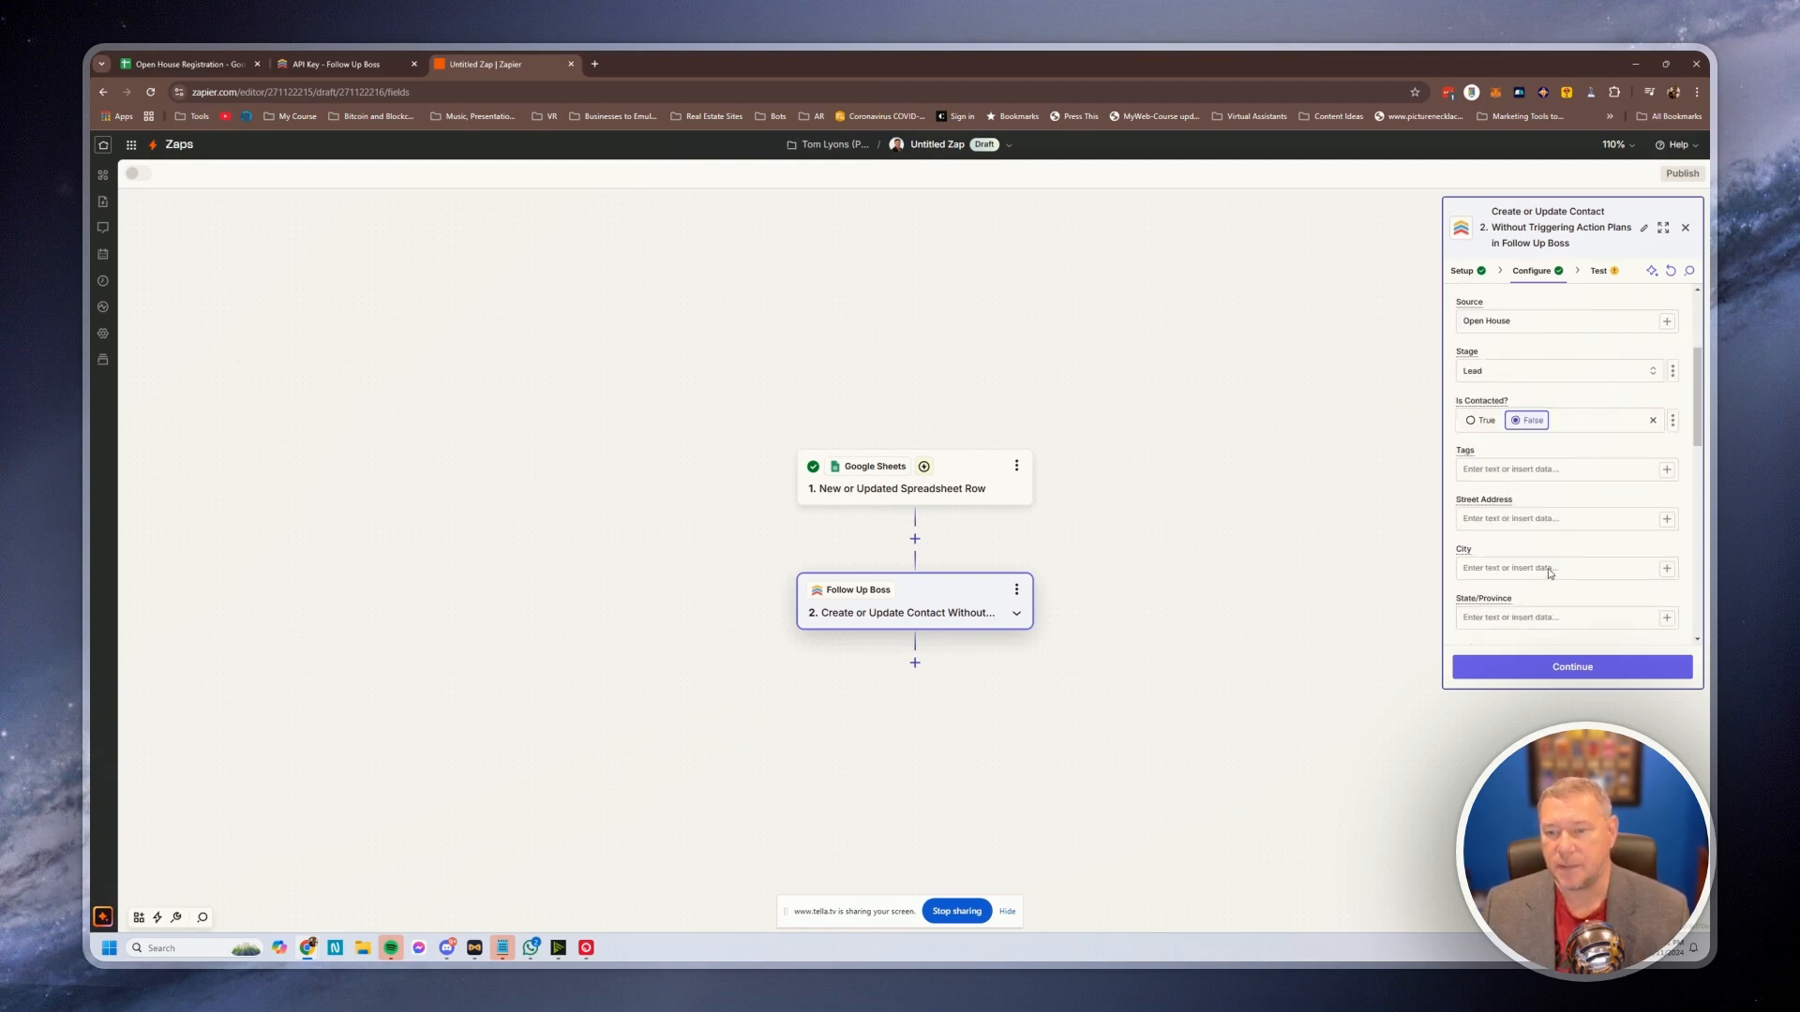
left_click(1544, 472)
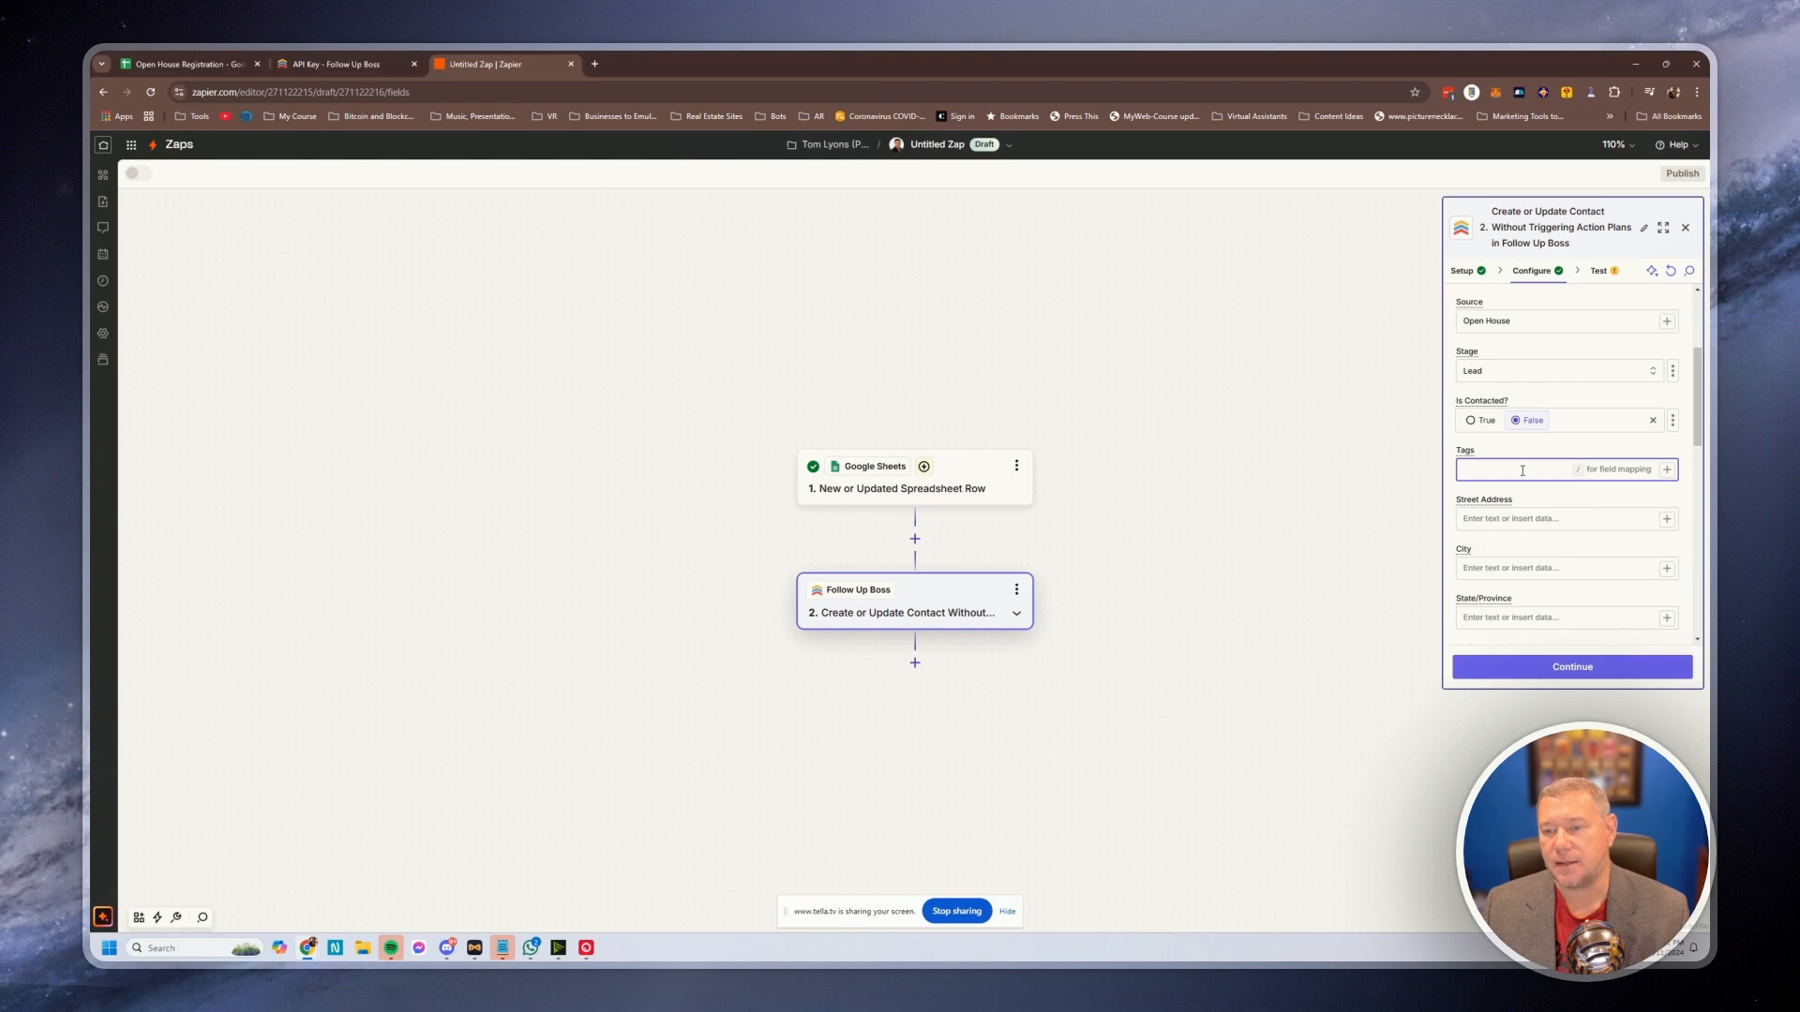
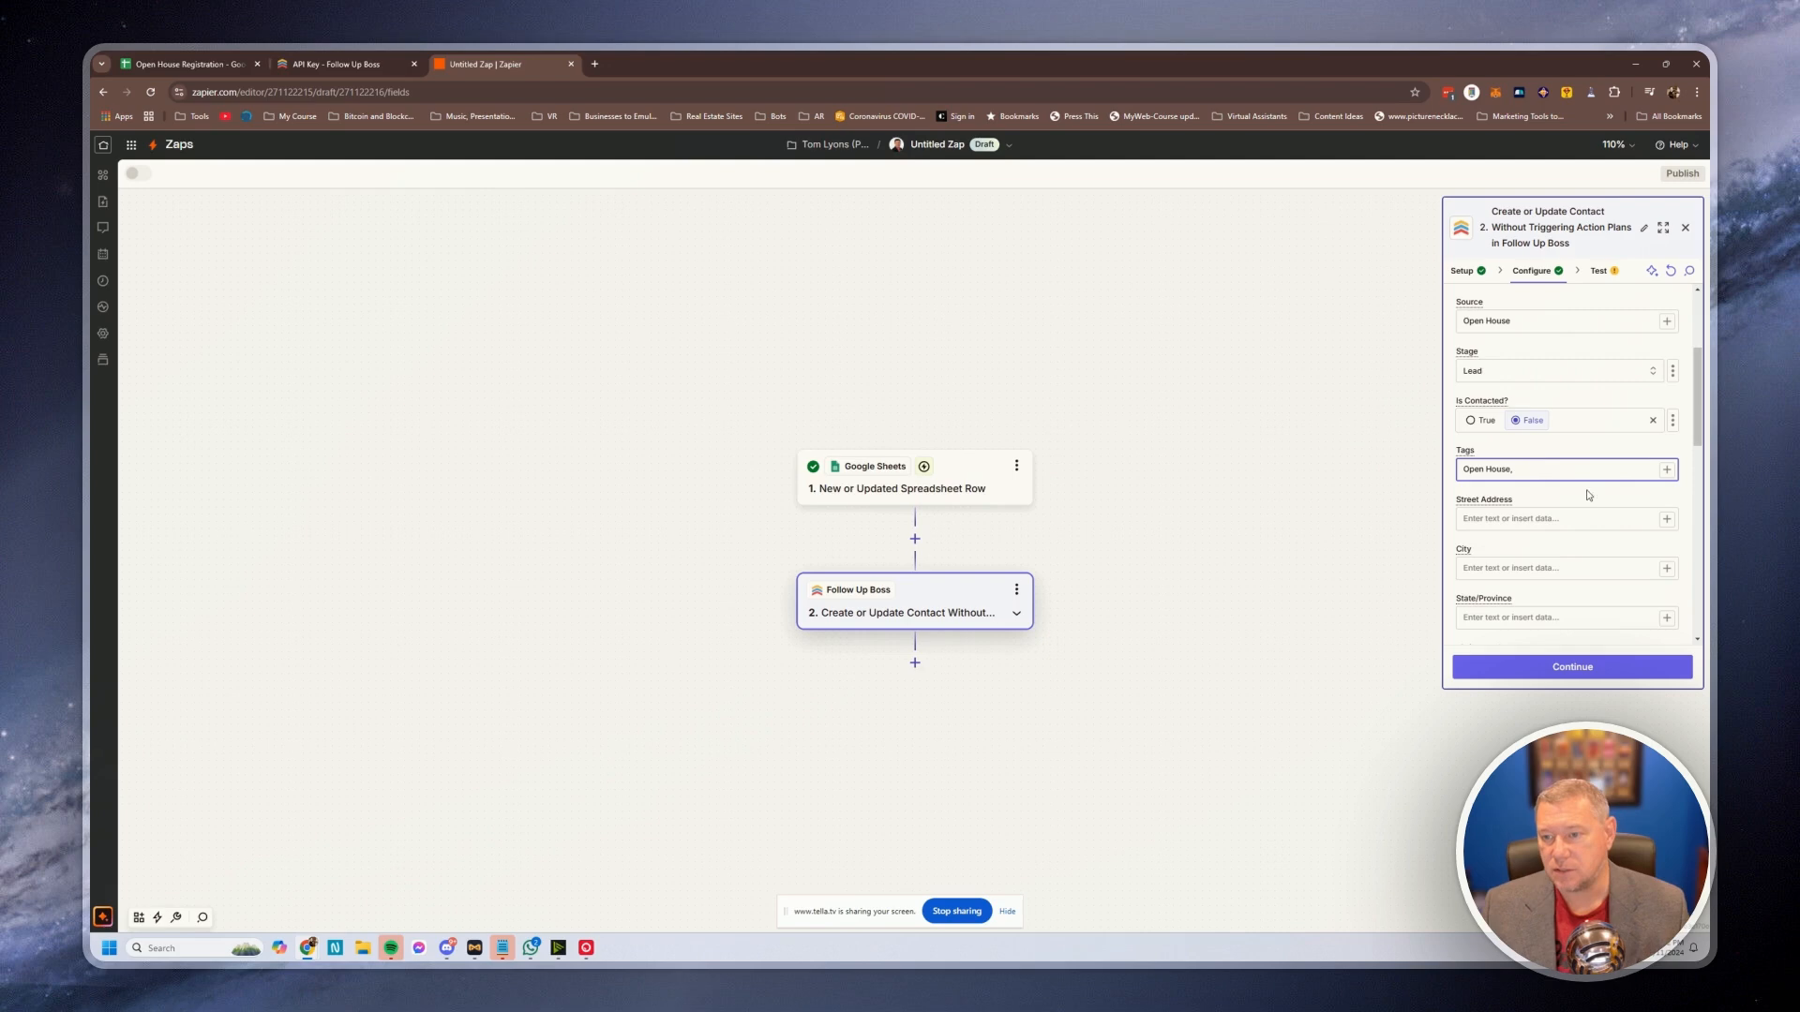
left_click(1666, 469)
scroll(1290, 724, "down", 2)
left_click(1266, 762)
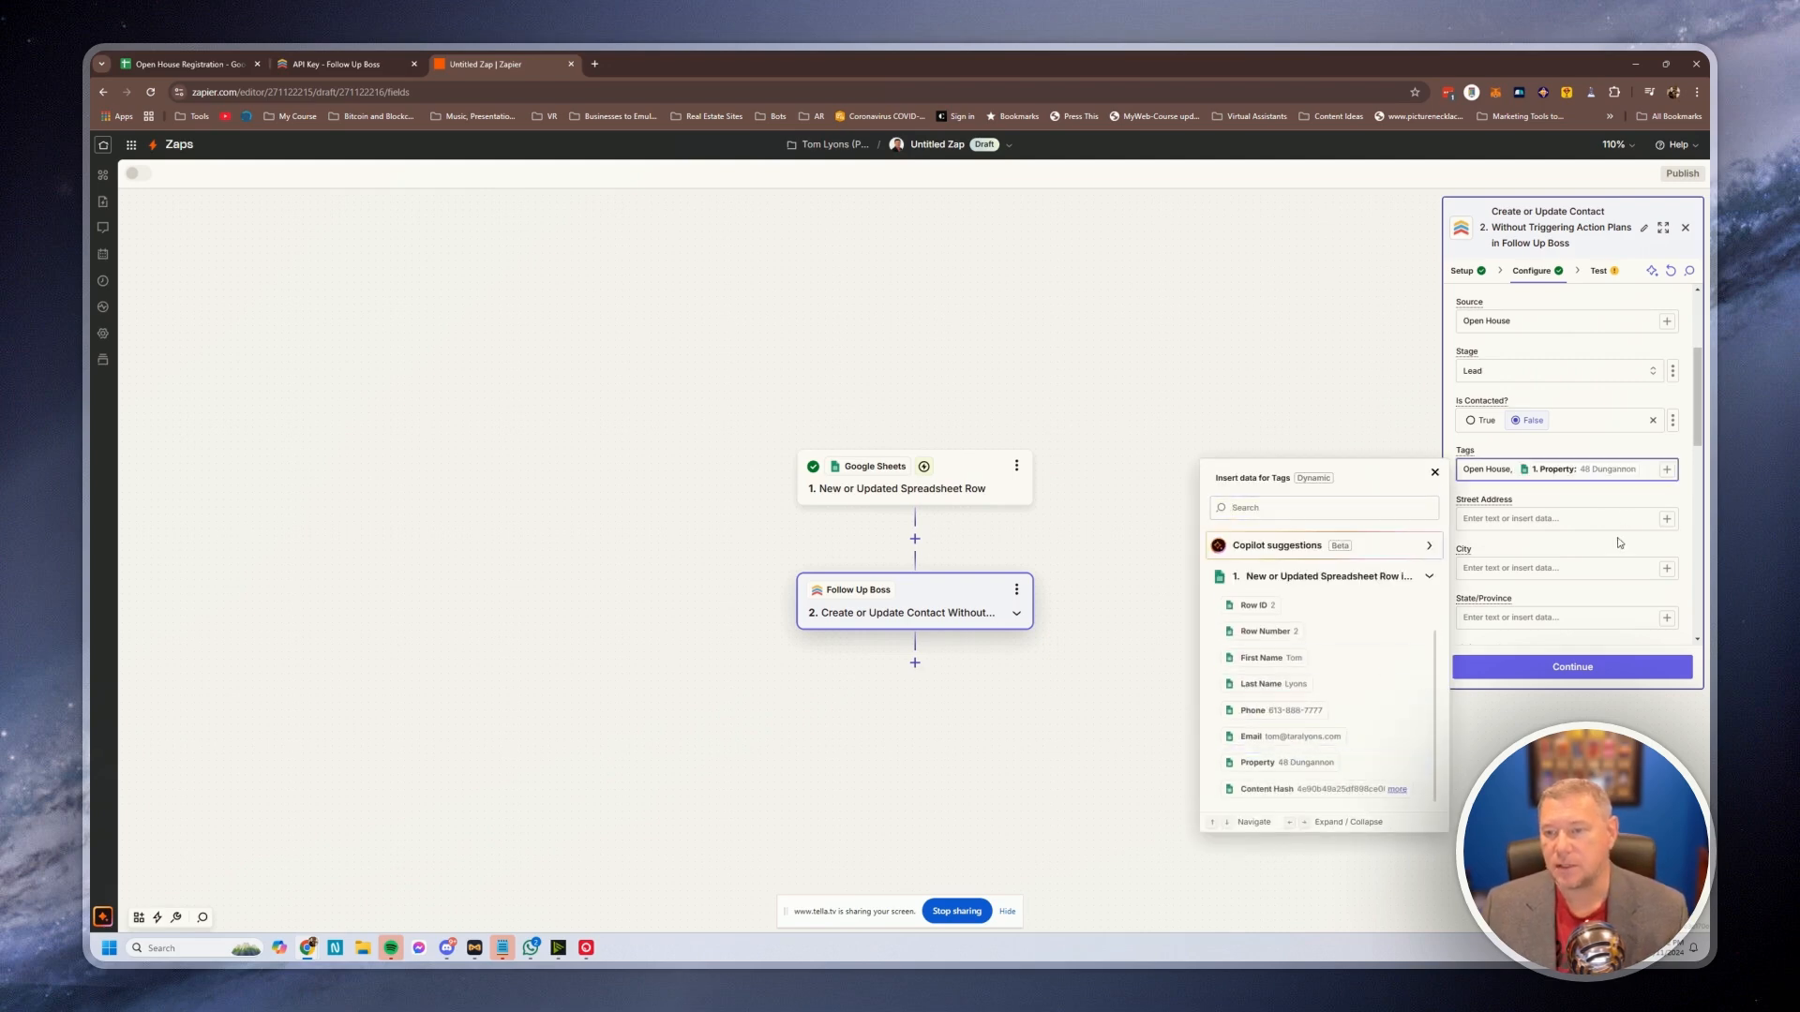
left_click(1608, 500)
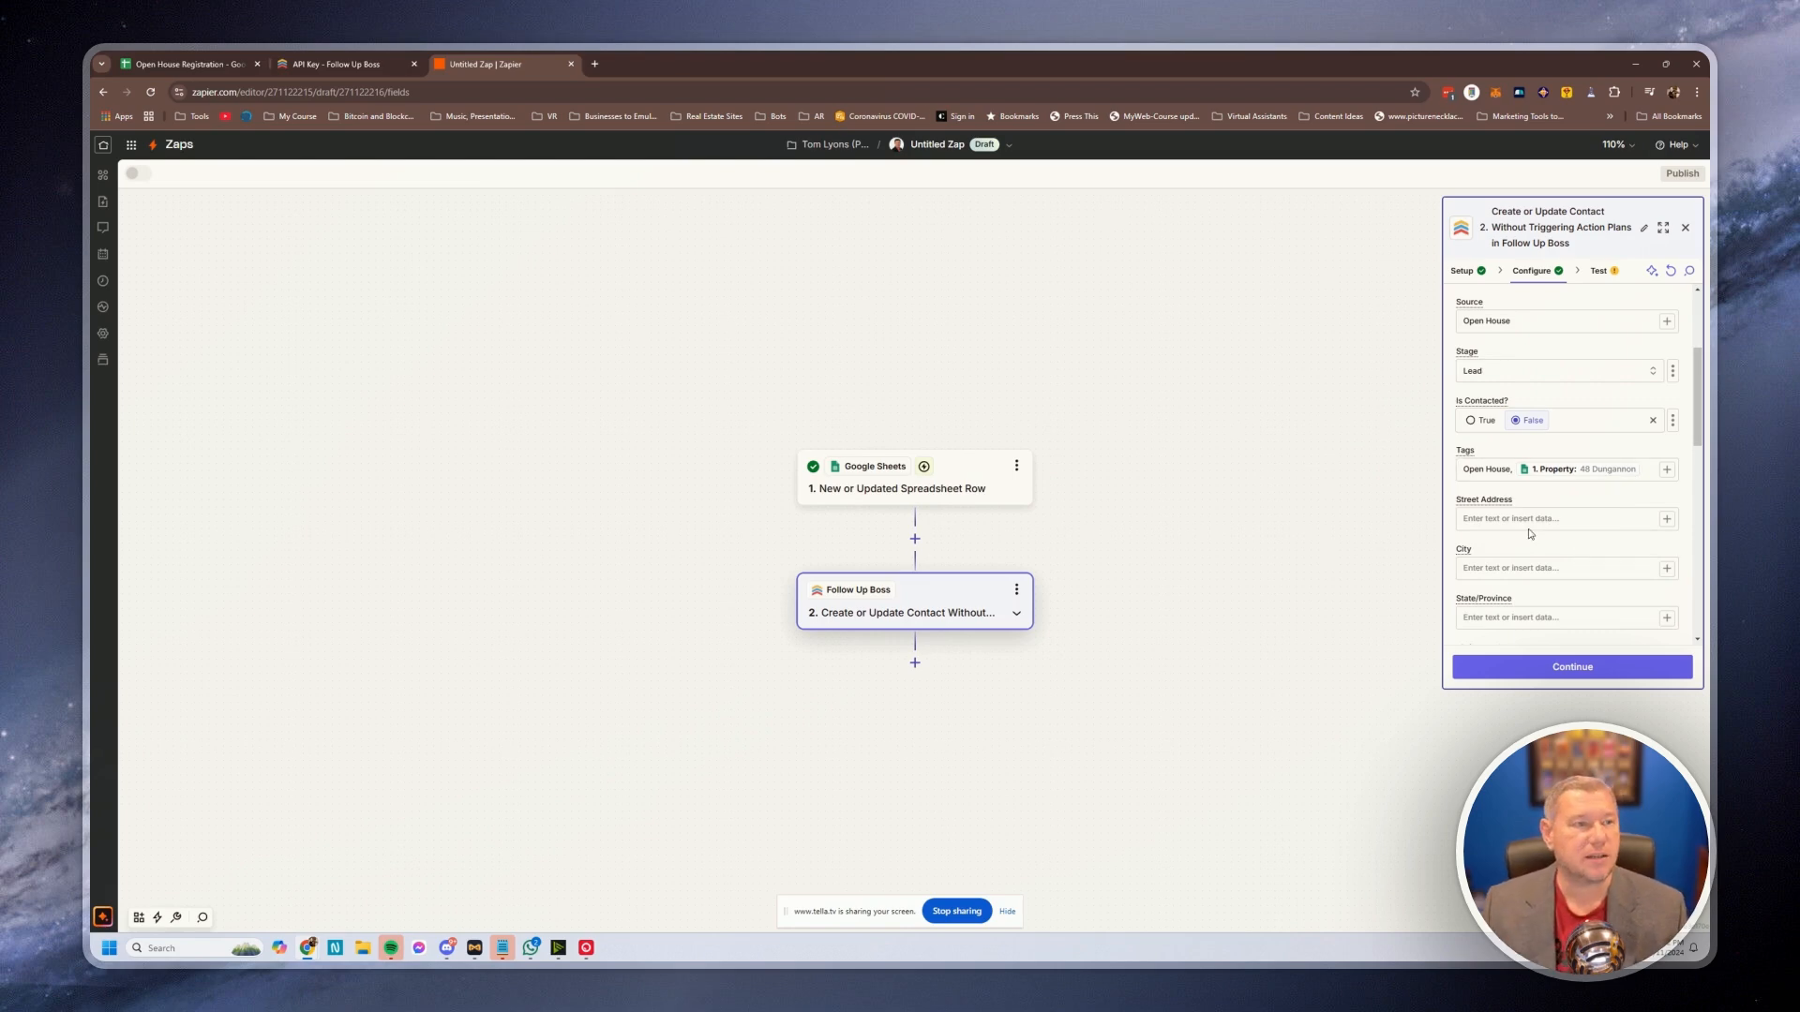
left_click(189, 65)
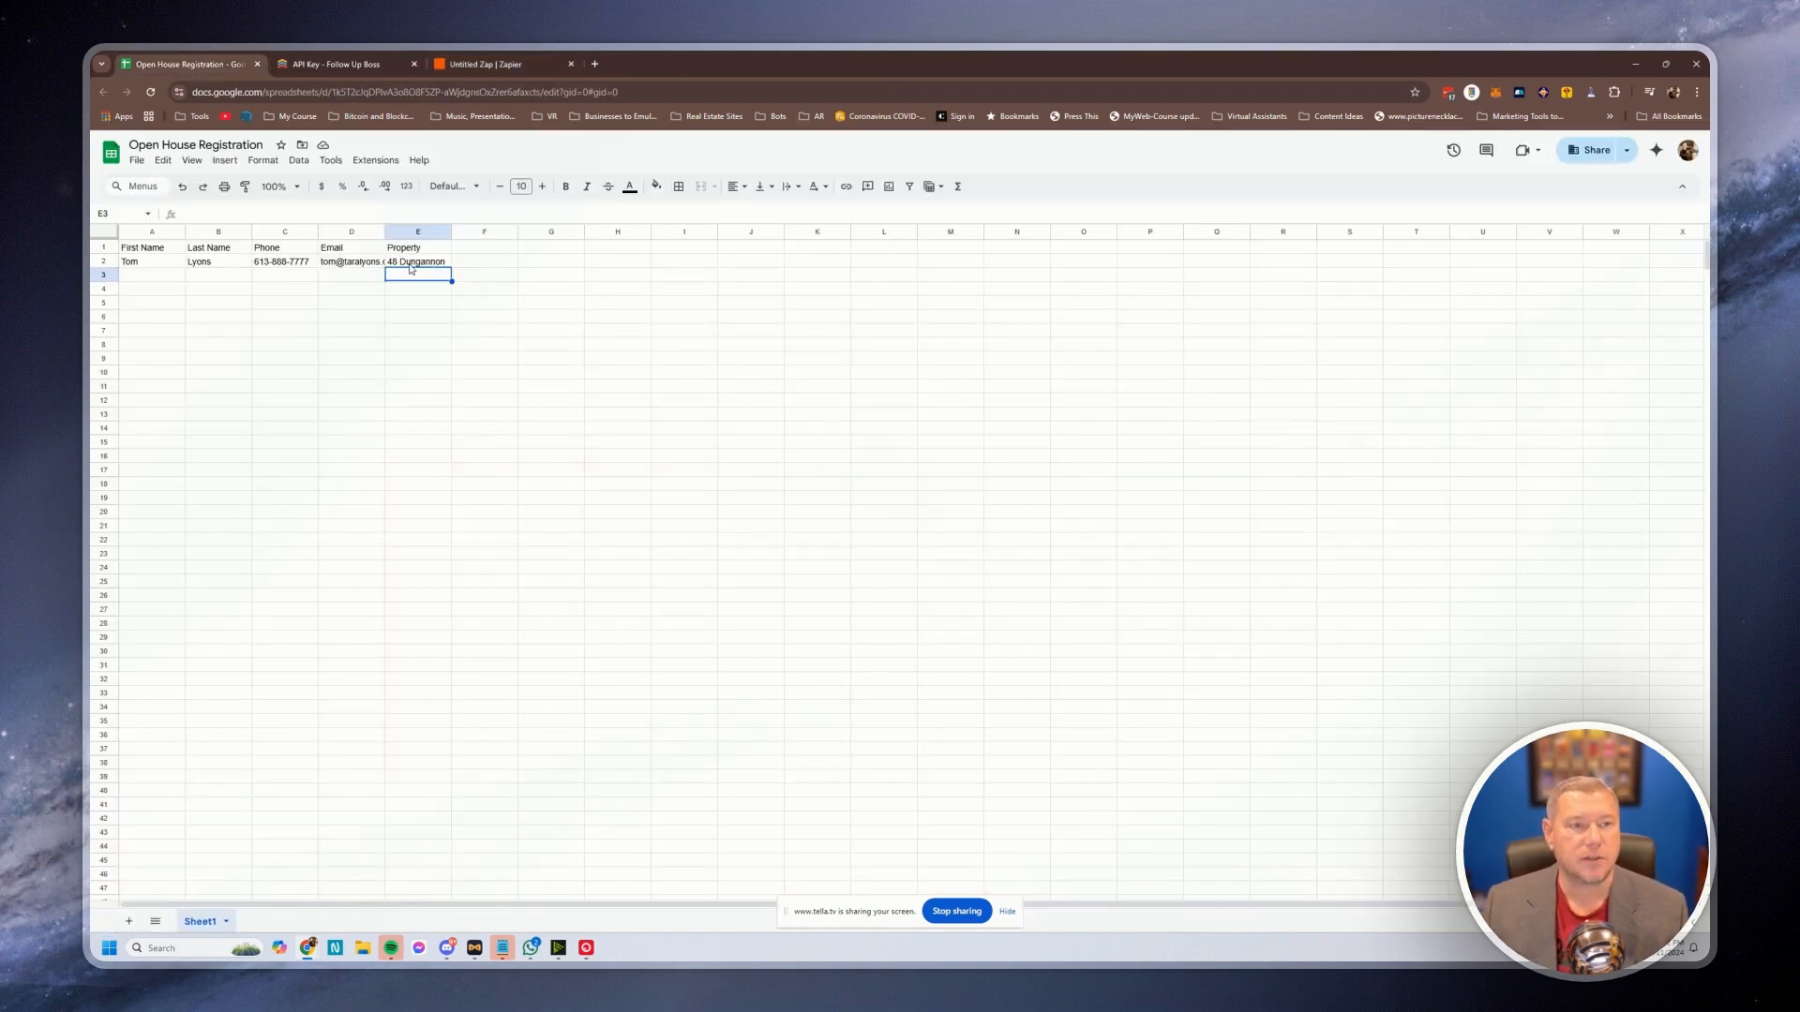
left_click(480, 66)
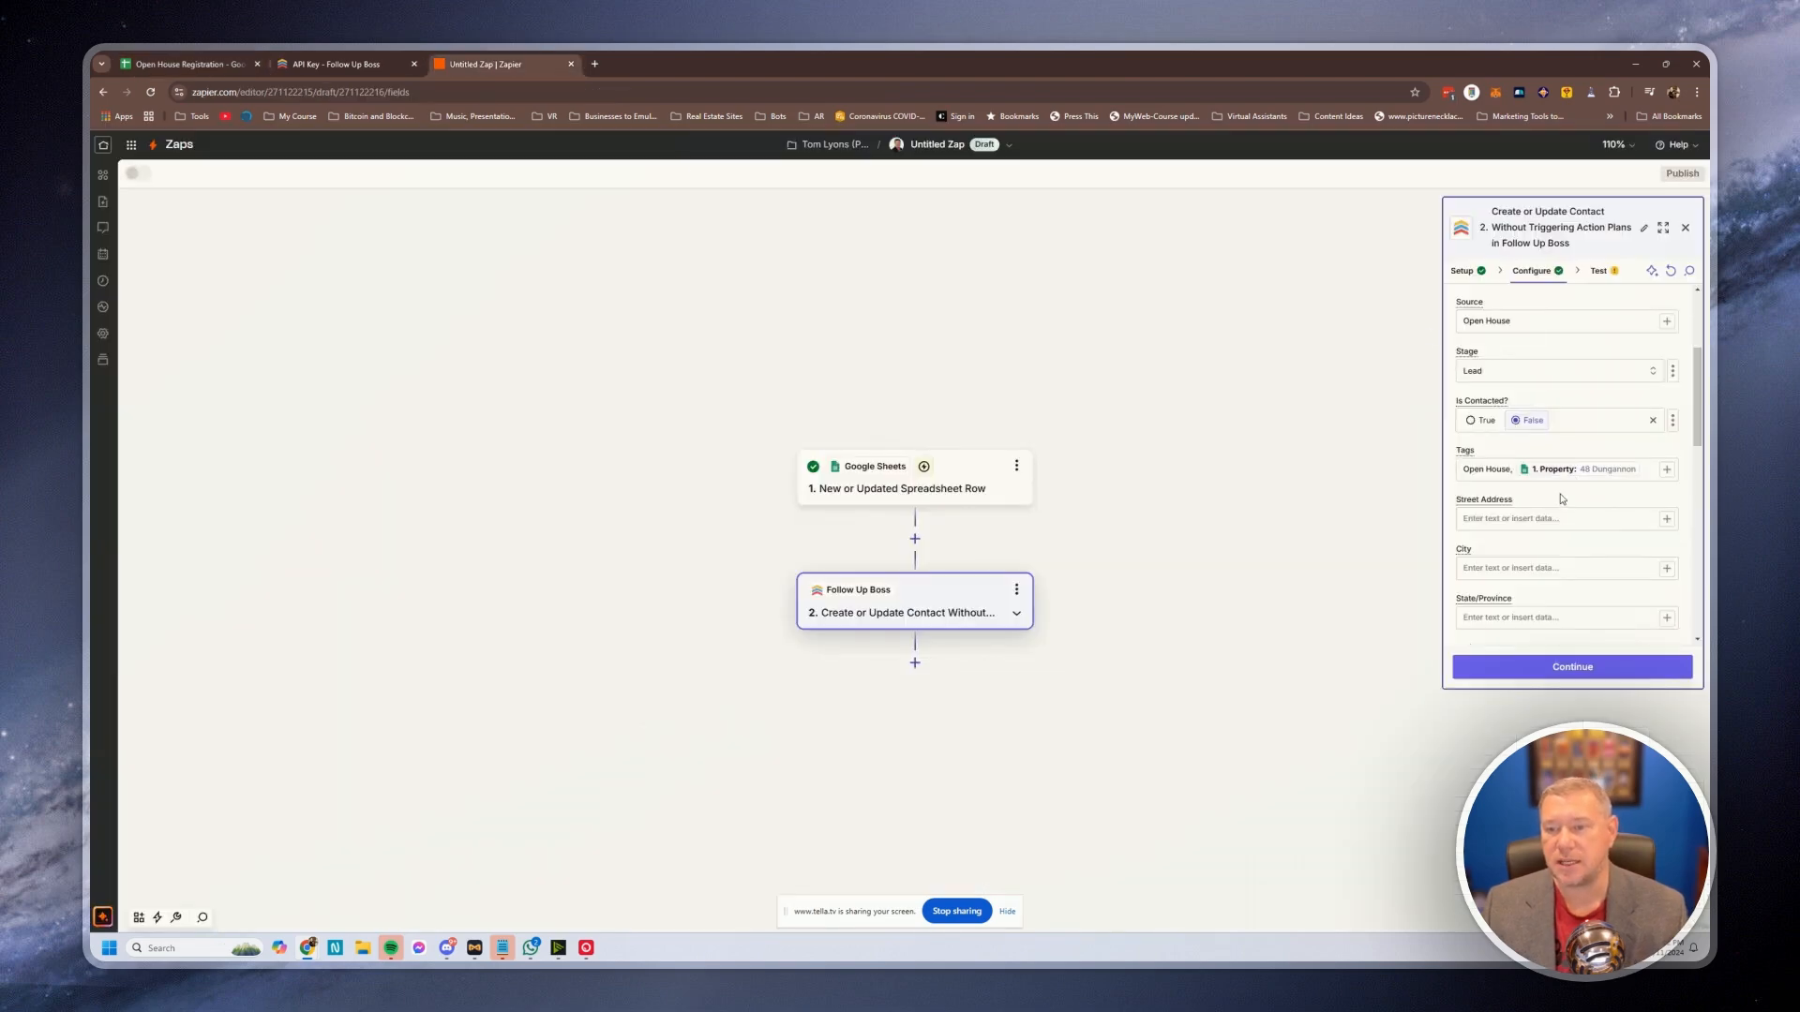
Test the contact step so a sample contact is sent to Follow Up Boss, then view Follow Up Boss
scroll(1551, 497, "down", 2)
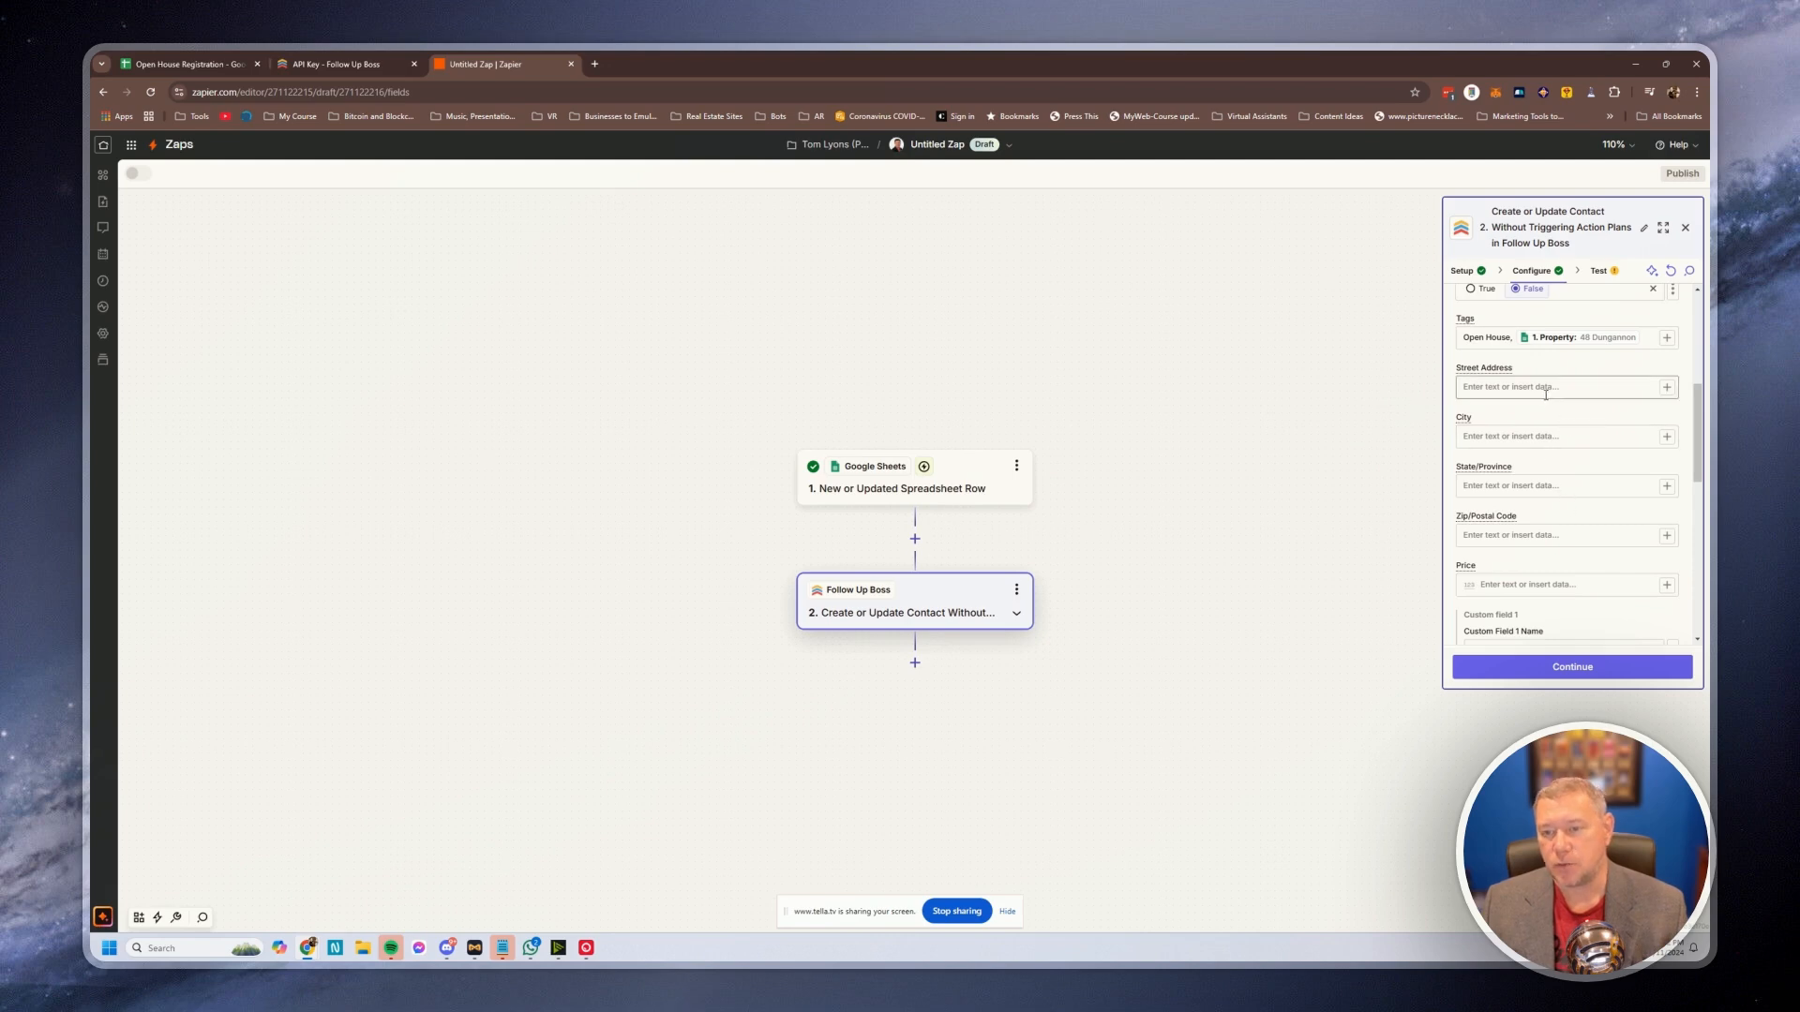
scroll(1538, 589, "down", 4)
scroll(1542, 539, "down", 5)
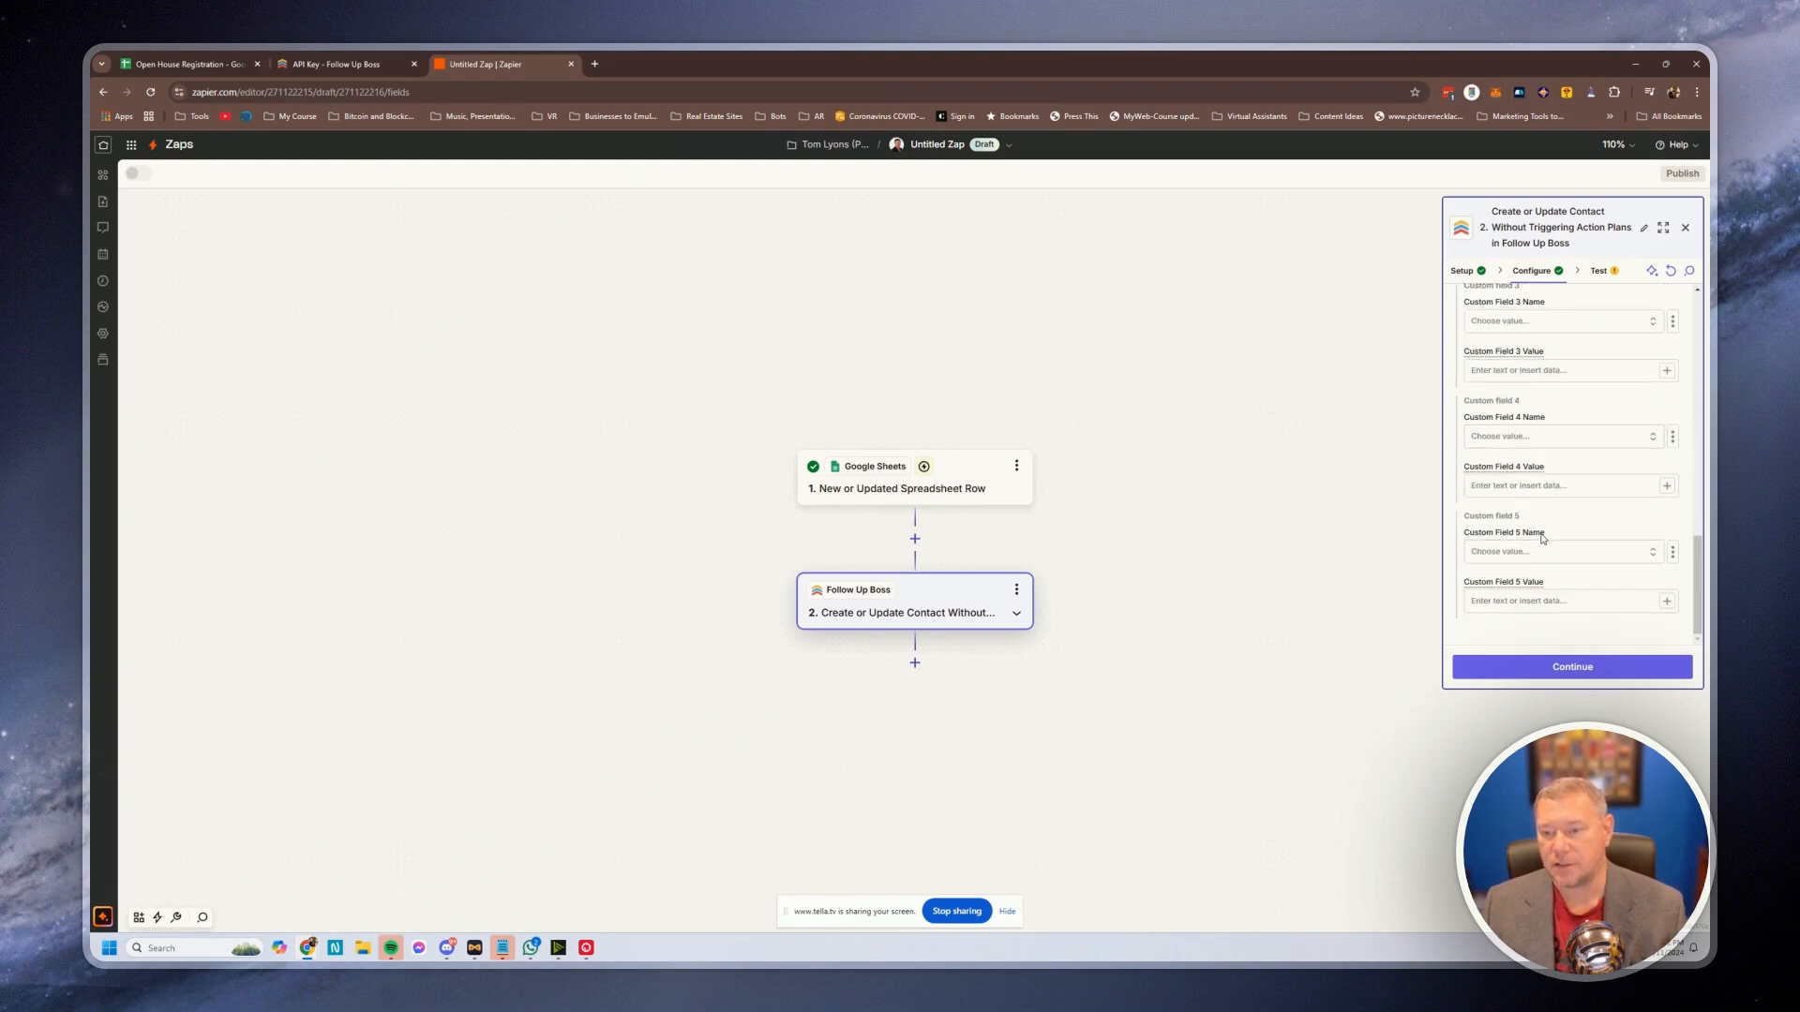
left_click(1560, 669)
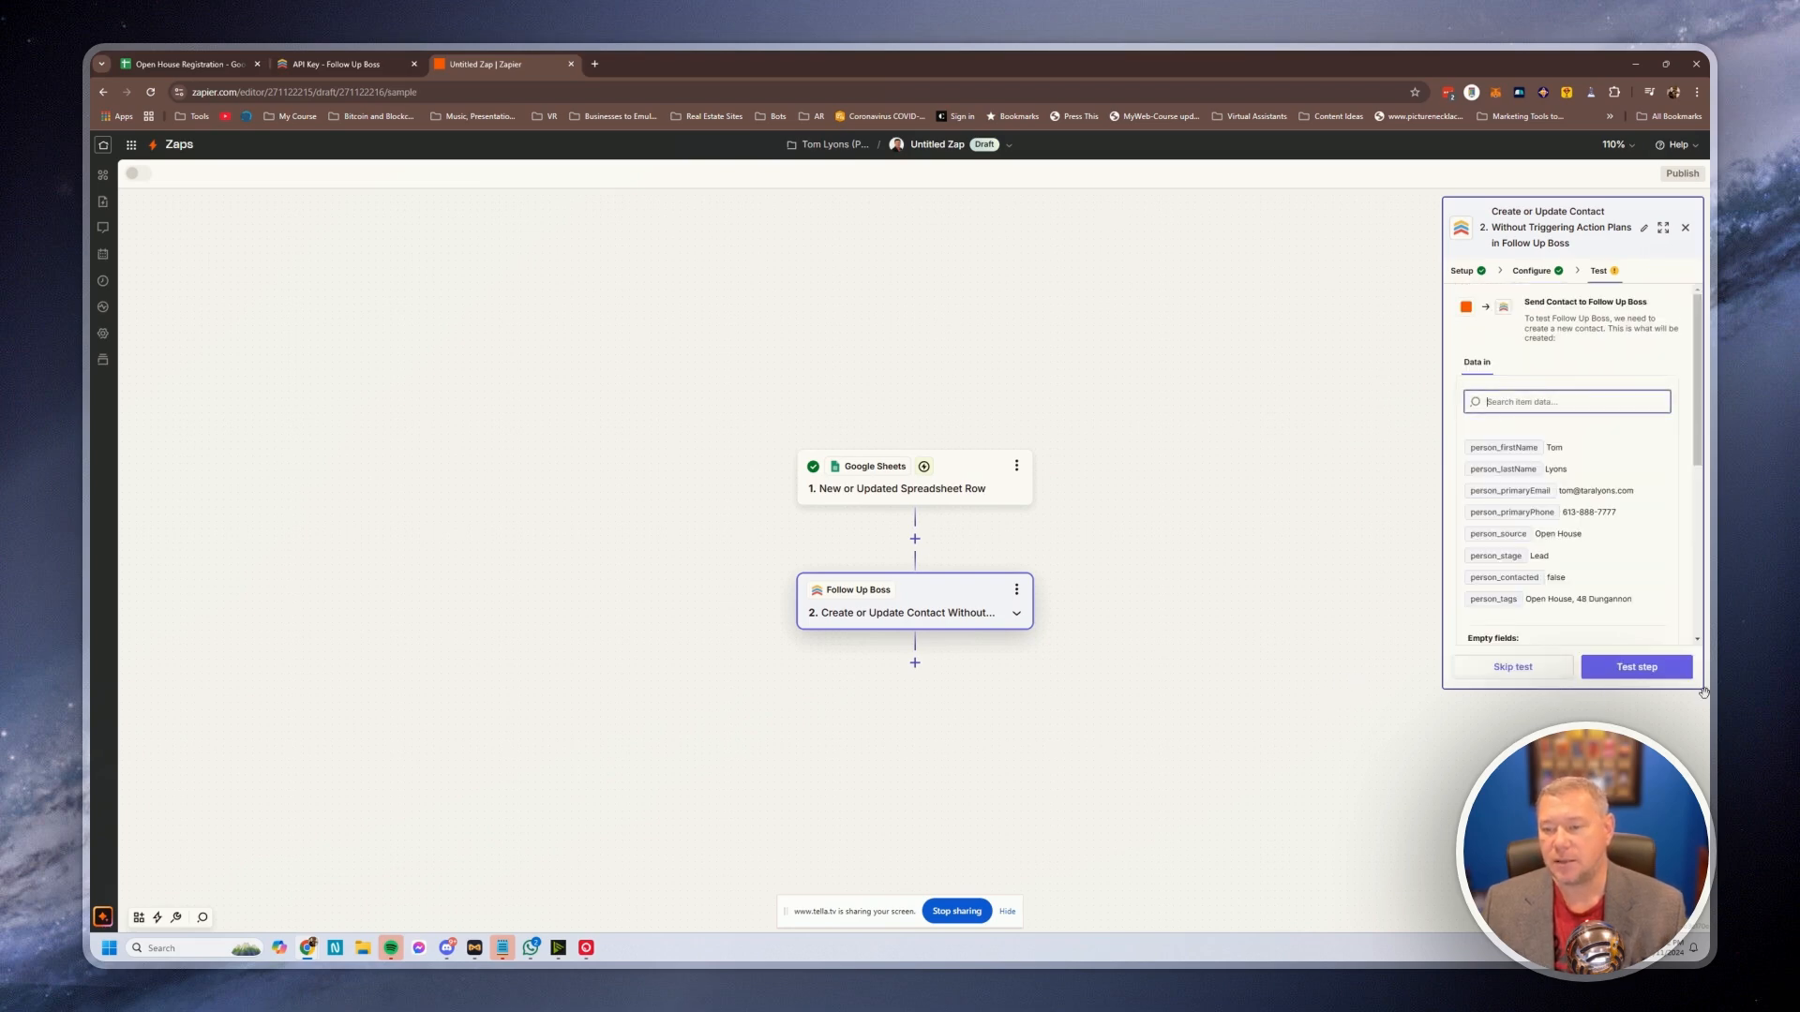
left_click(1622, 667)
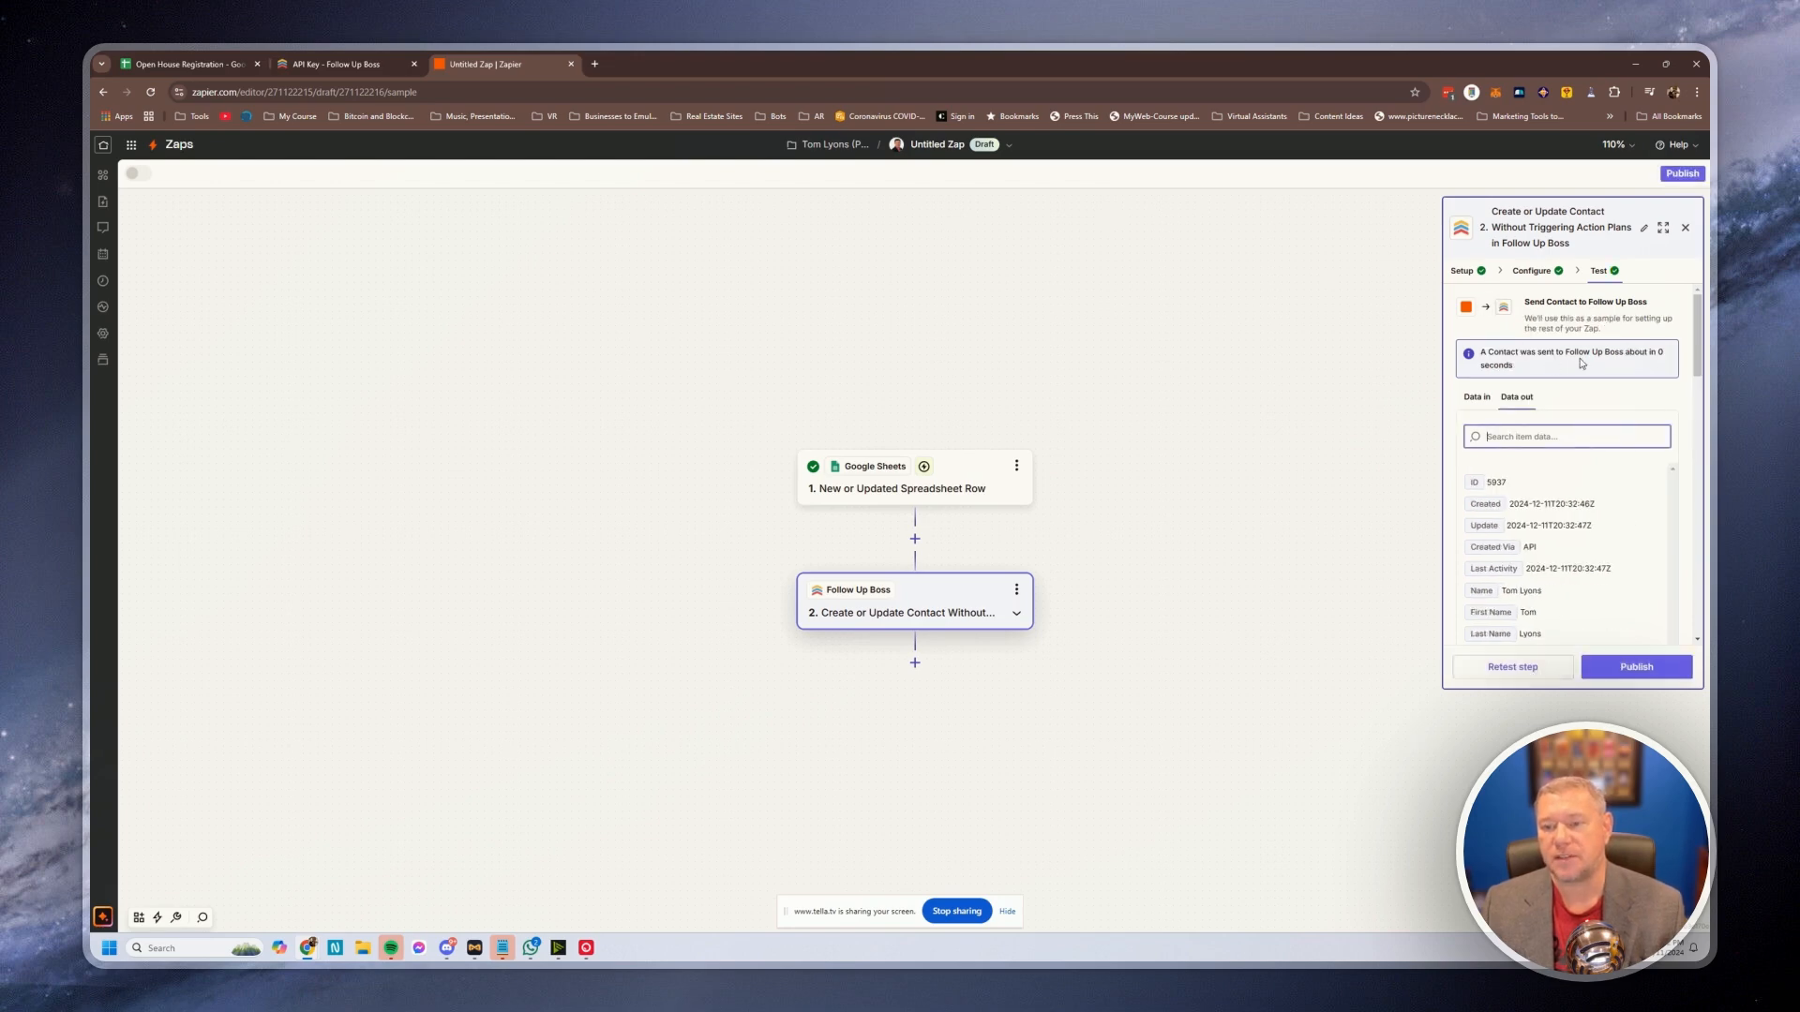
left_click(318, 65)
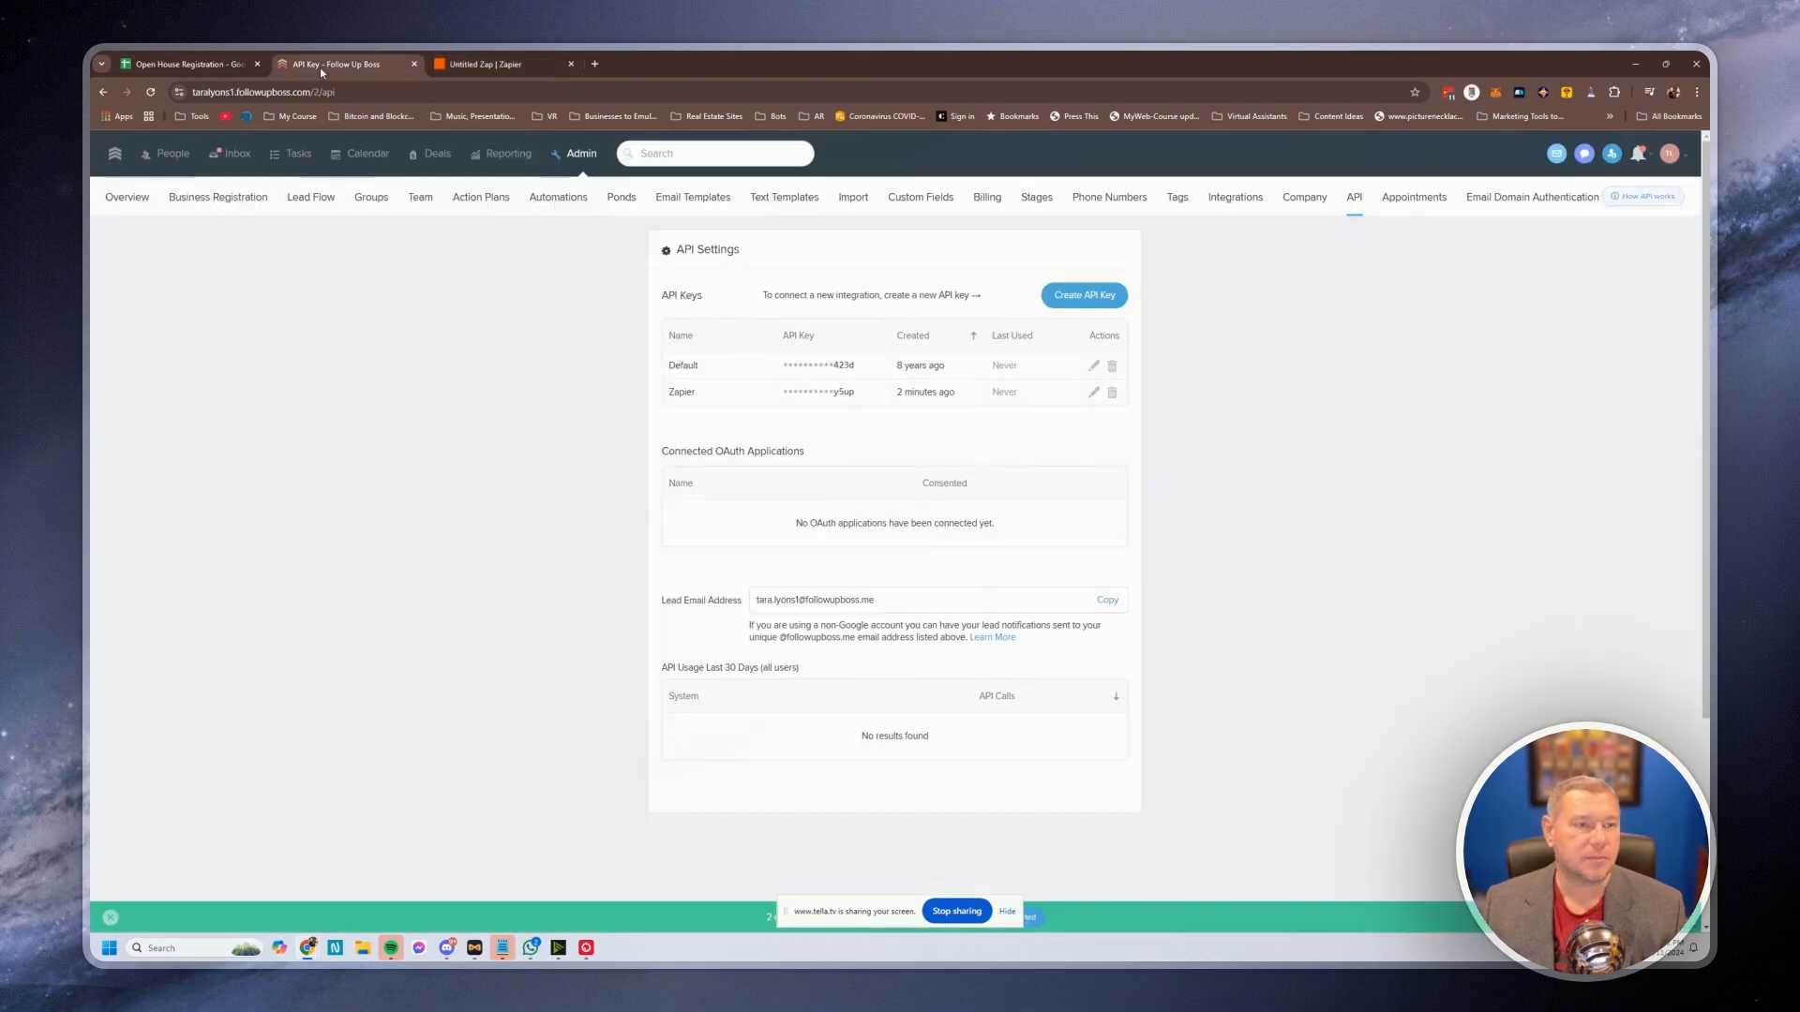
left_click(172, 155)
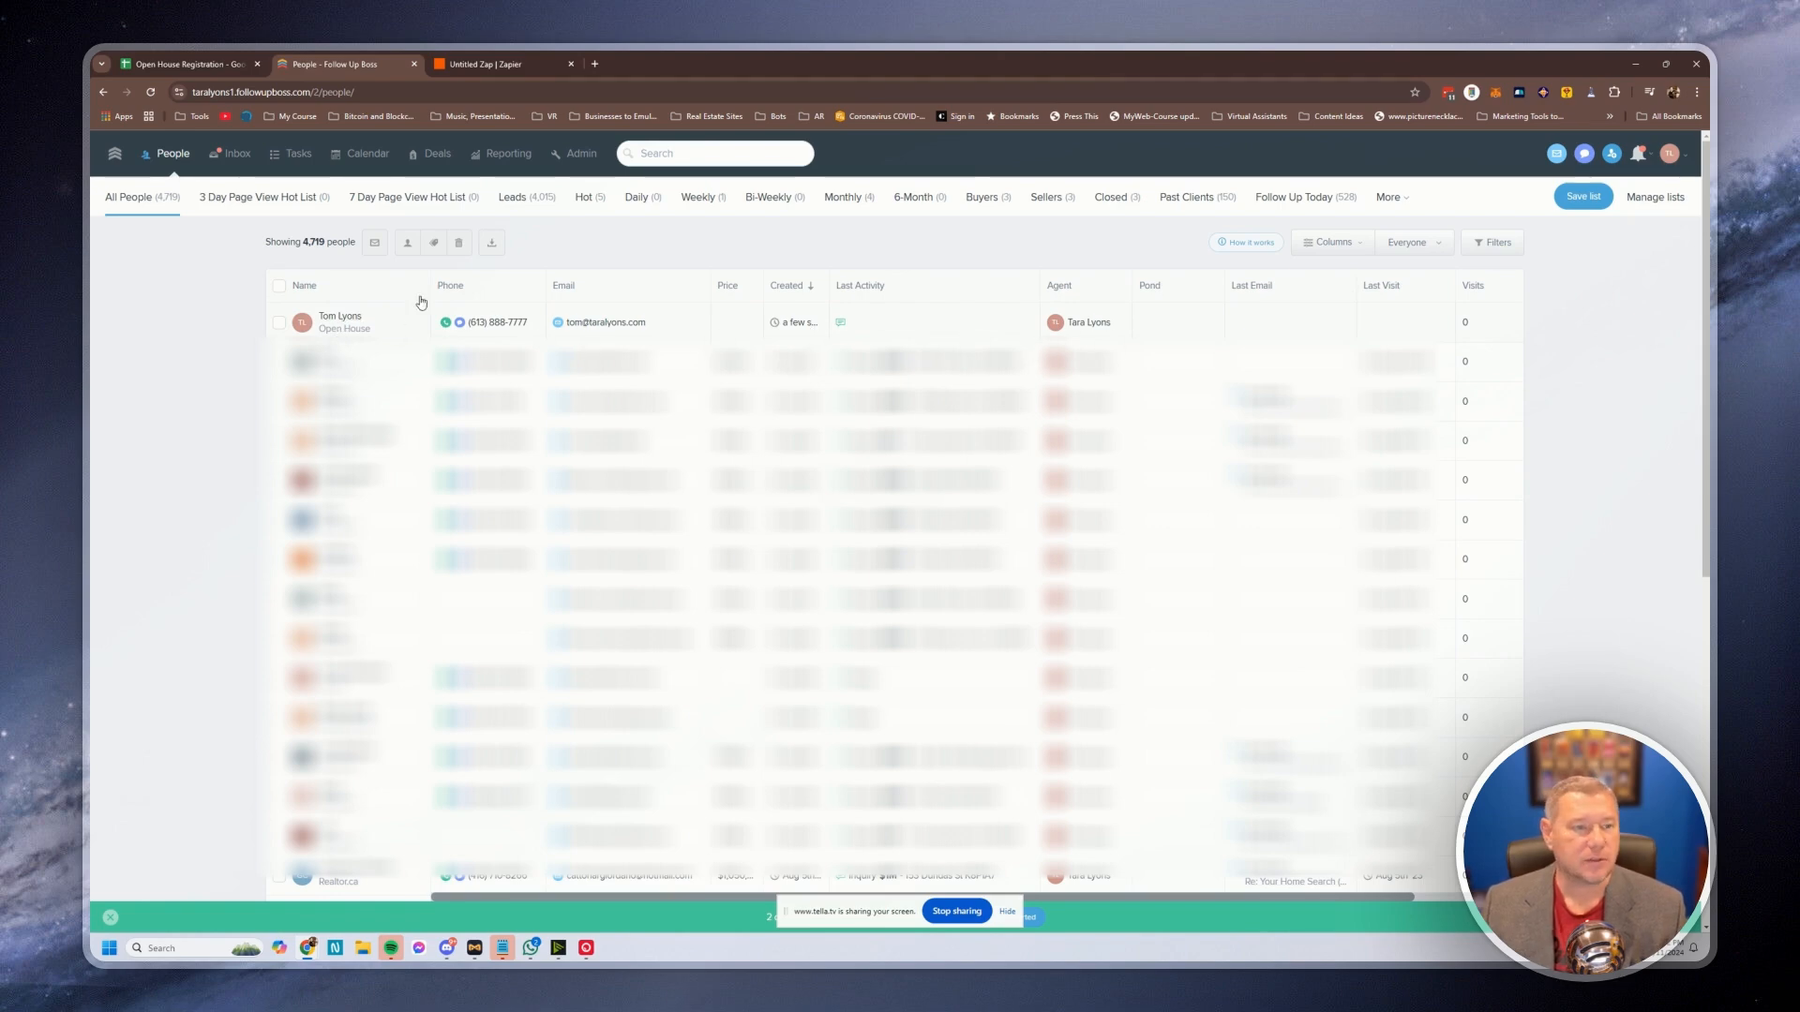
left_click(340, 318)
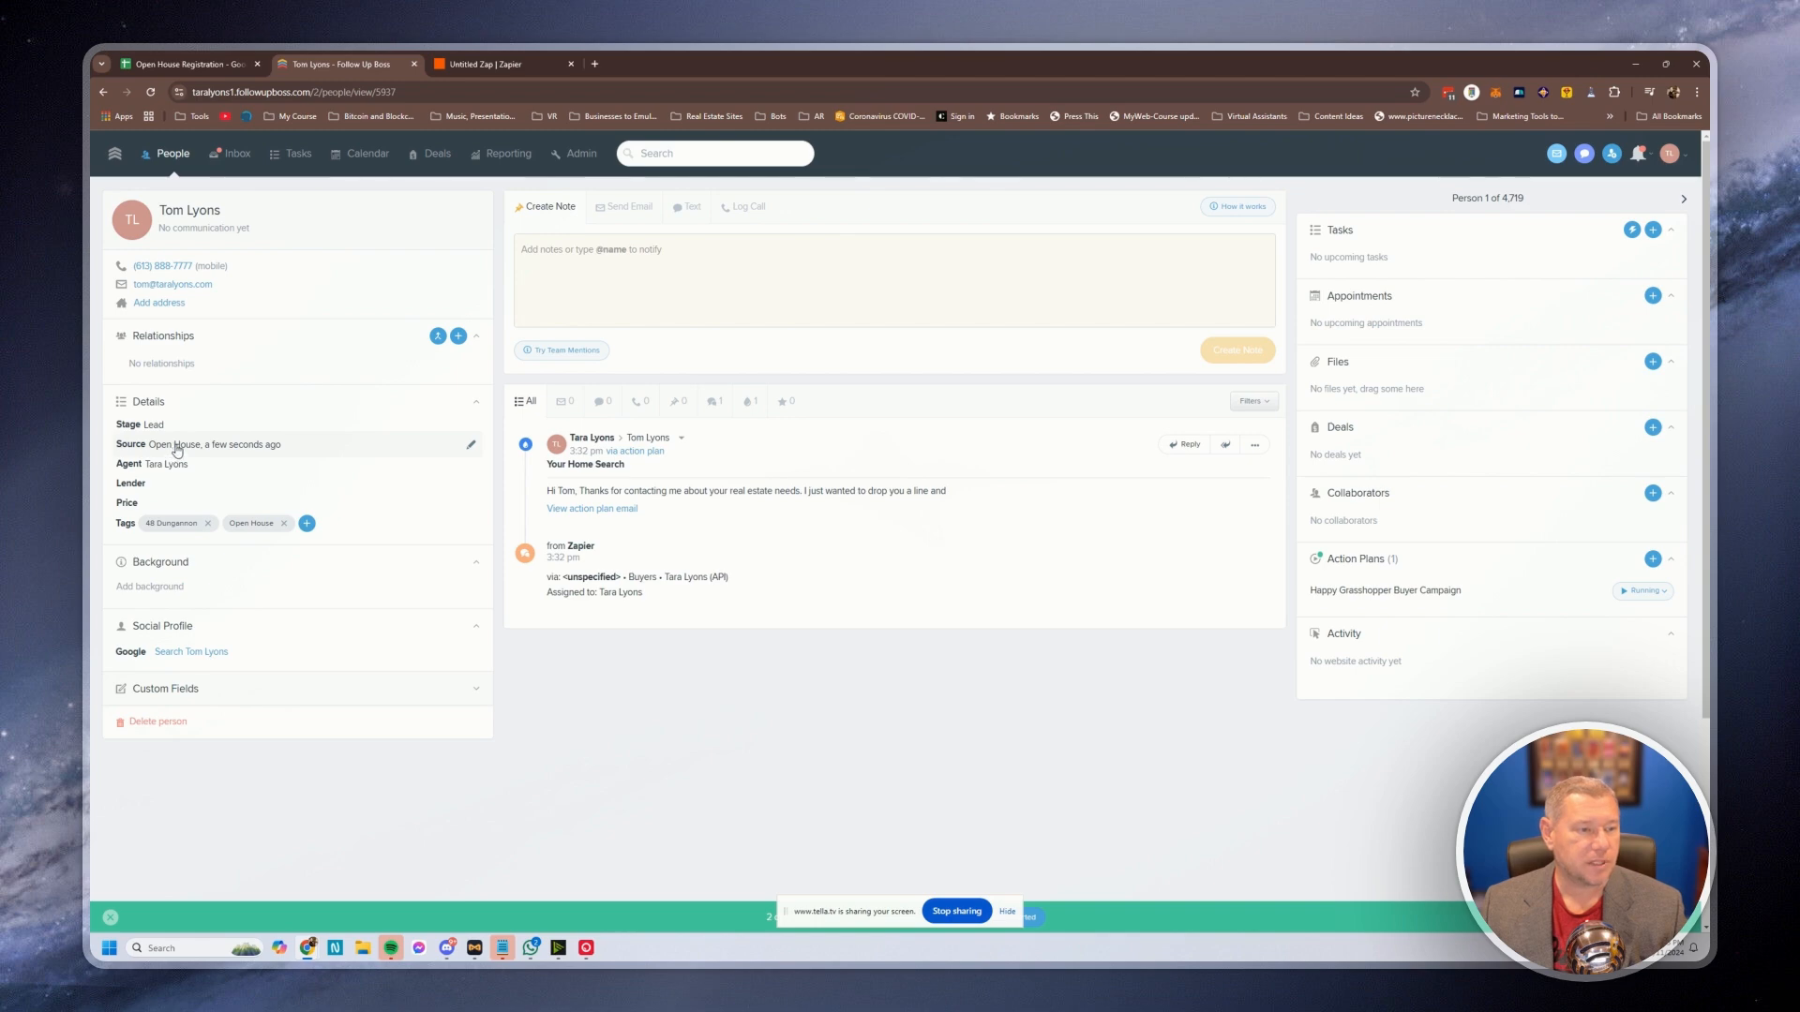
left_click_drag(552, 490, 1148, 600)
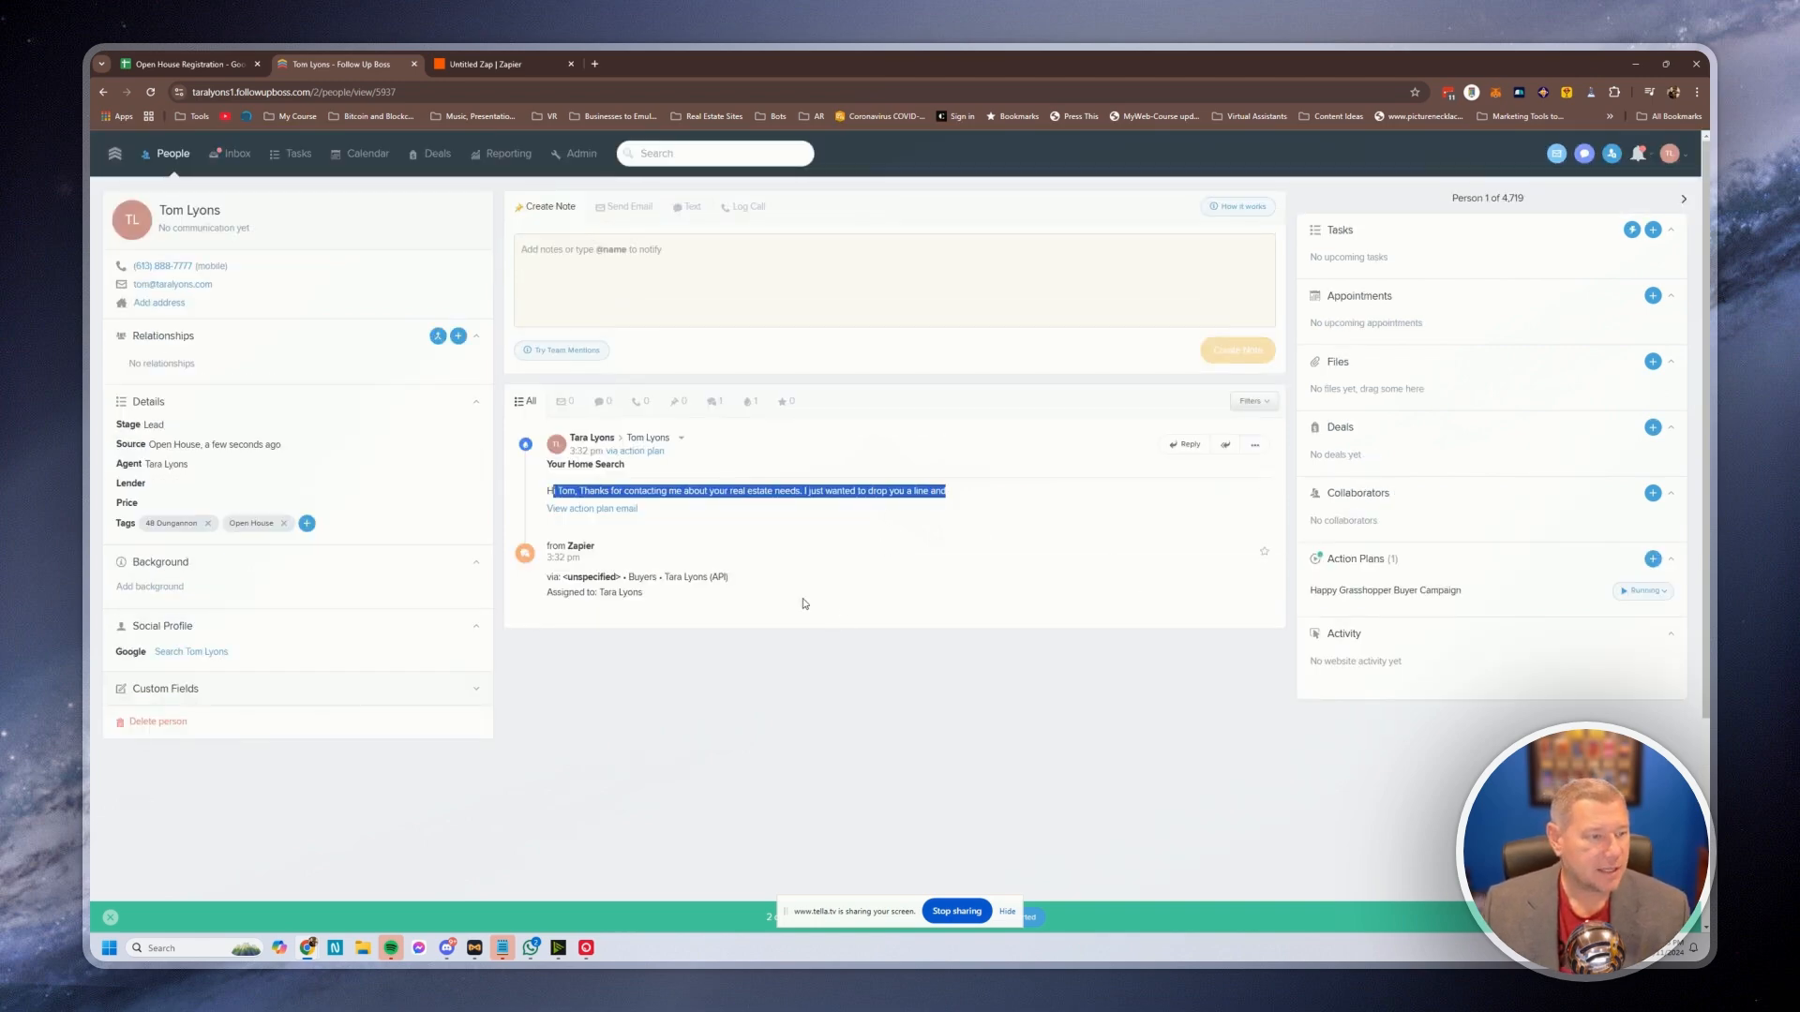
mouse_move(168, 537)
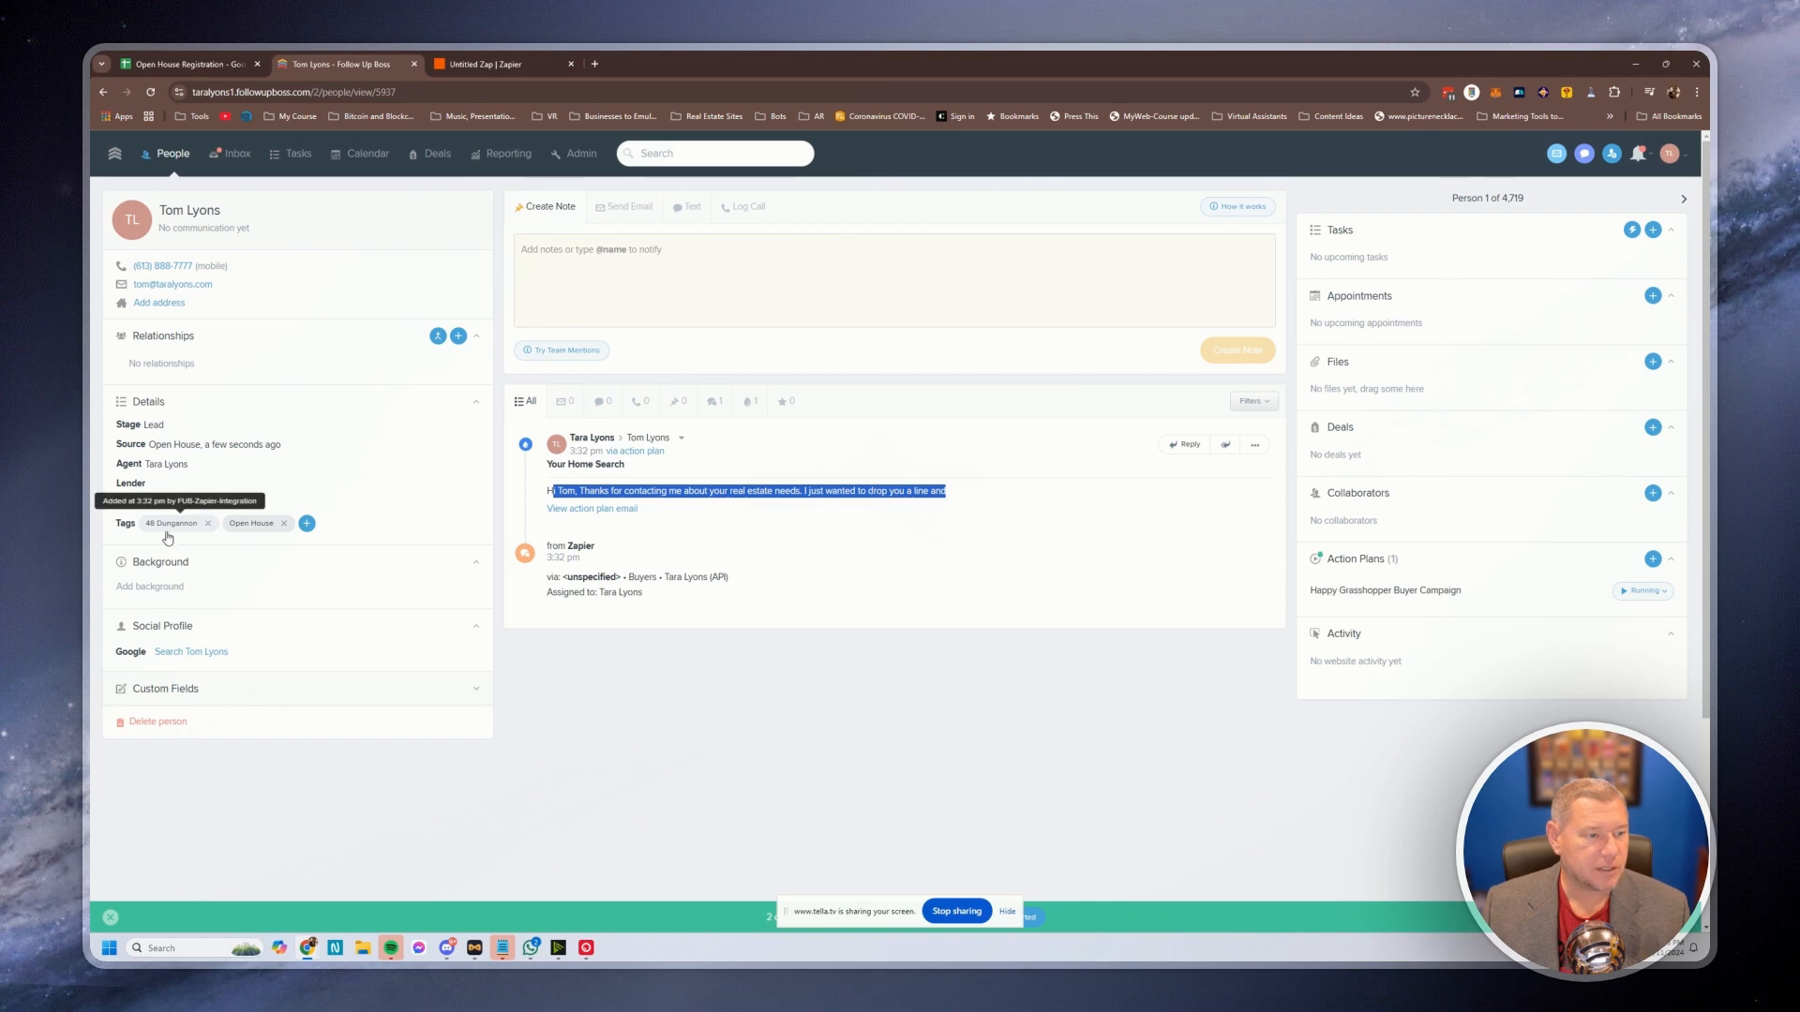
mouse_move(249, 534)
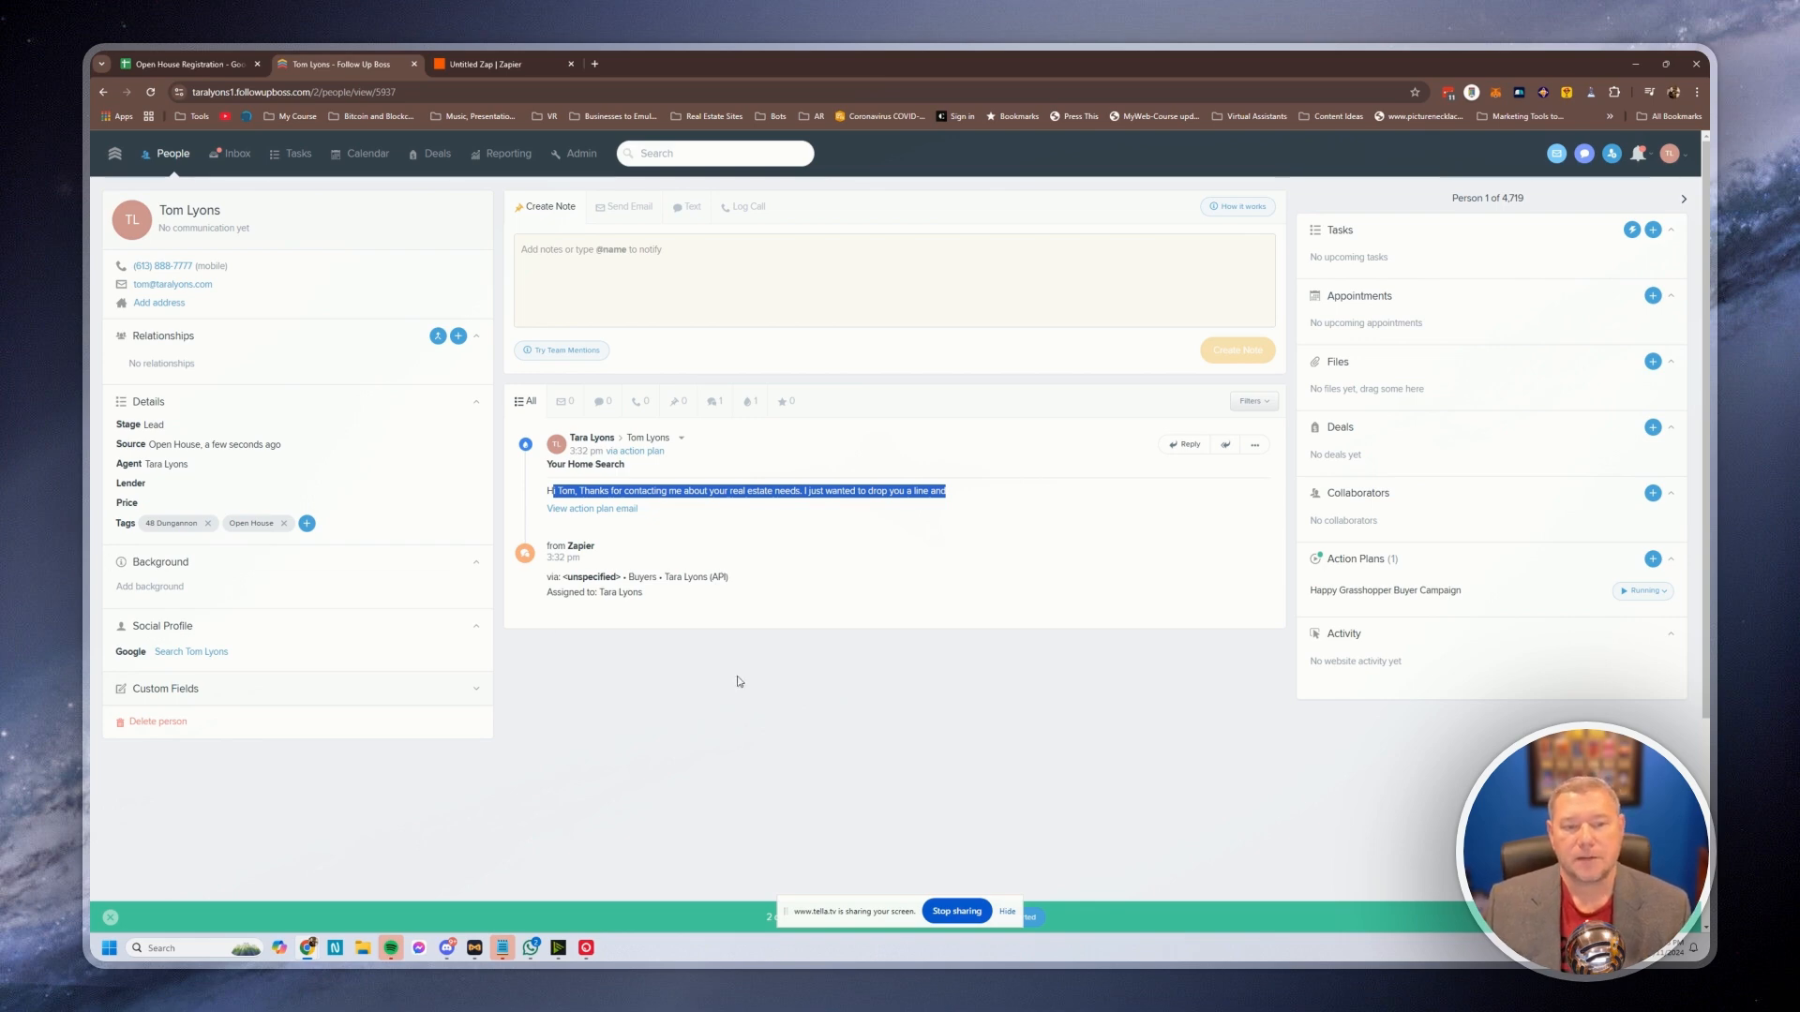
left_click(803, 689)
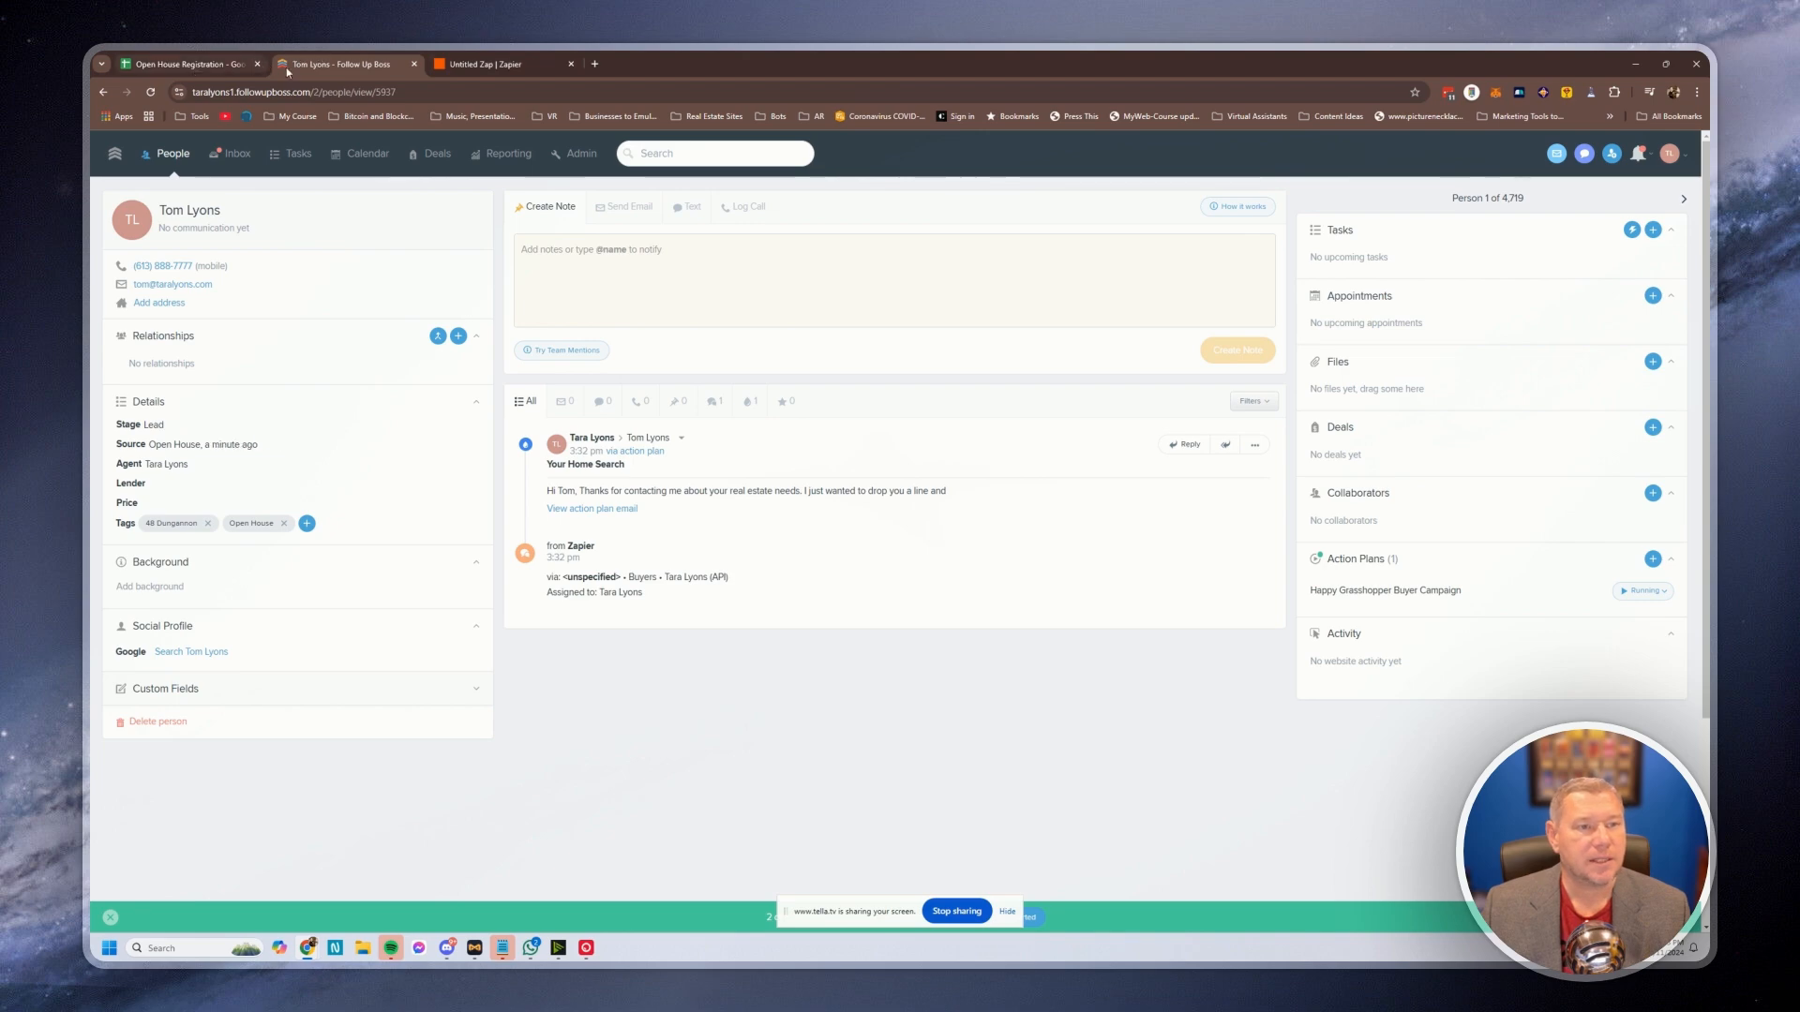
left_click(474, 67)
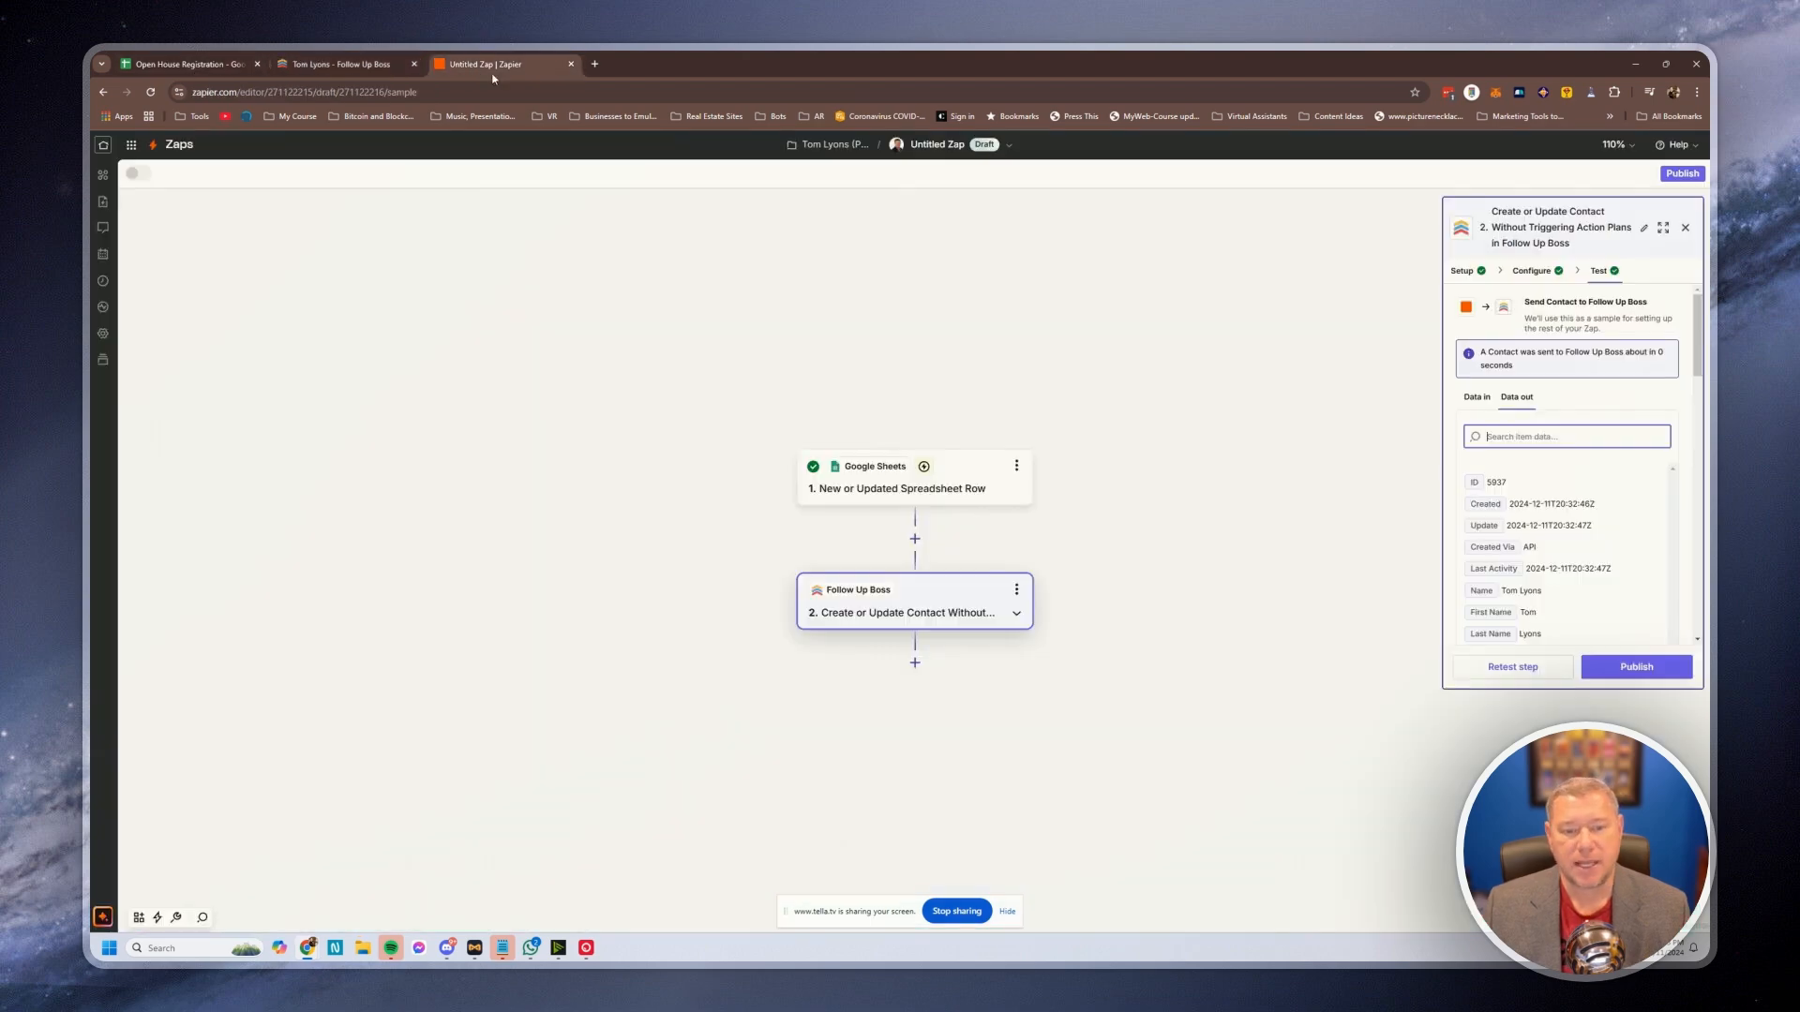
Add a Follow Up Boss step with the event 'Apply an Action Plan to a Contact' after step 2
left_click(915, 664)
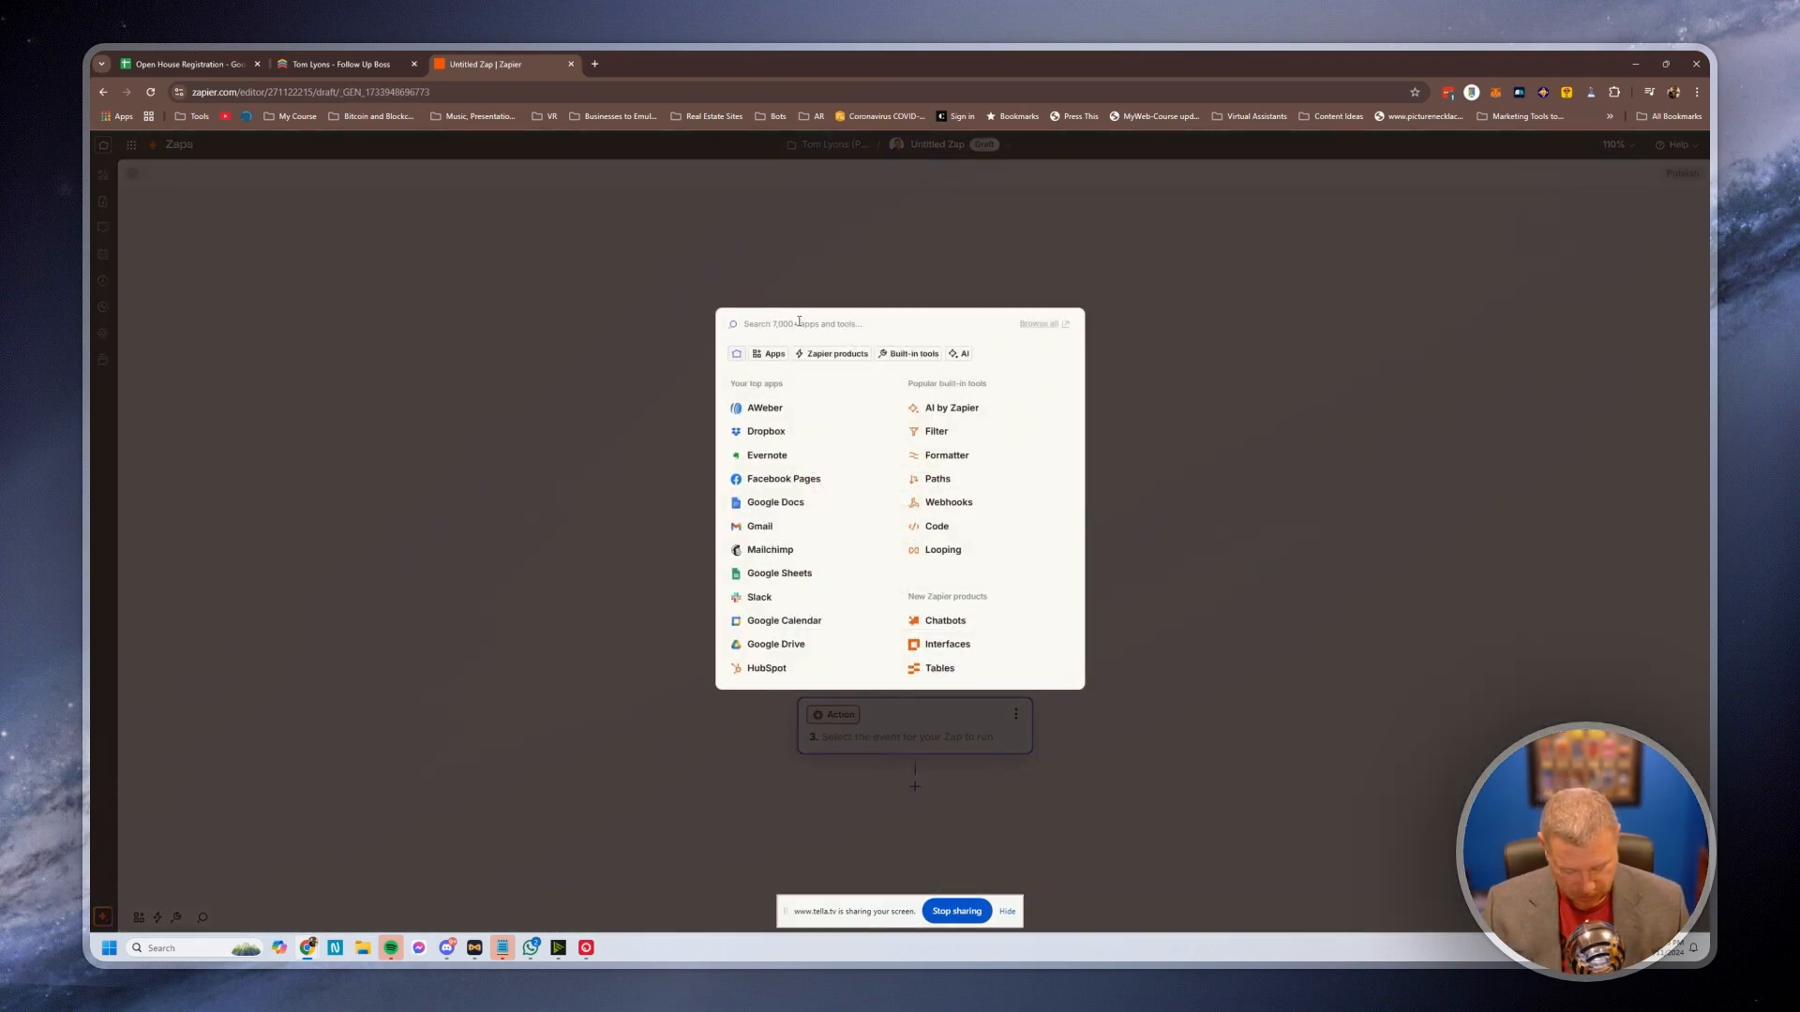
type("follow")
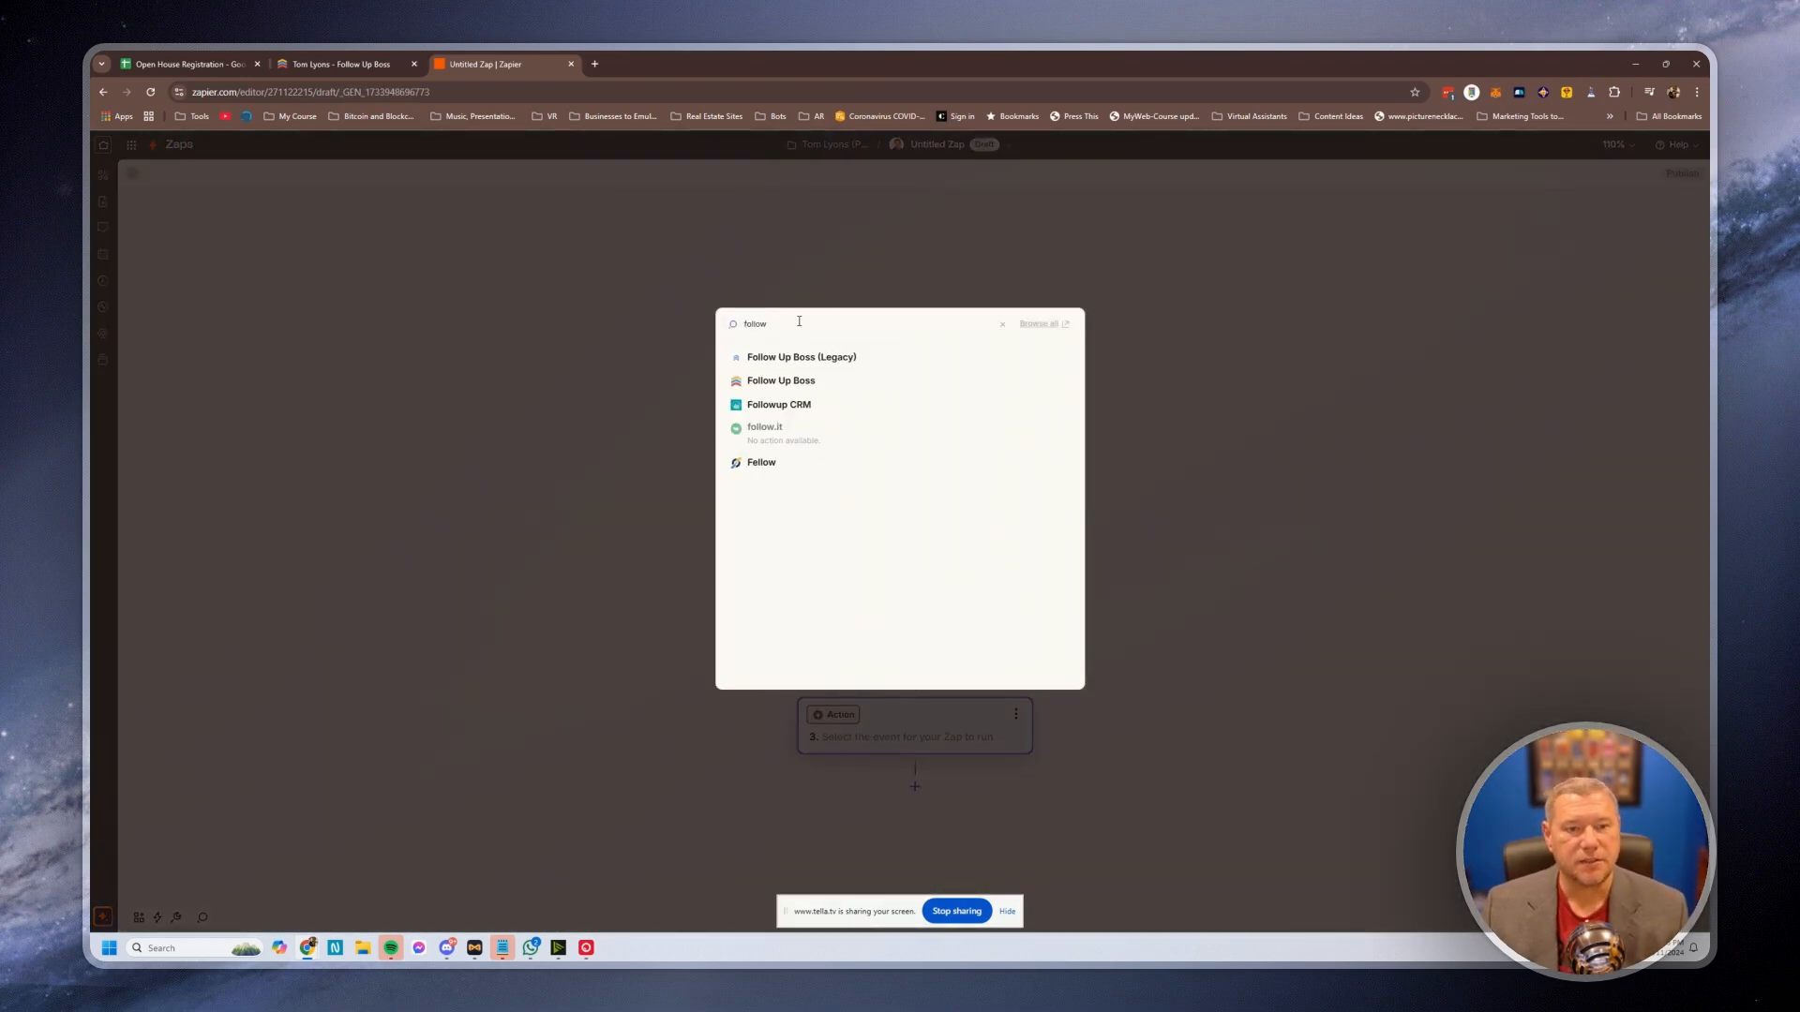
left_click(786, 379)
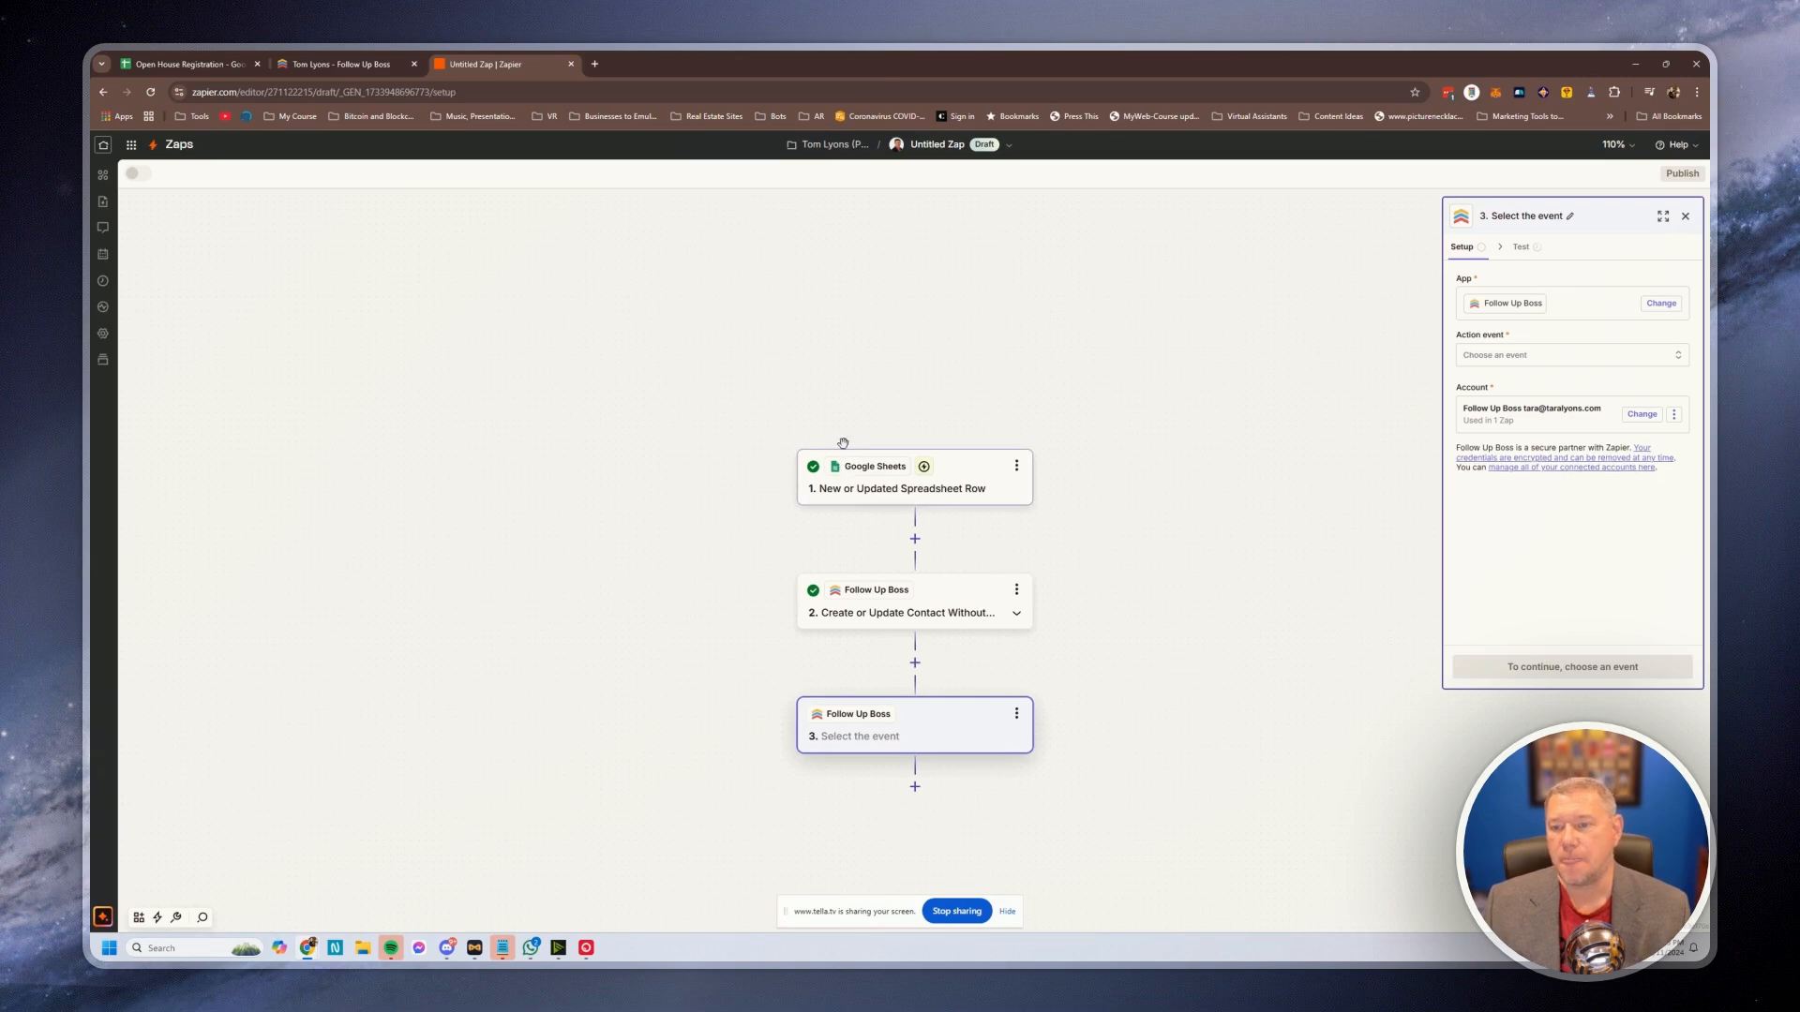
left_click(1516, 360)
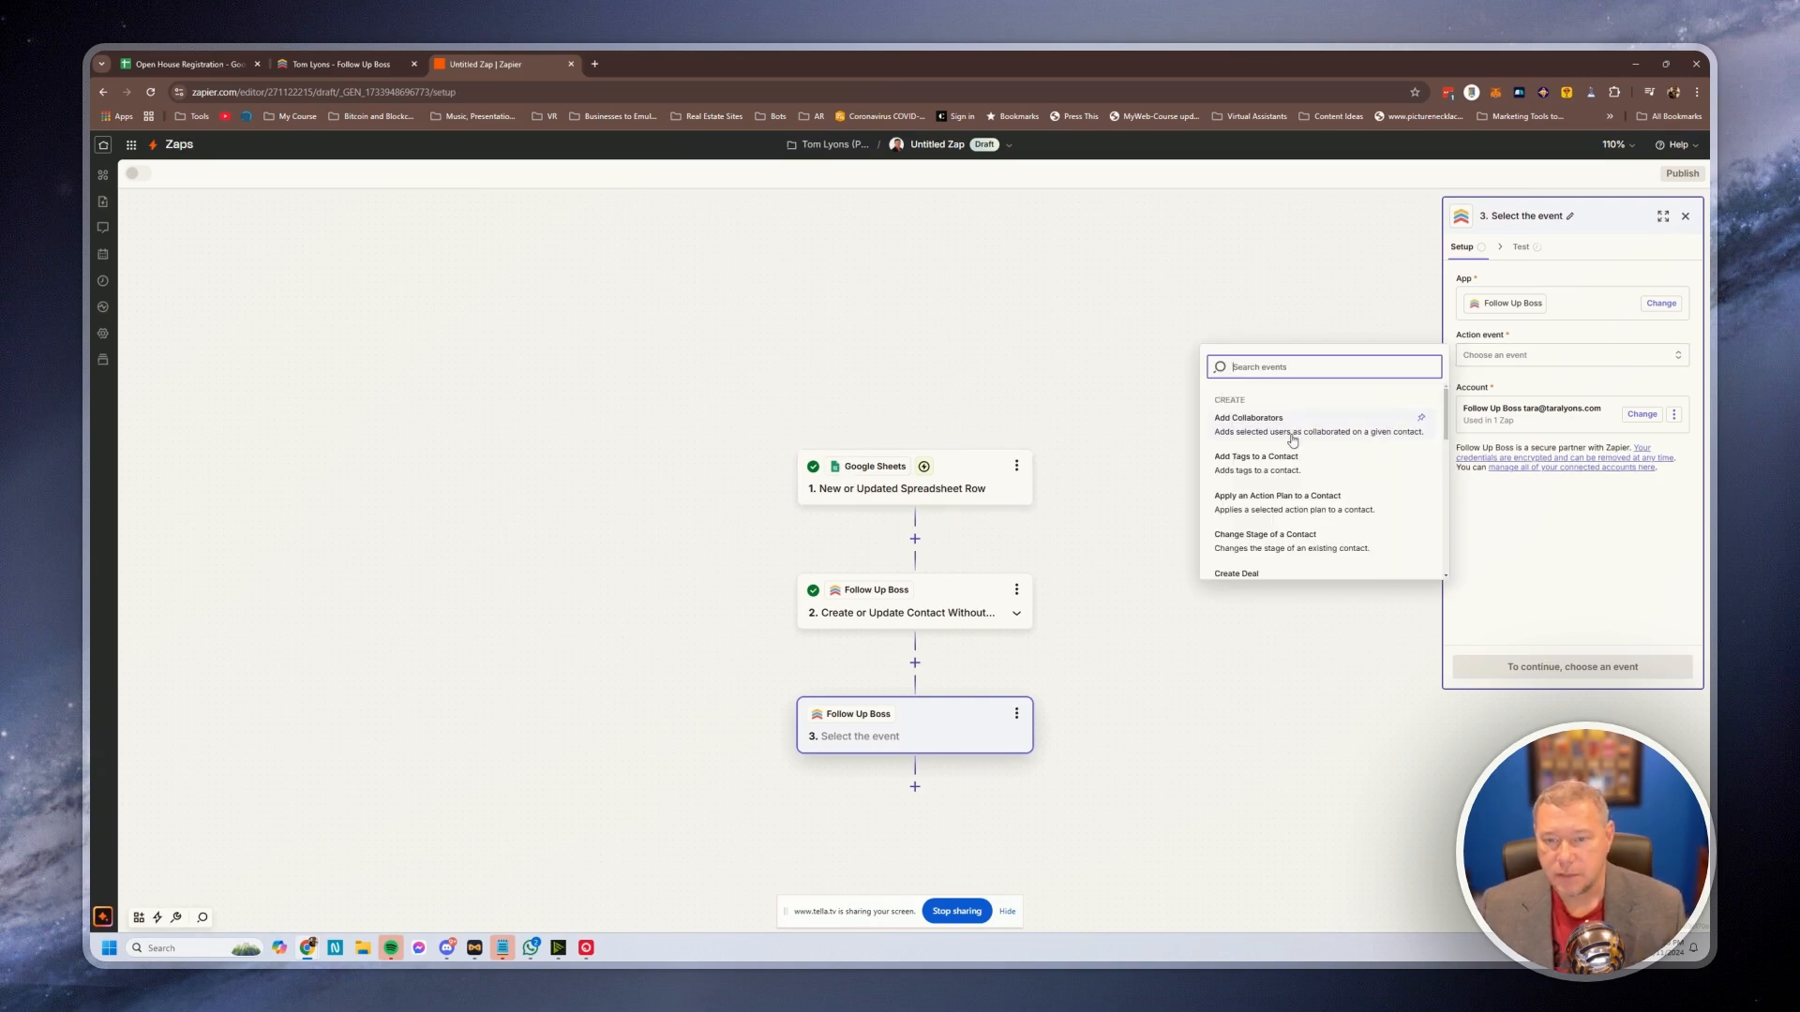
left_click(1268, 509)
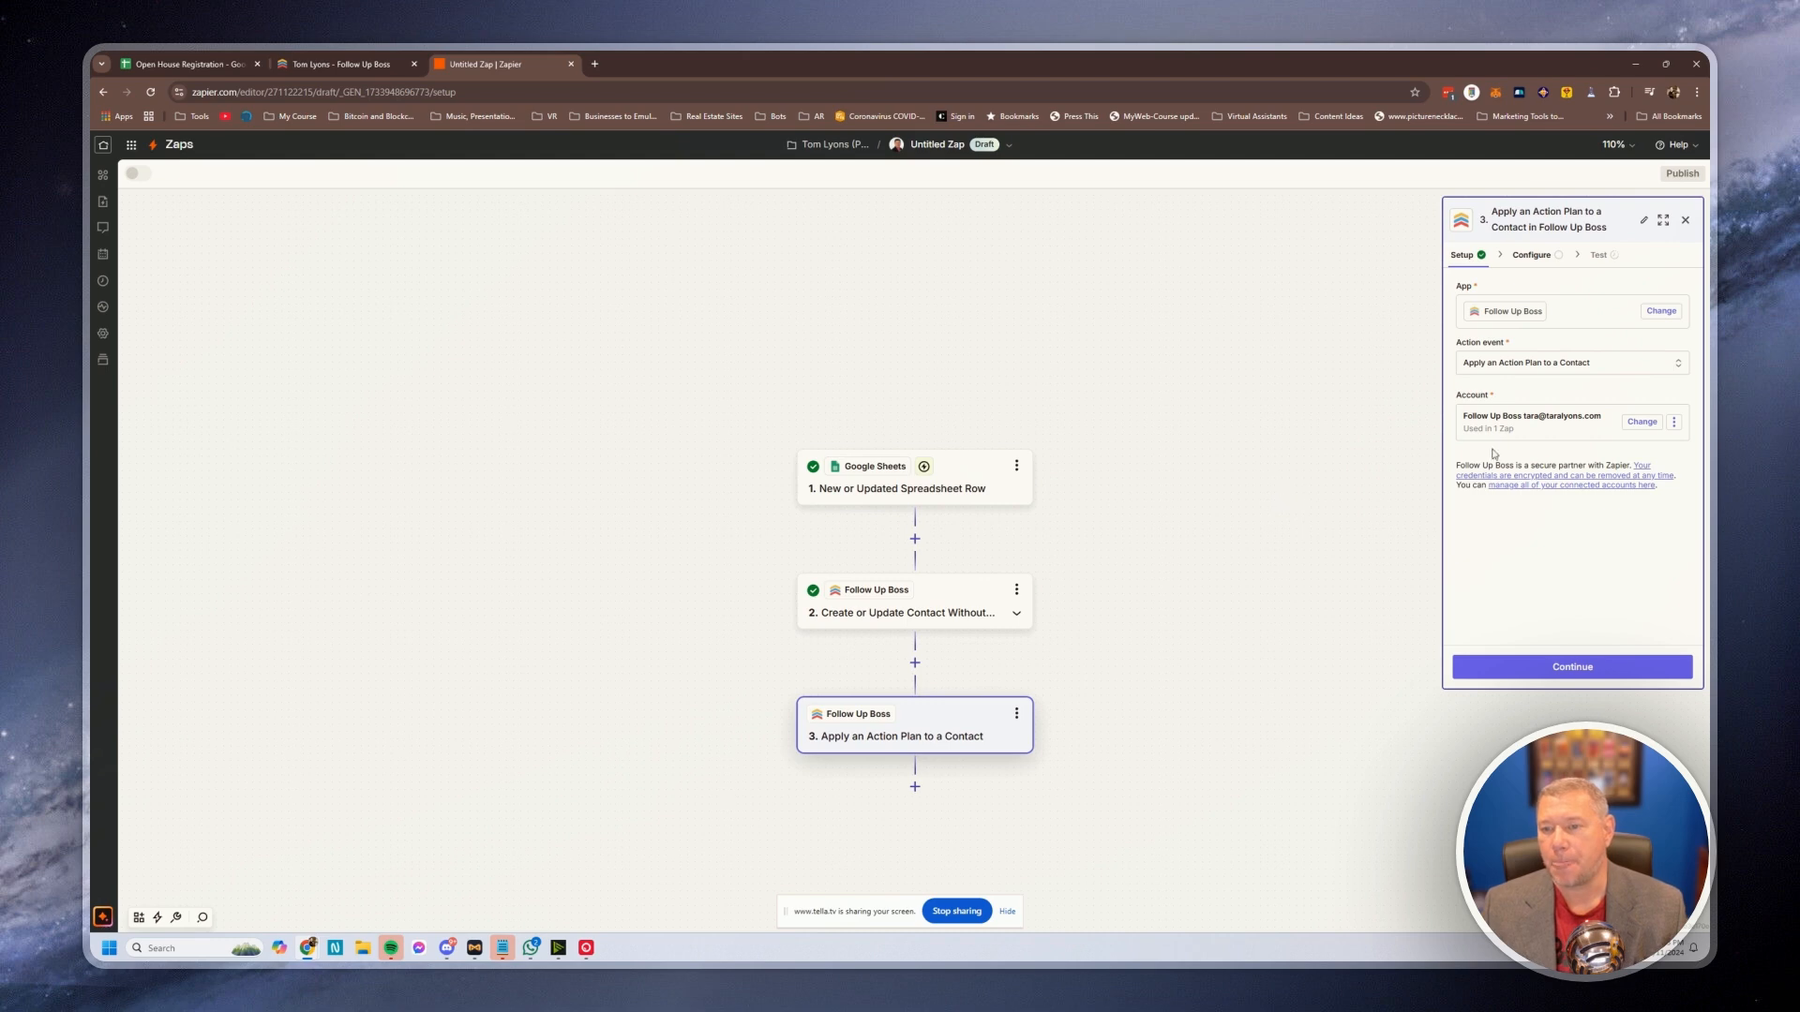
left_click(1580, 670)
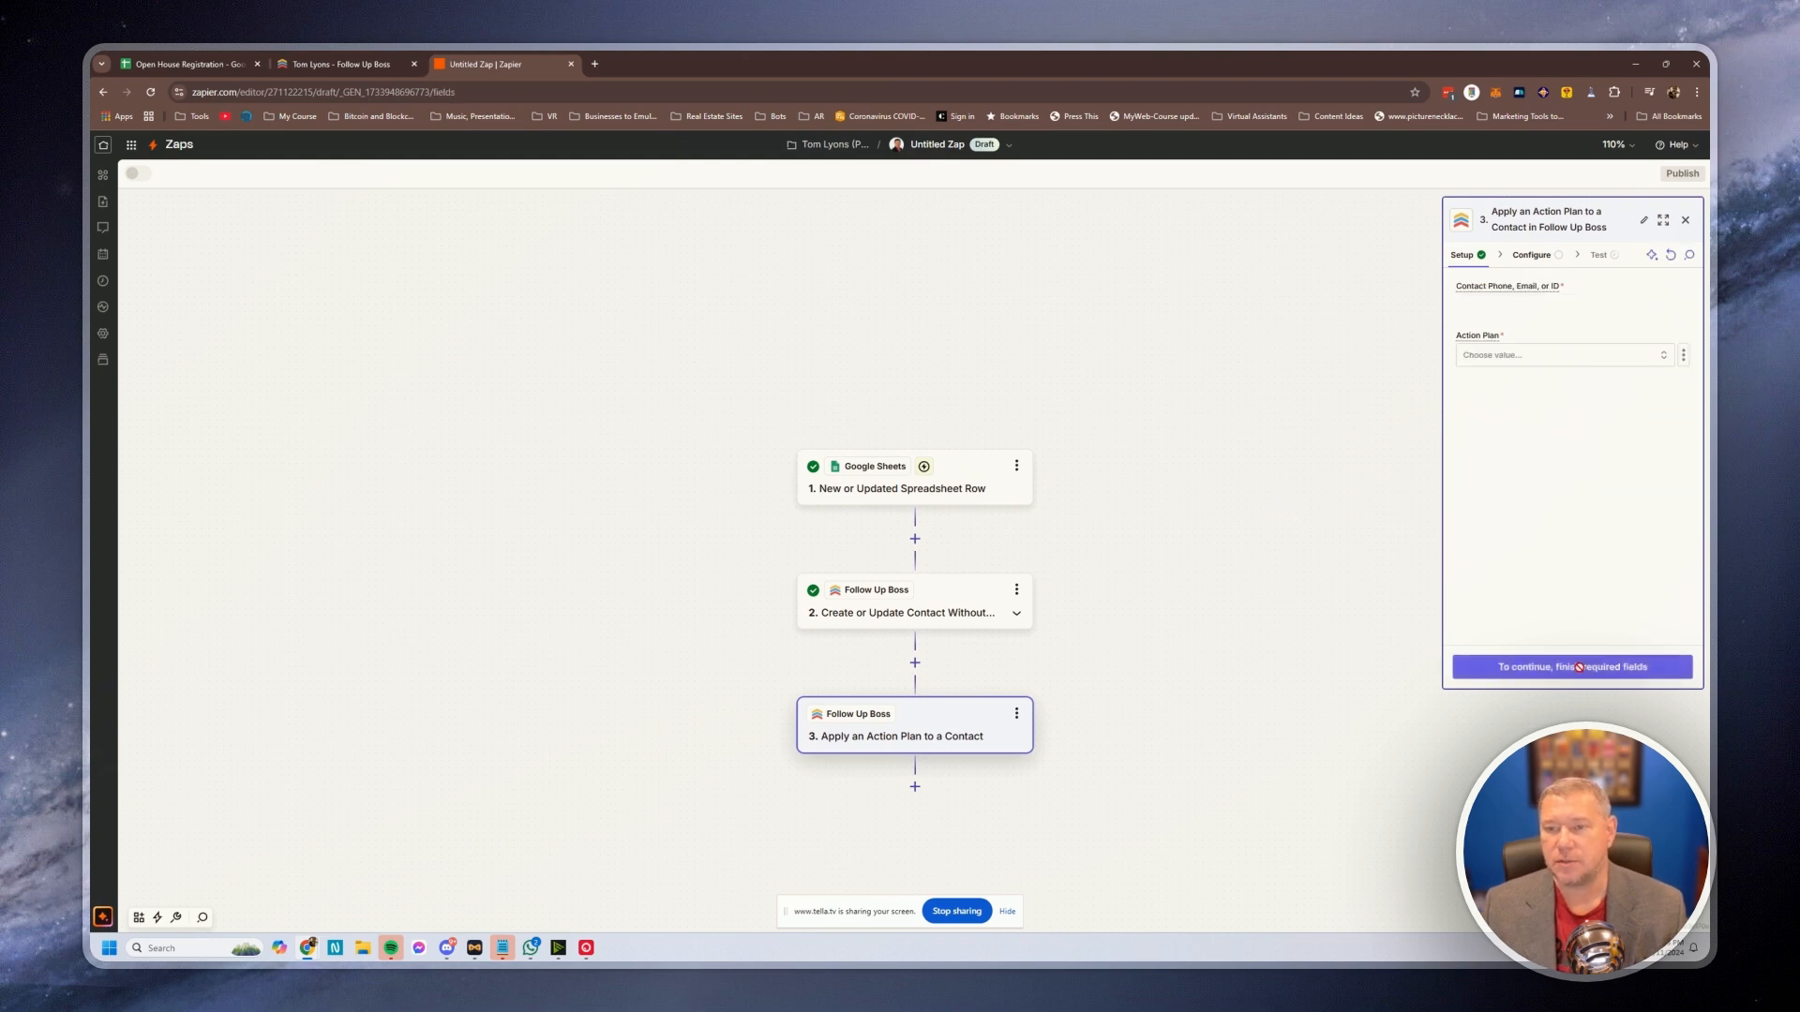
left_click(1564, 311)
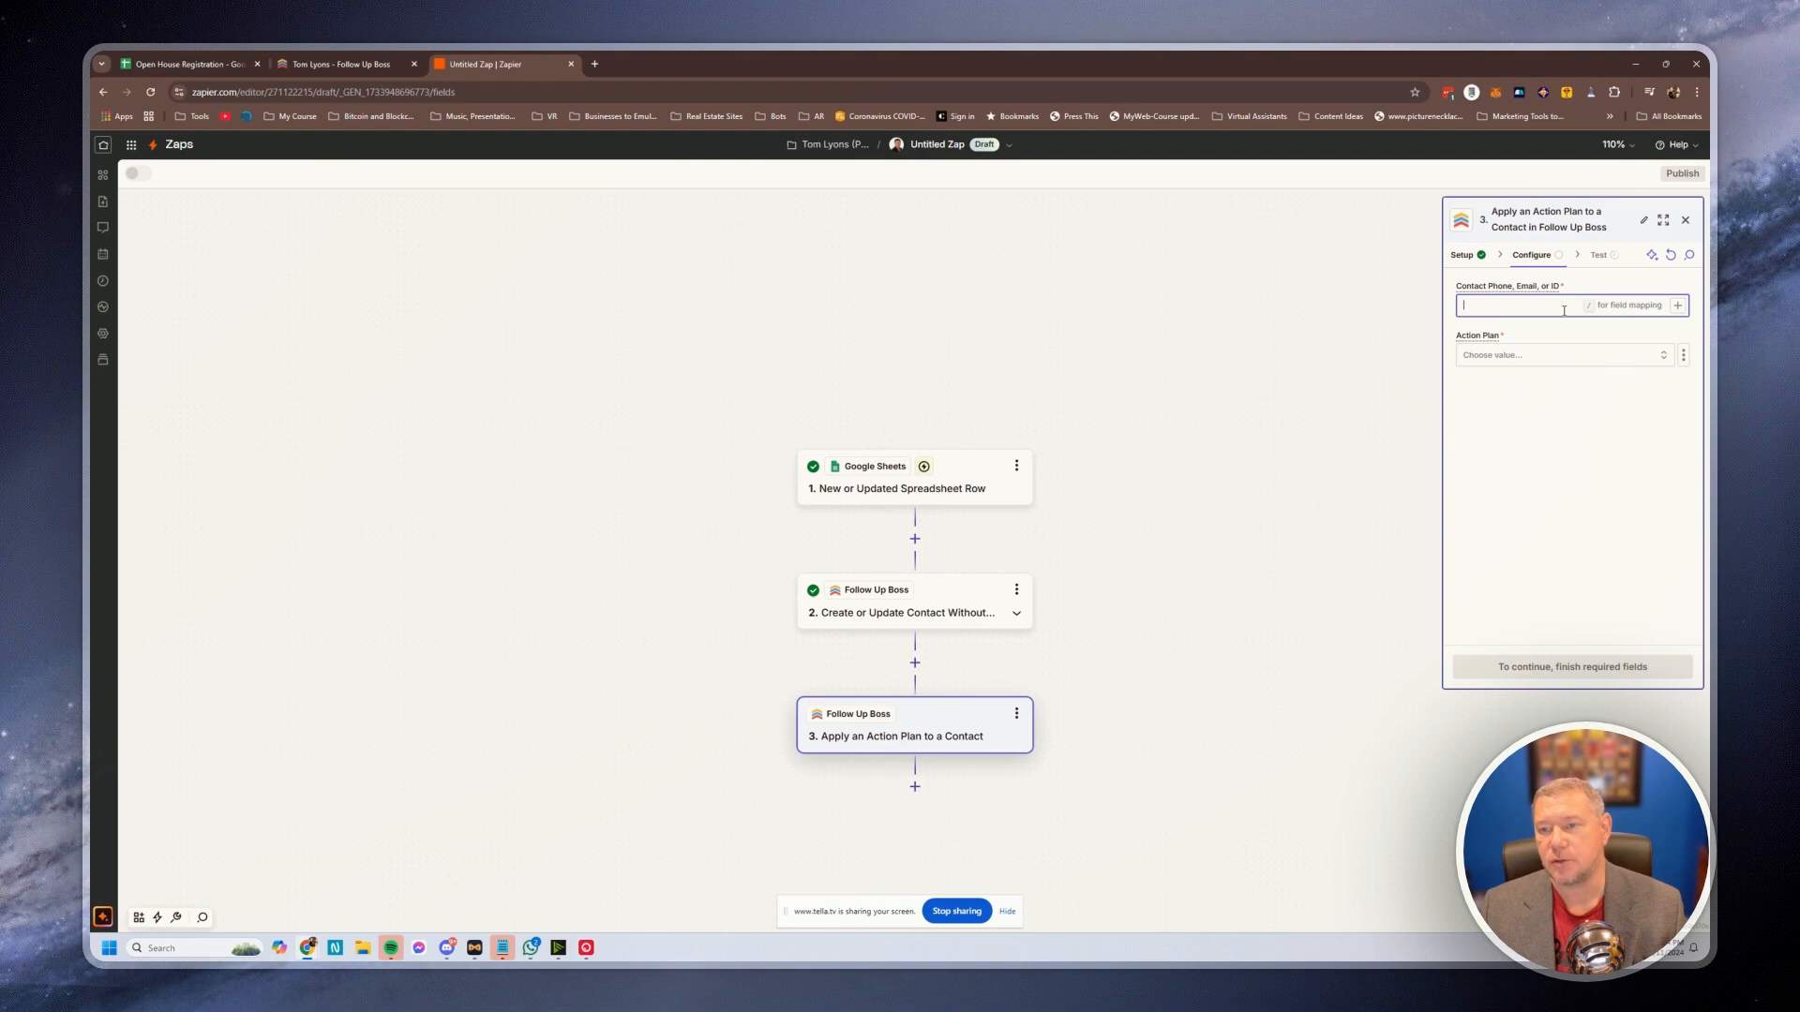
Fill the Contact field with step 2's created contact ID (5937)
left_click(324, 66)
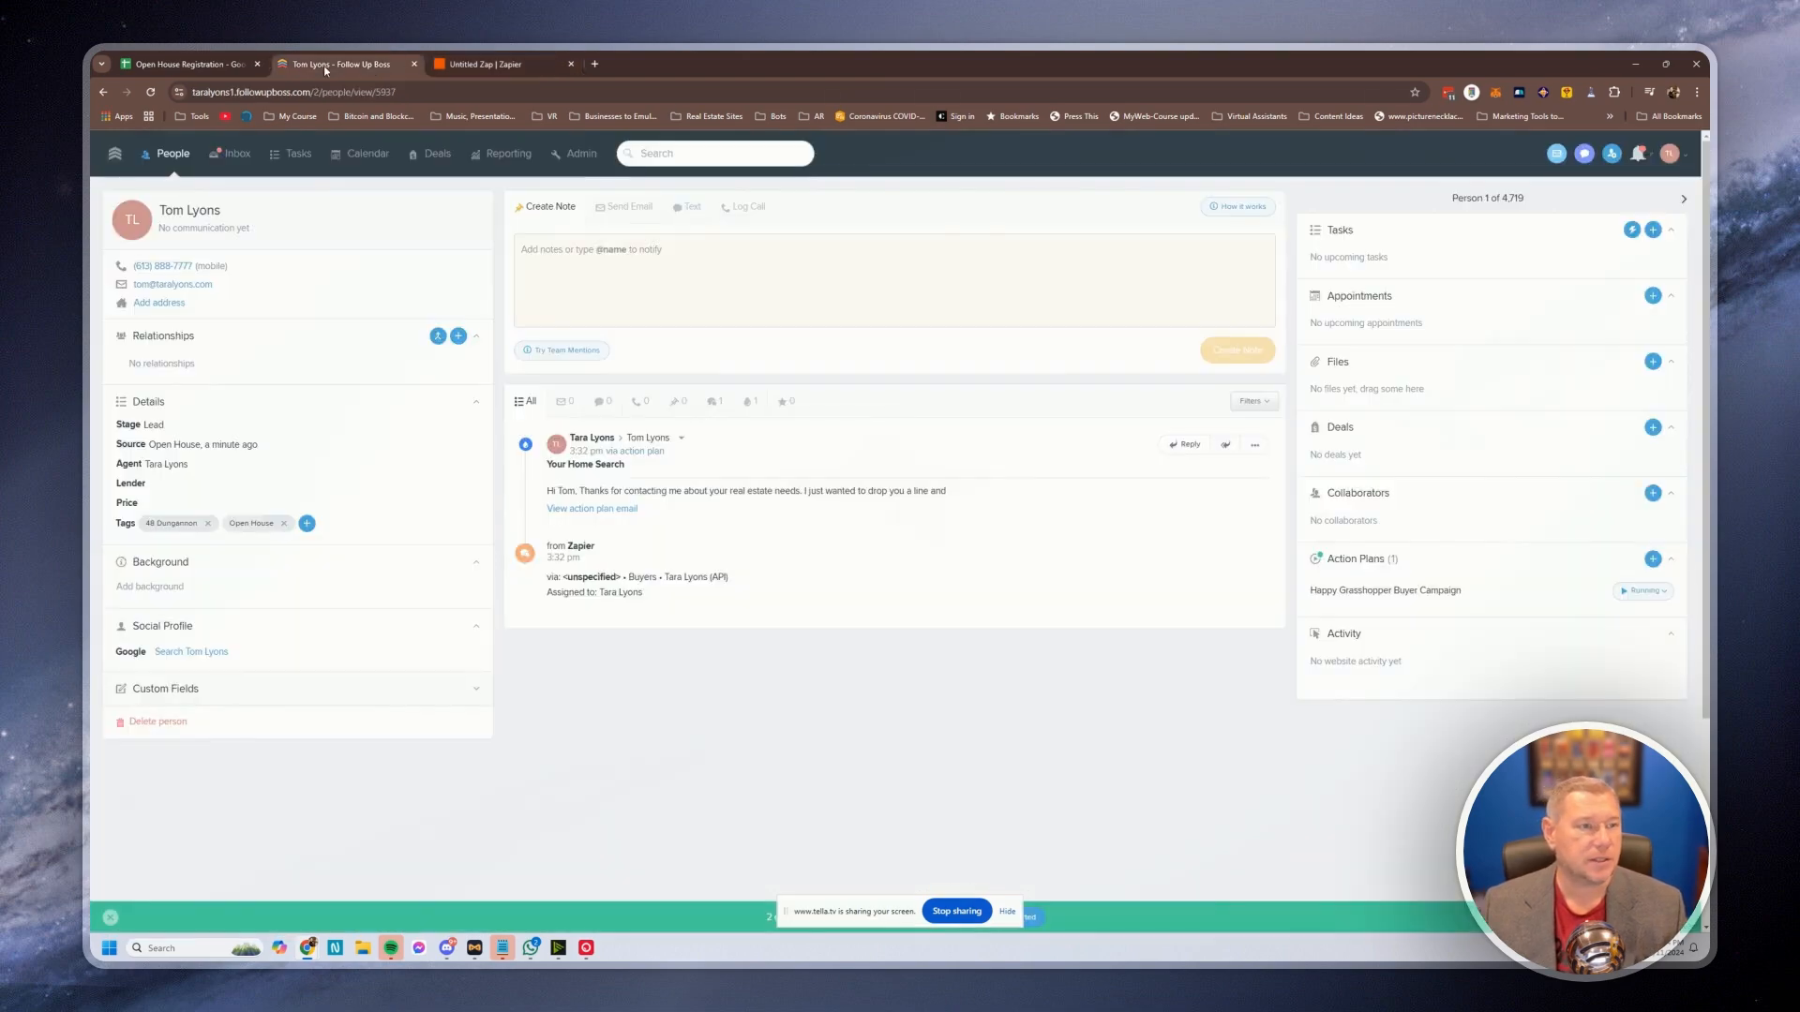
left_click(381, 92)
double_click(406, 94)
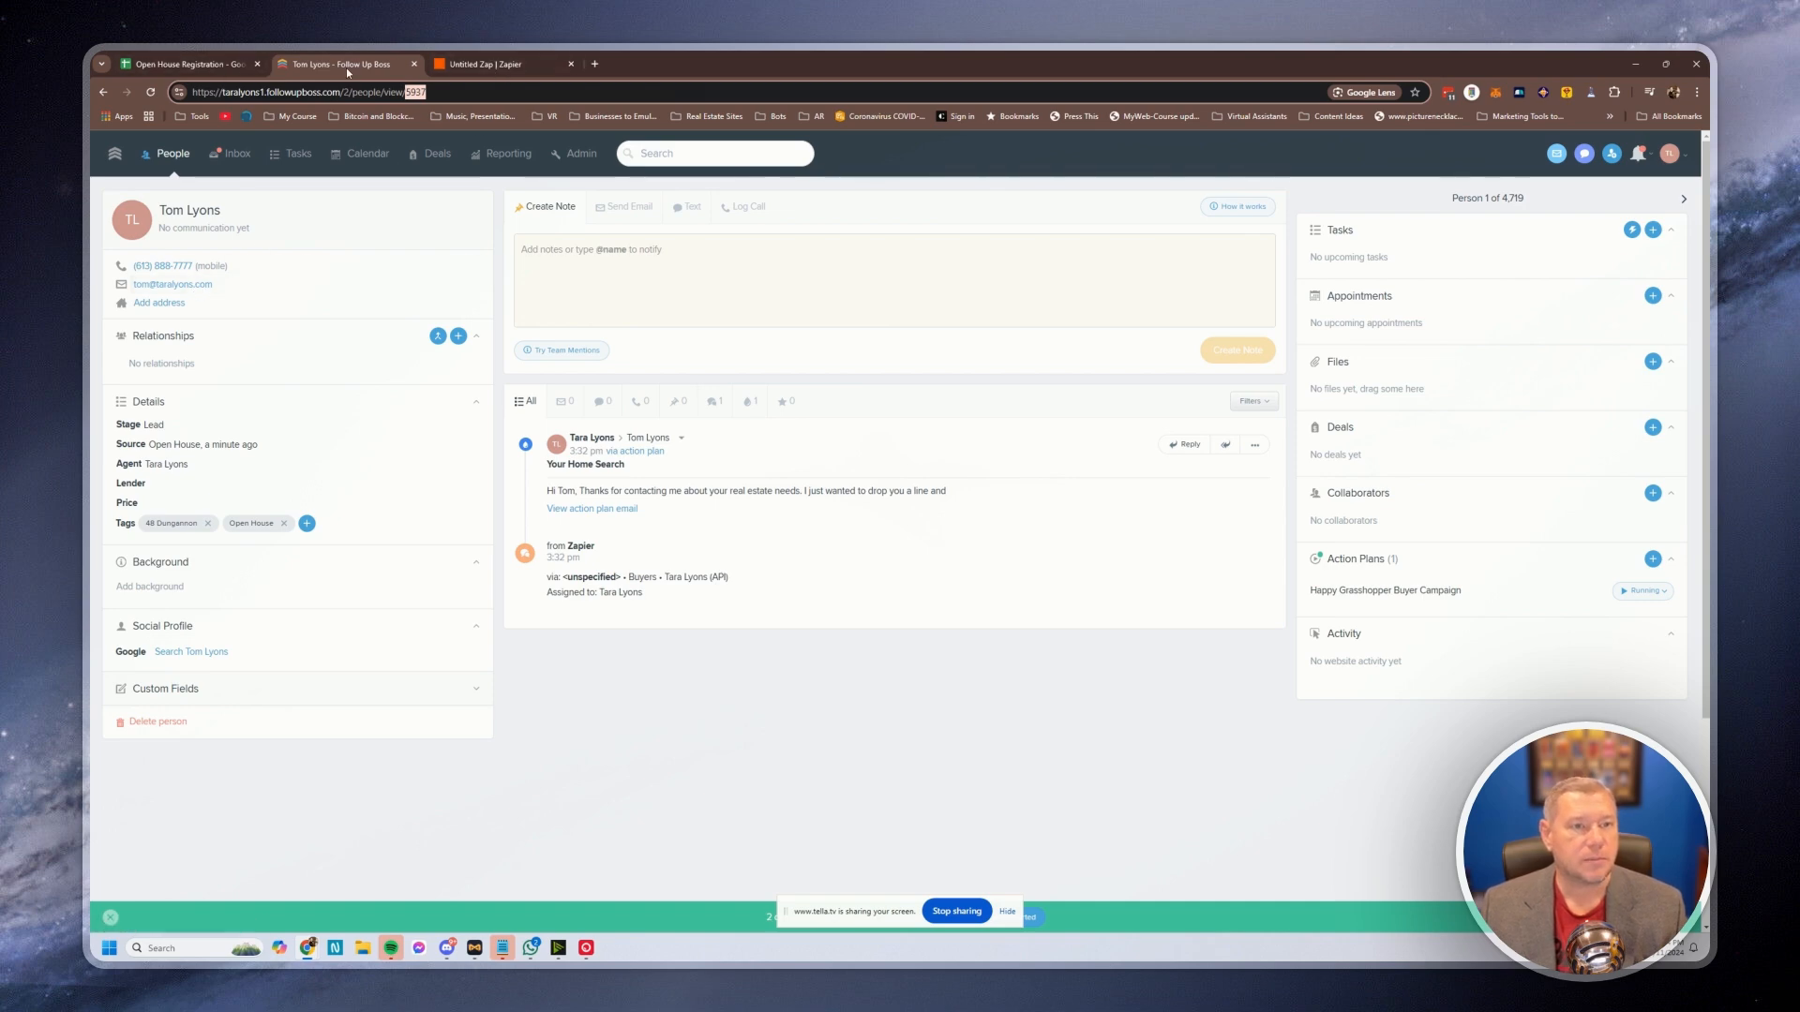
left_click(489, 65)
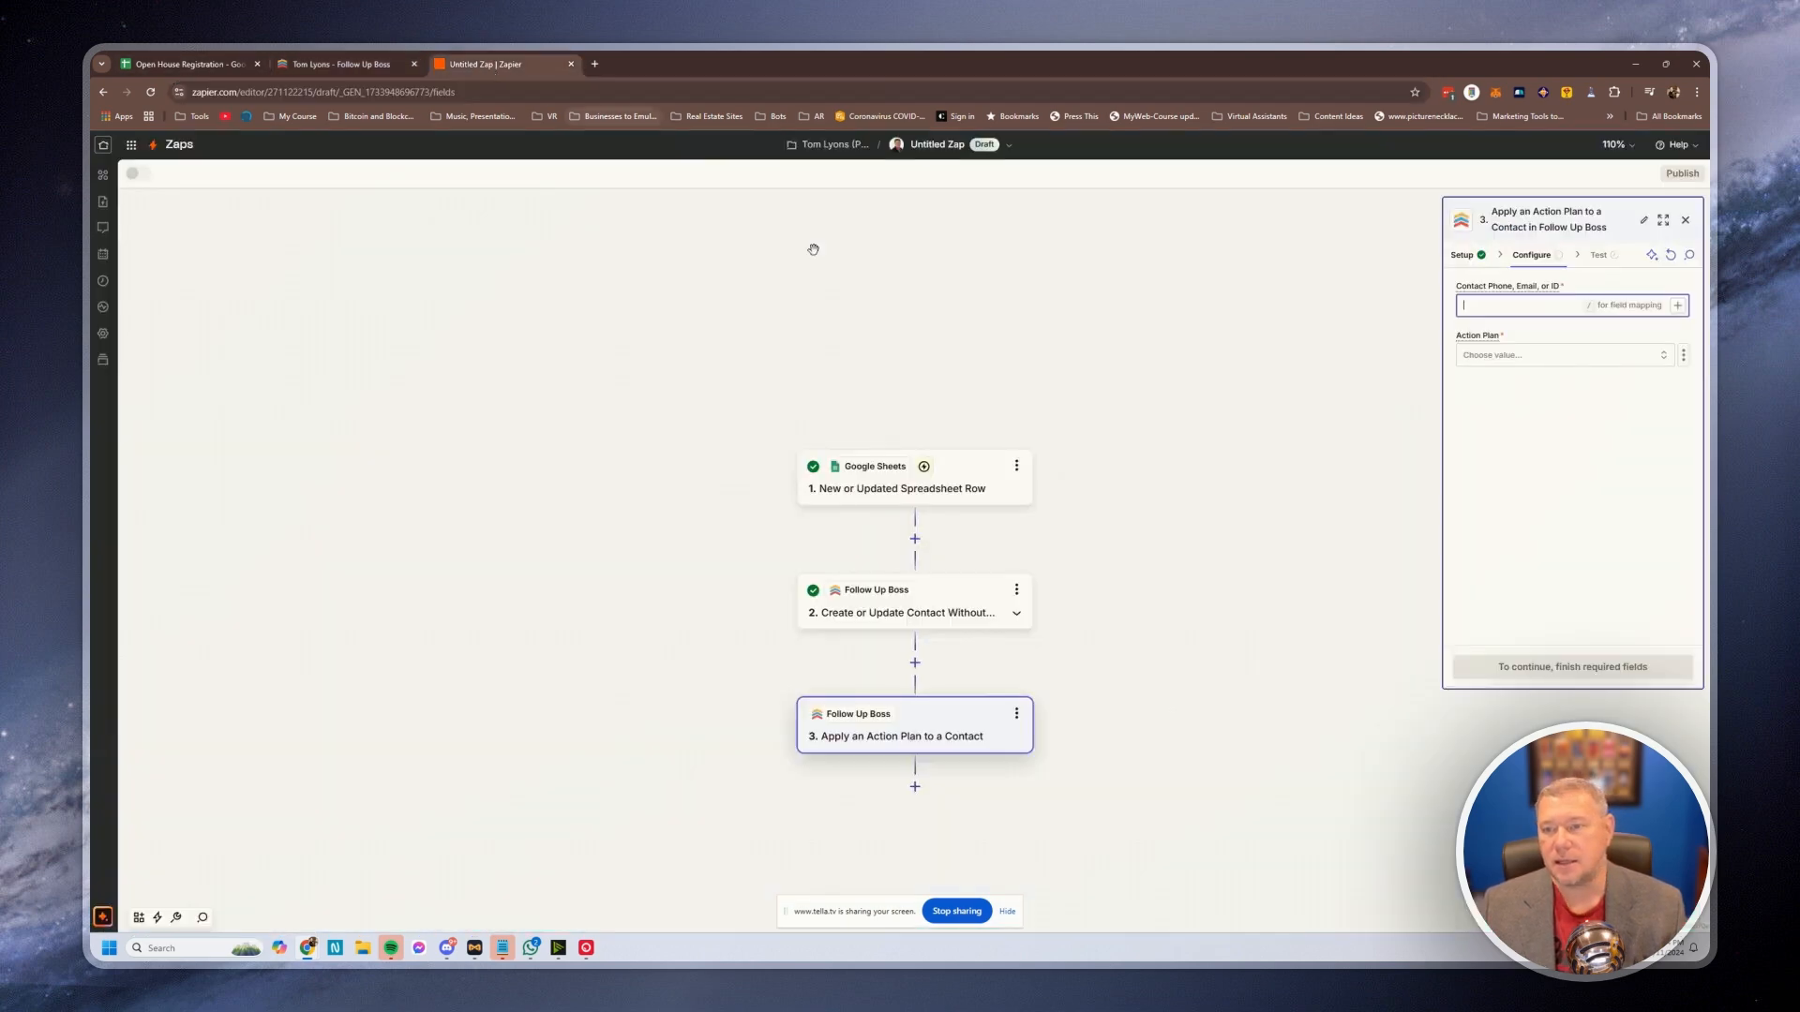
left_click(1678, 307)
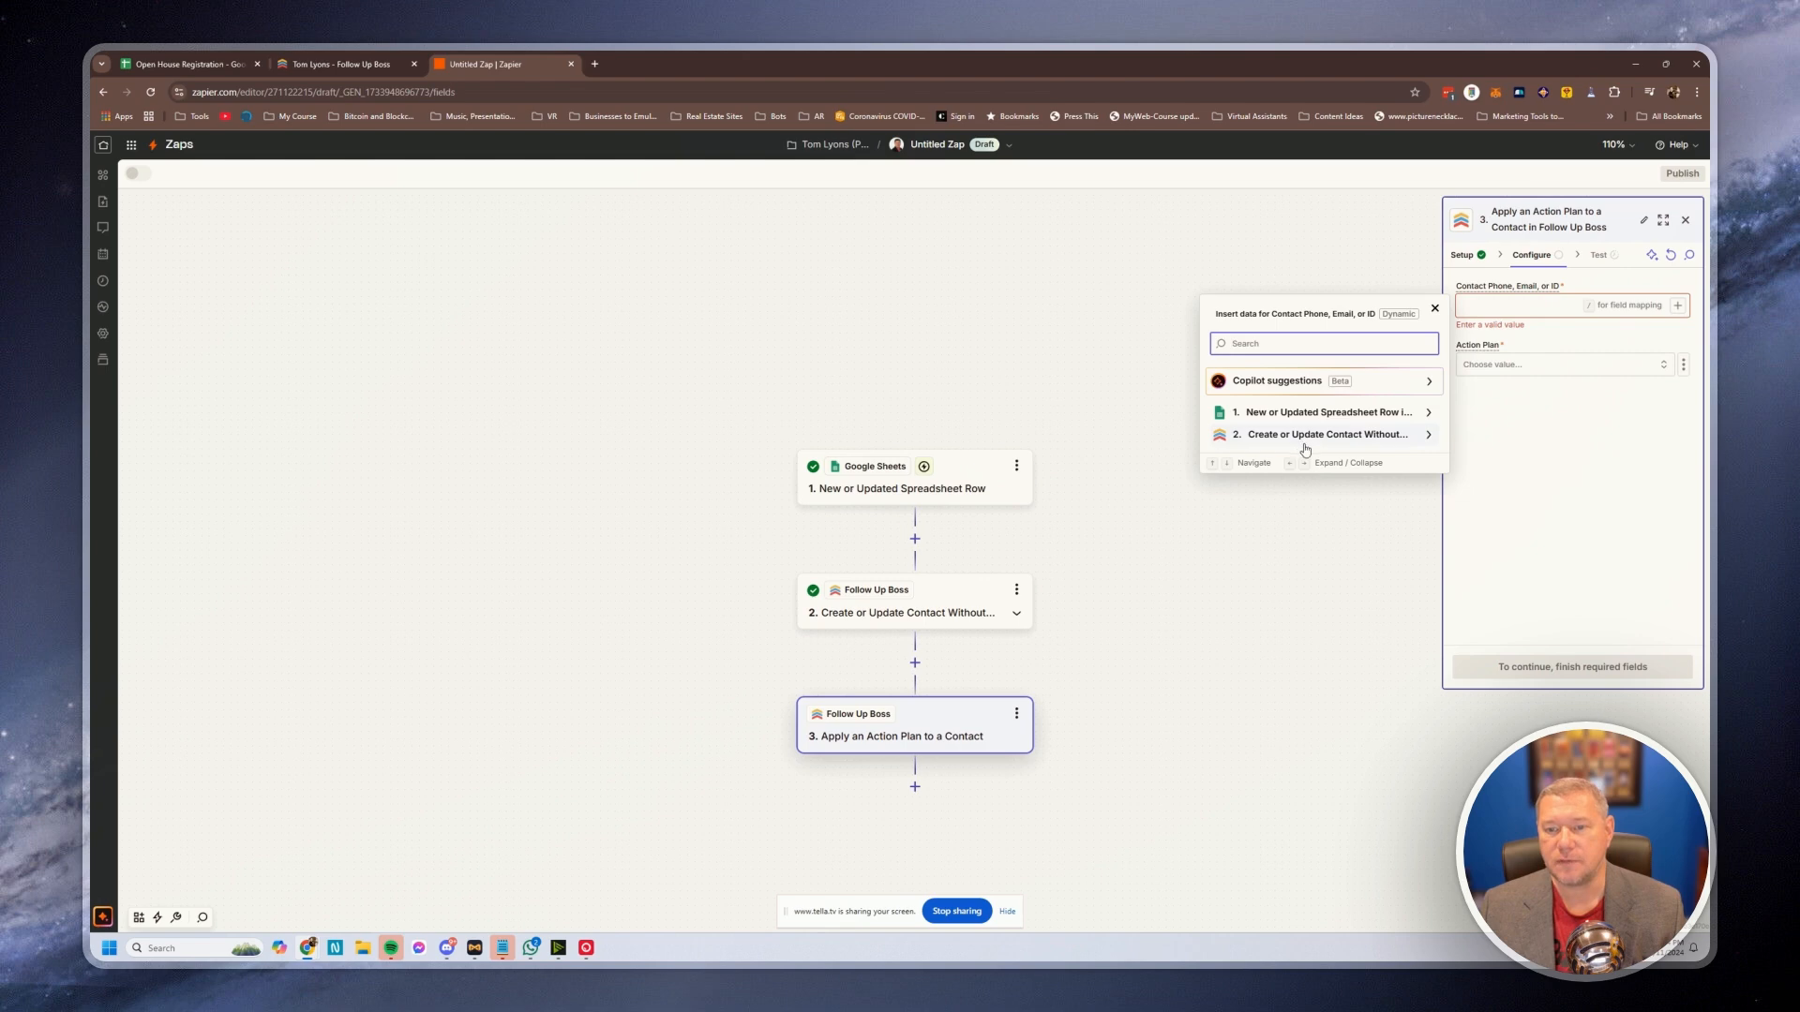
left_click(1430, 439)
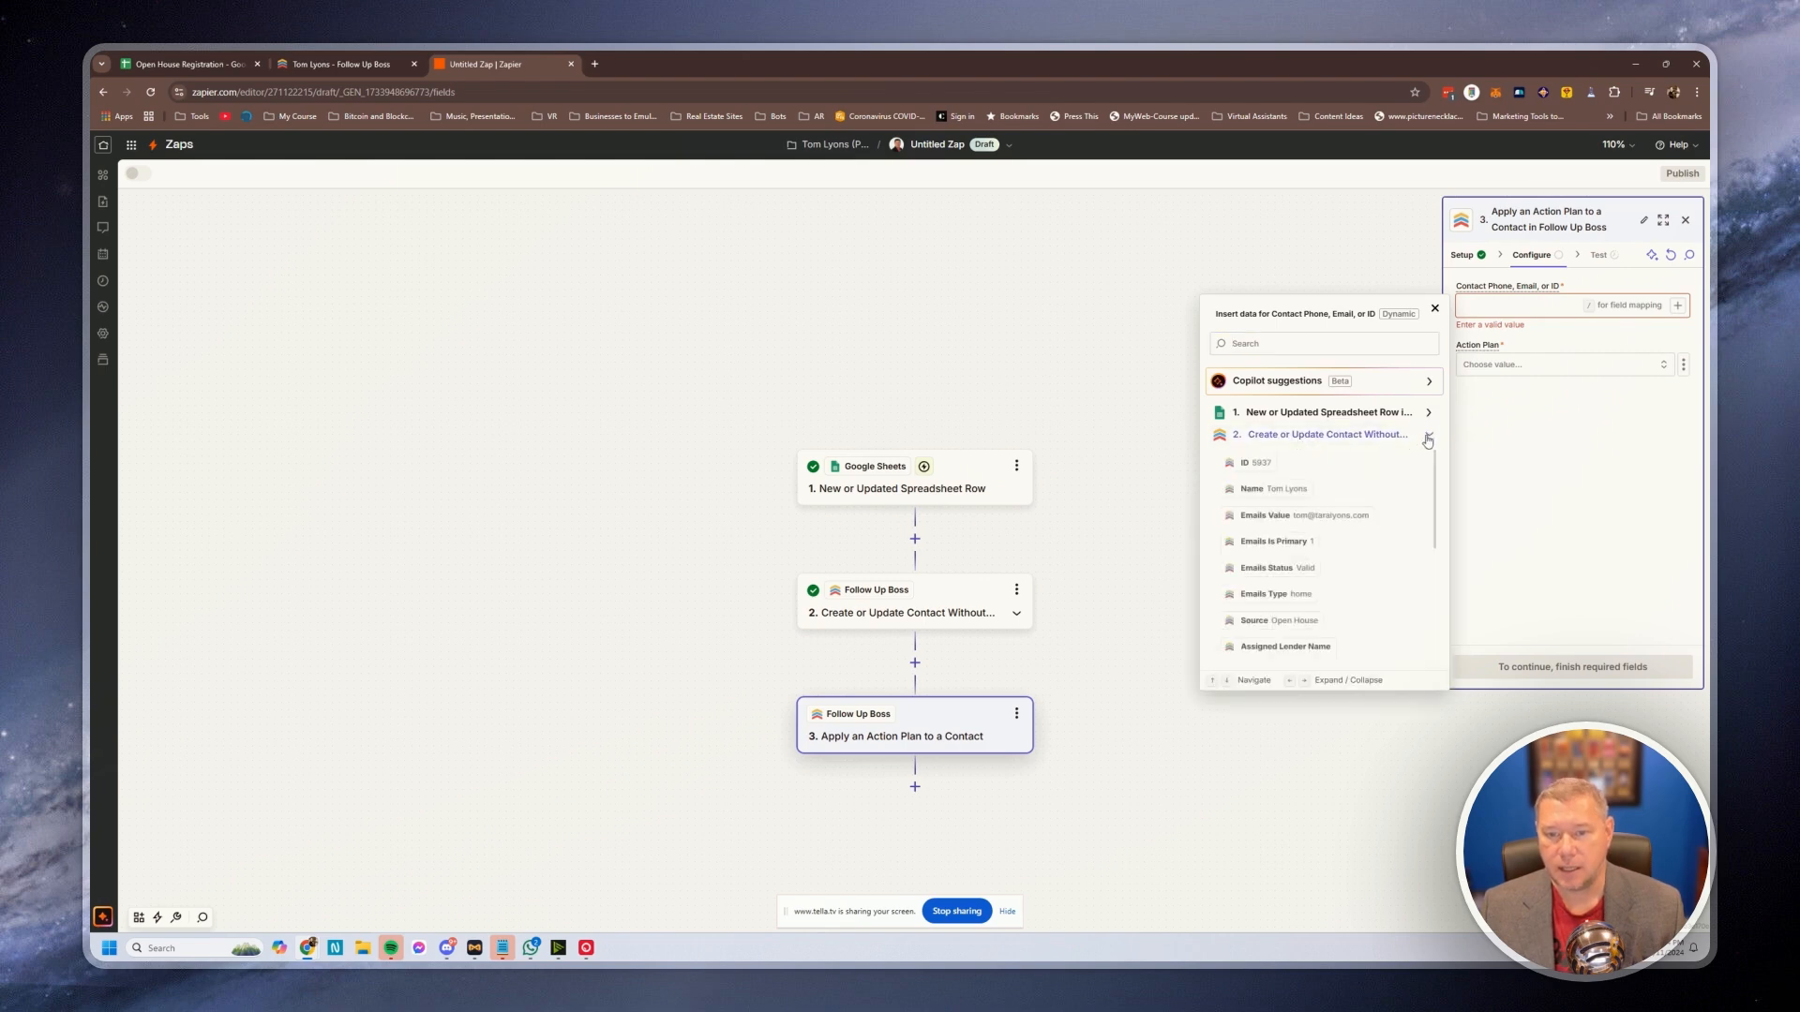
left_click(1264, 465)
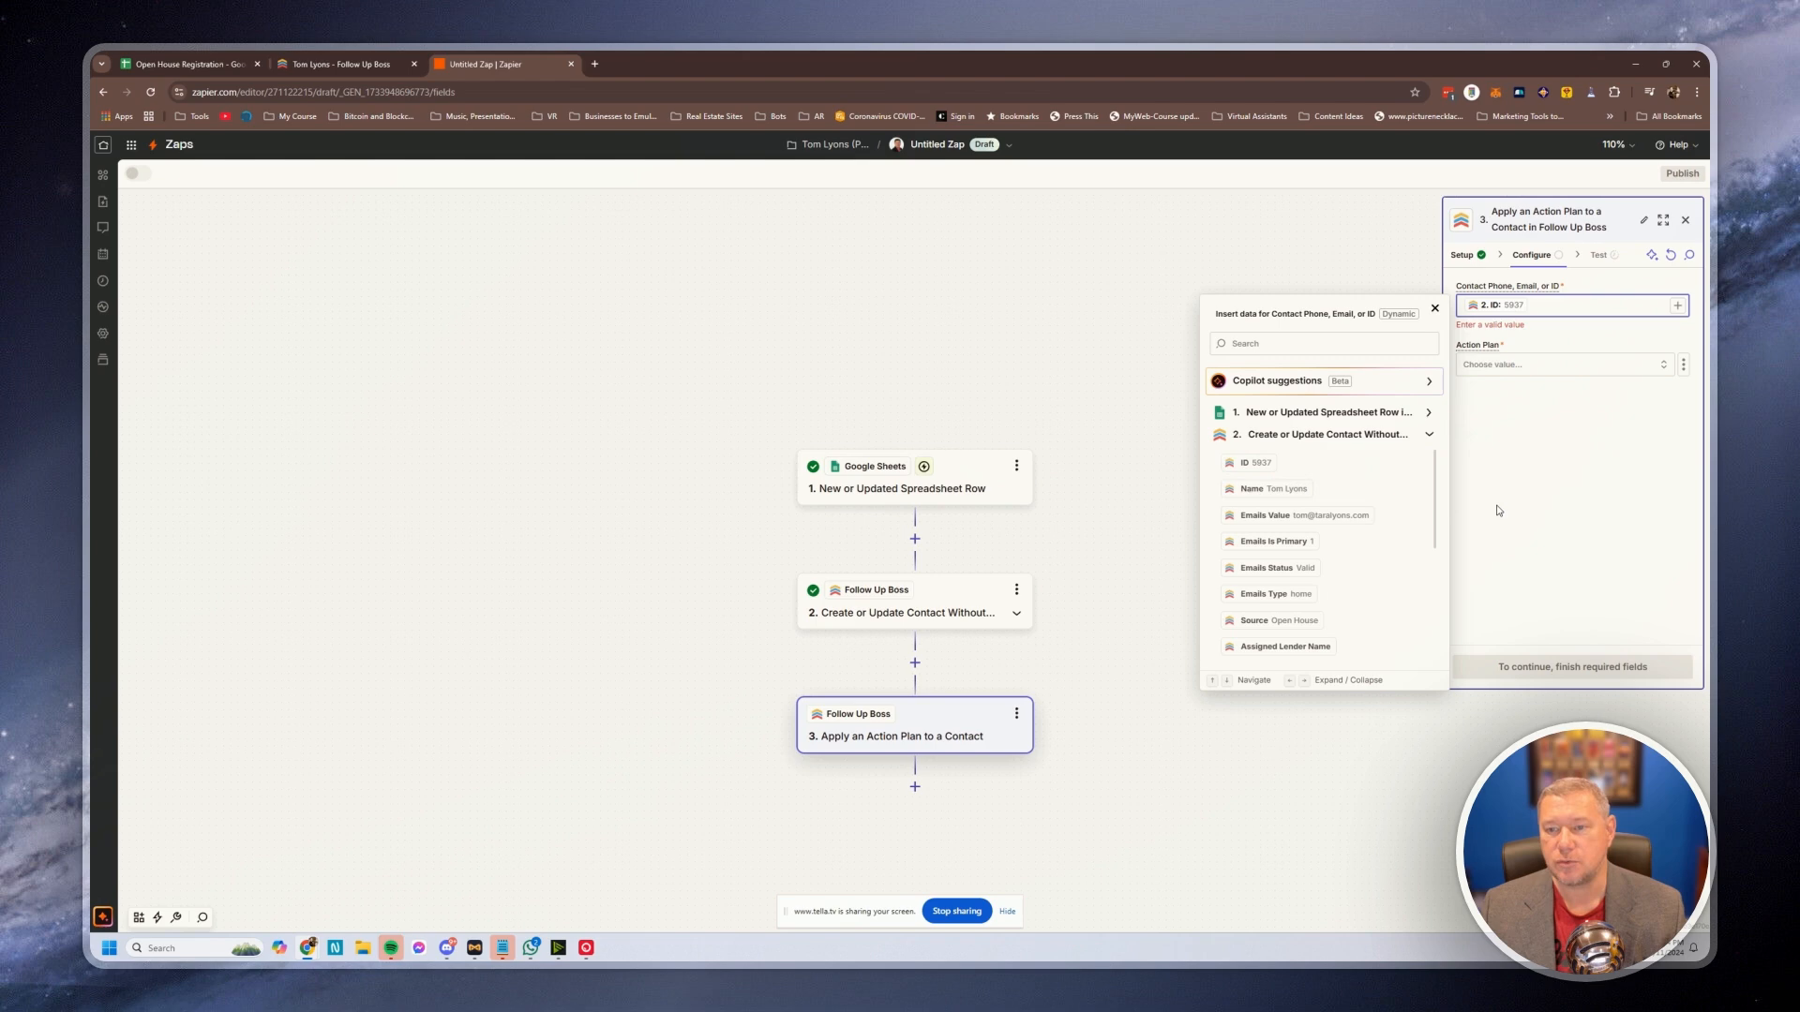
Choose Open House Leads as the action plan to apply
left_click(1524, 367)
scroll(1372, 498, "down", 3)
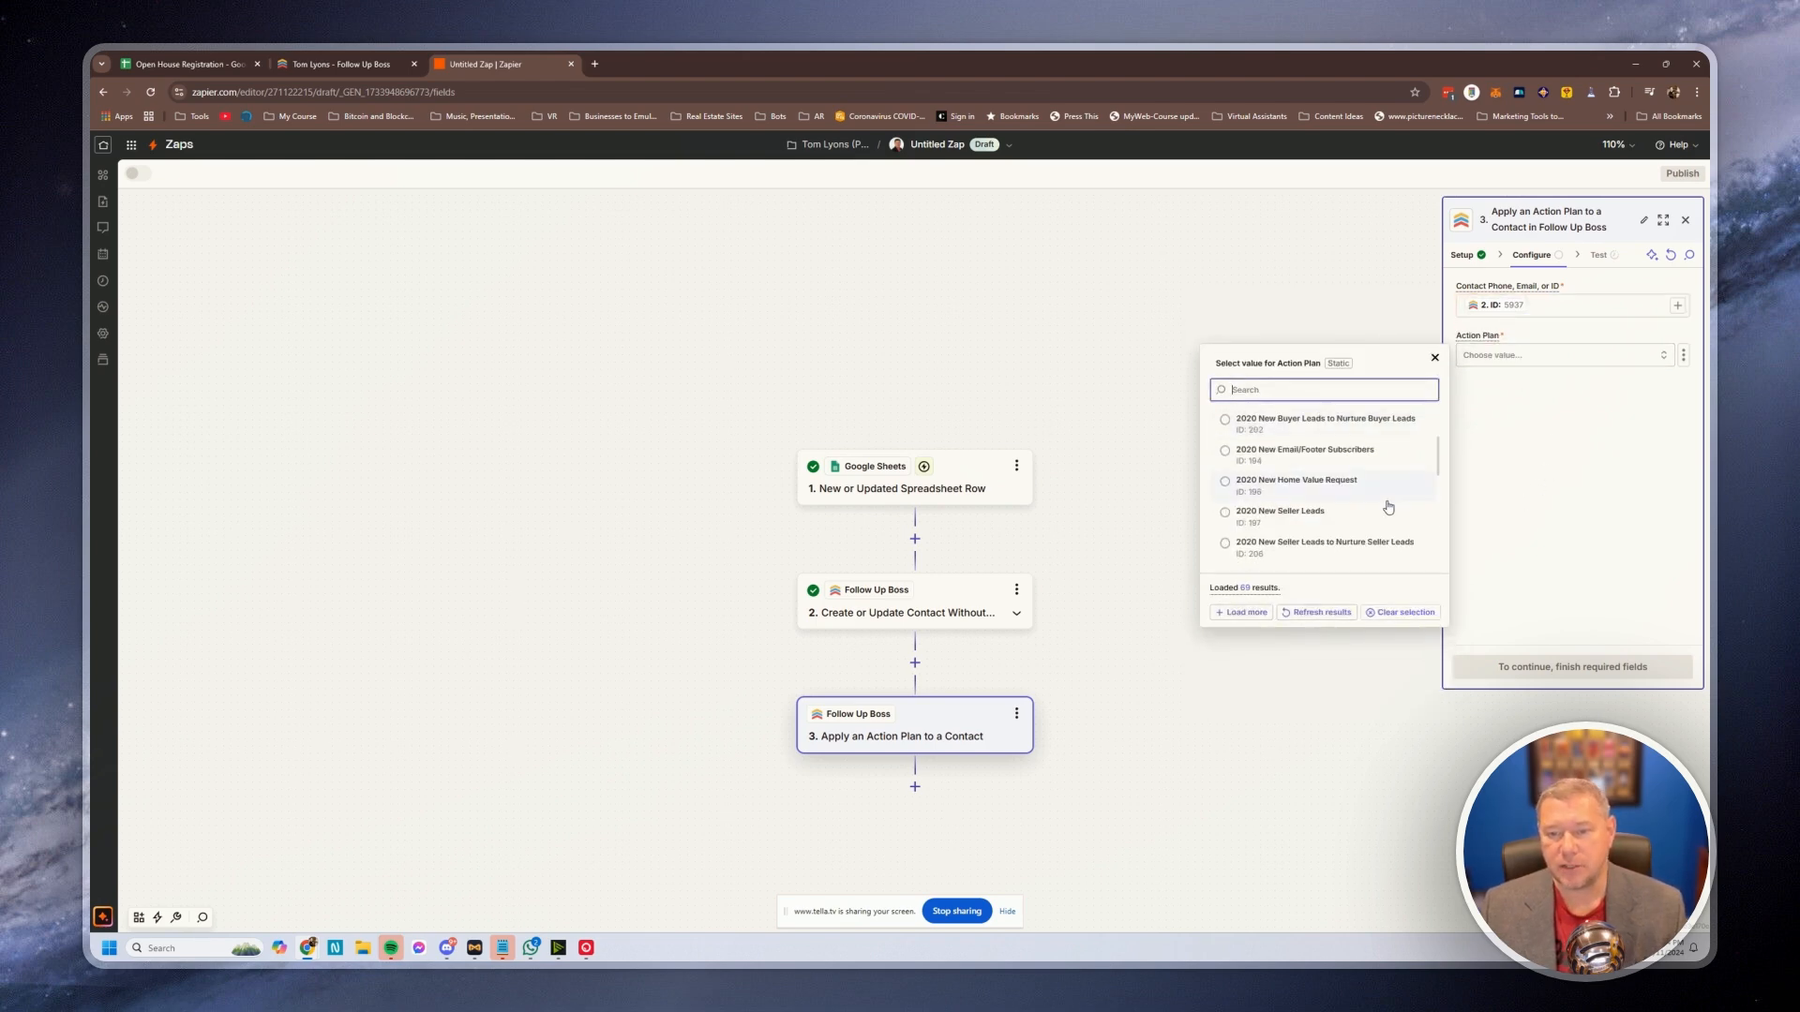
scroll(1394, 517, "down", 2)
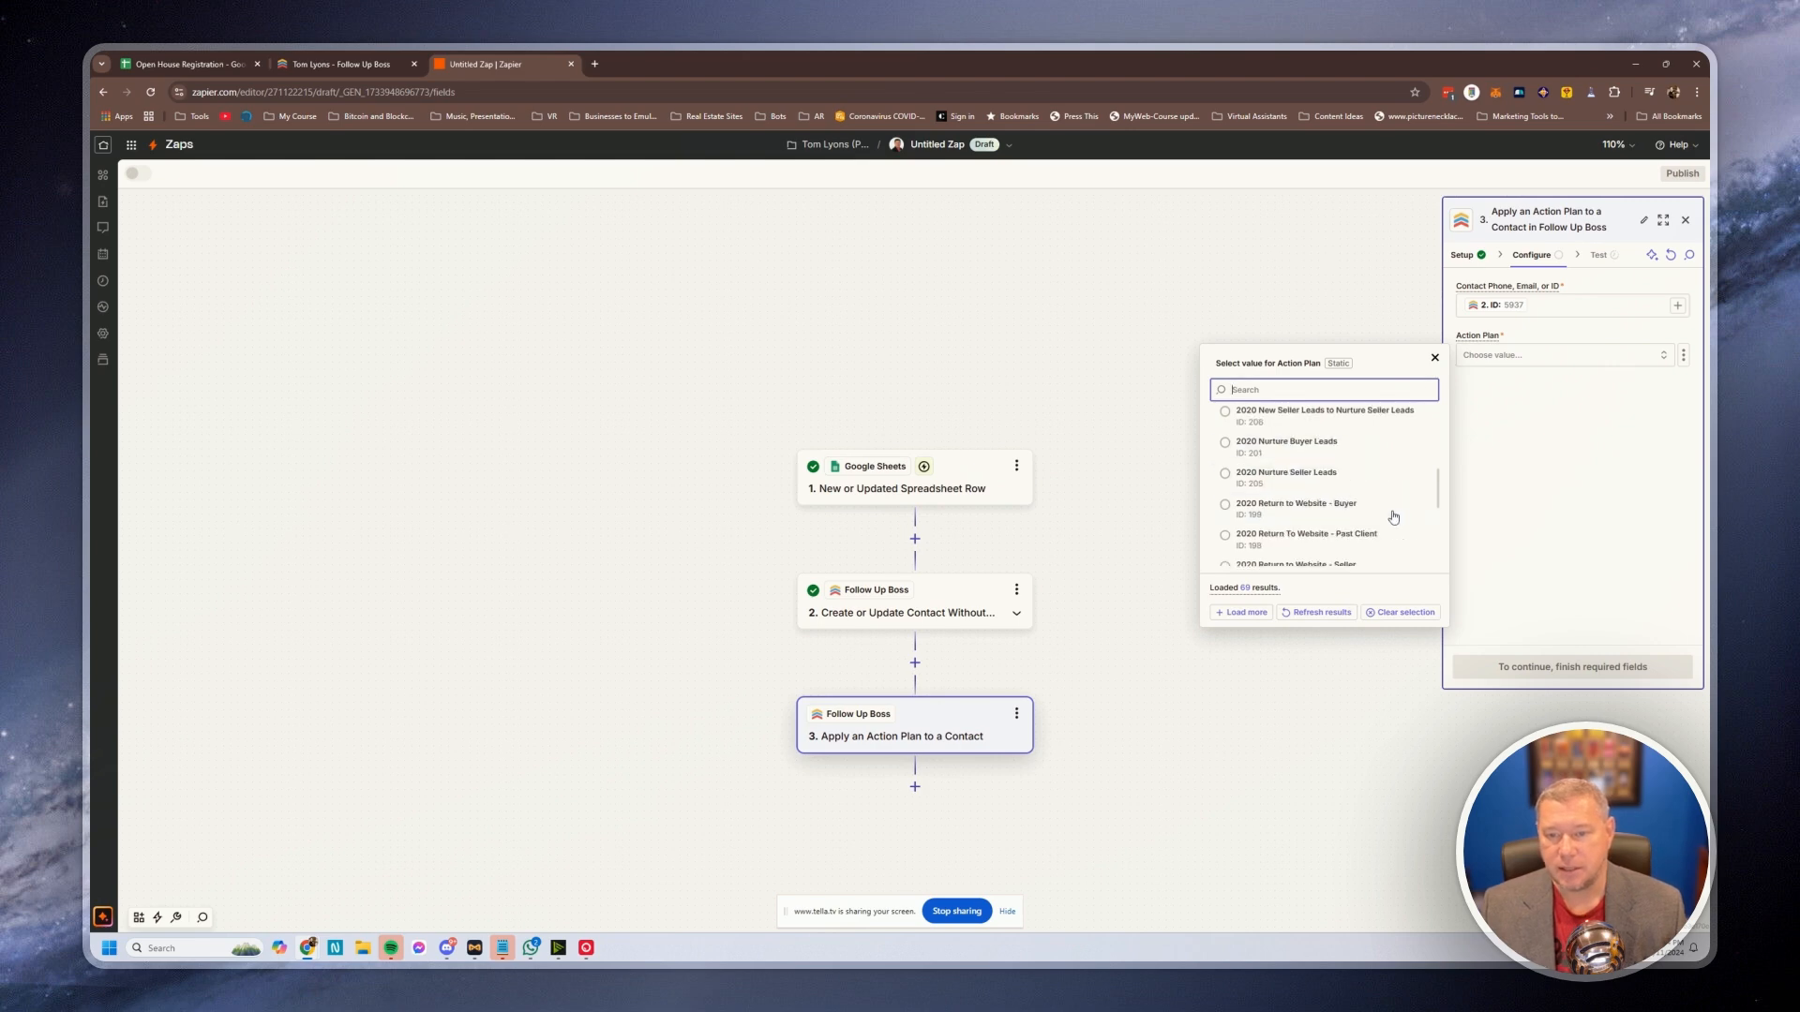
scroll(1388, 512, "down", 5)
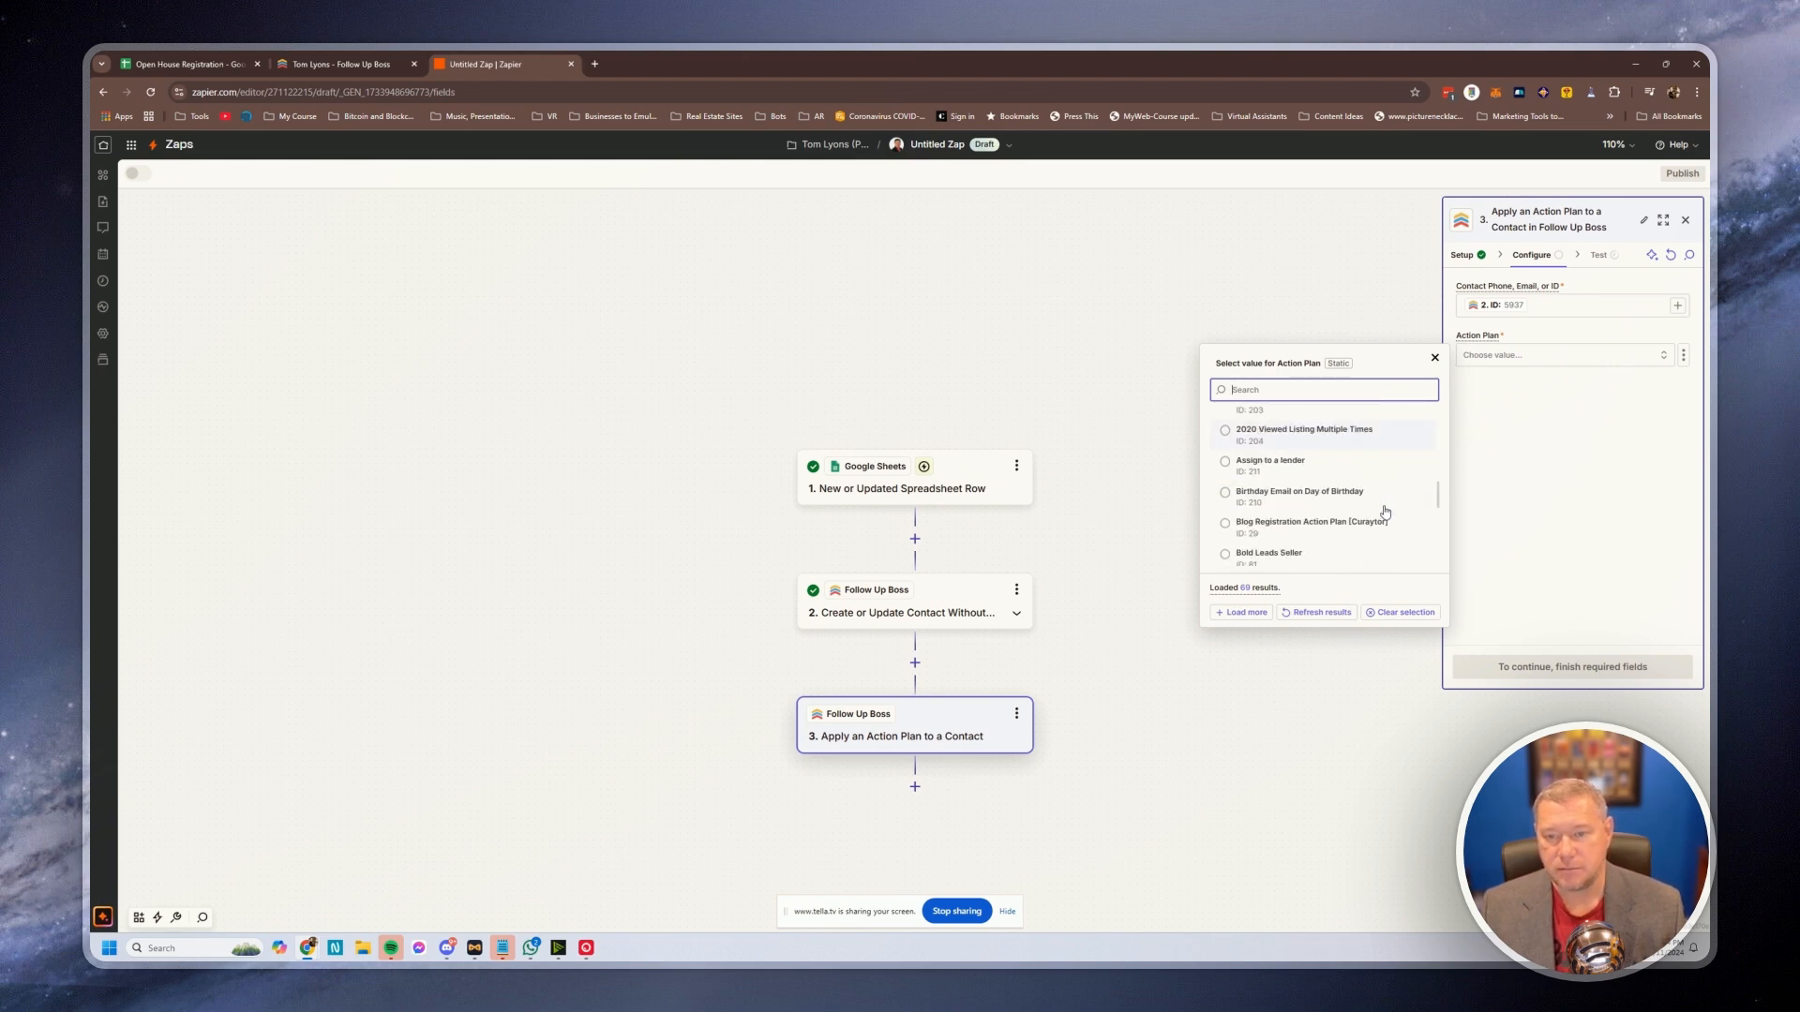
scroll(1355, 489, "down", 3)
scroll(1359, 485, "down", 4)
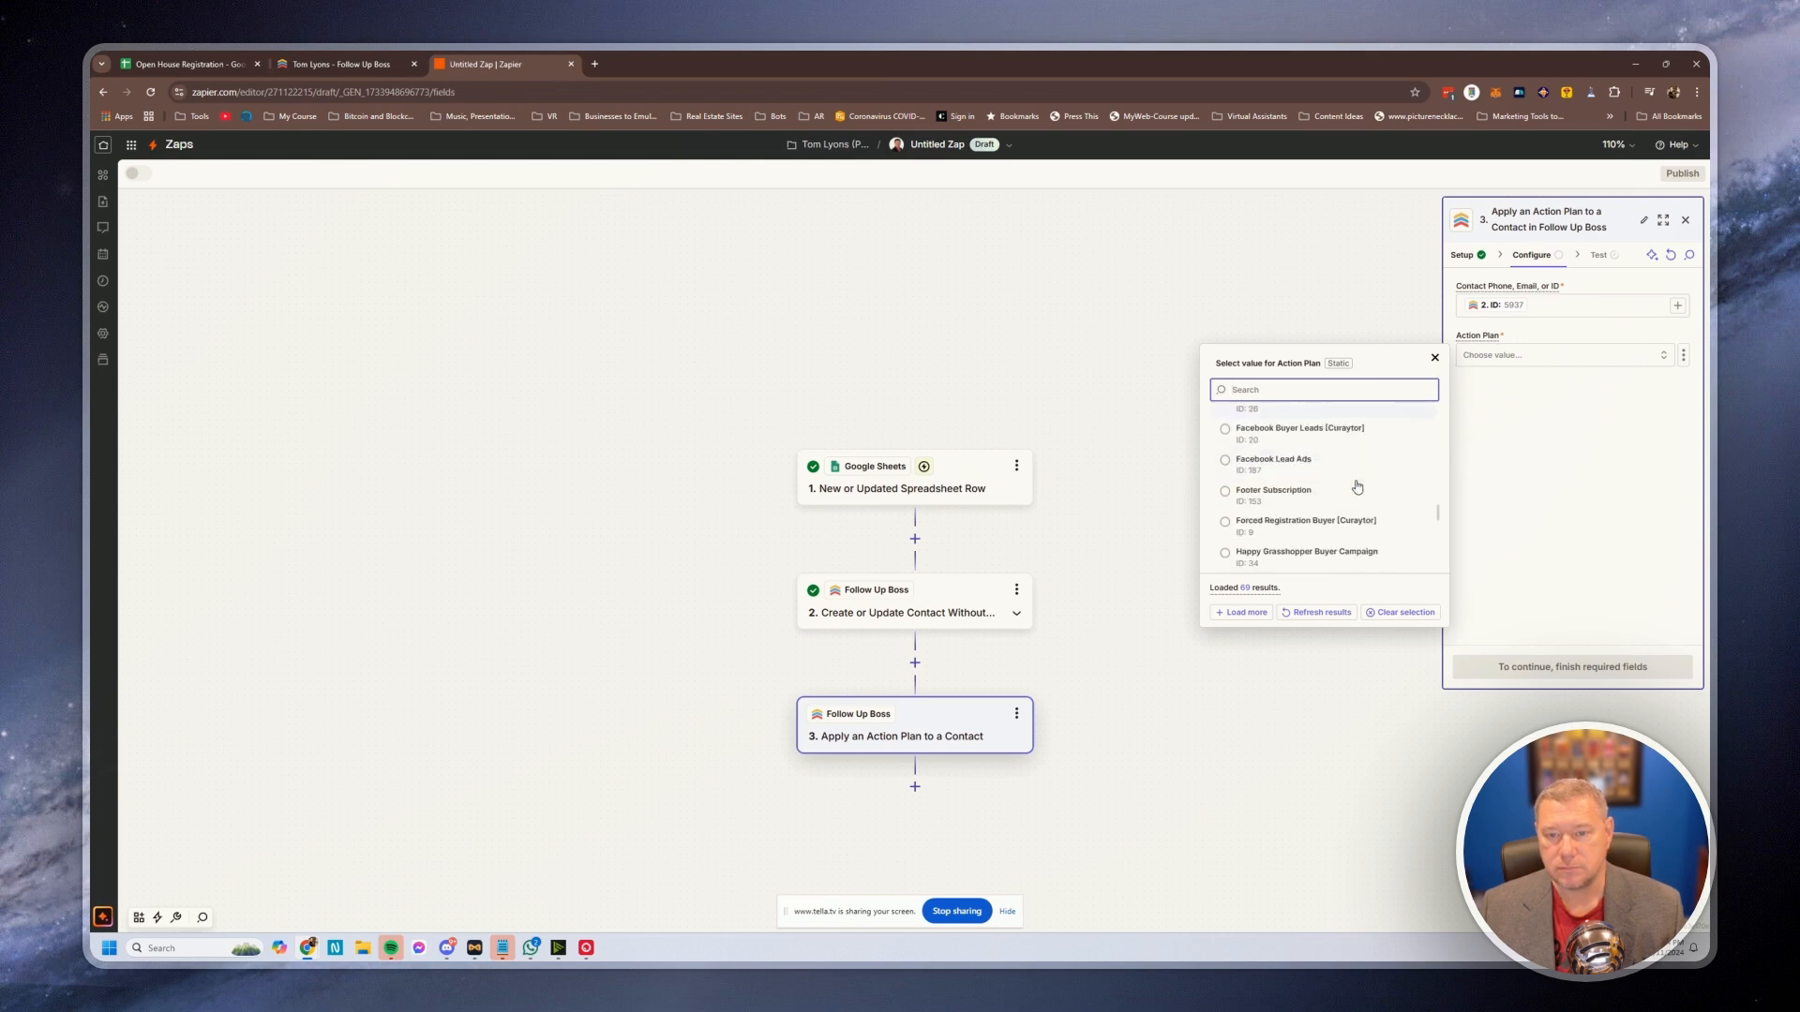
scroll(1354, 486, "down", 5)
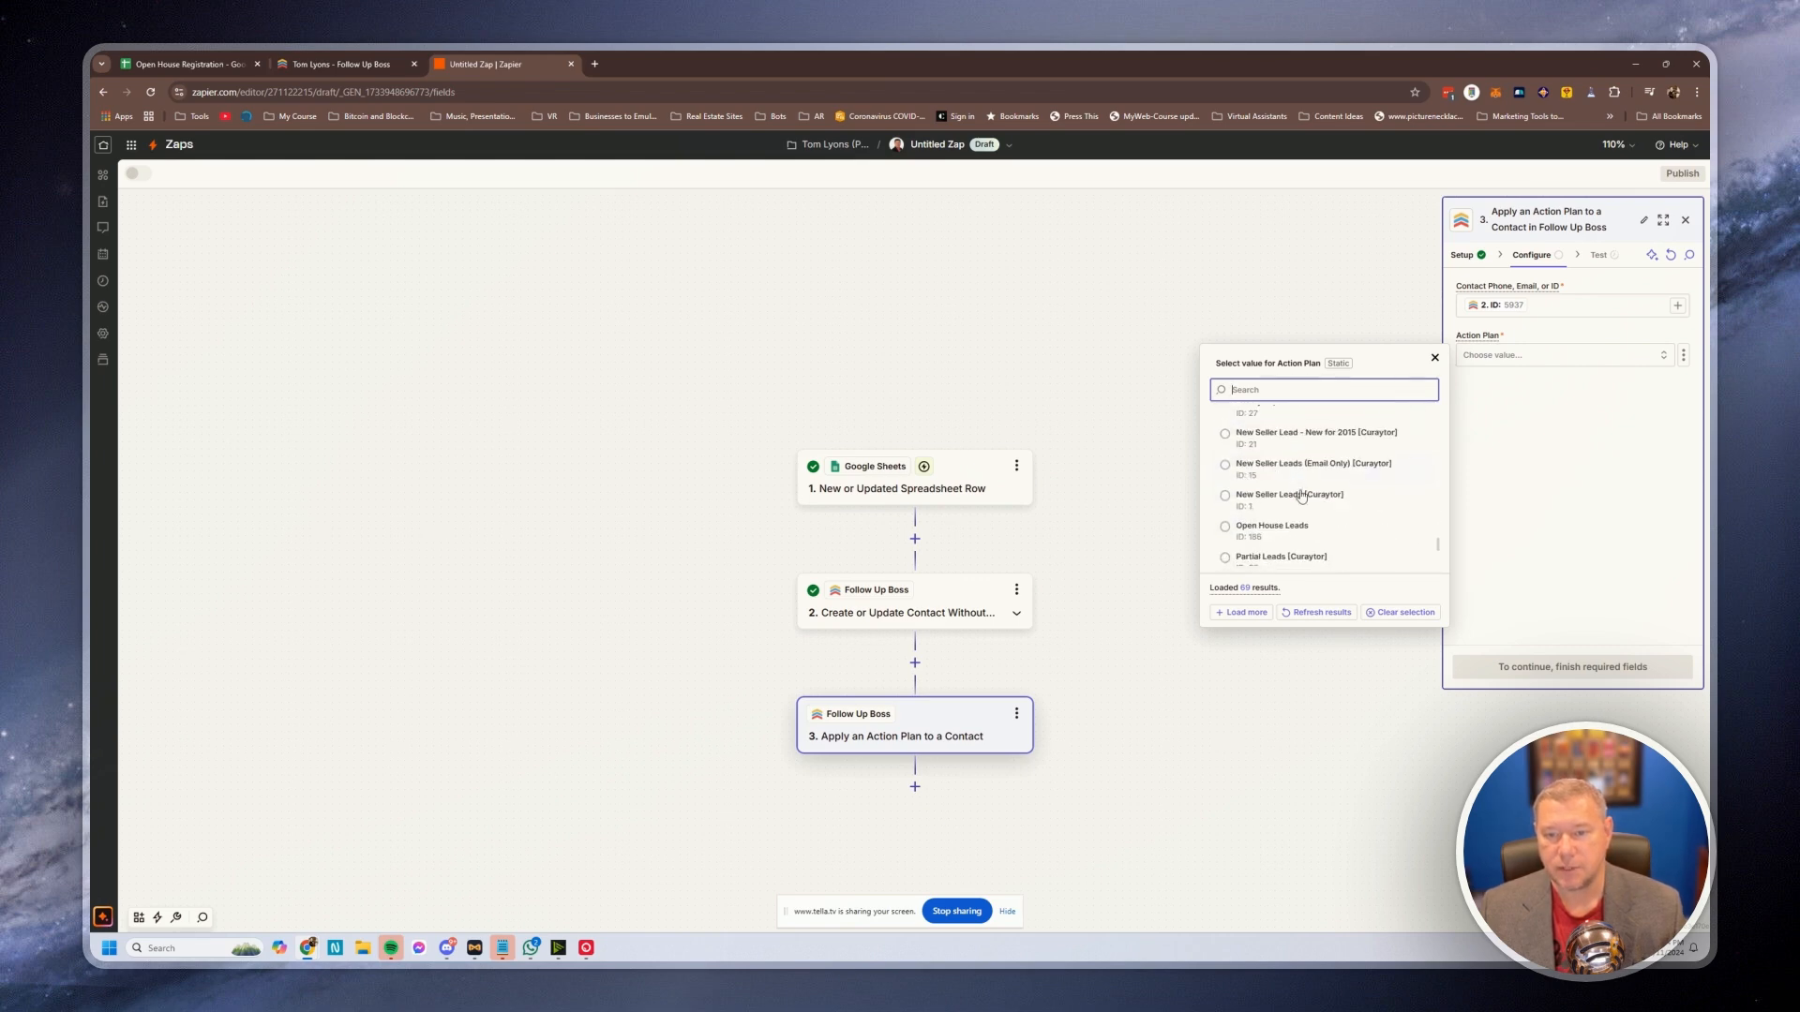
left_click(1226, 530)
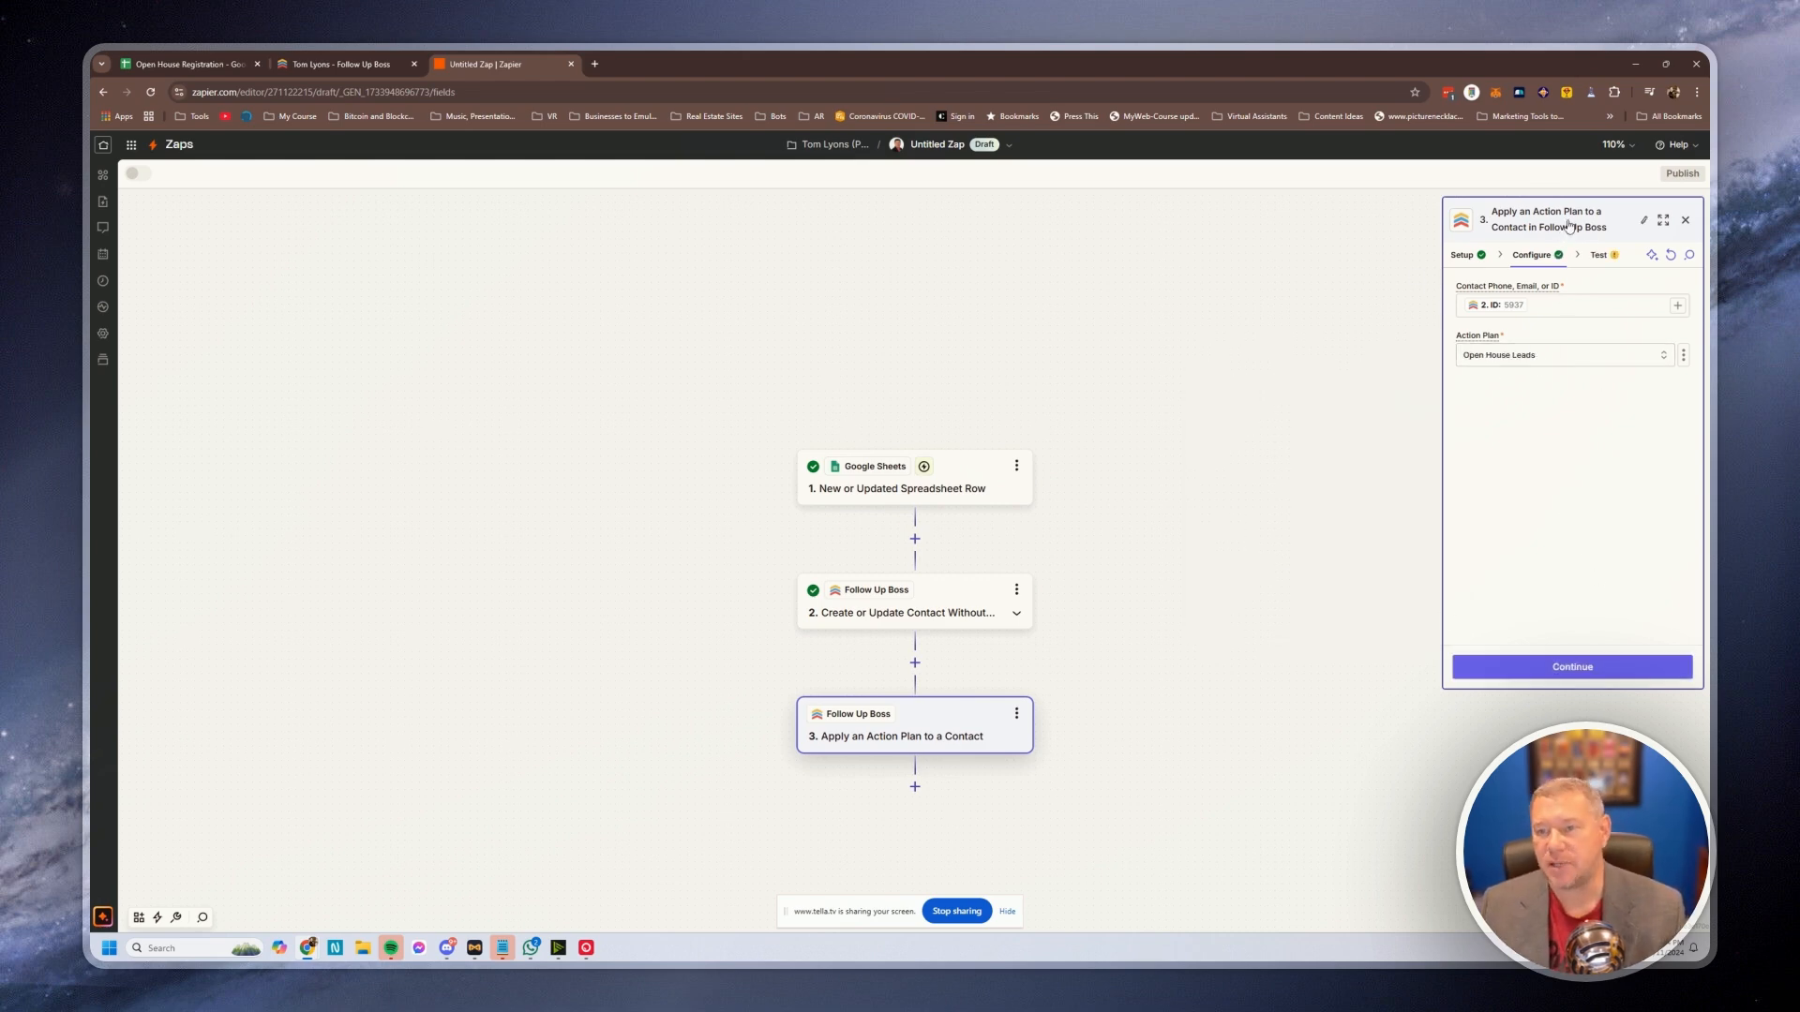
Test the action-plan step and check the contact's Follow Up Boss page for Open House Leads
left_click(1580, 669)
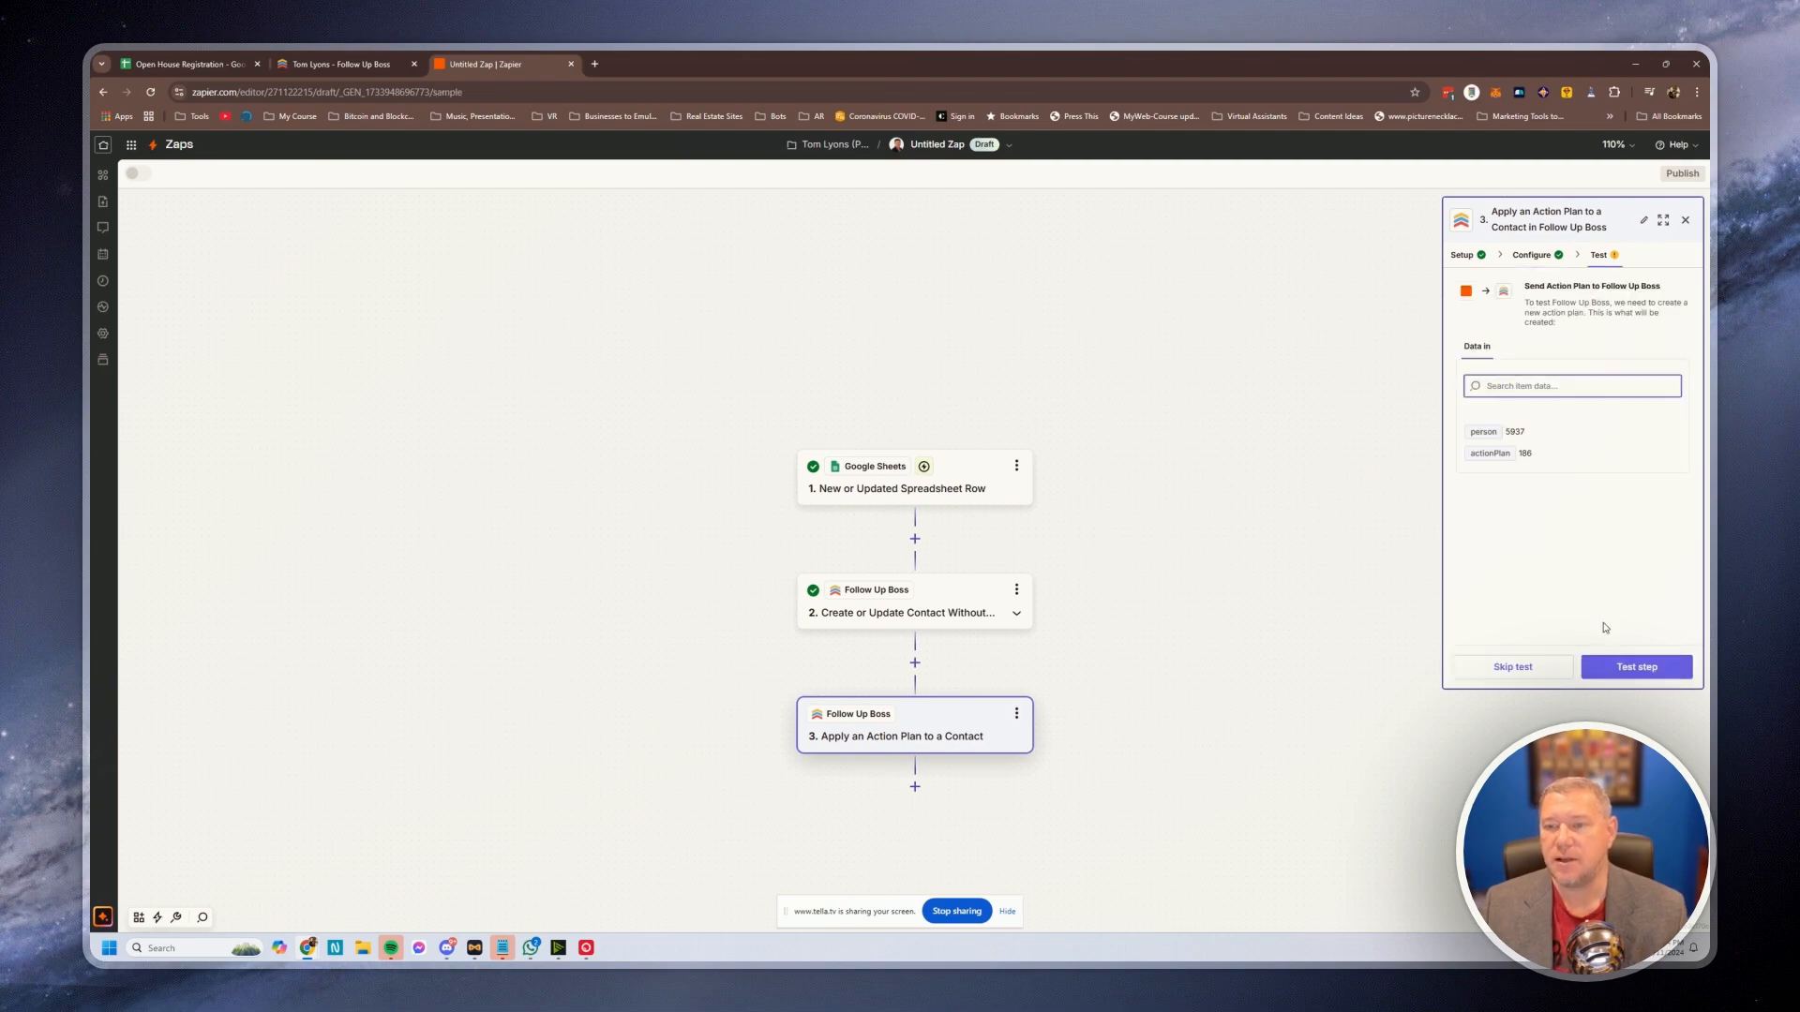
left_click(1641, 672)
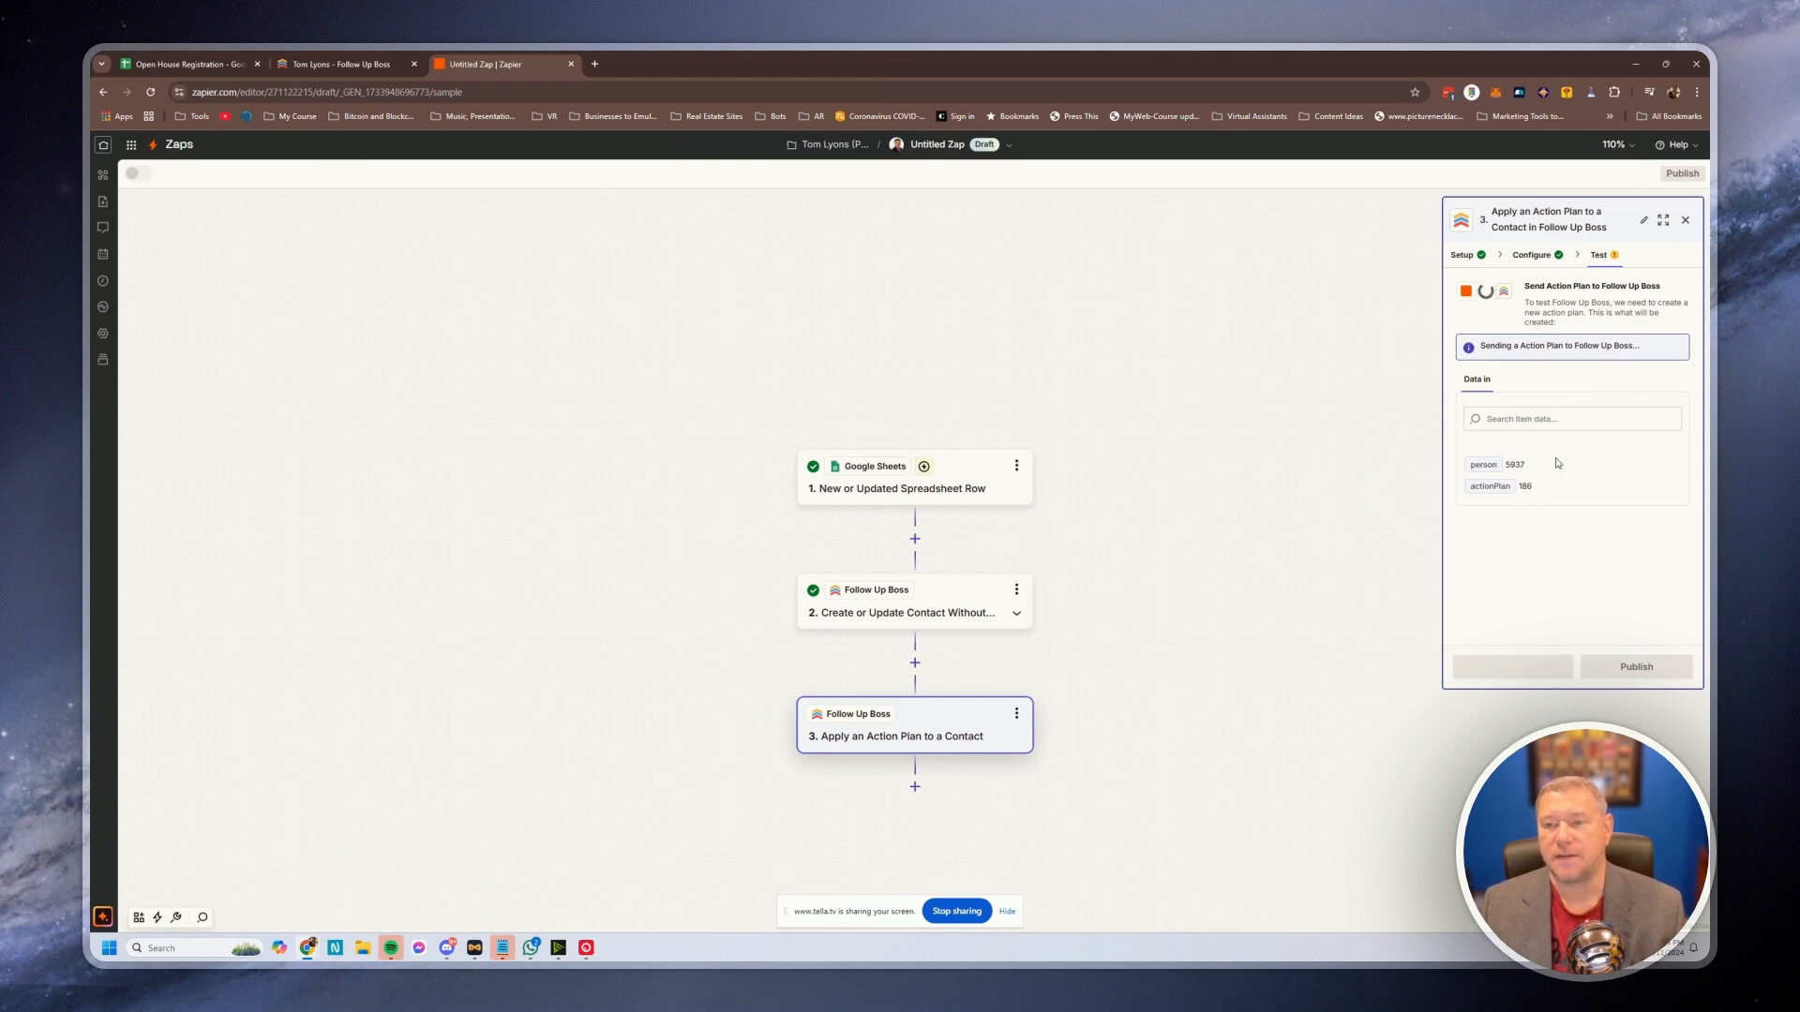
left_click(343, 66)
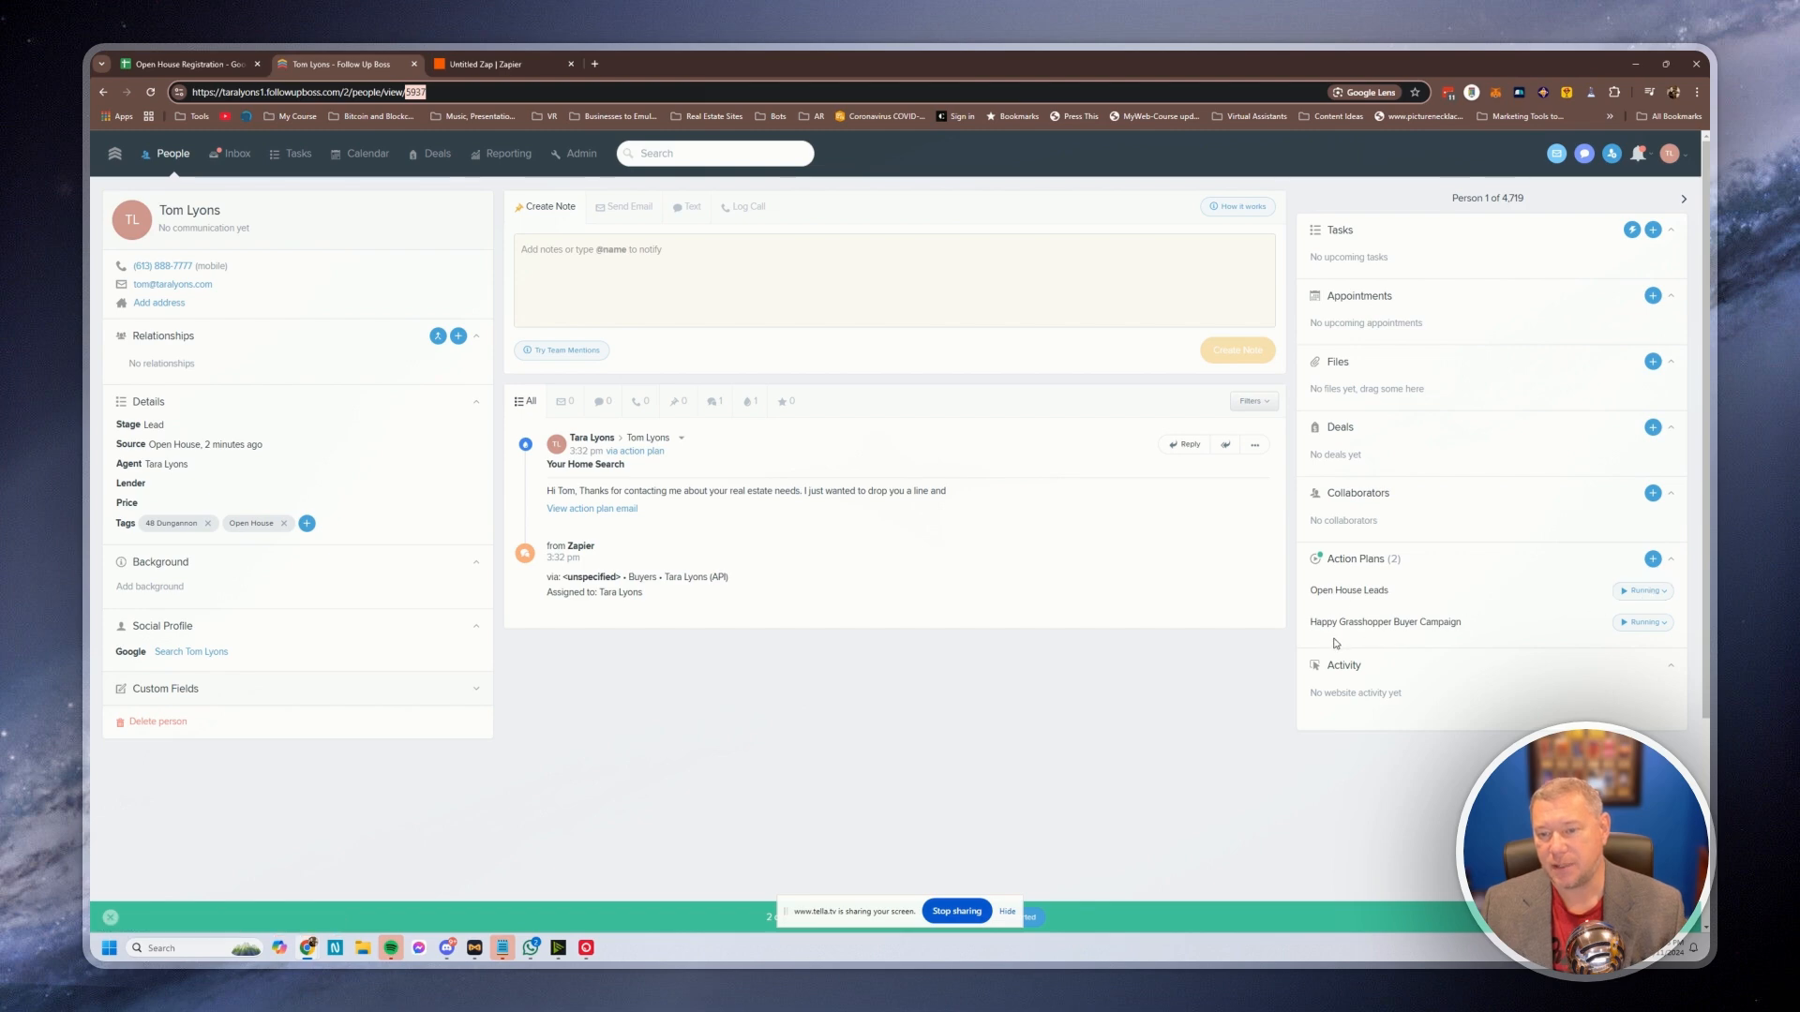
Pause the contact's Happy Grasshopper Buyer Campaign plan, then return to the Zap editor
left_click(1644, 623)
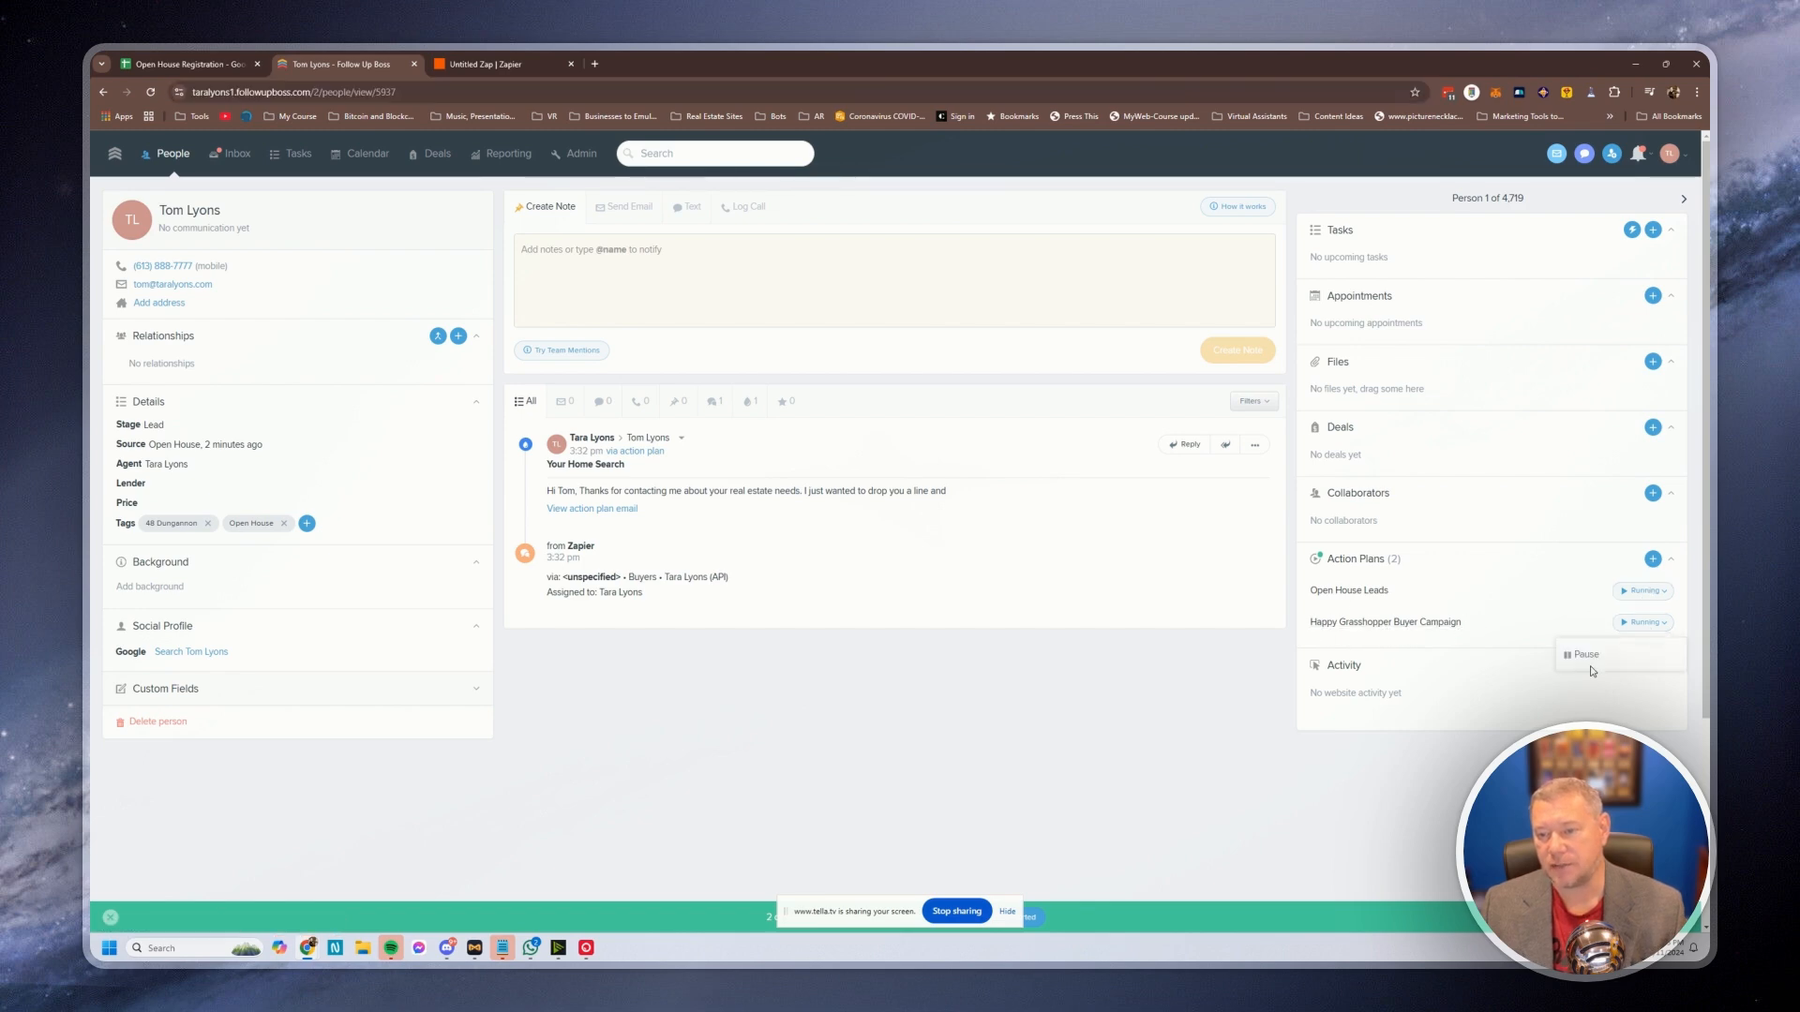
left_click(1583, 659)
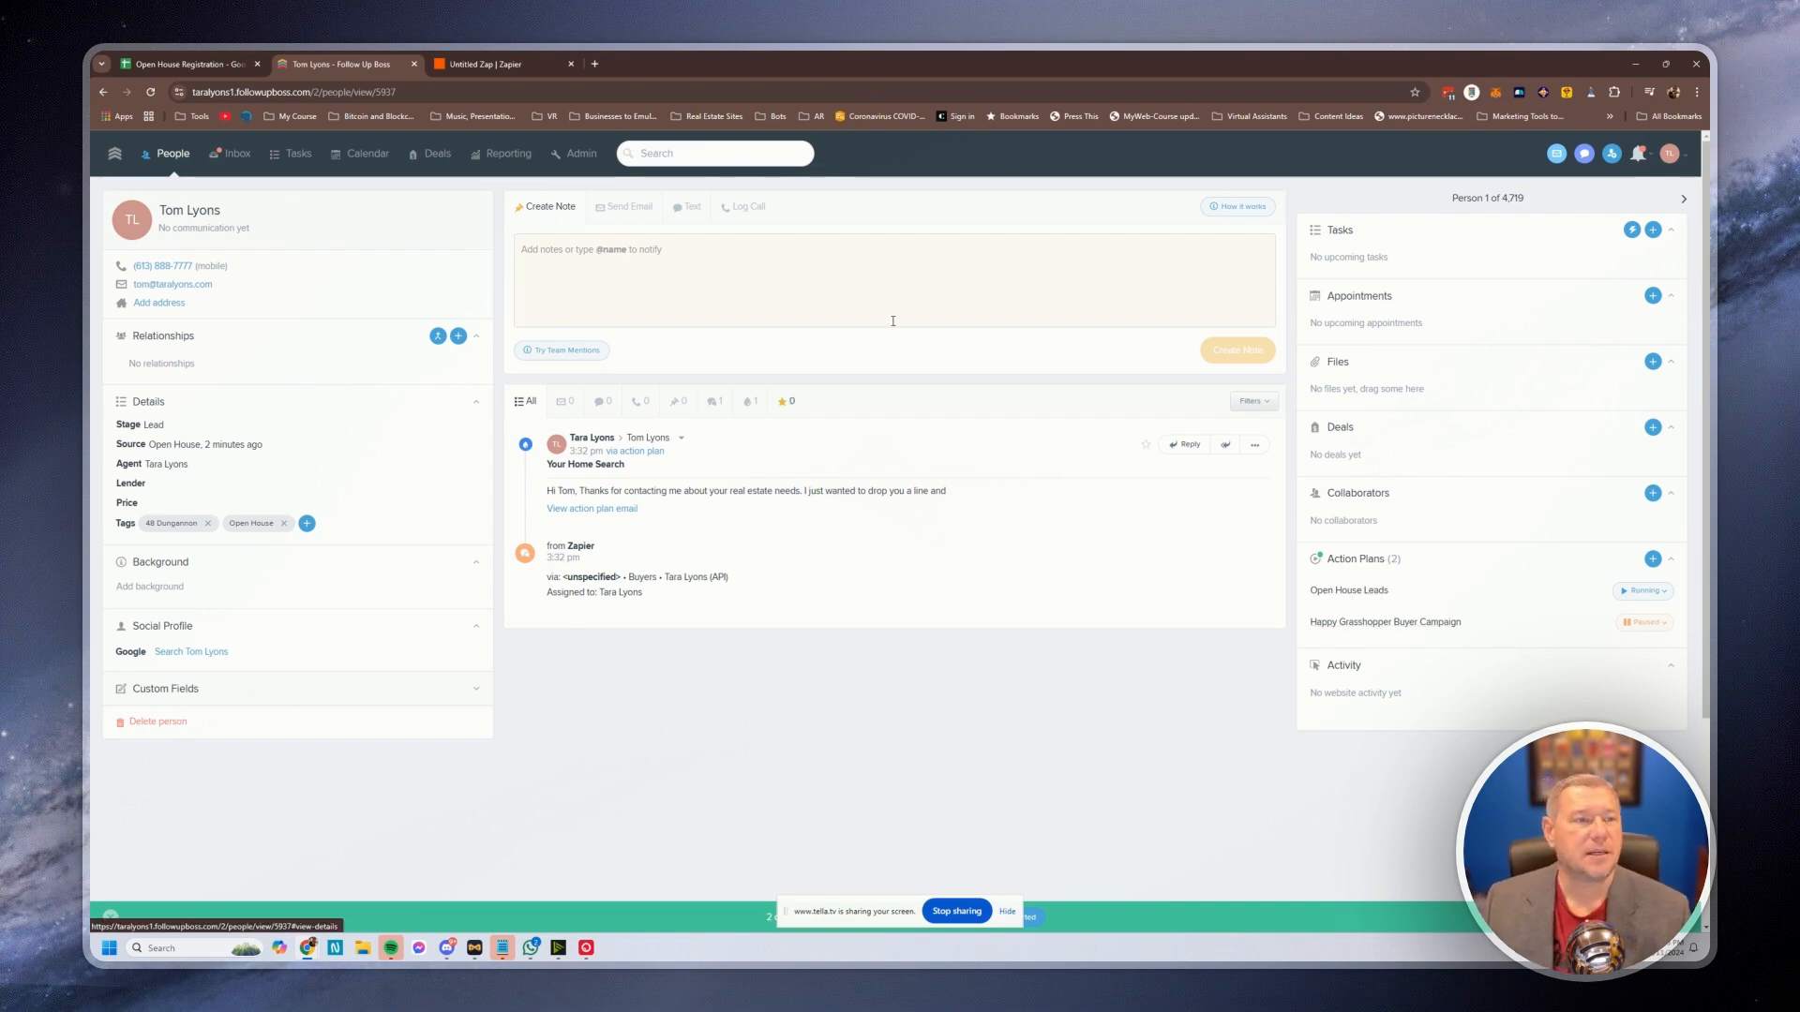
left_click(487, 64)
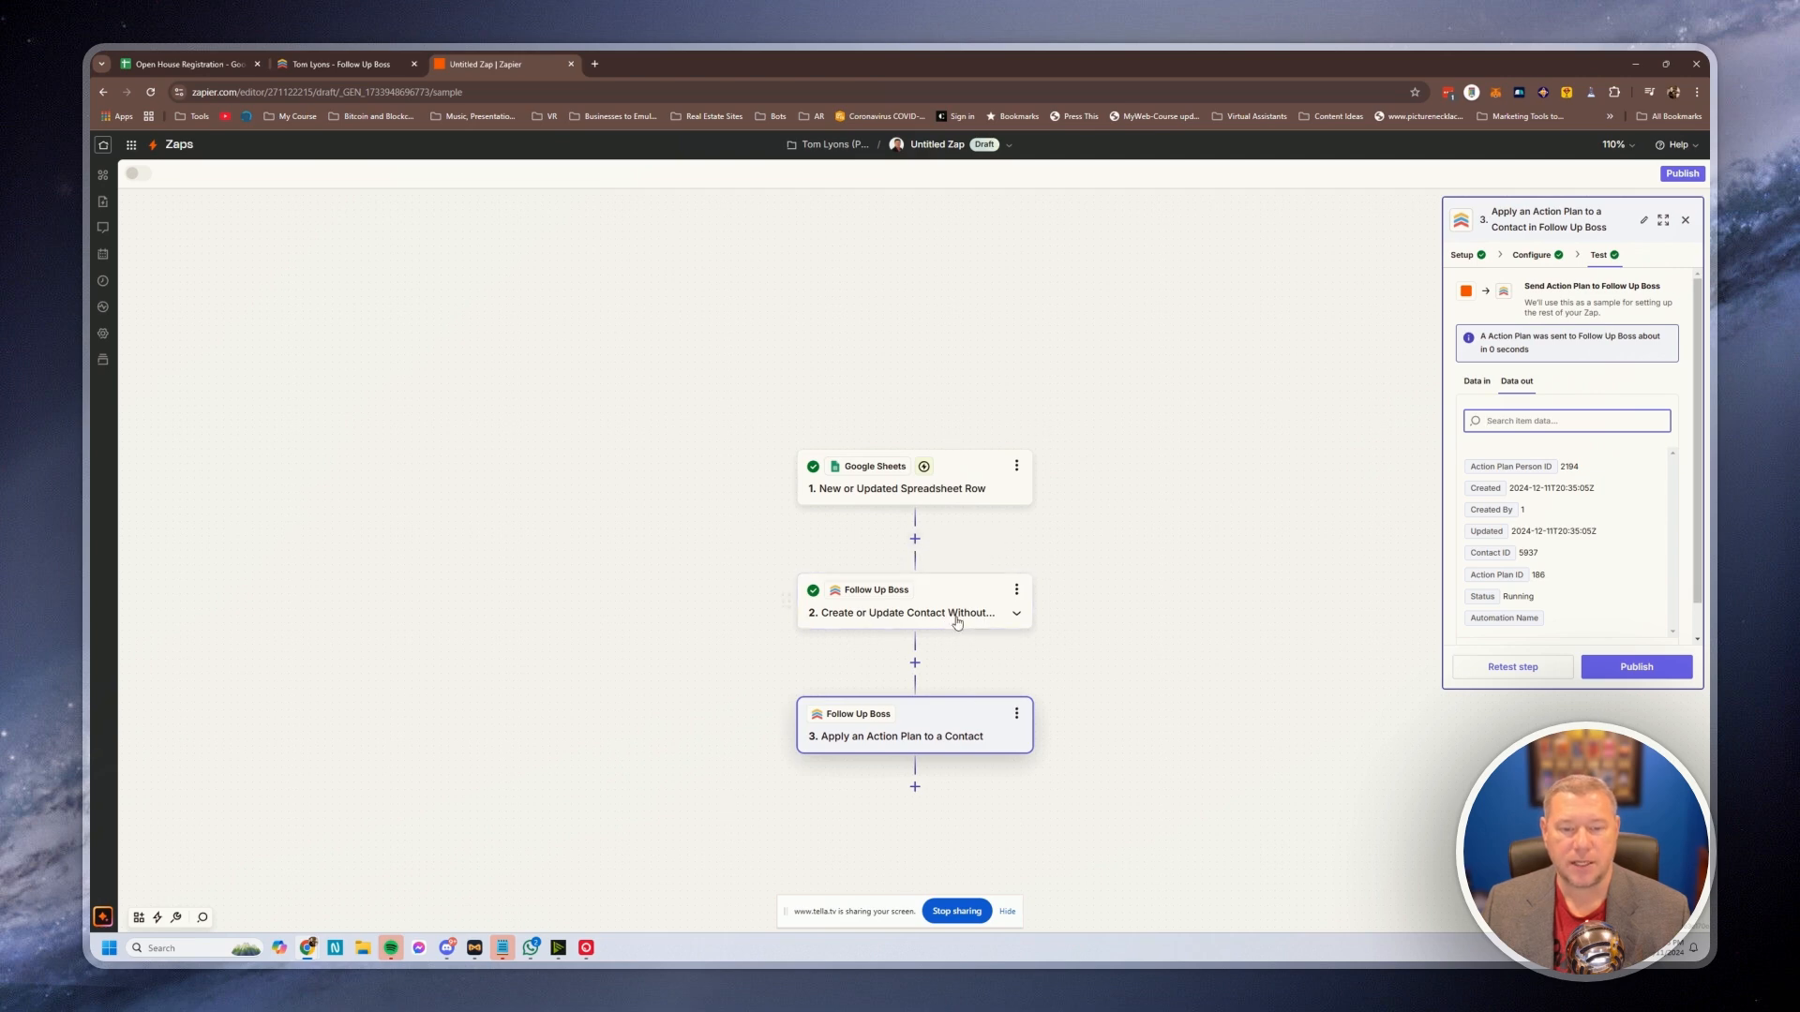
Publish the Zap and go to the My Zaps list
left_click(1679, 175)
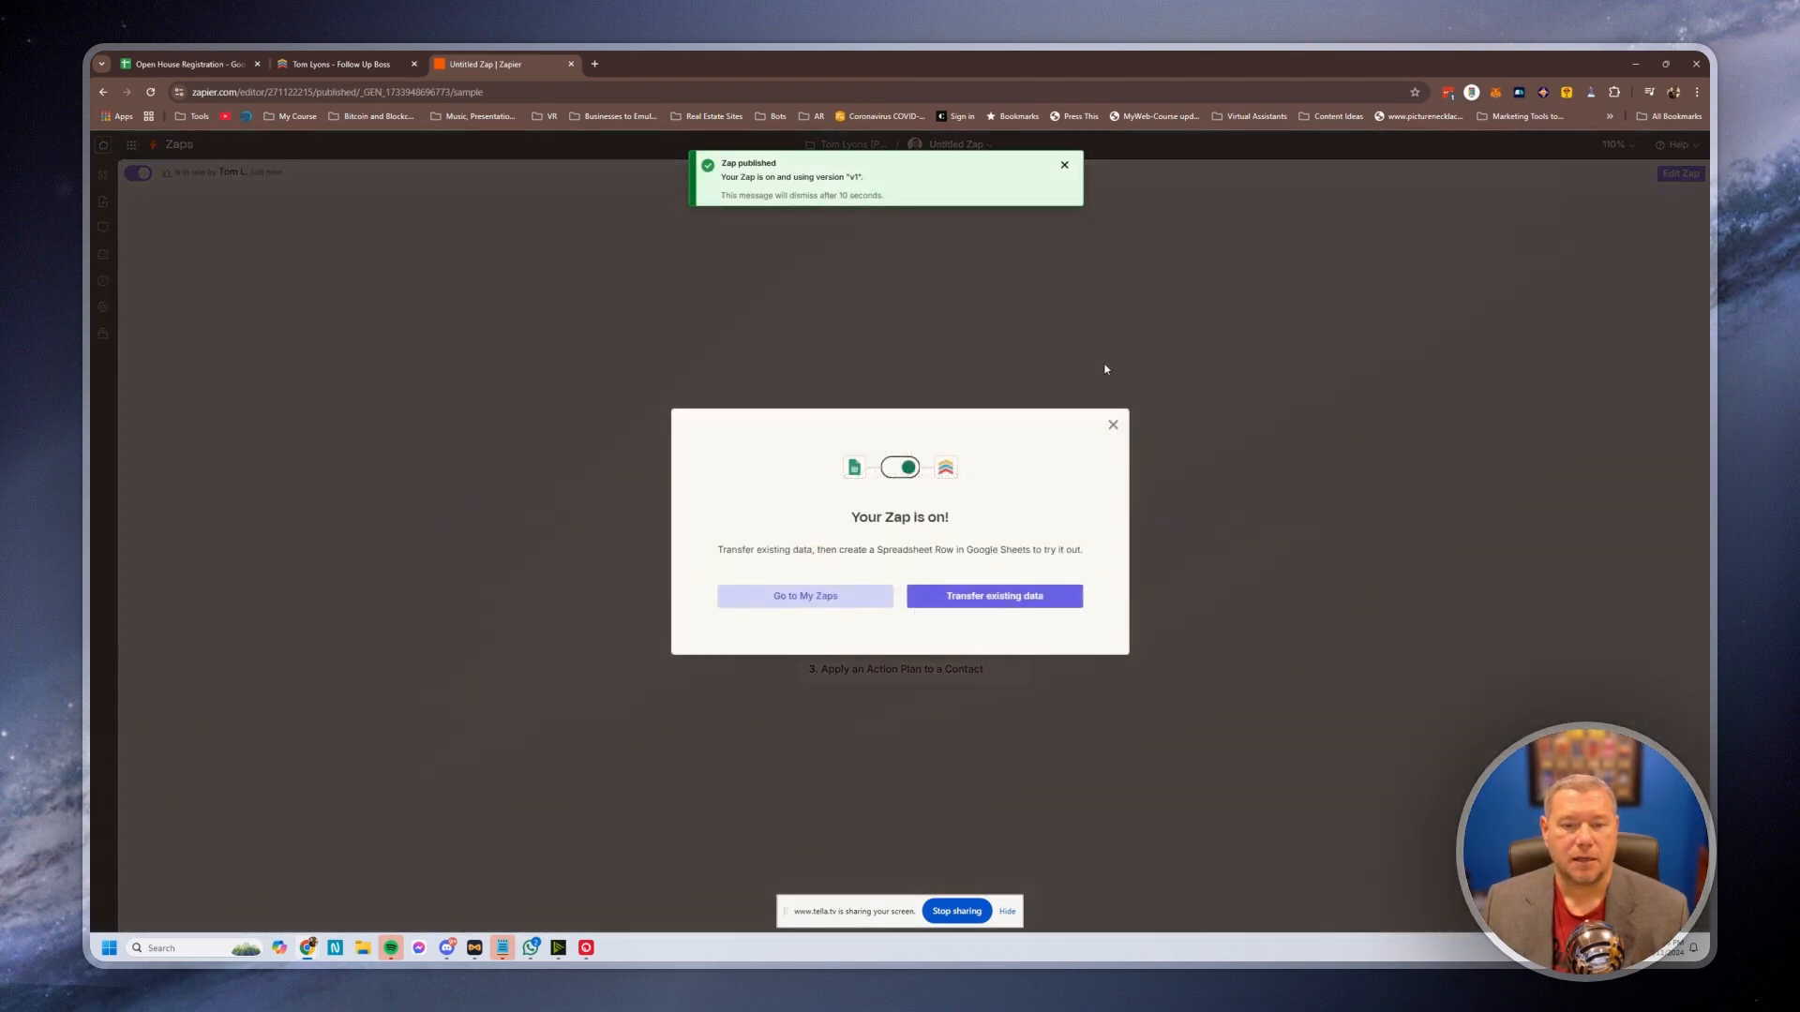
left_click(817, 600)
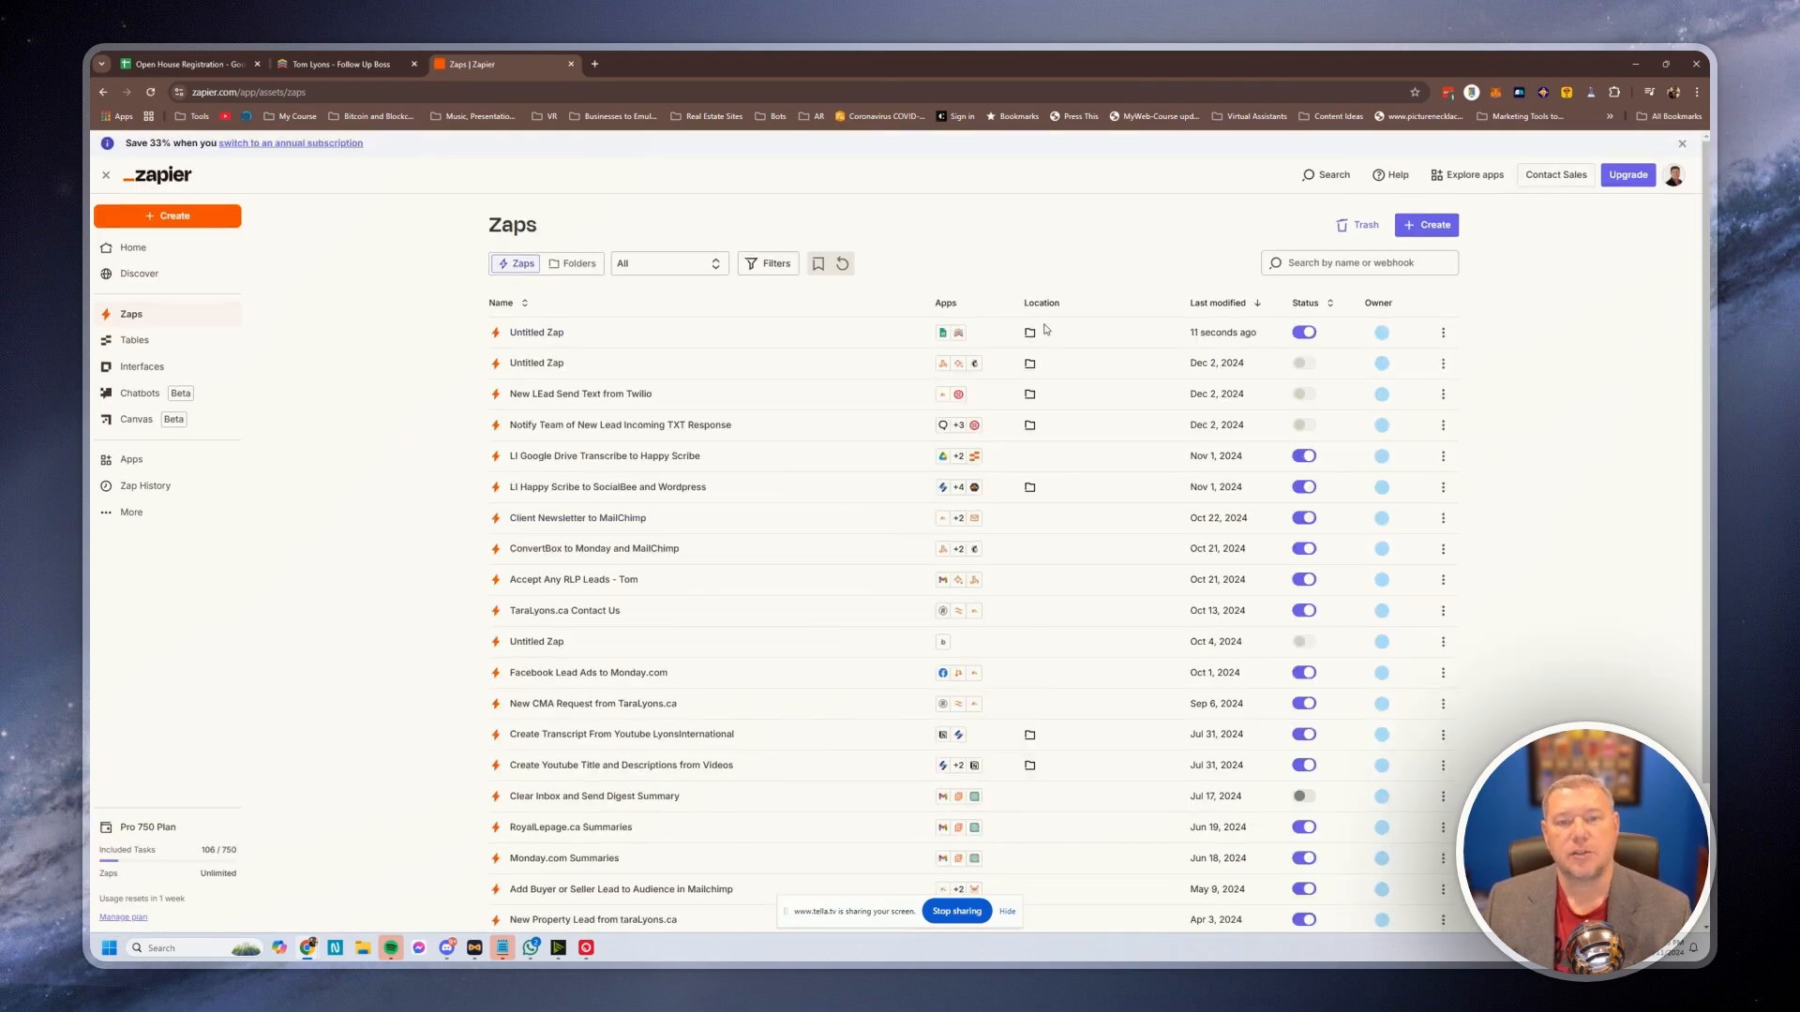
Rename the published Zap to 'Open House to FollowUpBoss', correcting its capitalisation
left_click(1443, 335)
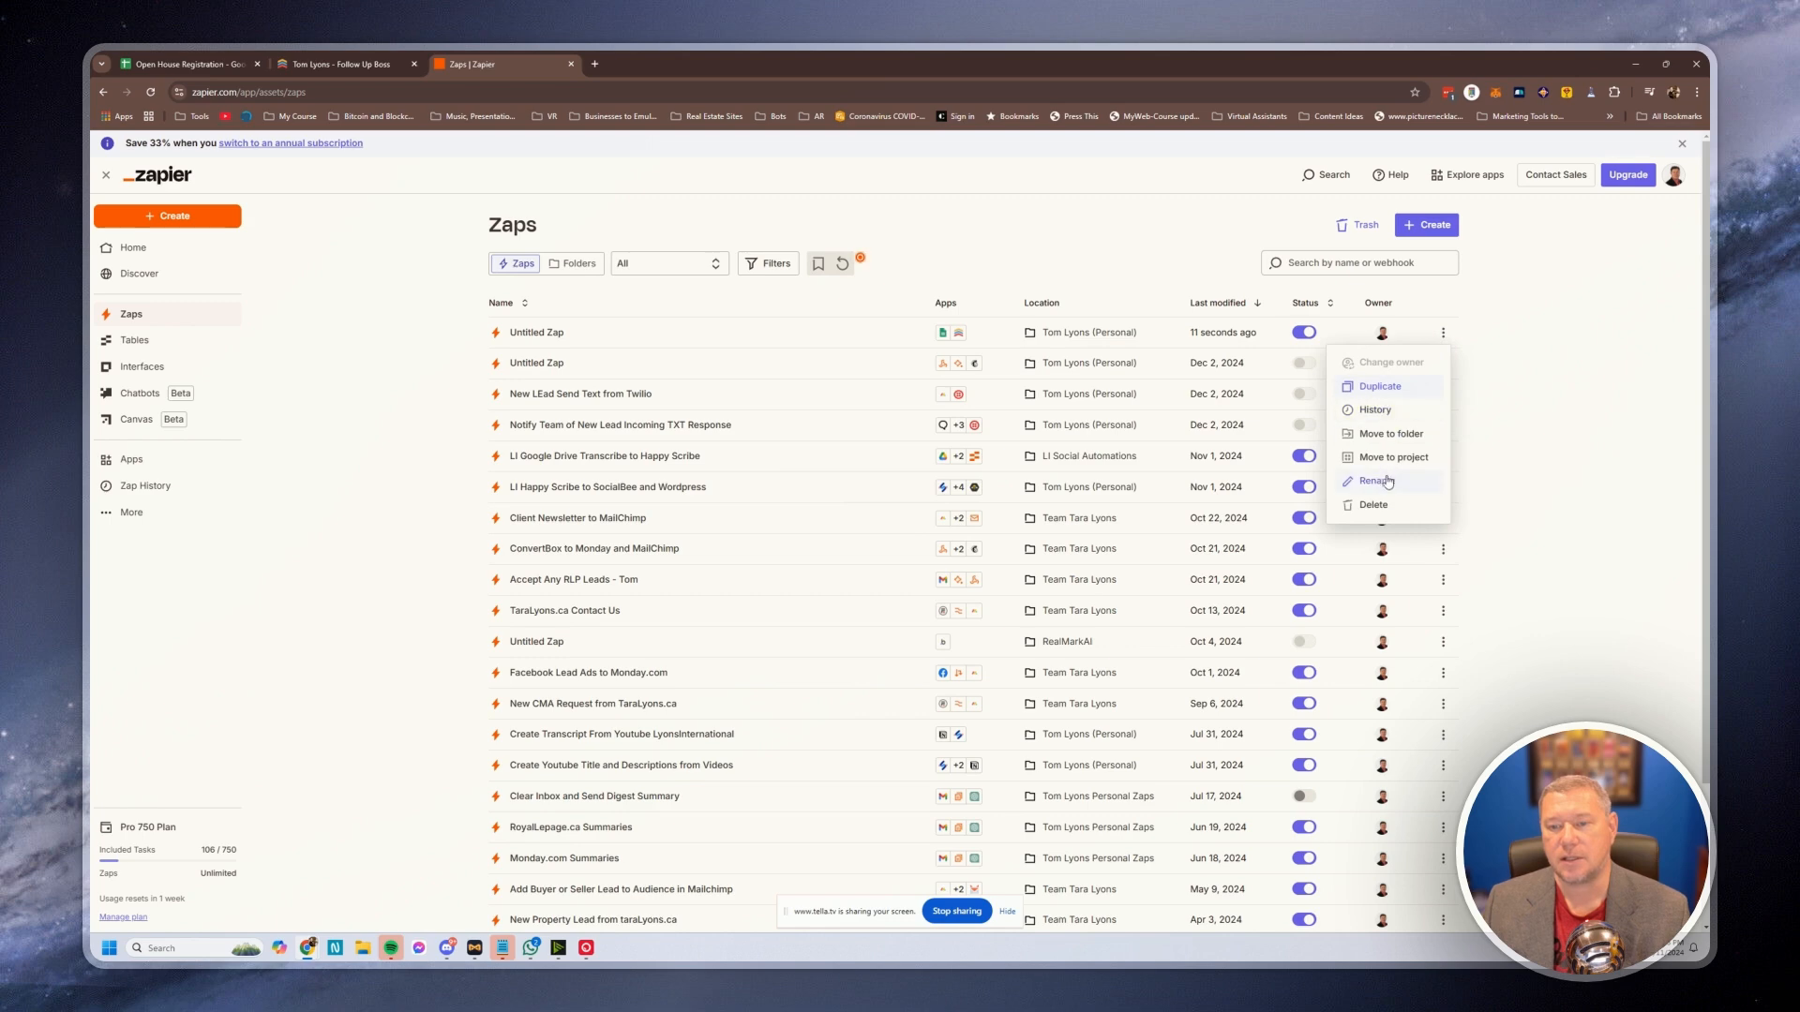
left_click(527, 333)
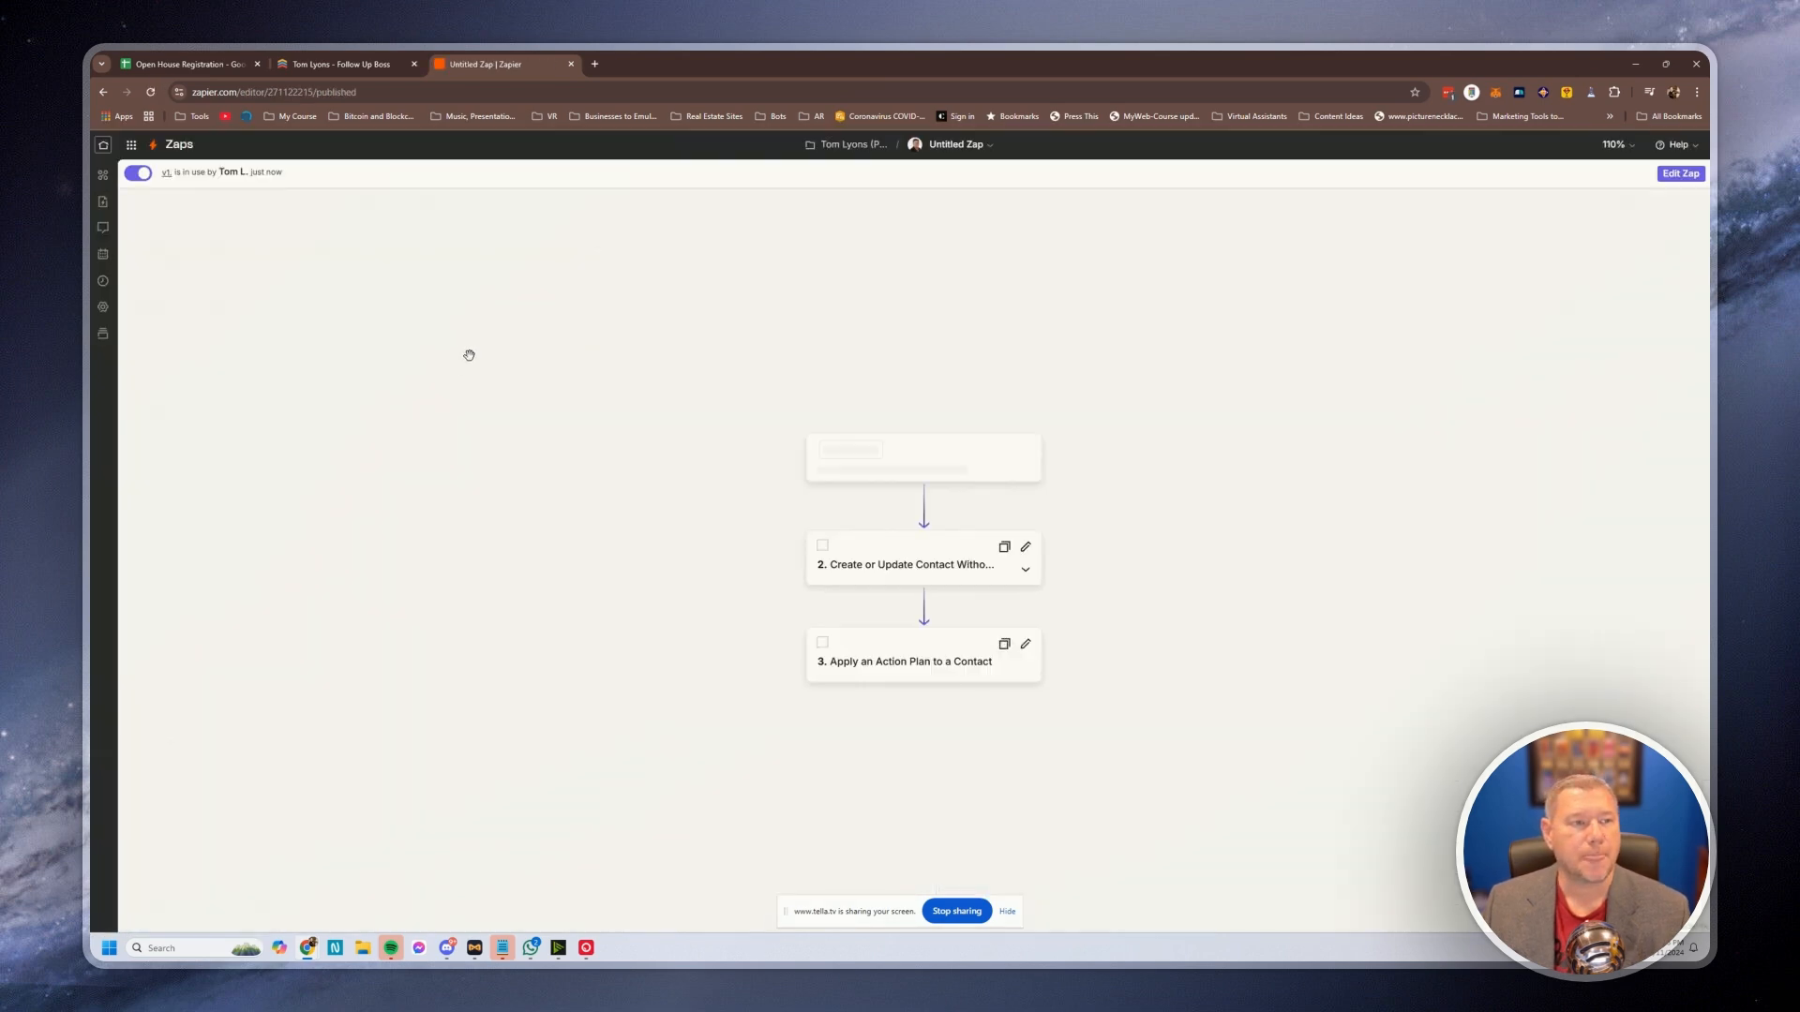
left_click(975, 153)
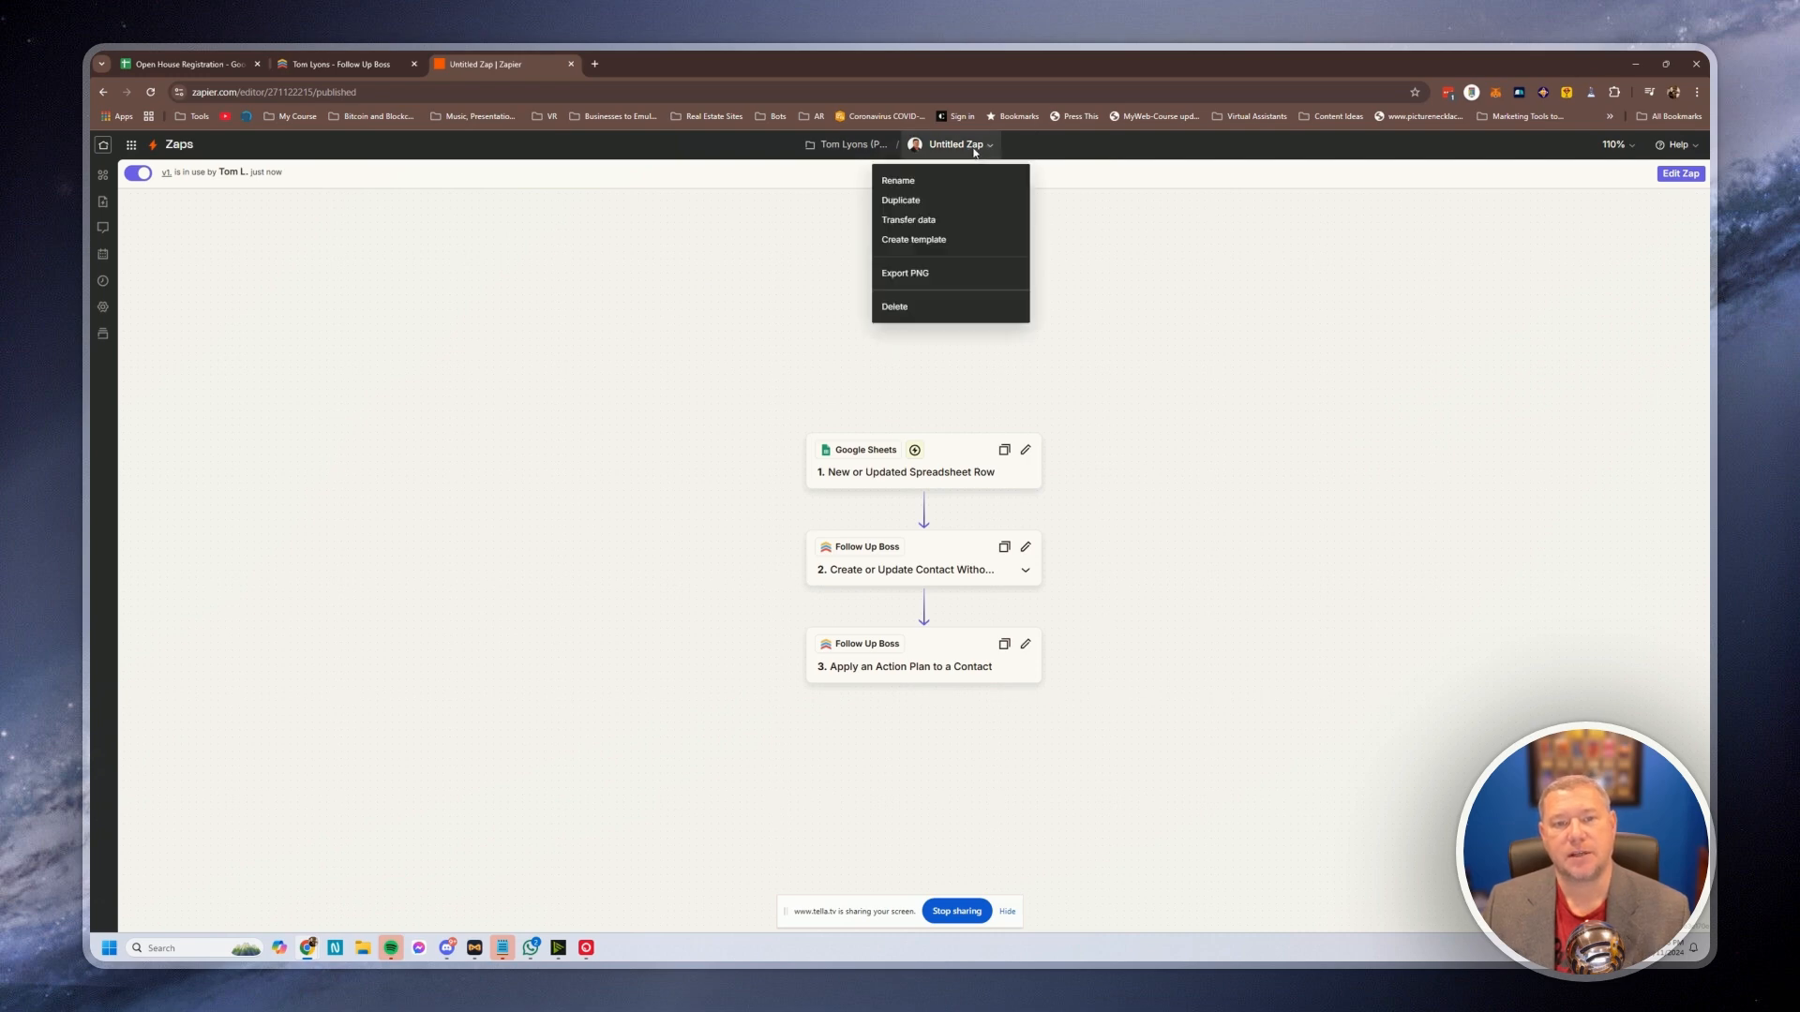
left_click(915, 185)
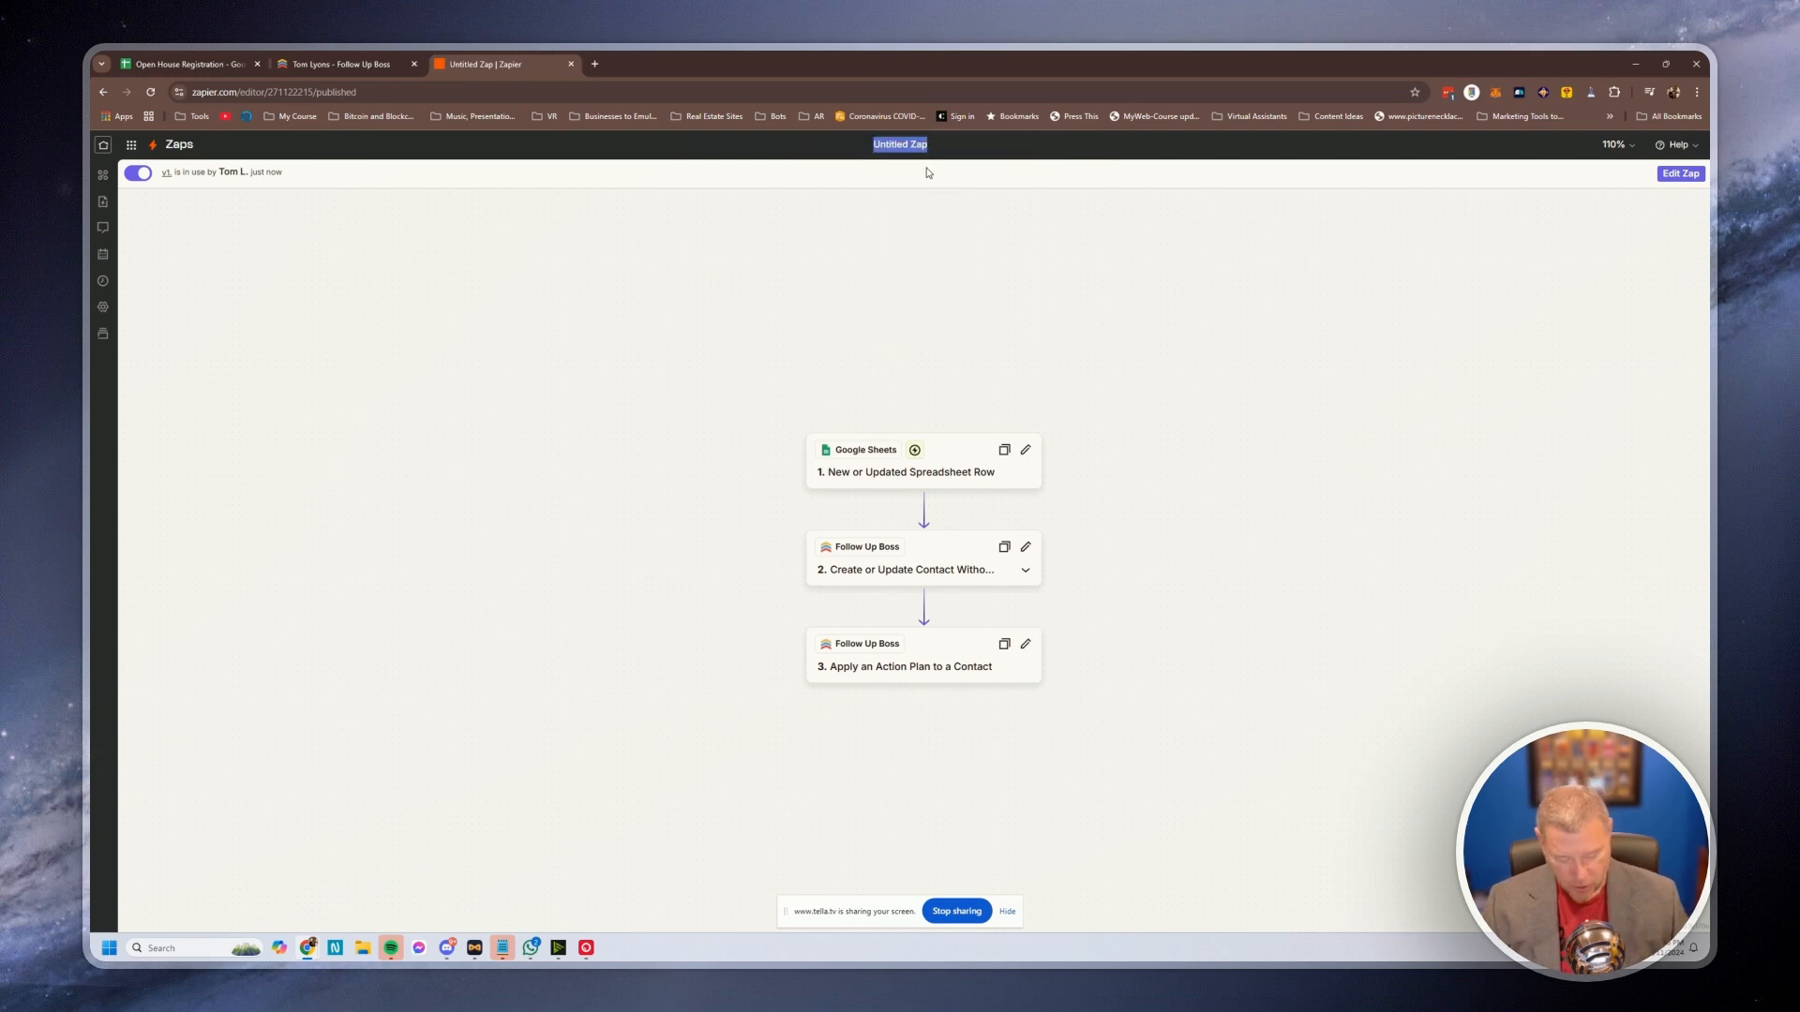
type("open House to Follow")
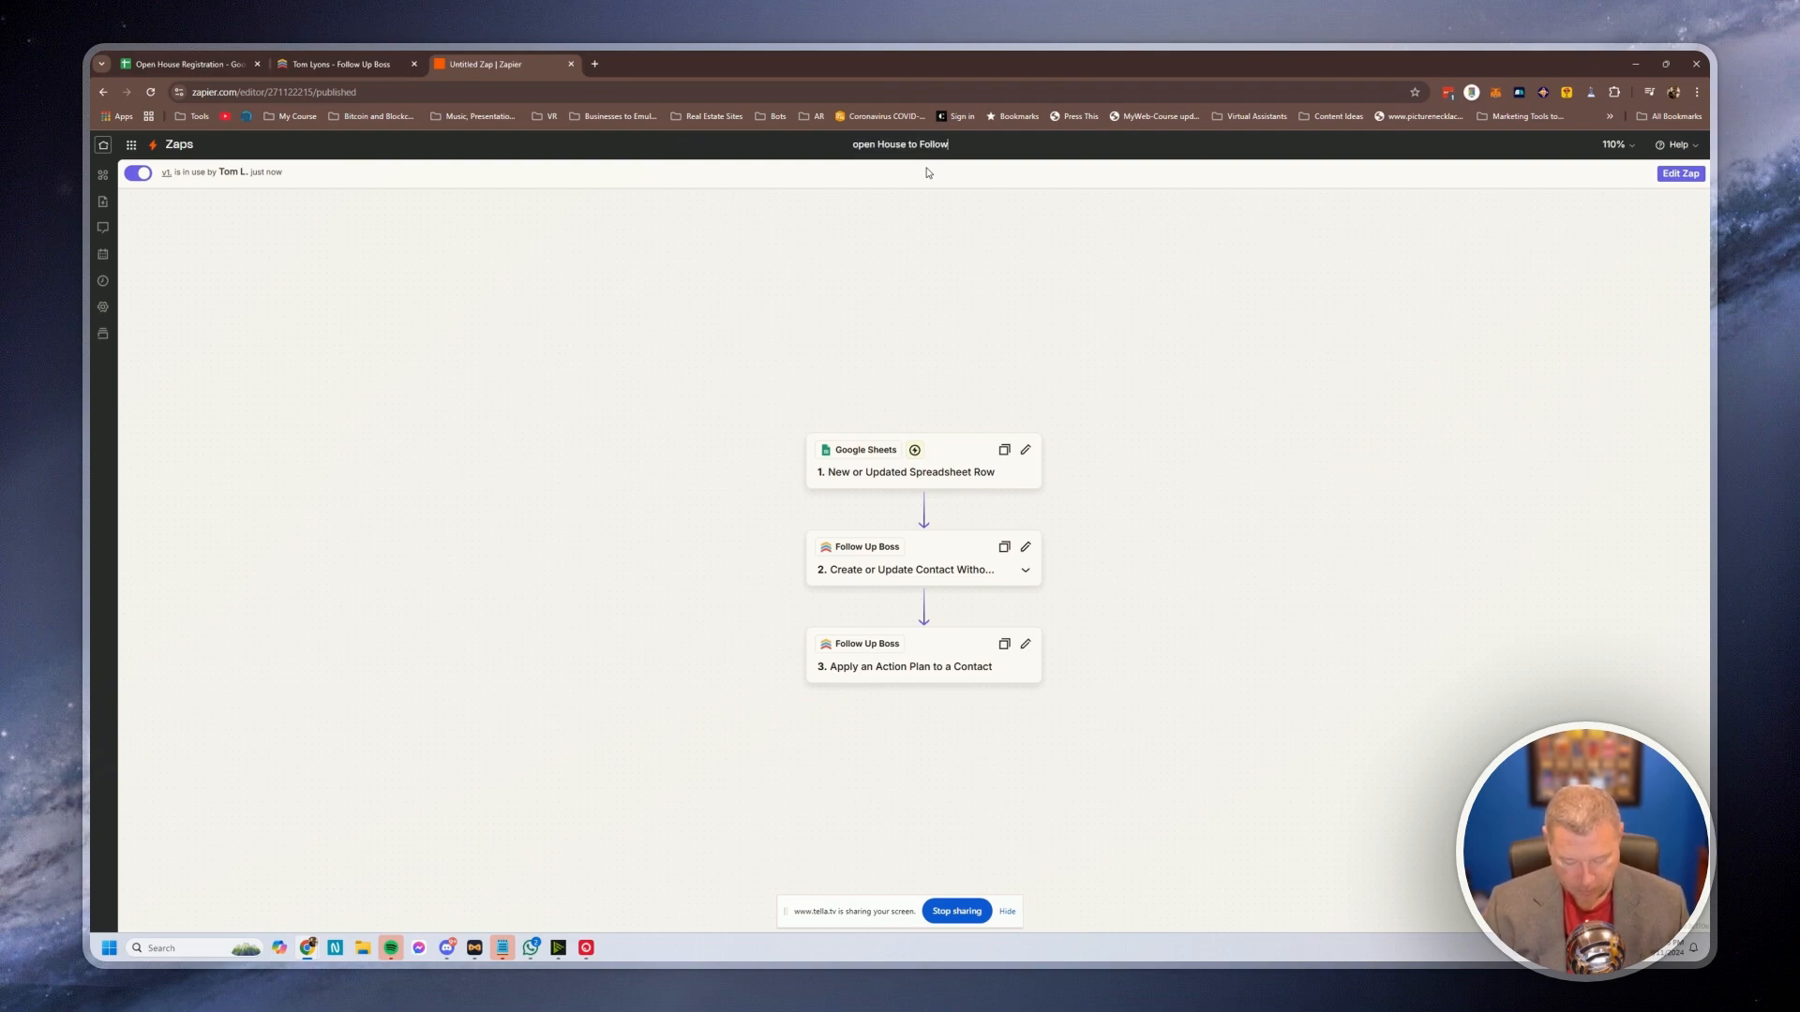
type("UP")
key("BackSpace")
type("p")
type("Boss")
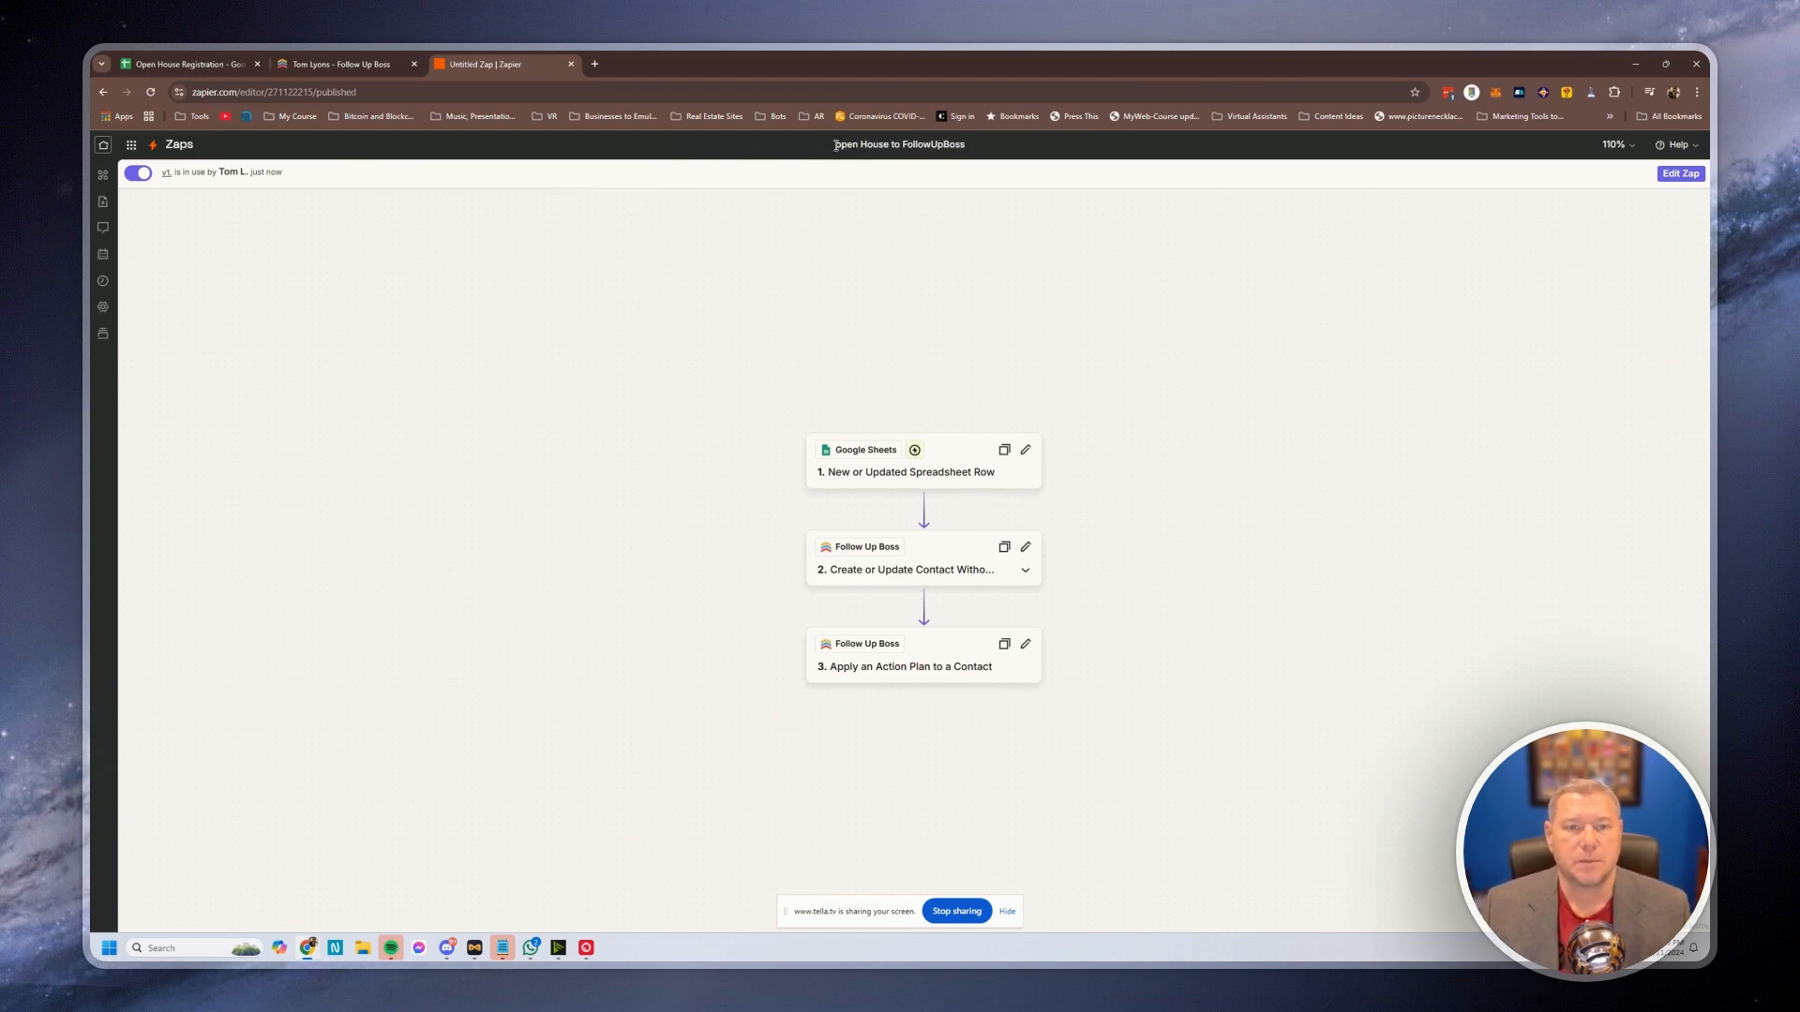
key("Delete")
type("O")
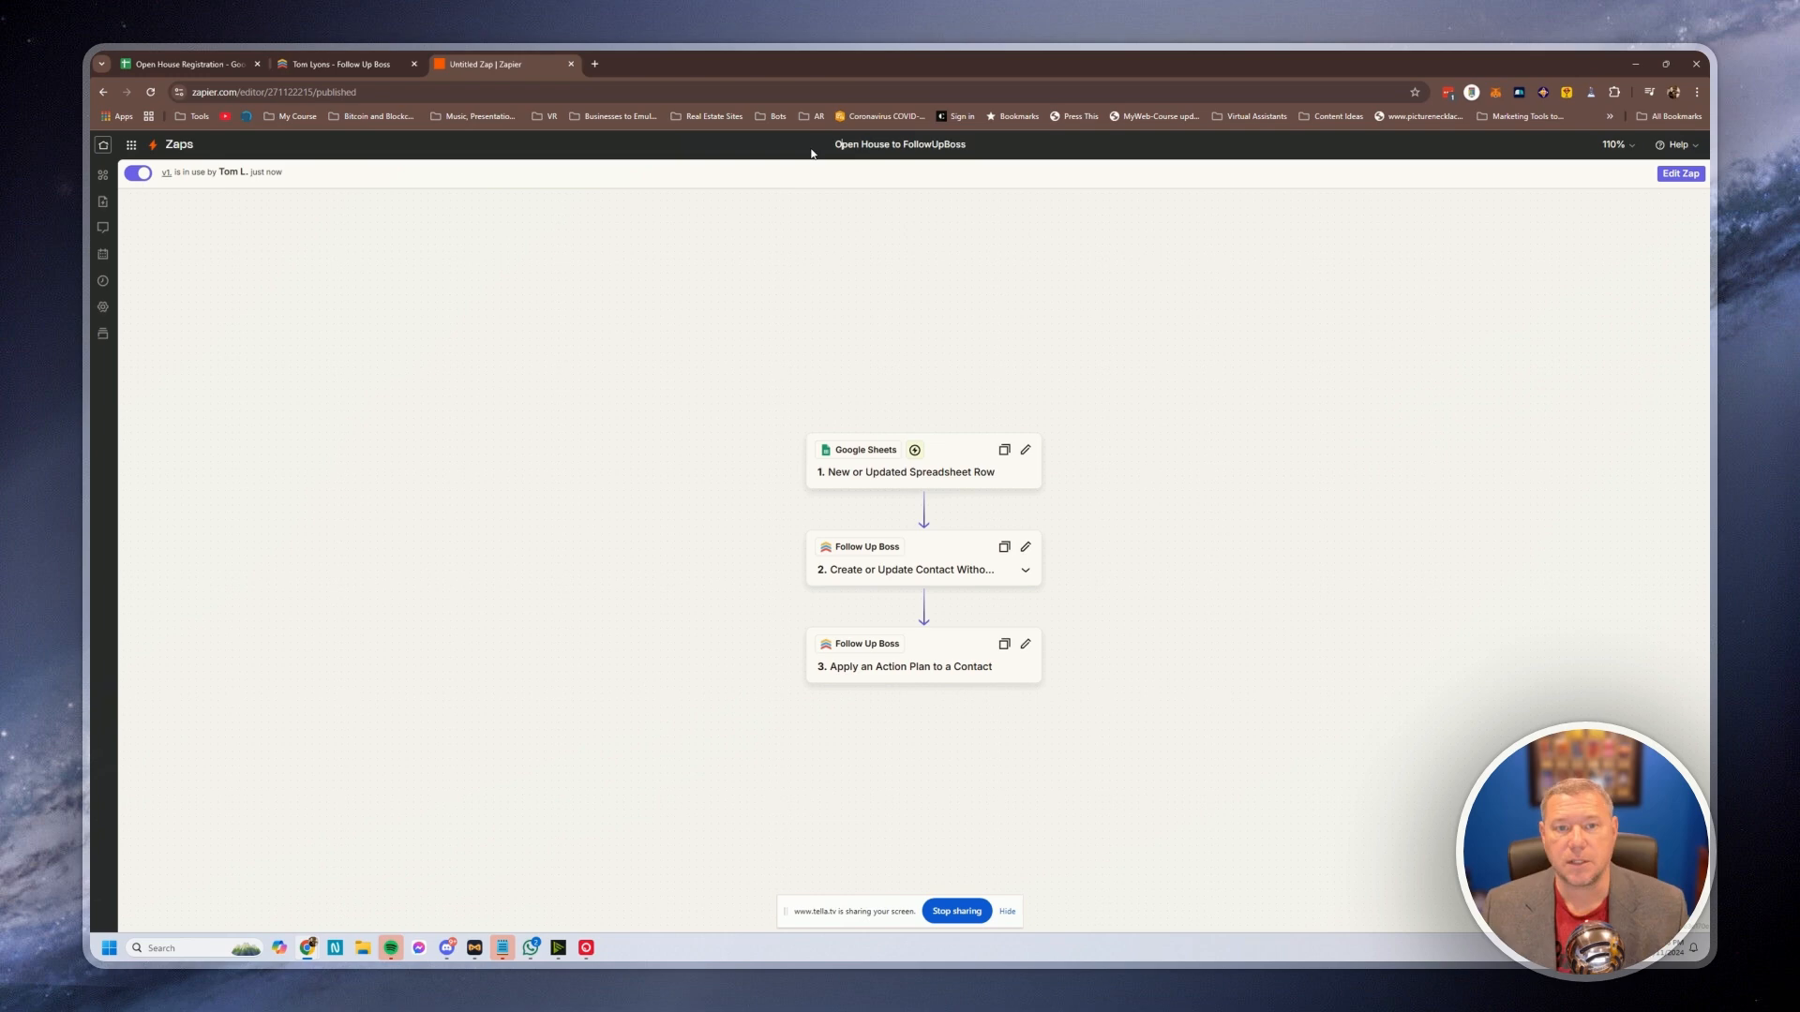